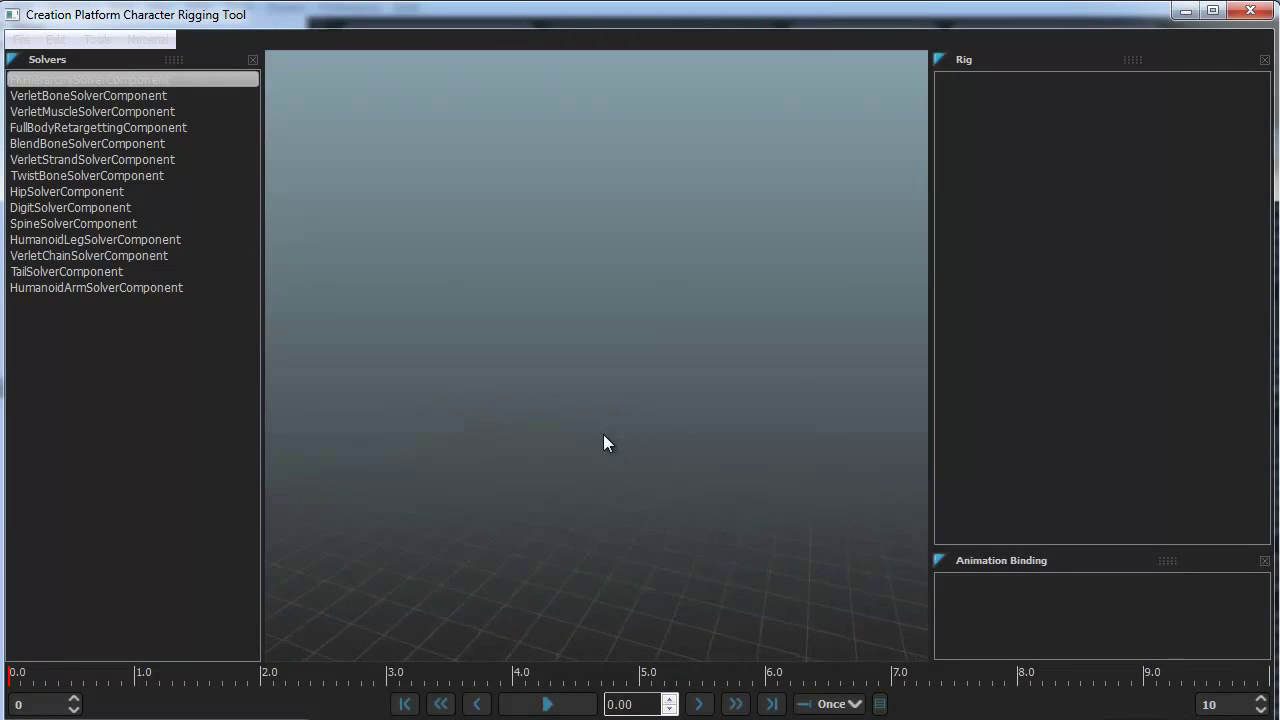
pyautogui.click(21, 39)
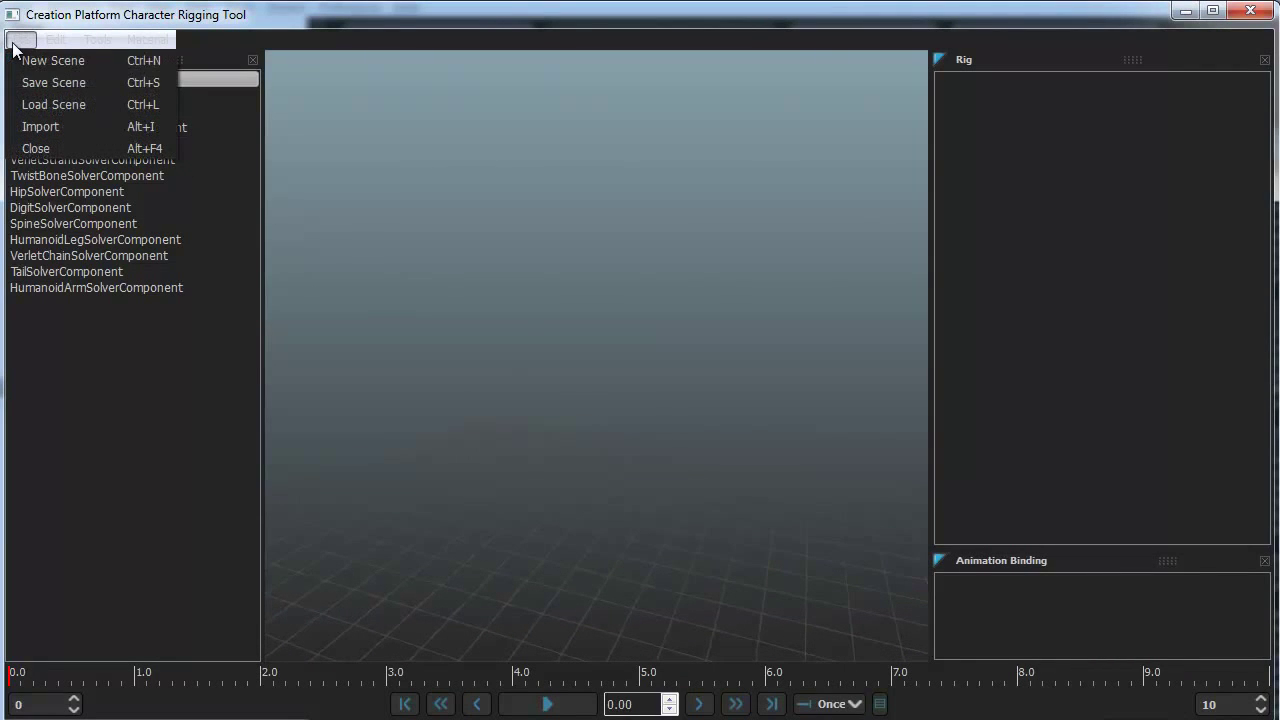
pyautogui.click(63, 104)
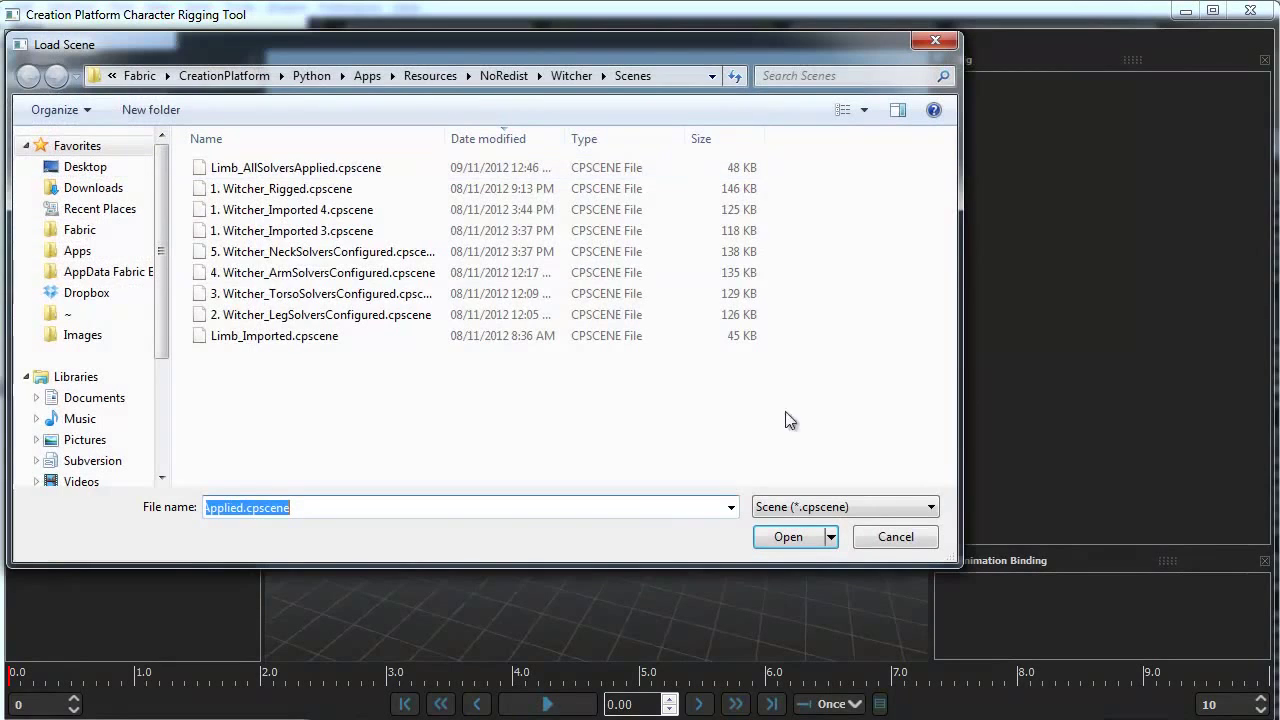
pyautogui.click(896, 537)
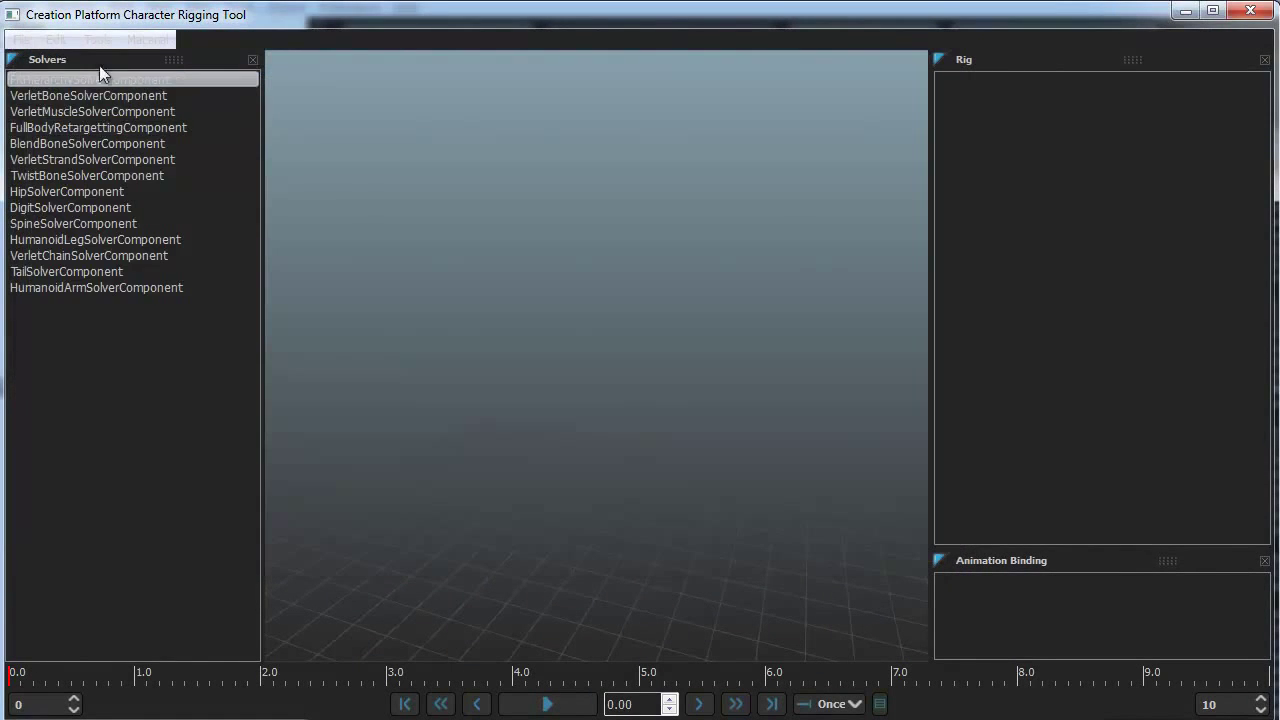
# Import Limb.FBX from the Samples folder with LoadAnimationOntoCharacterRigs turned off
pyautogui.click(21, 39)
pyautogui.click(62, 128)
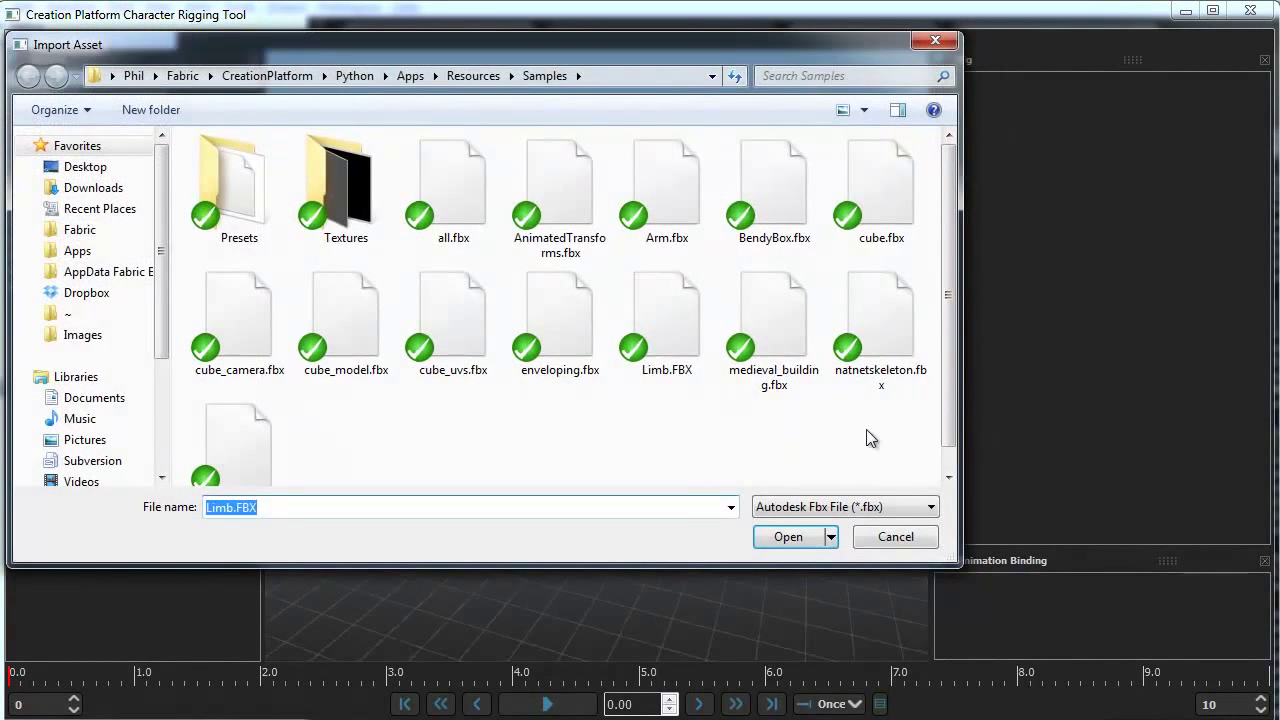
pyautogui.click(704, 342)
pyautogui.click(778, 540)
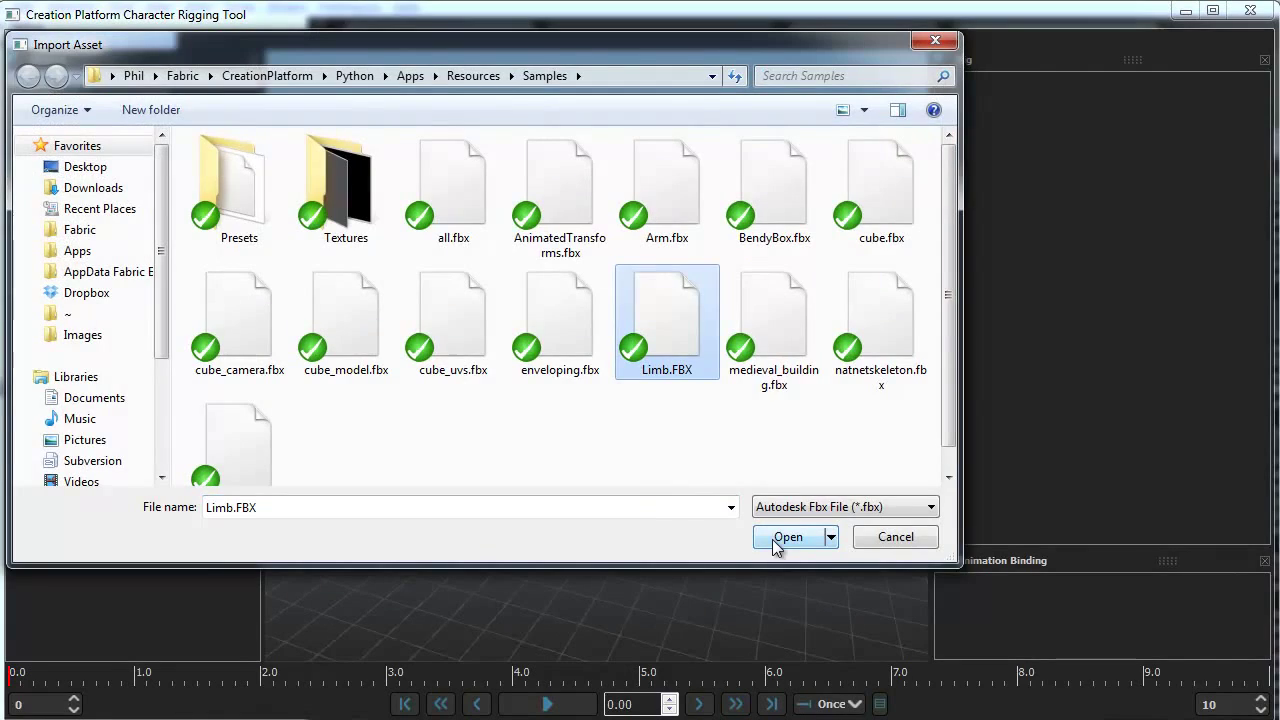
pyautogui.scroll(-3, 920, 534)
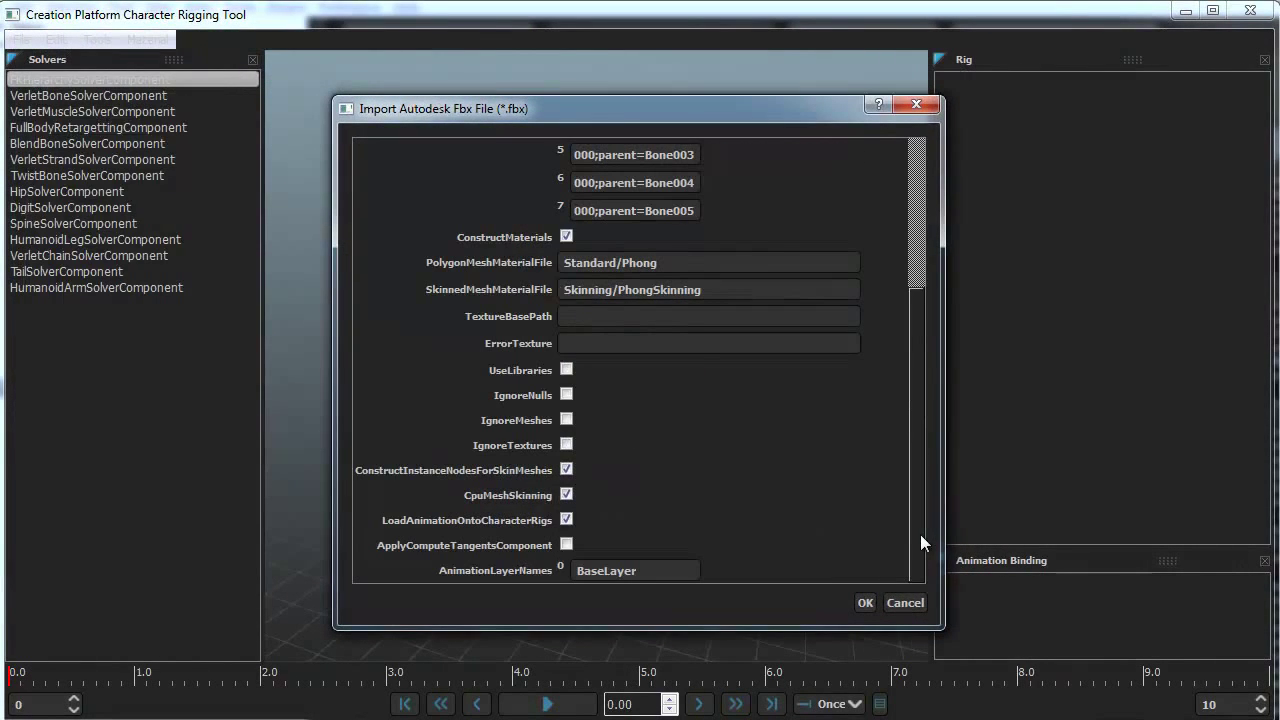
pyautogui.click(566, 519)
pyautogui.click(865, 602)
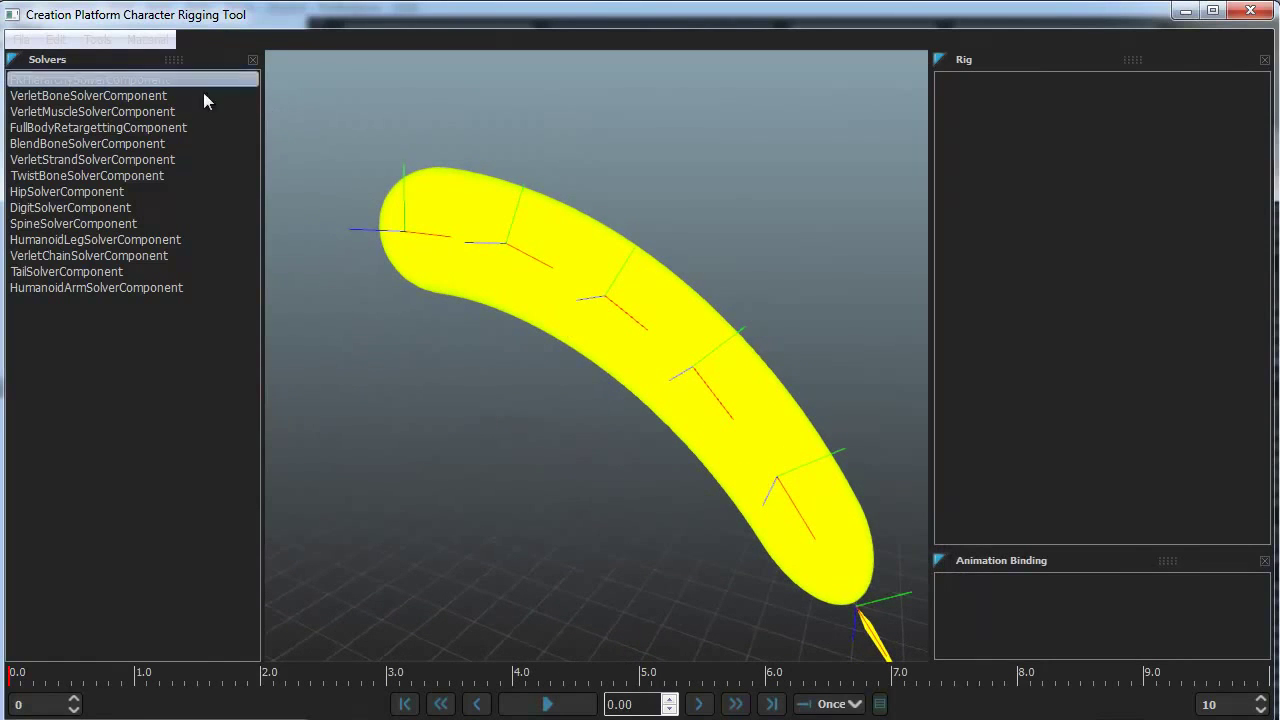
# In the Scene Graph Debugger, darken the AmbientColor of Material #25 to near black (red 9, green 11, blue 0)
pyautogui.click(103, 41)
pyautogui.click(113, 62)
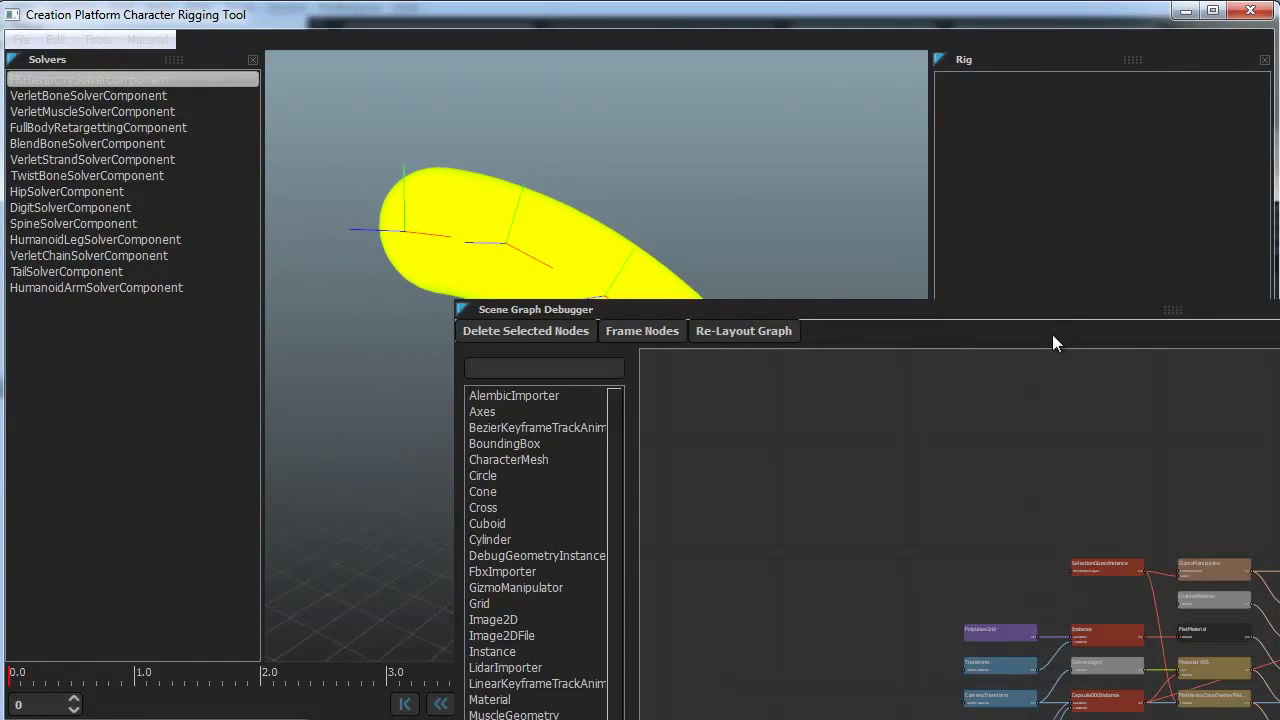
pyautogui.moveTo(1045, 316); pyautogui.dragTo(591, 14)
pyautogui.scroll(5, 850, 372)
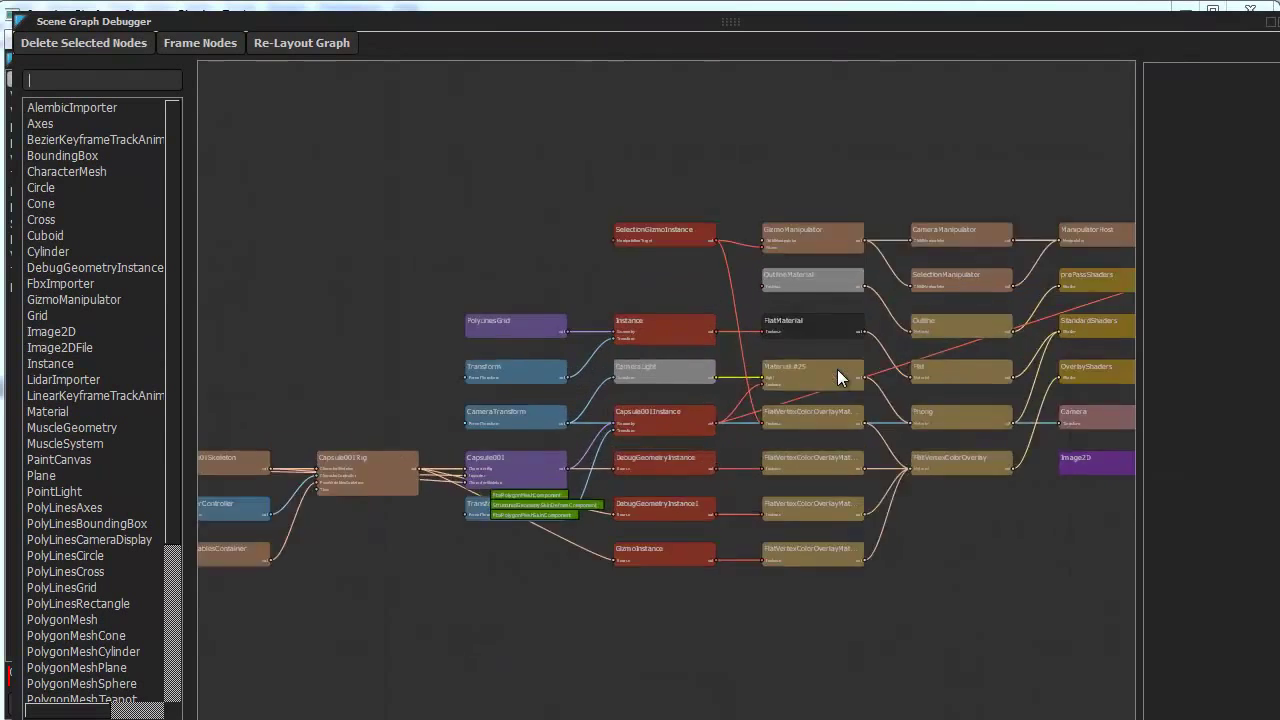
pyautogui.click(931, 342)
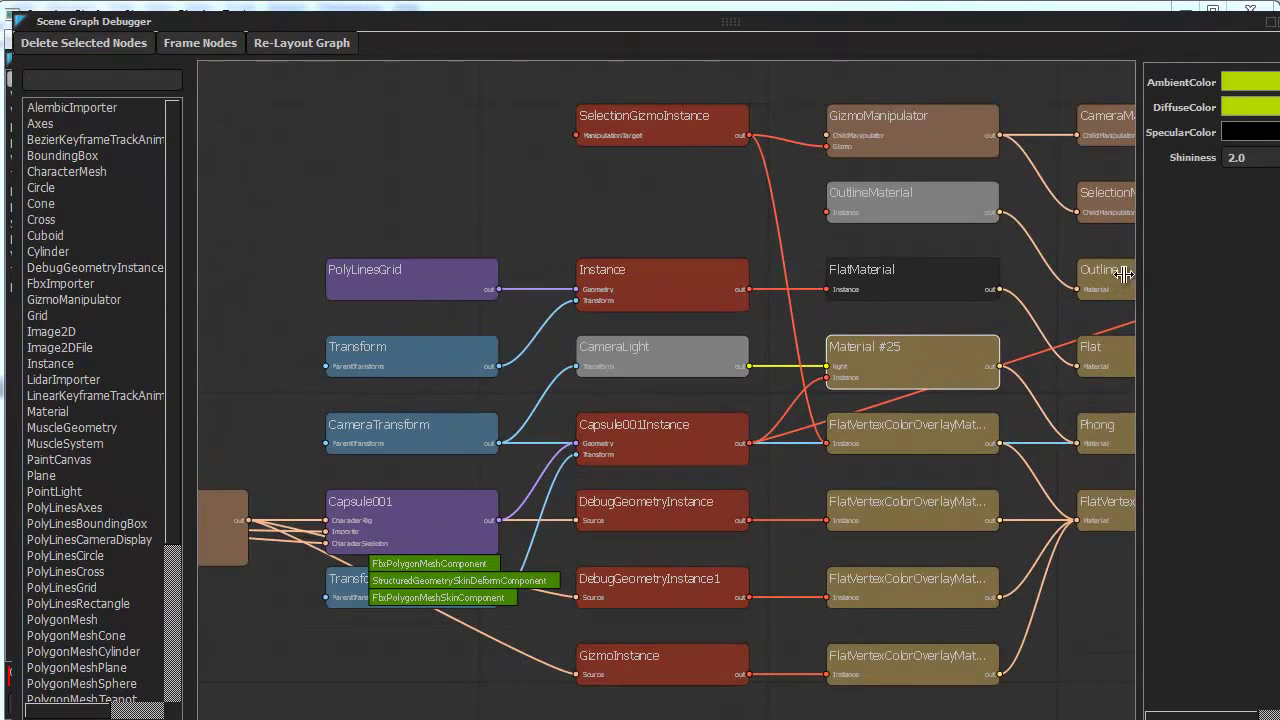
pyautogui.moveTo(1125, 273); pyautogui.dragTo(935, 270)
pyautogui.click(1025, 86)
pyautogui.click(886, 402)
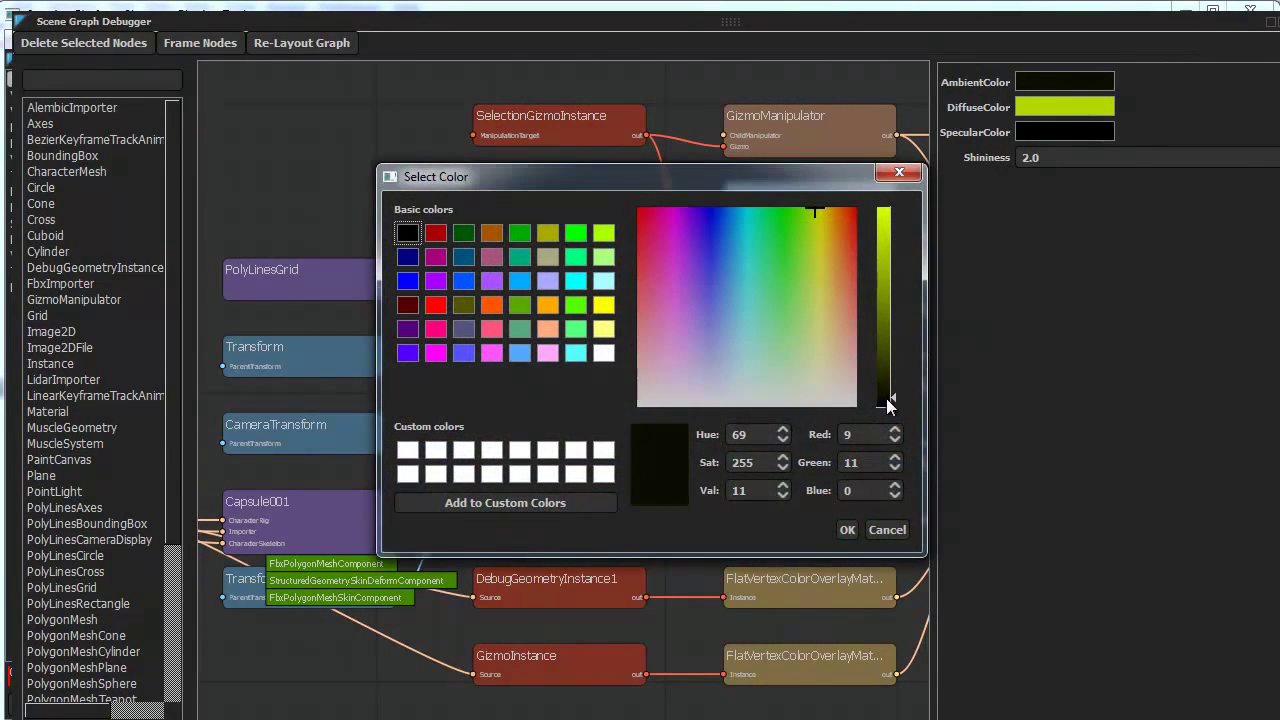
pyautogui.click(846, 530)
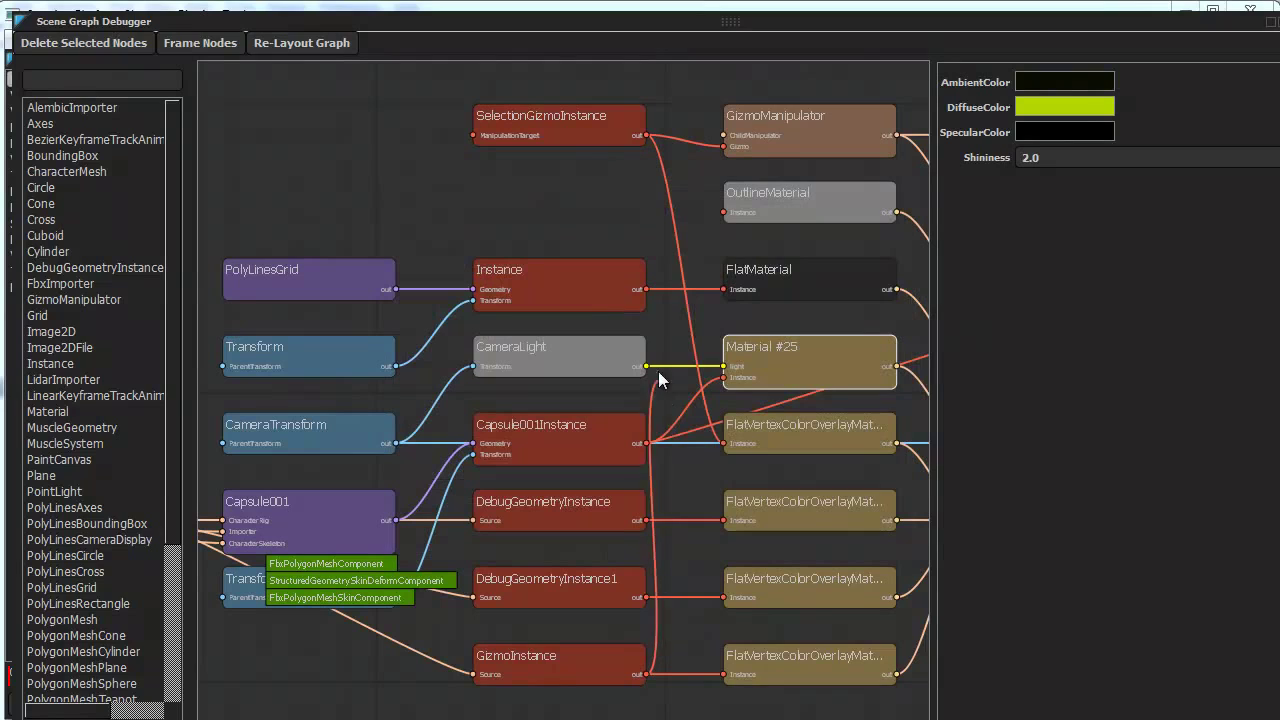
# Connect the GizmoInstance output to the Gizmo input of GizmoManipulator and close the Scene Graph Debugger
pyautogui.click(522, 682)
pyautogui.click(787, 119)
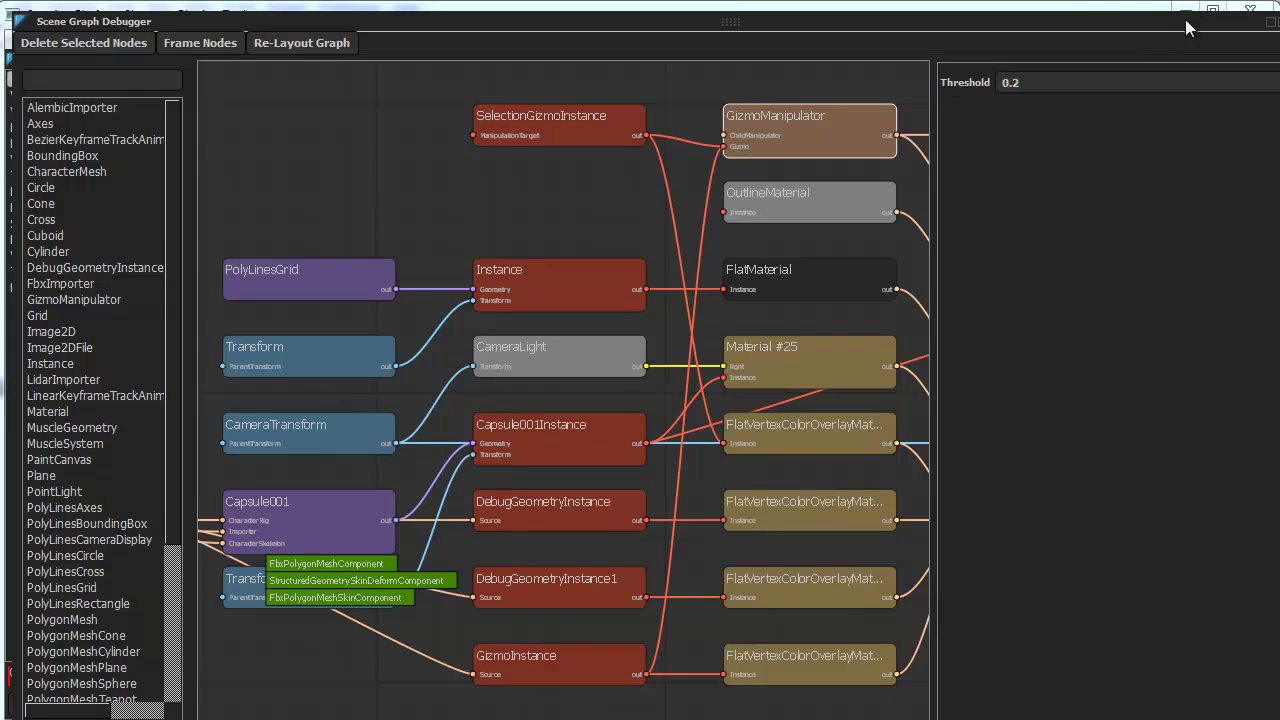
pyautogui.moveTo(1188, 22); pyautogui.dragTo(1068, 6)
pyautogui.click(1156, 8)
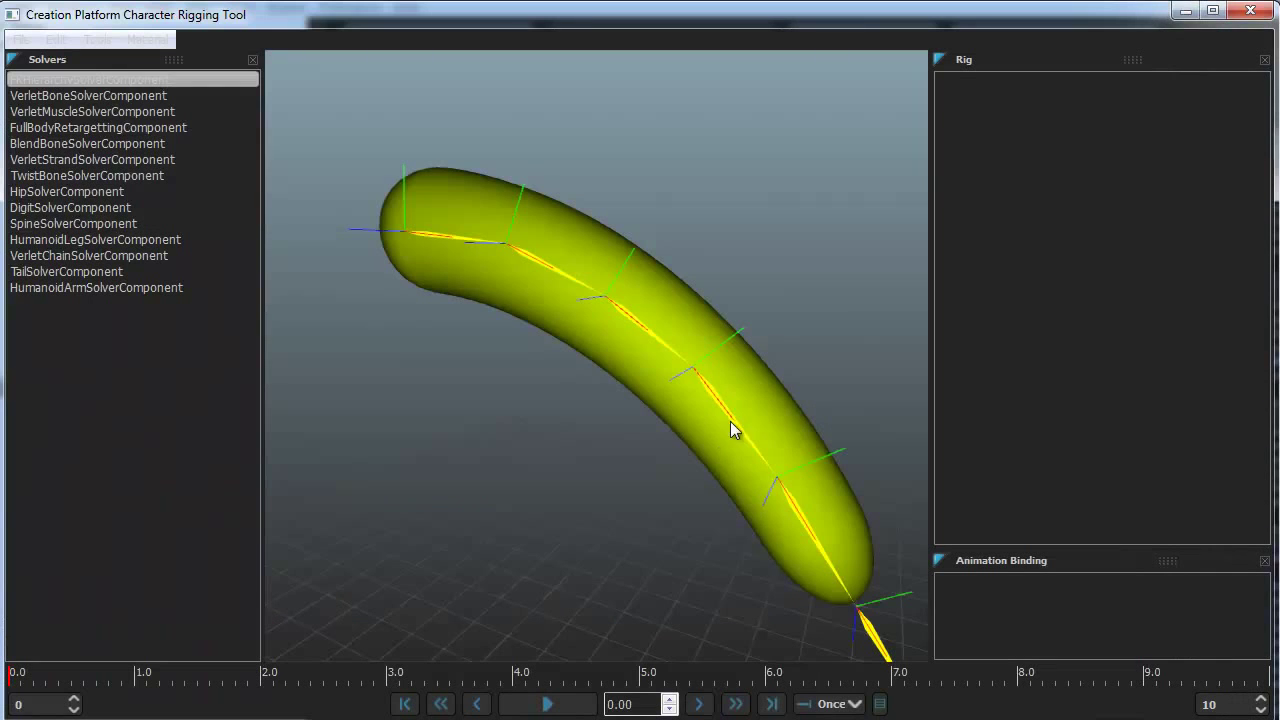
# Select the capsule limb, apply the FKHierarchySolverComponent to its rig, and widen the area showing the rig's properties
pyautogui.click(646, 321)
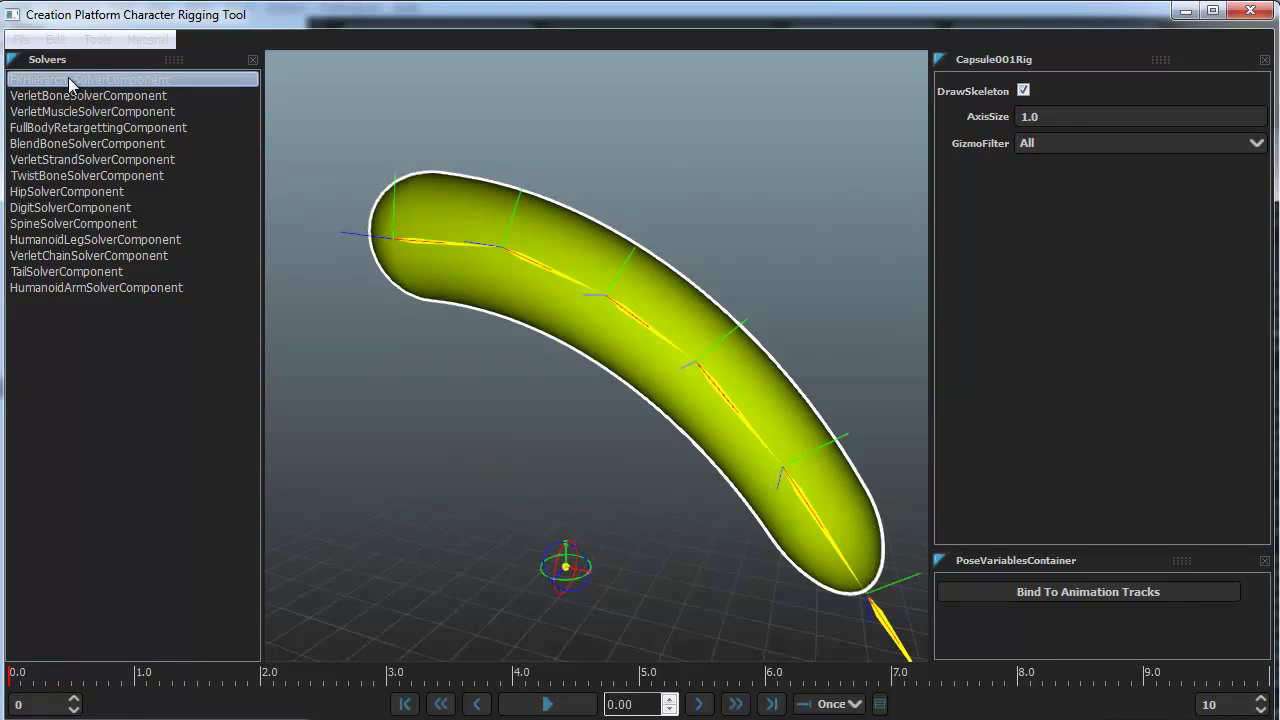
pyautogui.moveTo(69, 75); pyautogui.dragTo(517, 256)
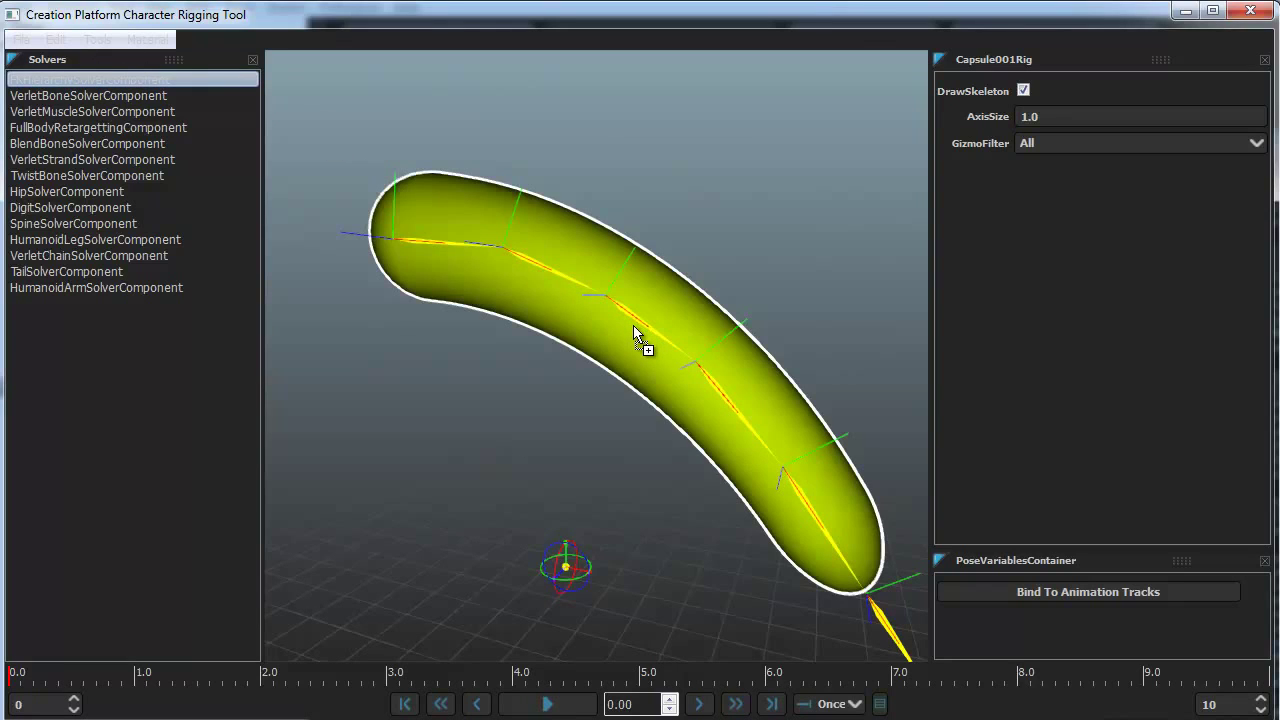
pyautogui.moveTo(634, 327); pyautogui.dragTo(634, 327)
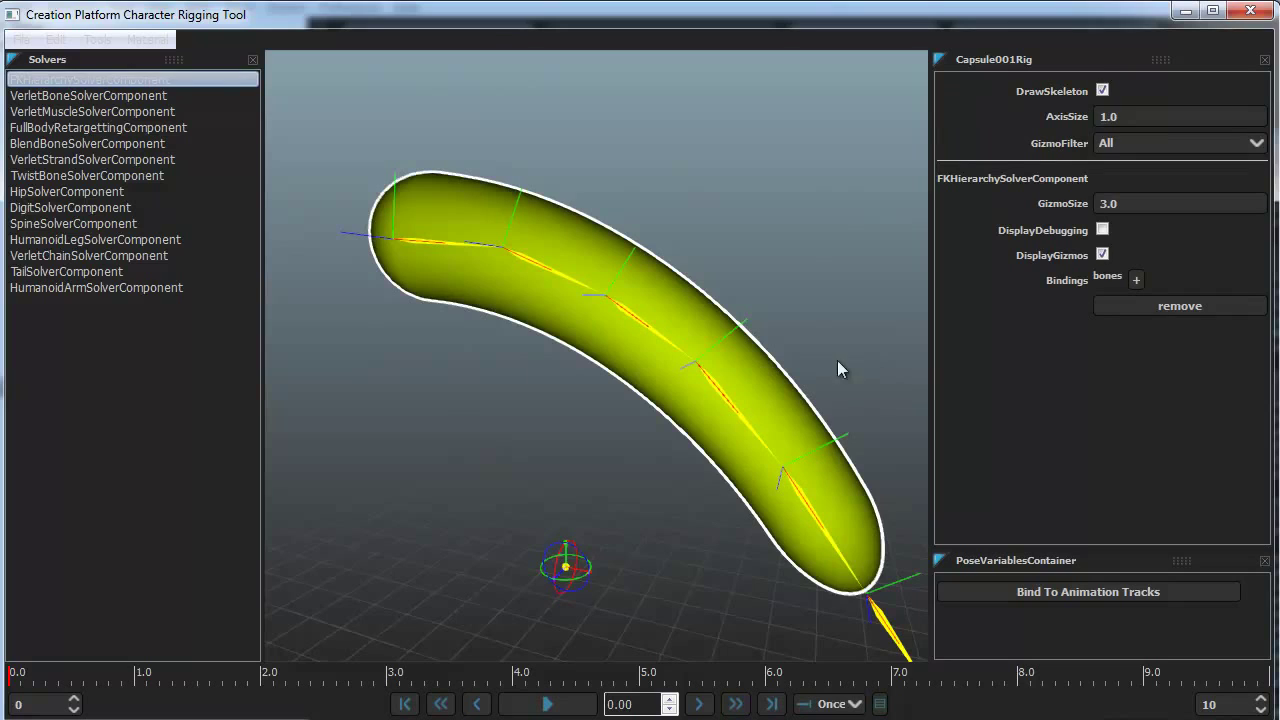
pyautogui.moveTo(929, 377); pyautogui.dragTo(897, 387)
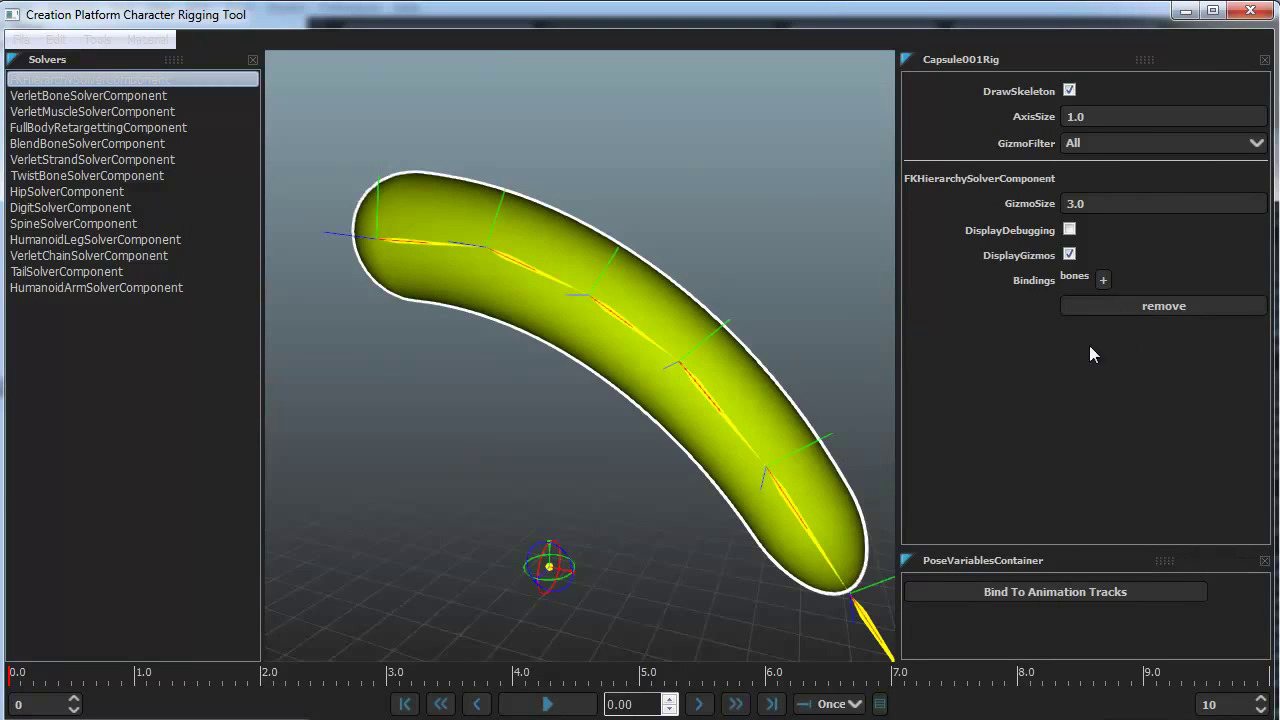
# Add five empty bone binding slots, 0 to 4, to the FKHierarchySolverComponent
pyautogui.click(1102, 280)
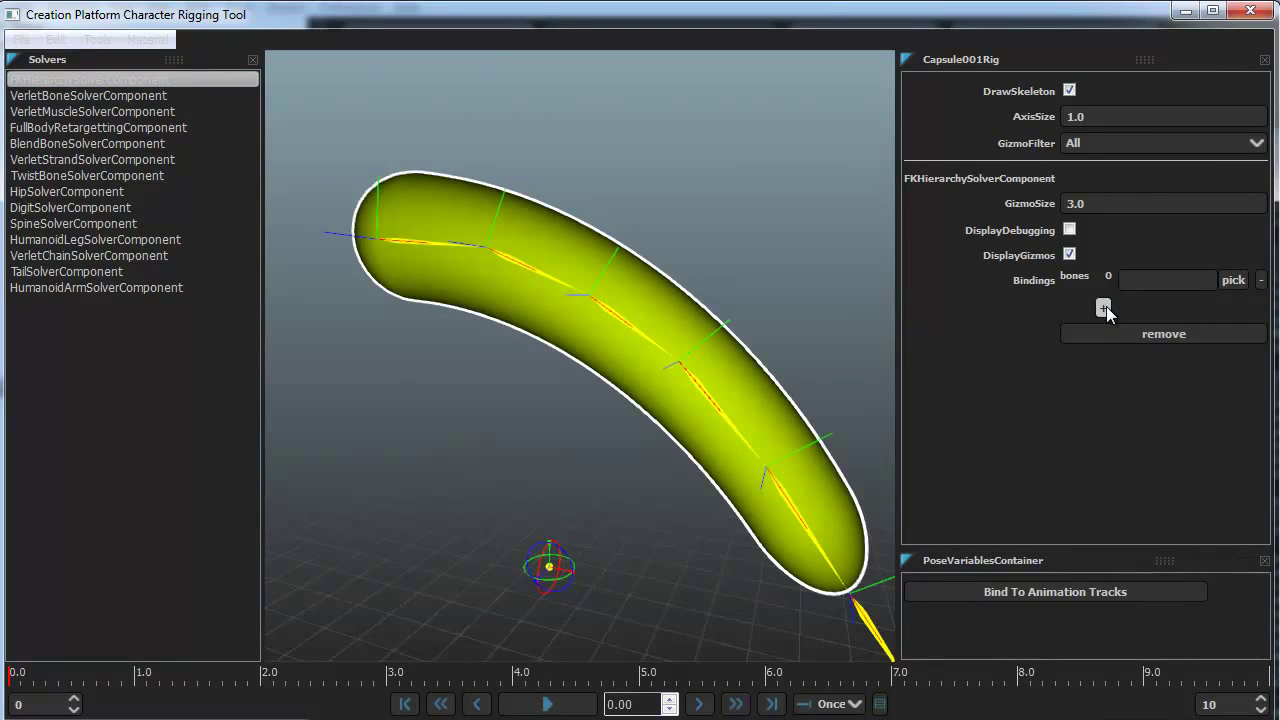
pyautogui.click(1101, 307)
pyautogui.click(1100, 336)
pyautogui.click(1105, 365)
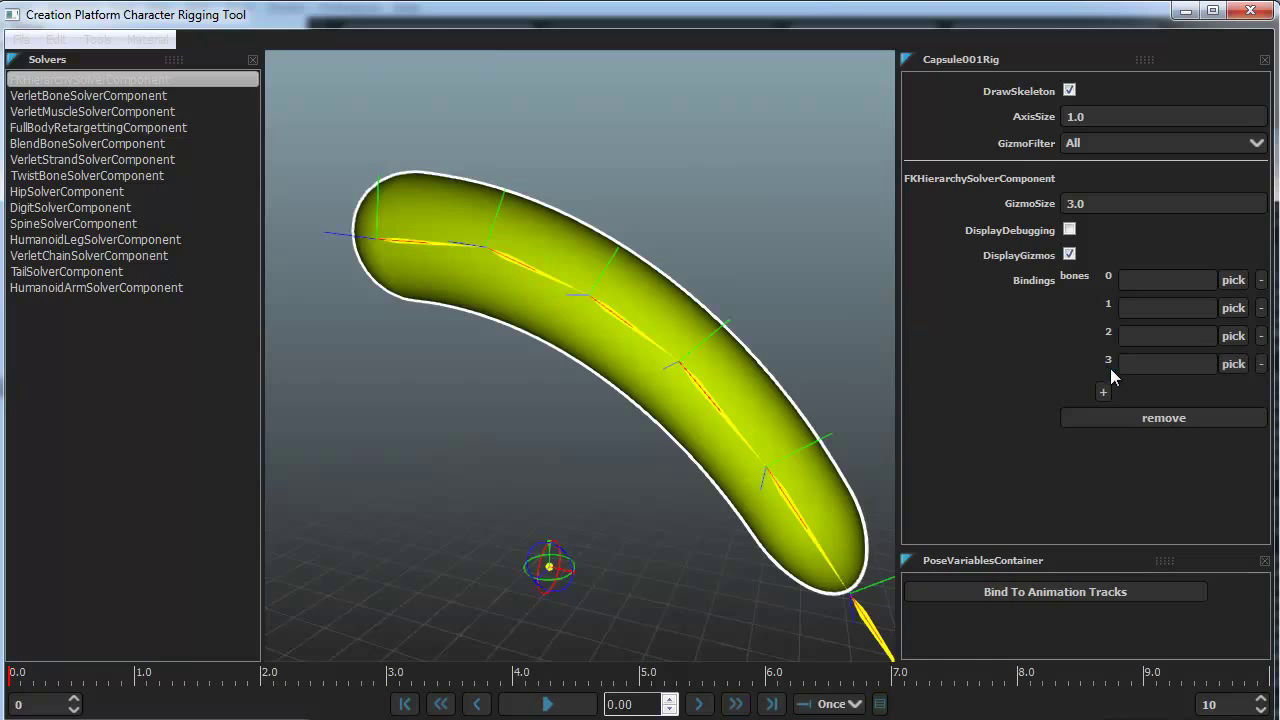
pyautogui.click(1102, 392)
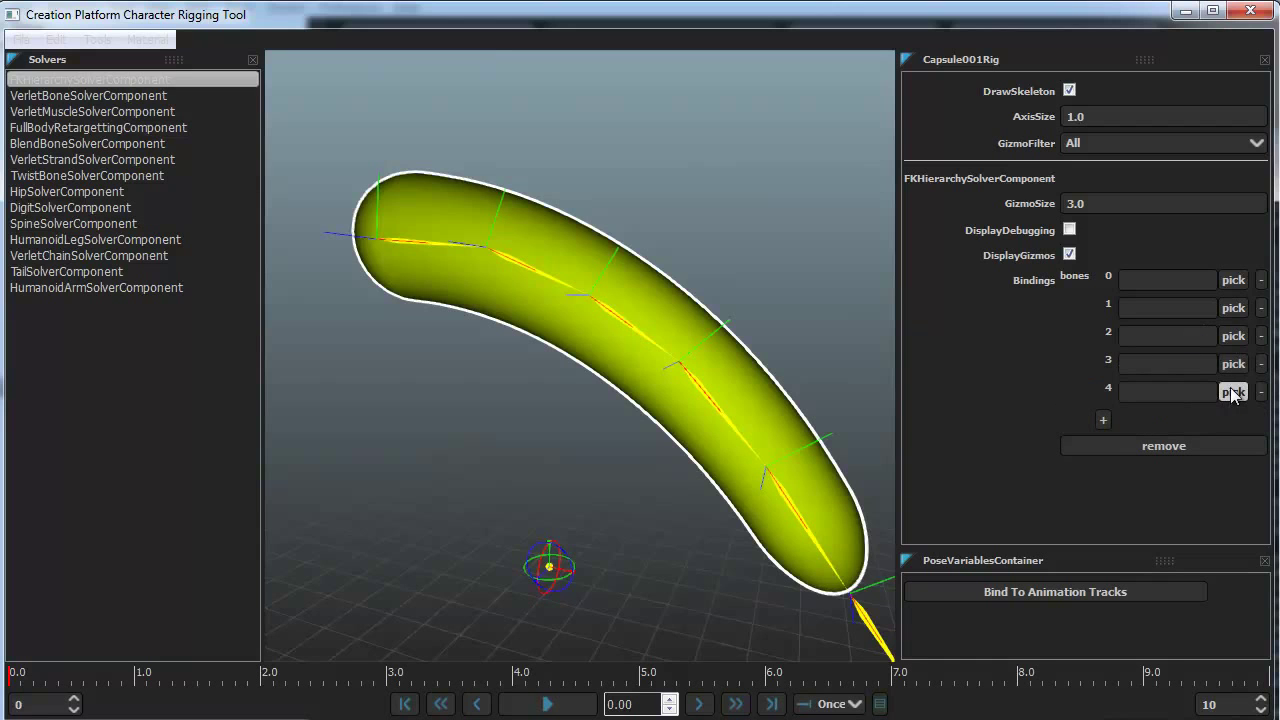
# Bind Bone001, Bone002, Bone003, Bone004 and Bone005 in order to the solver's bone slots 0 to 4
pyautogui.click(1233, 280)
pyautogui.doubleClick(443, 143)
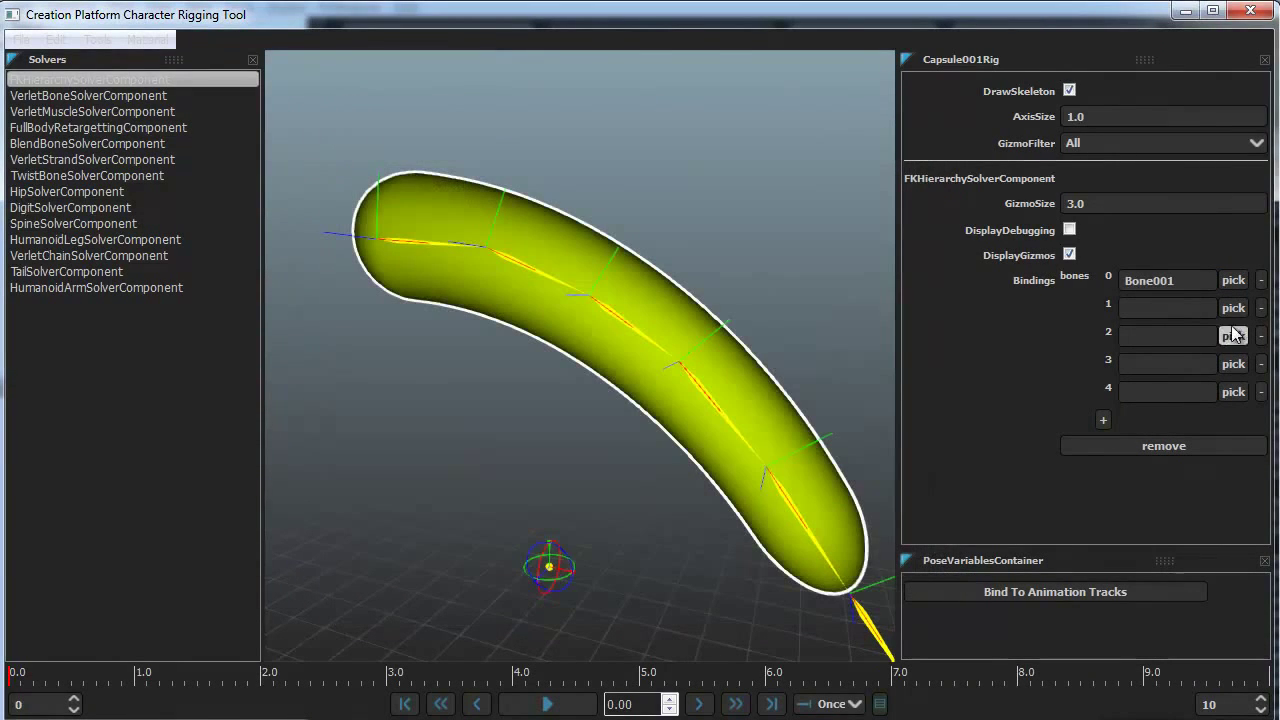
pyautogui.click(1233, 308)
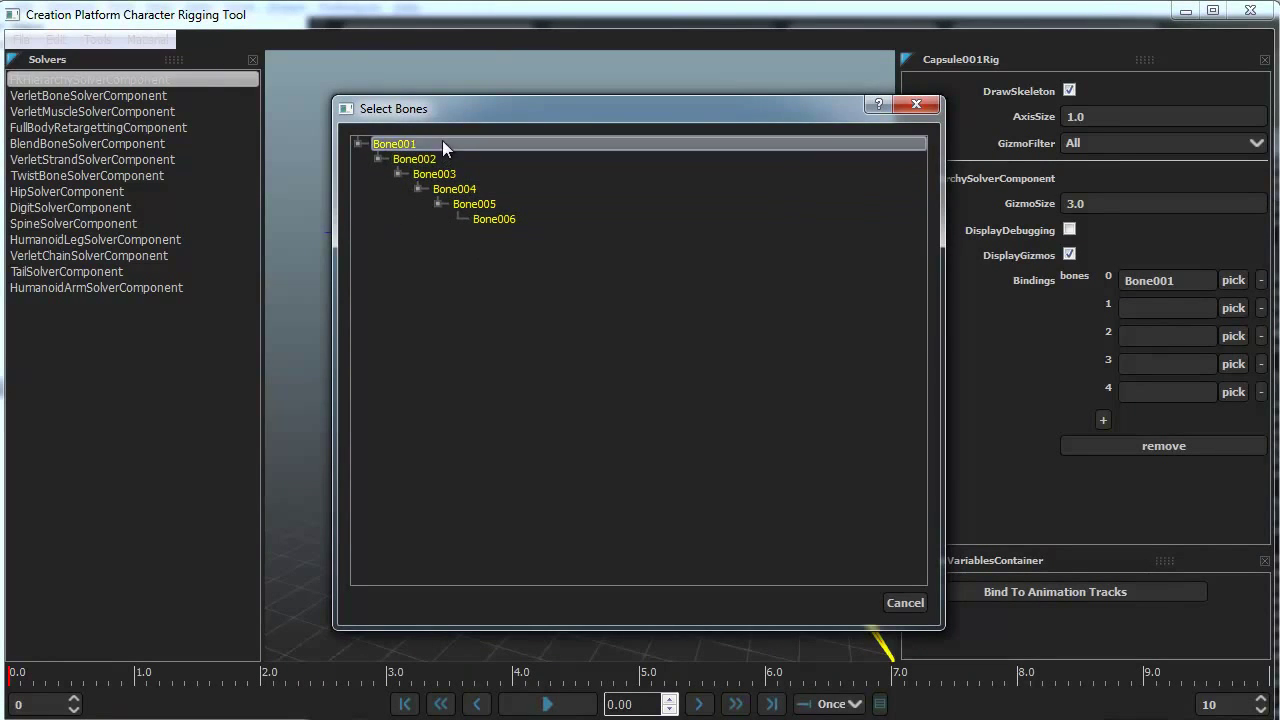
pyautogui.click(429, 159)
pyautogui.click(1233, 336)
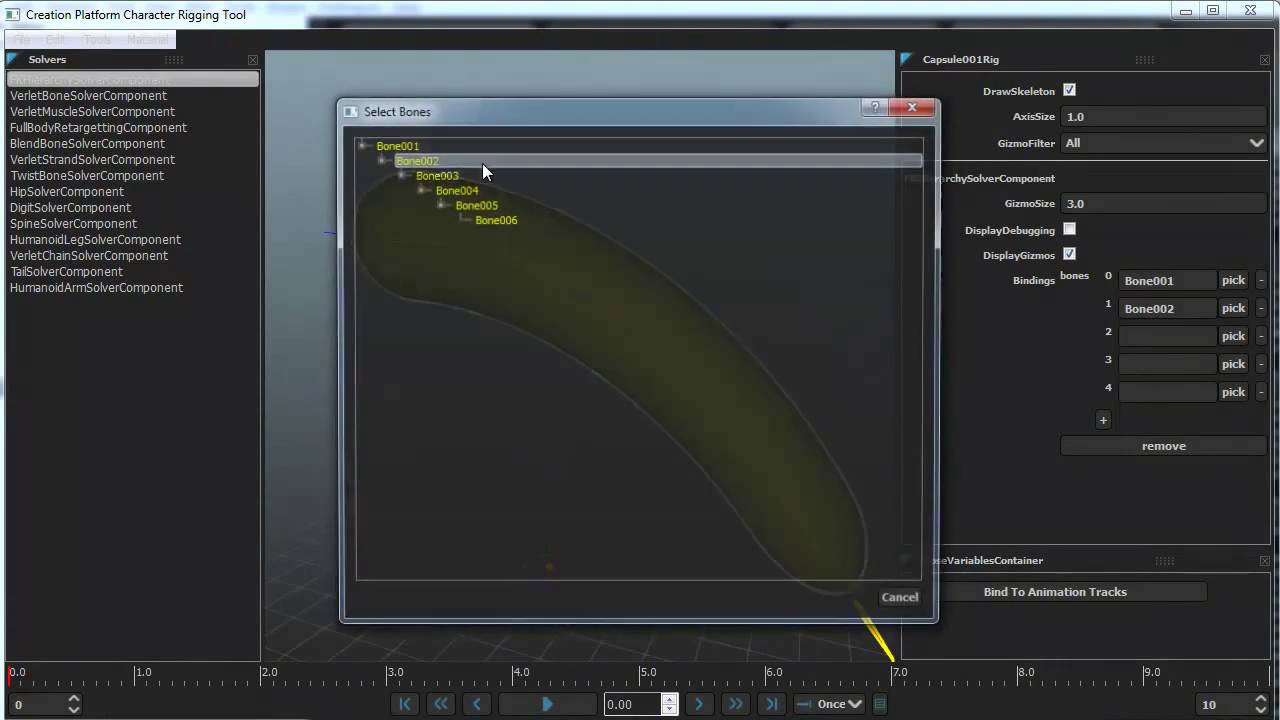
pyautogui.click(461, 174)
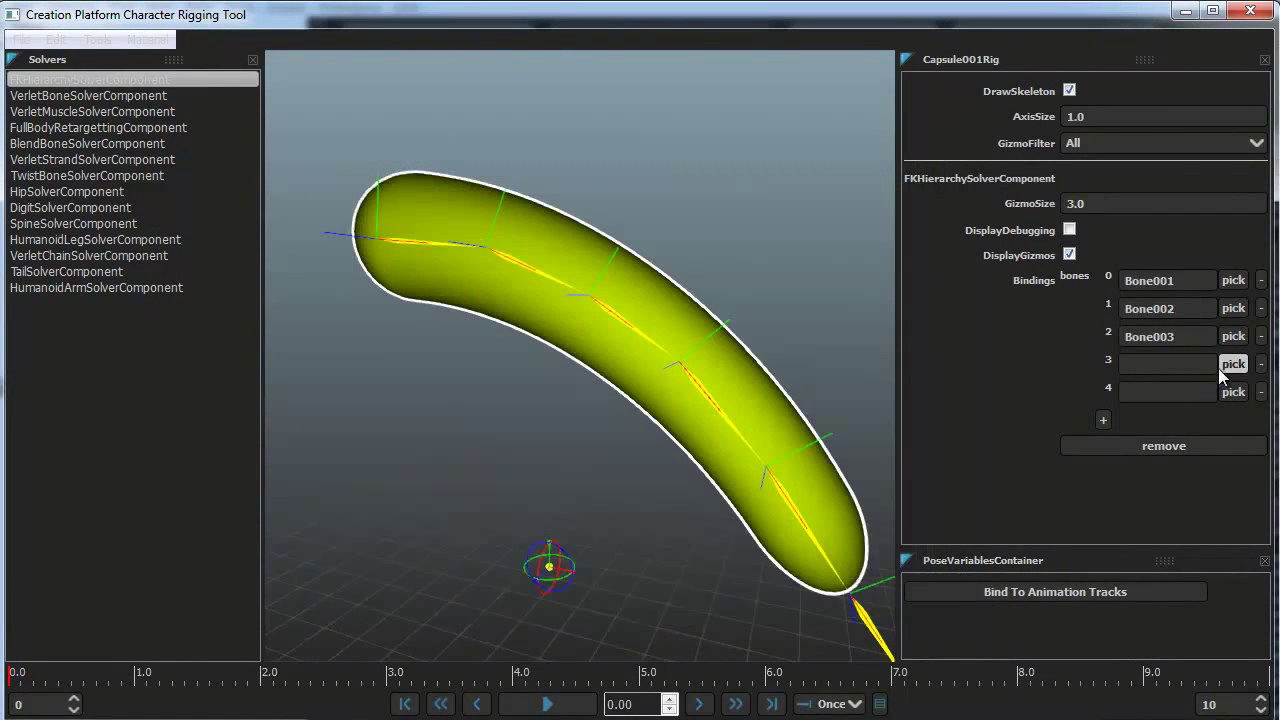
pyautogui.click(1233, 364)
pyautogui.click(463, 204)
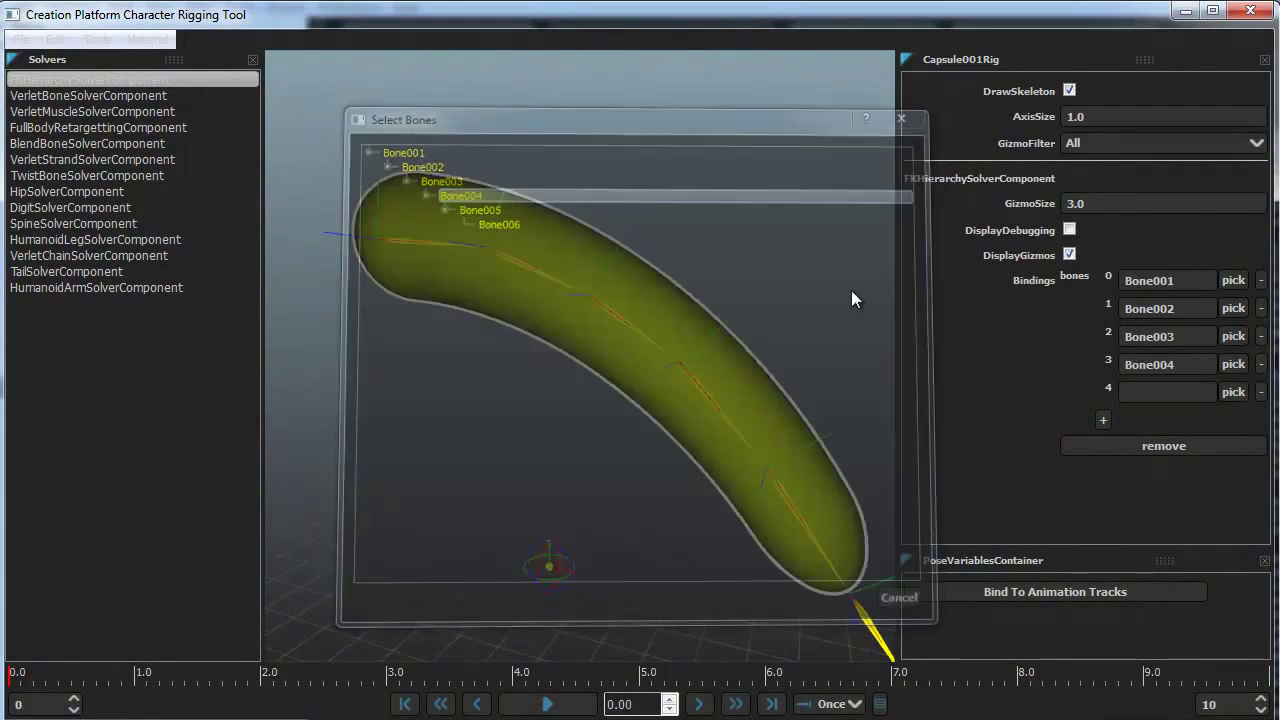
pyautogui.click(1233, 392)
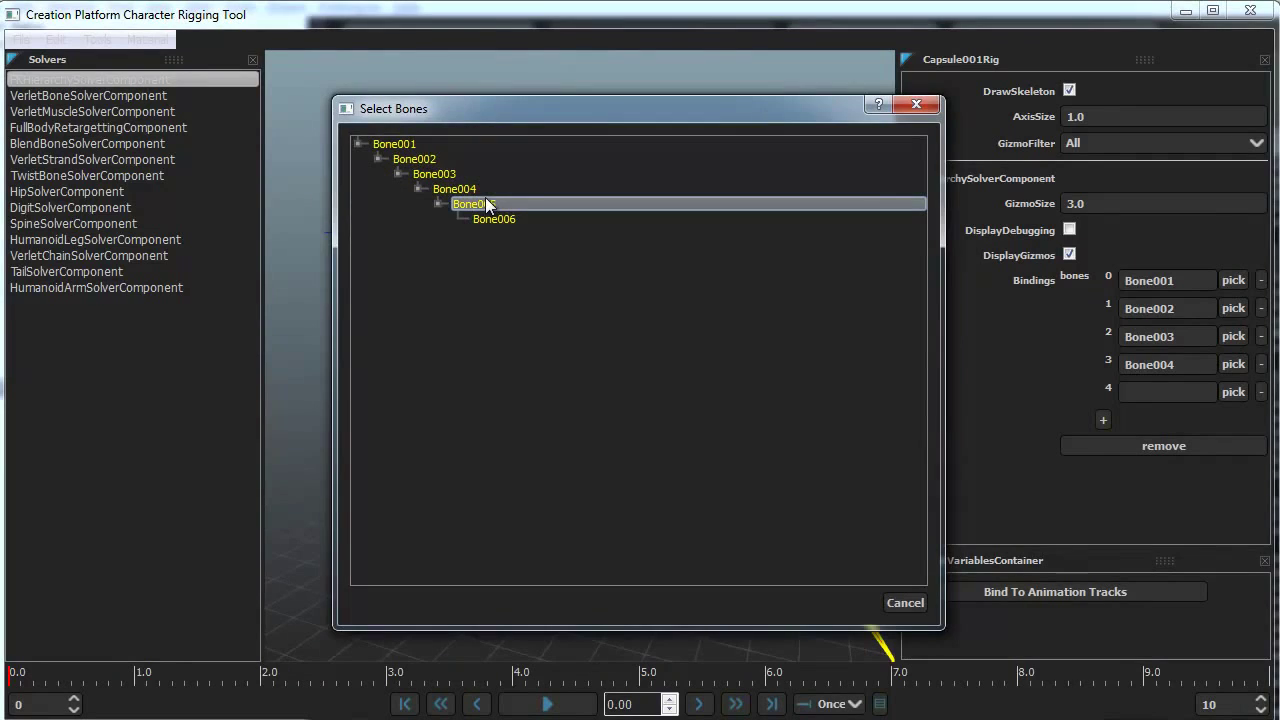
pyautogui.click(470, 204)
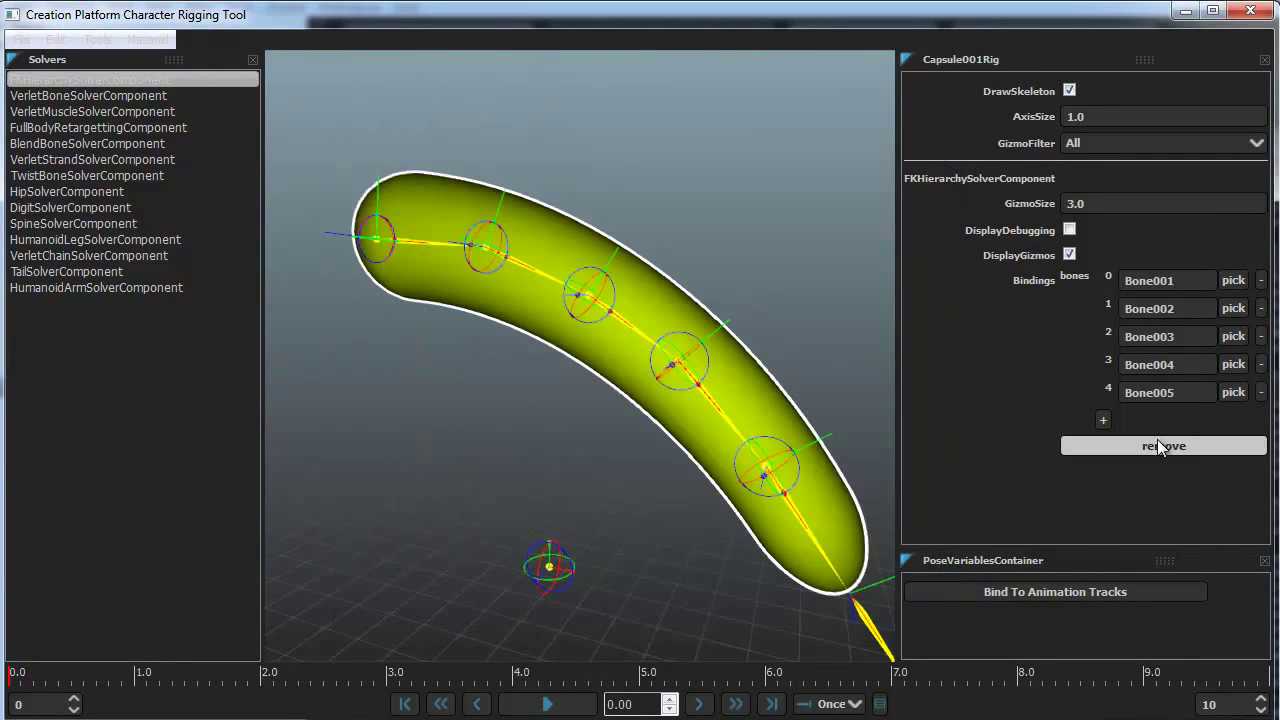
# Add a sixth bone slot to the FK solver's bindings and bind it to Bone006
pyautogui.click(1103, 419)
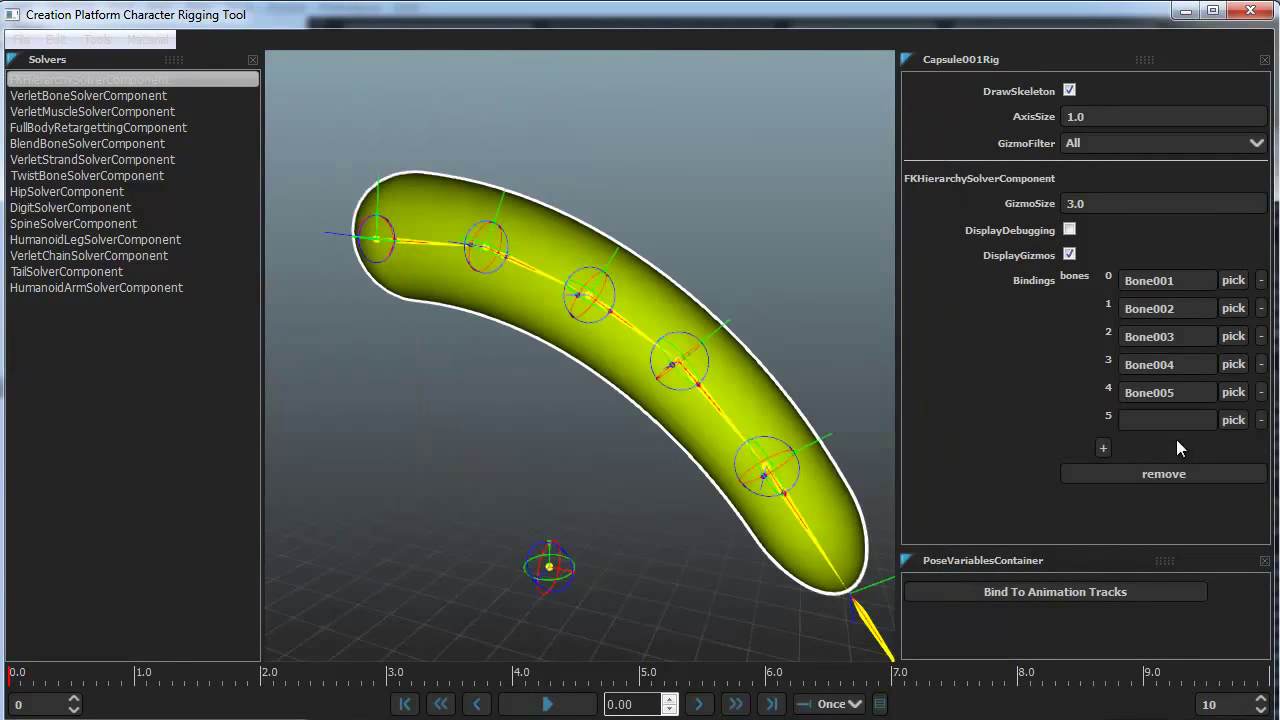
pyautogui.click(1231, 420)
pyautogui.click(493, 219)
# Set the FKHierarchySolverComponent's GizmoSize to 8
pyautogui.doubleClick(1097, 211)
pyautogui.write('8')
pyautogui.press('Return')
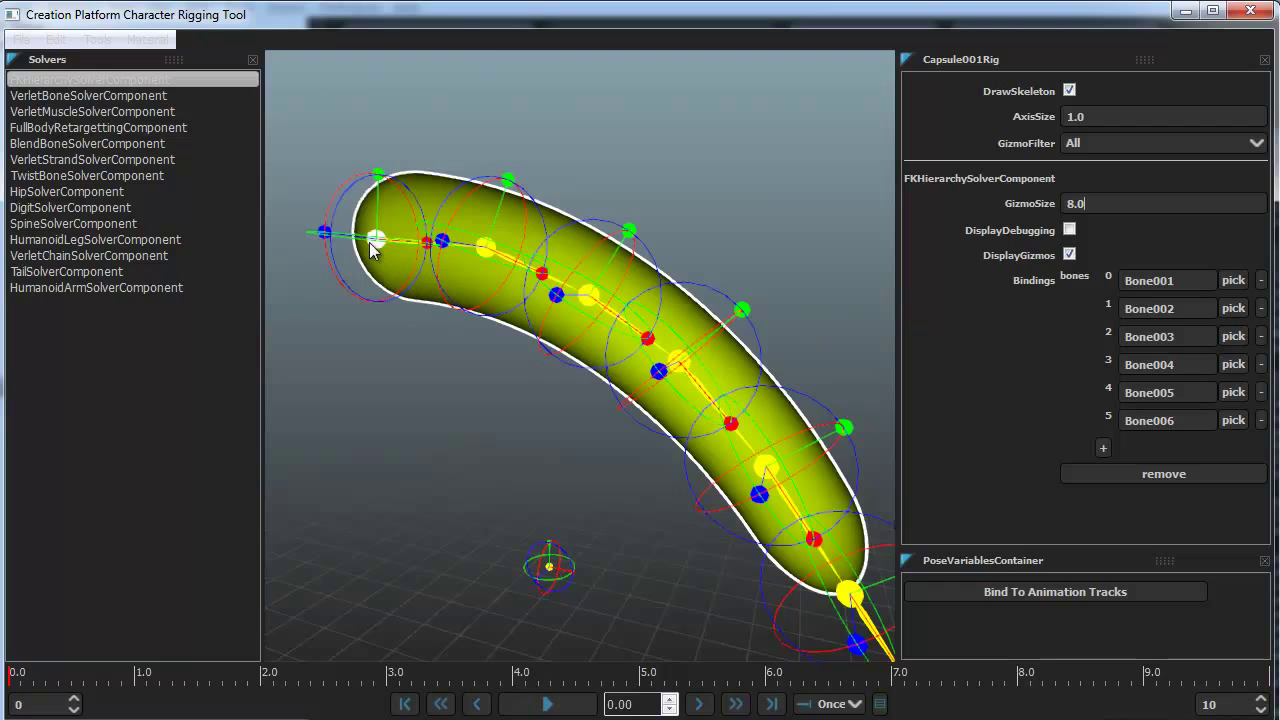
# Try posing the limb with the FK gizmos of Bone001, Bone002 and Bone004, undoing each change
pyautogui.moveTo(372, 244); pyautogui.dragTo(400, 208)
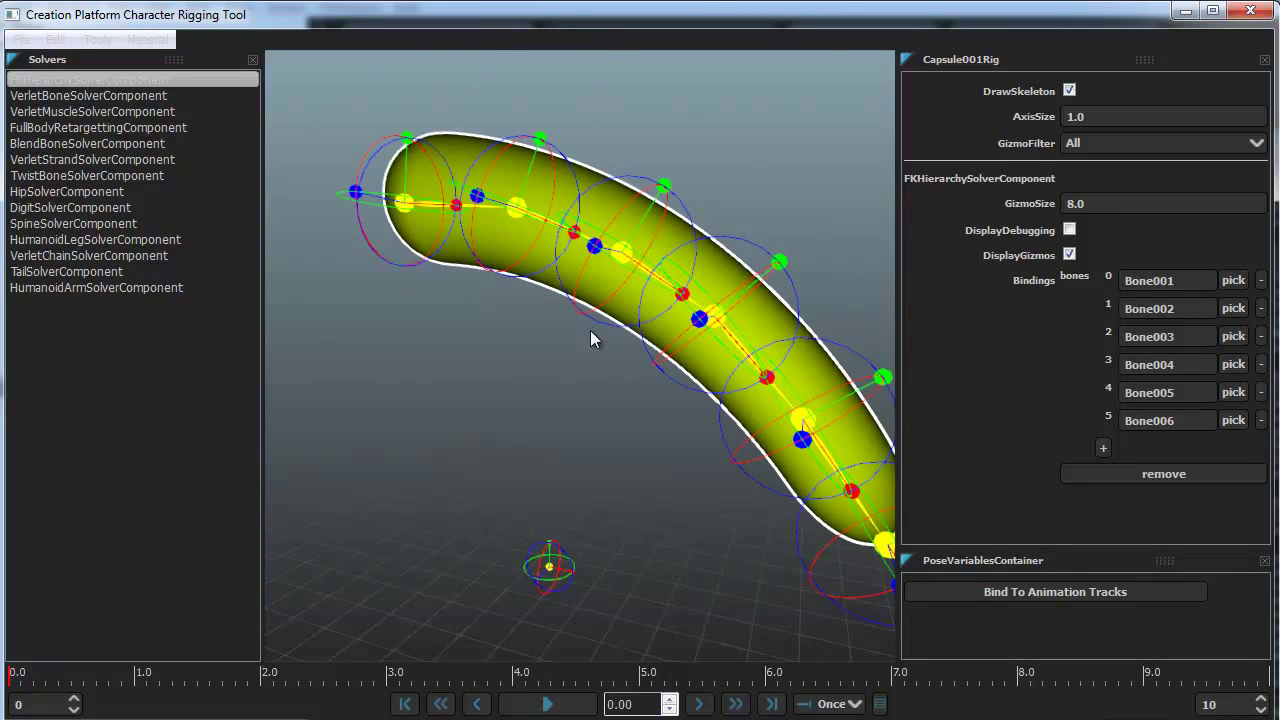
pyautogui.hotkey('ctrl', 'z')
pyautogui.moveTo(486, 249); pyautogui.dragTo(628, 284)
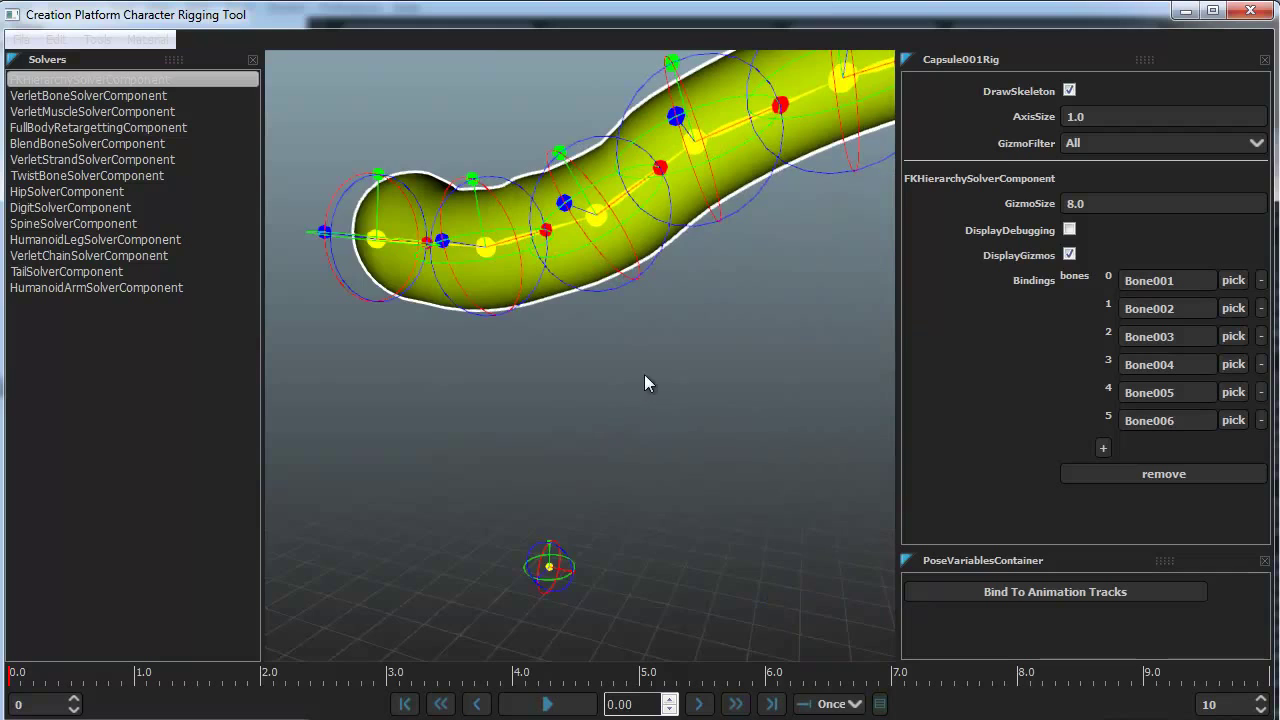
pyautogui.moveTo(645, 376); pyautogui.dragTo(533, 516, button='middle')
pyautogui.scroll(-2, 521, 487)
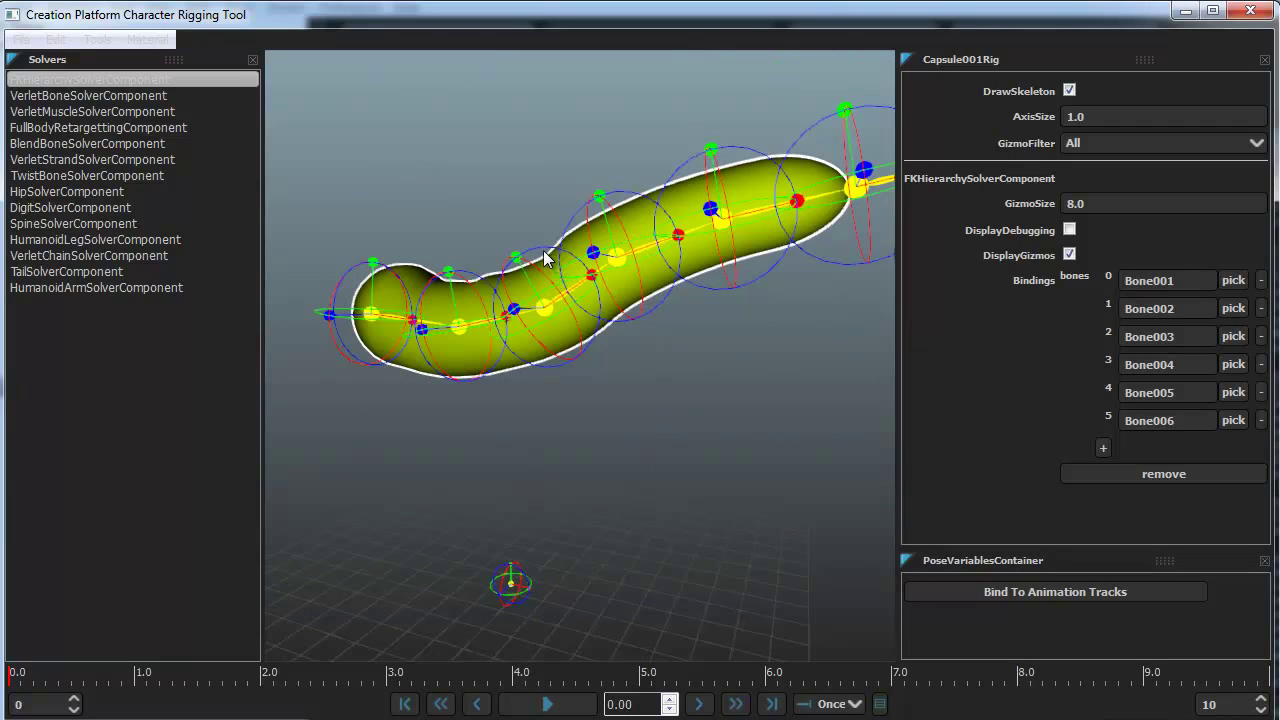
pyautogui.moveTo(545, 257); pyautogui.dragTo(553, 230)
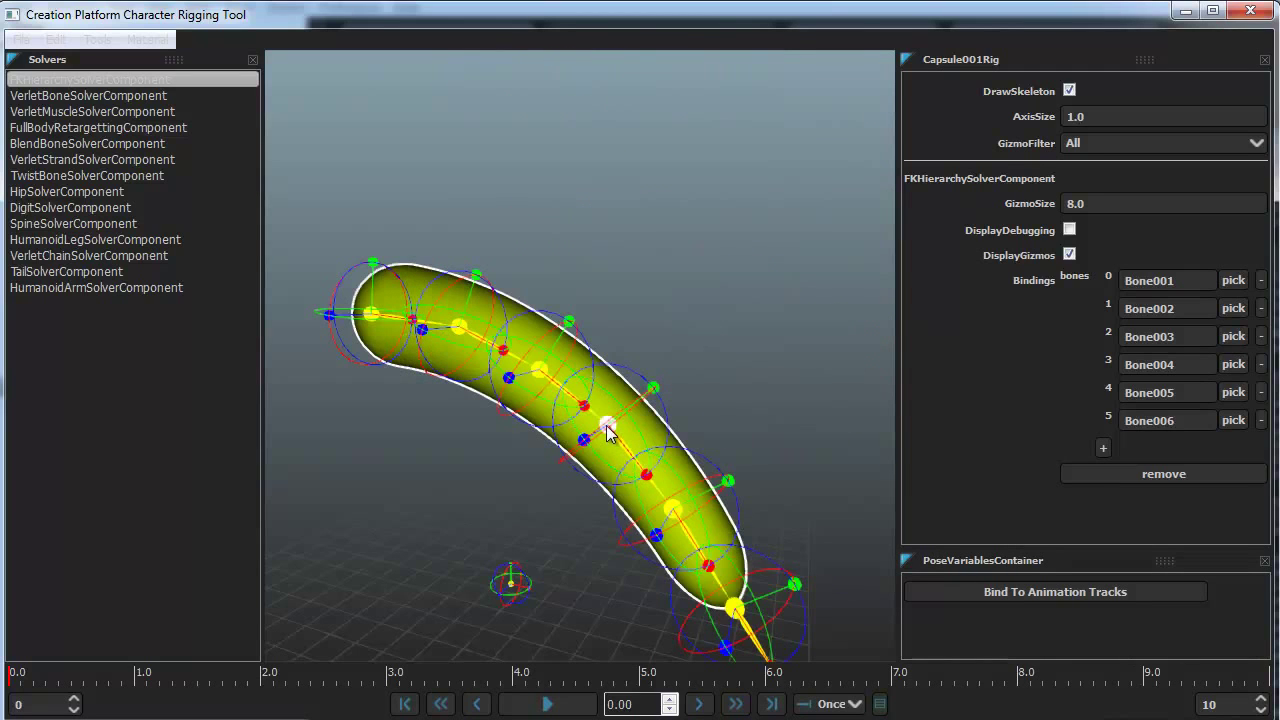
pyautogui.moveTo(606, 429); pyautogui.dragTo(632, 412)
pyautogui.hotkey('ctrl', 'z')
# Set the FKHierarchySolverComponent's GizmoSize to 6.0
pyautogui.moveTo(1140, 203); pyautogui.dragTo(1020, 215)
pyautogui.write('6.0')
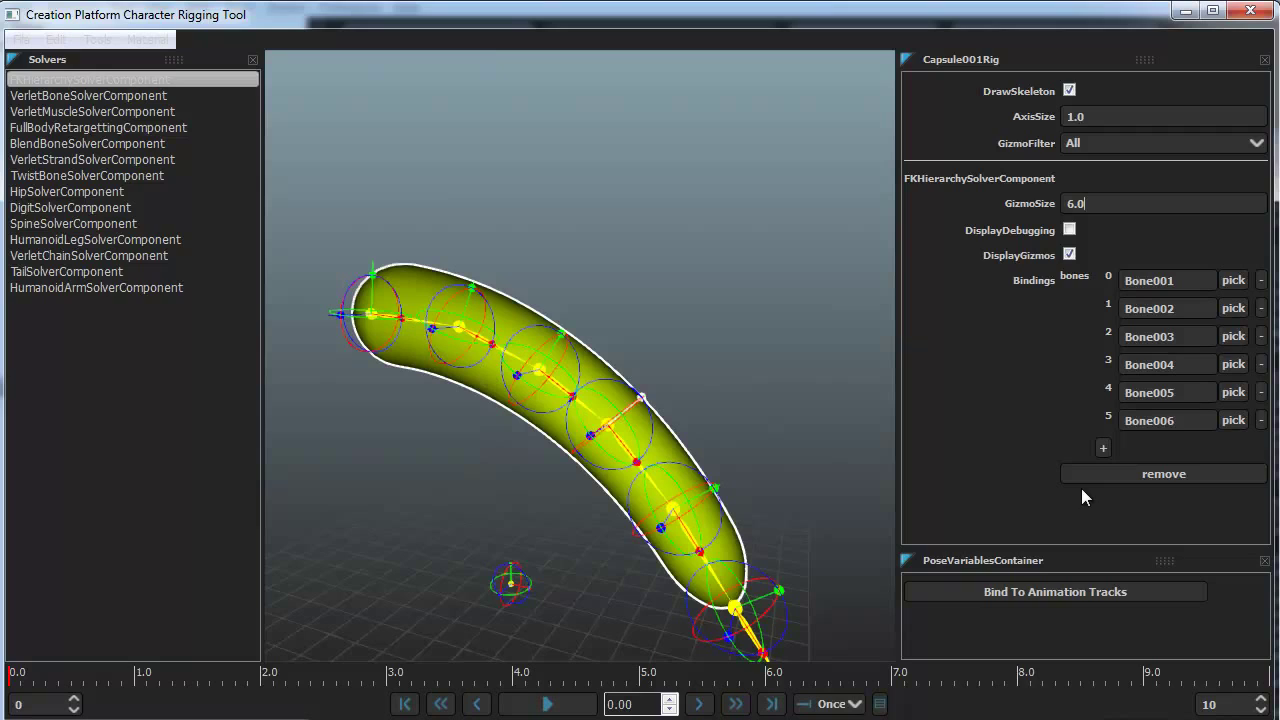
# Replace the limb's FKHierarchySolverComponent with a fresh one that has a single bone slot bound to Bone001
pyautogui.click(1121, 478)
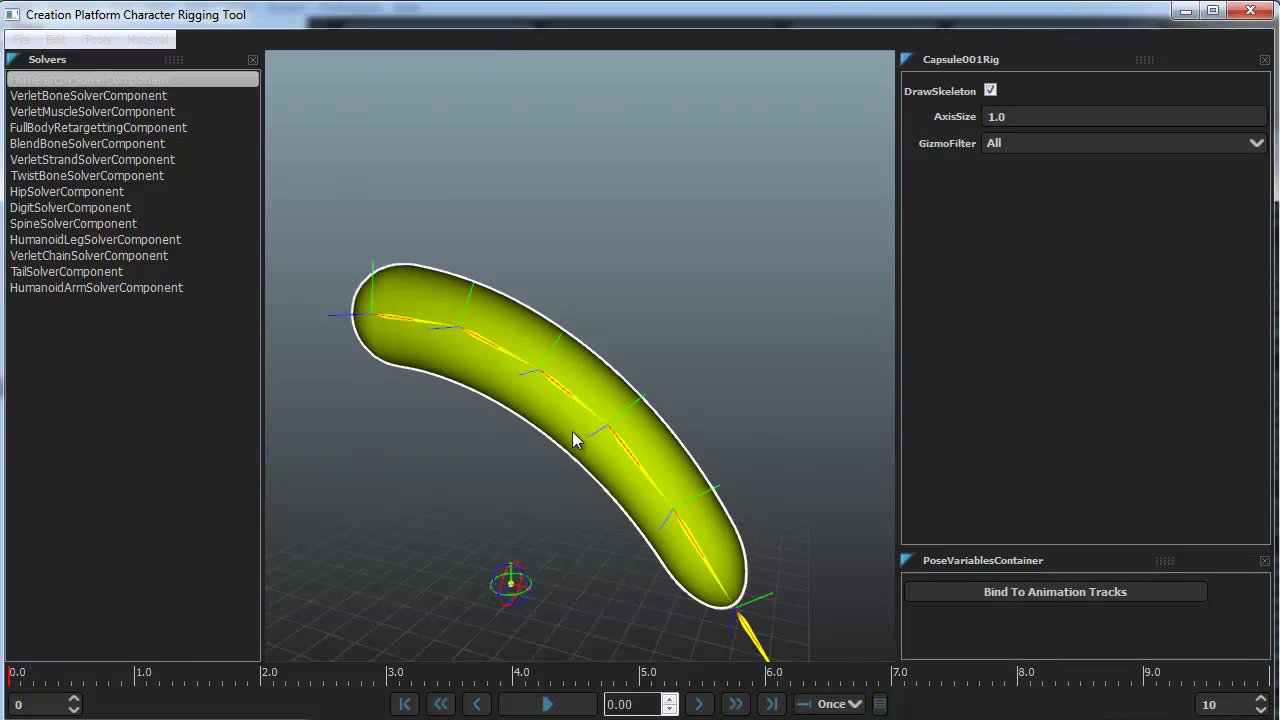
pyautogui.moveTo(58, 78); pyautogui.dragTo(583, 350)
pyautogui.click(1103, 279)
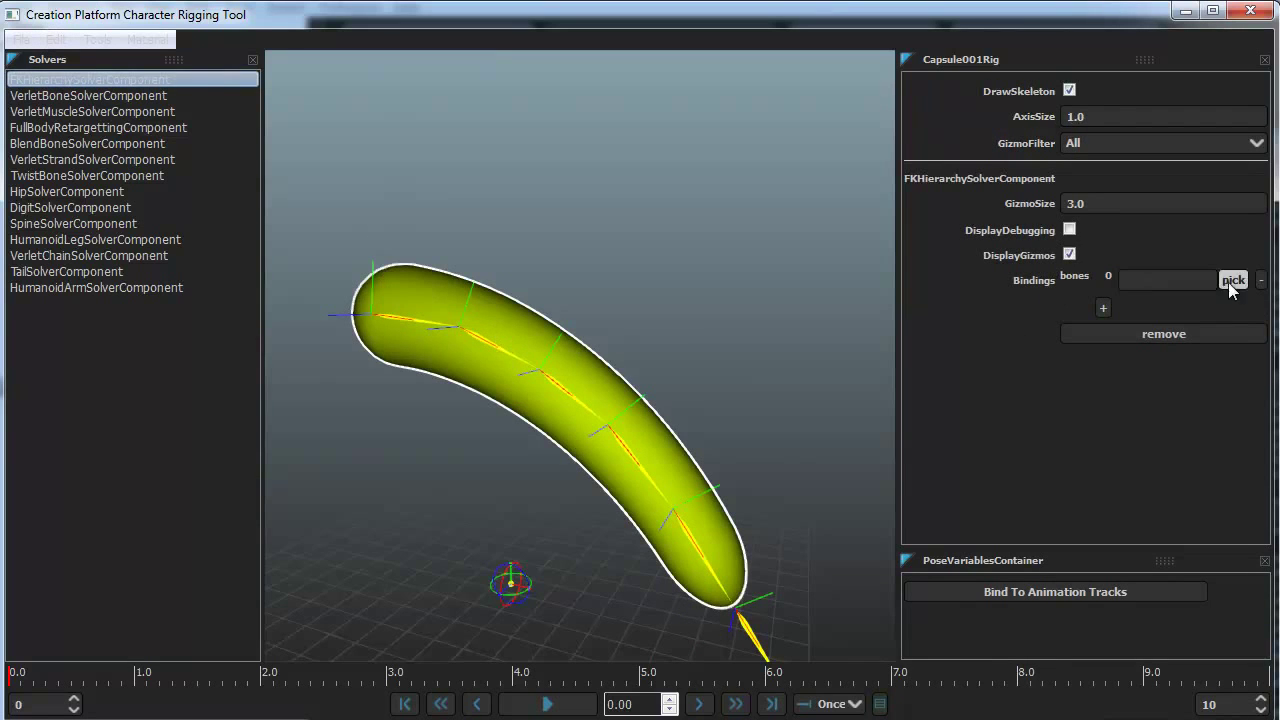
pyautogui.click(1232, 280)
pyautogui.doubleClick(410, 140)
# Set the new FKHierarchySolverComponent's GizmoSize to 8.0 and try moving Bone001 with its gizmo, undoing the move
pyautogui.moveTo(1117, 206); pyautogui.dragTo(1017, 217)
pyautogui.write('8.0')
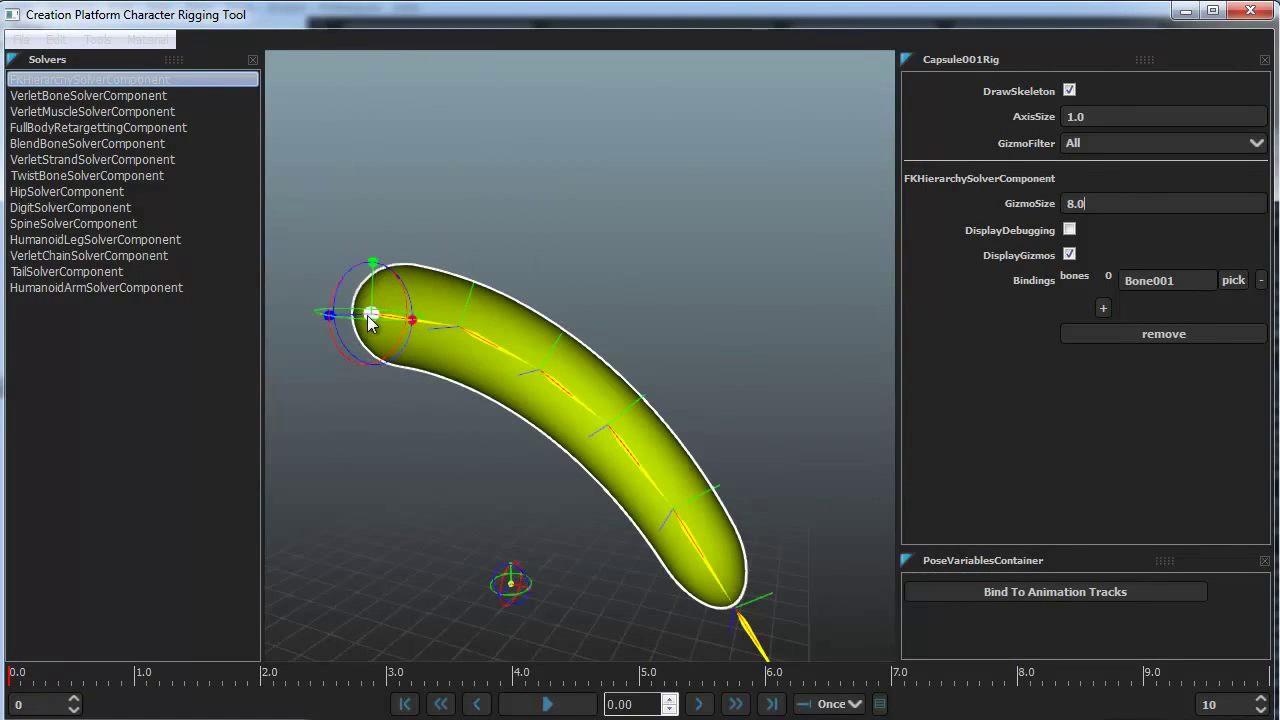
pyautogui.moveTo(367, 315); pyautogui.dragTo(493, 210)
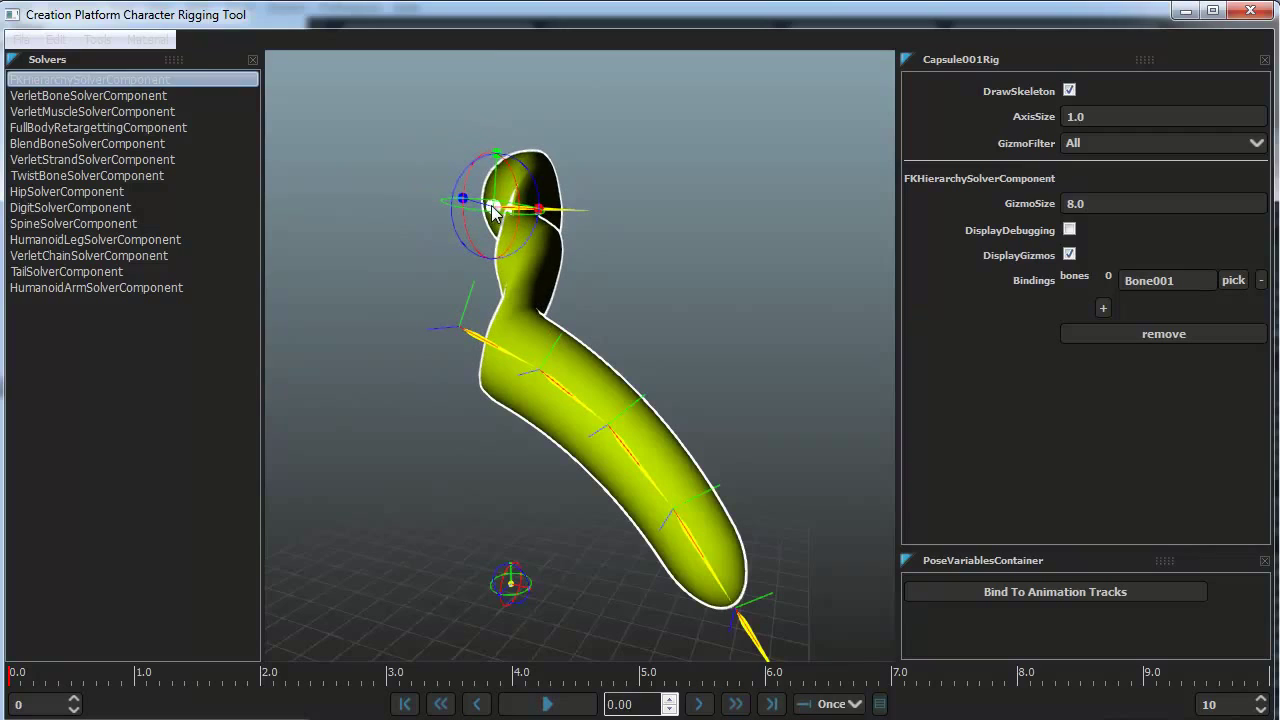
pyautogui.hotkey('ctrl', 'z')
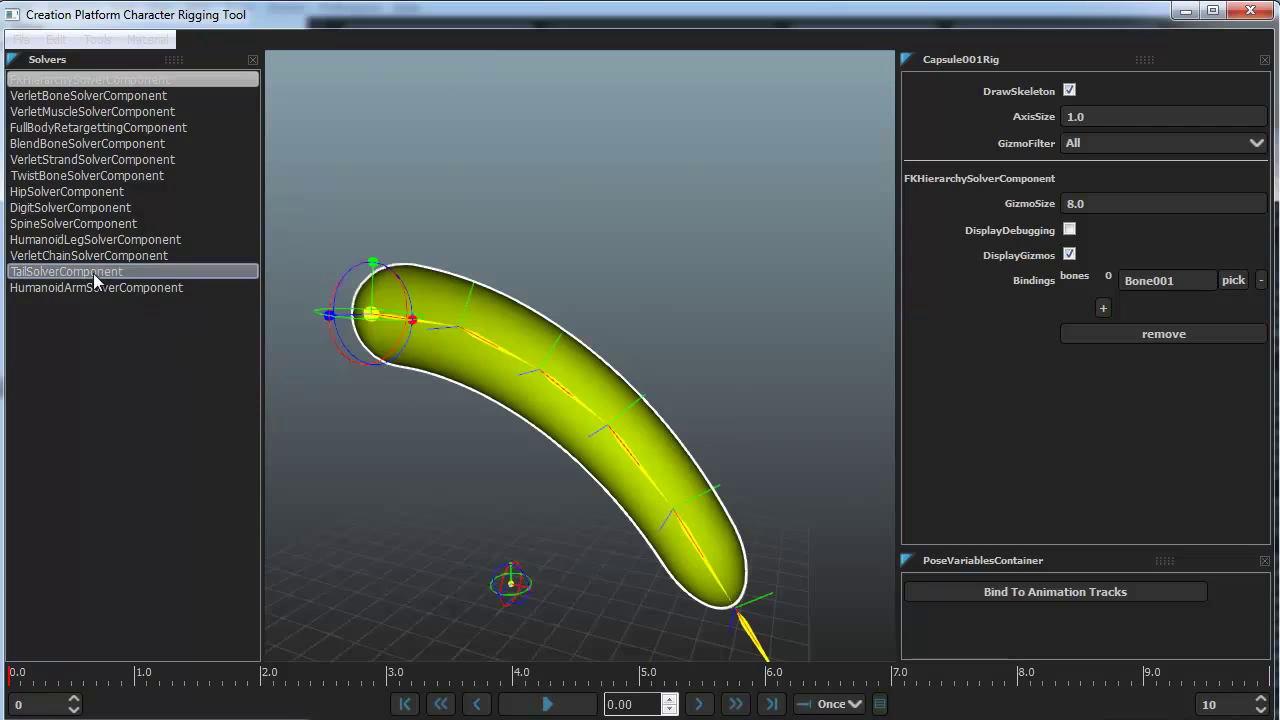
# Apply a VerletStrandSolverComponent to the limb model
pyautogui.click(100, 159)
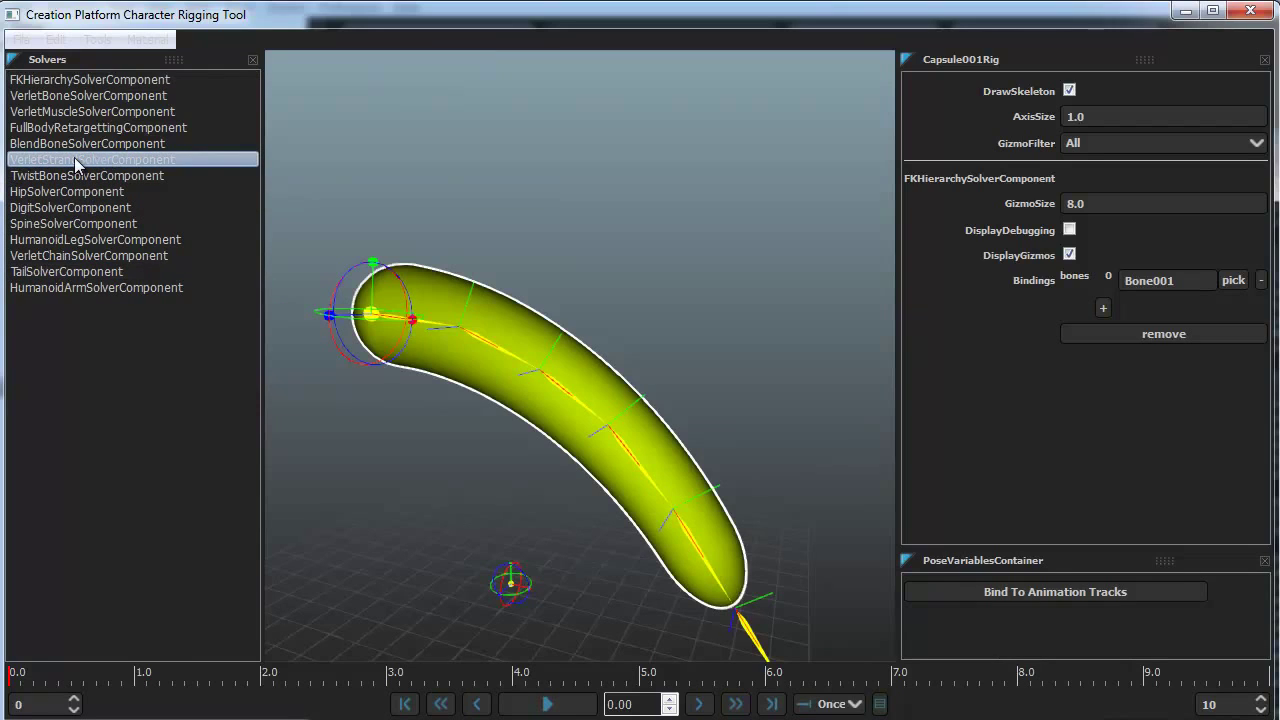
pyautogui.moveTo(74, 157); pyautogui.dragTo(552, 404)
pyautogui.moveTo(553, 456); pyautogui.dragTo(551, 454)
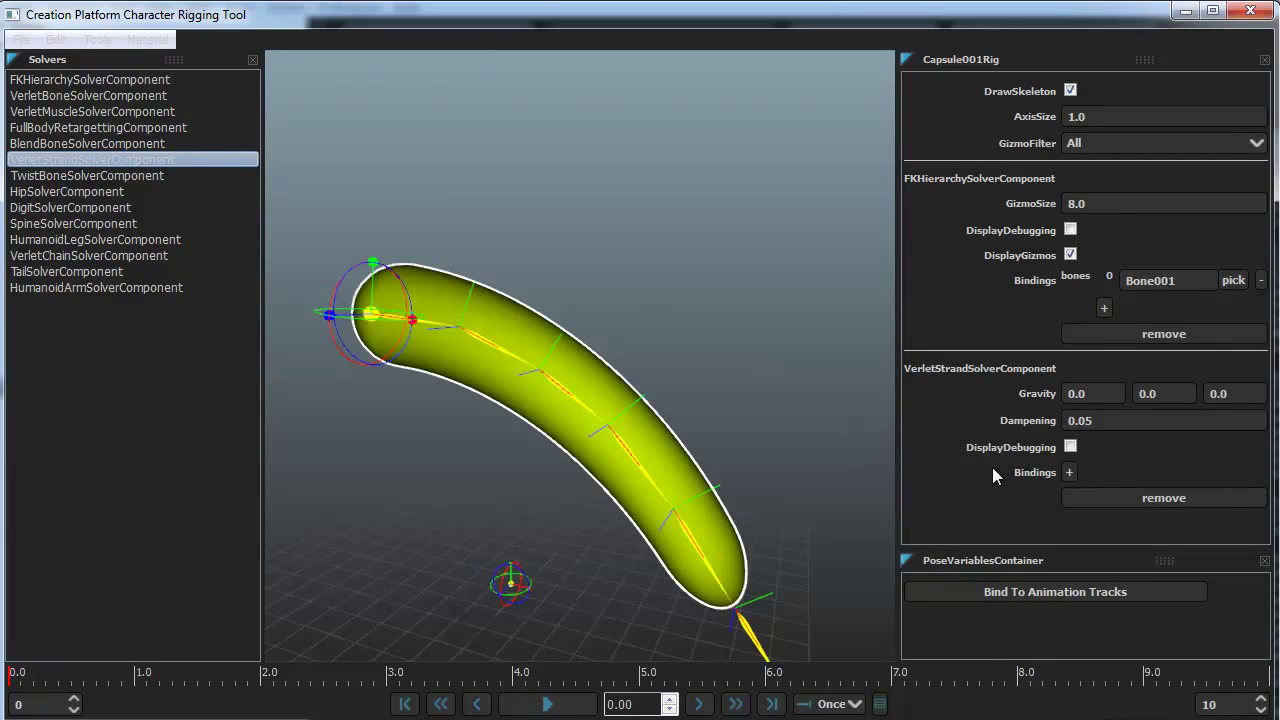
# Add a binding entry to the VerletStrandSolverComponent and widen the rig's property area to show its fields
pyautogui.moveTo(893, 473); pyautogui.dragTo(868, 474)
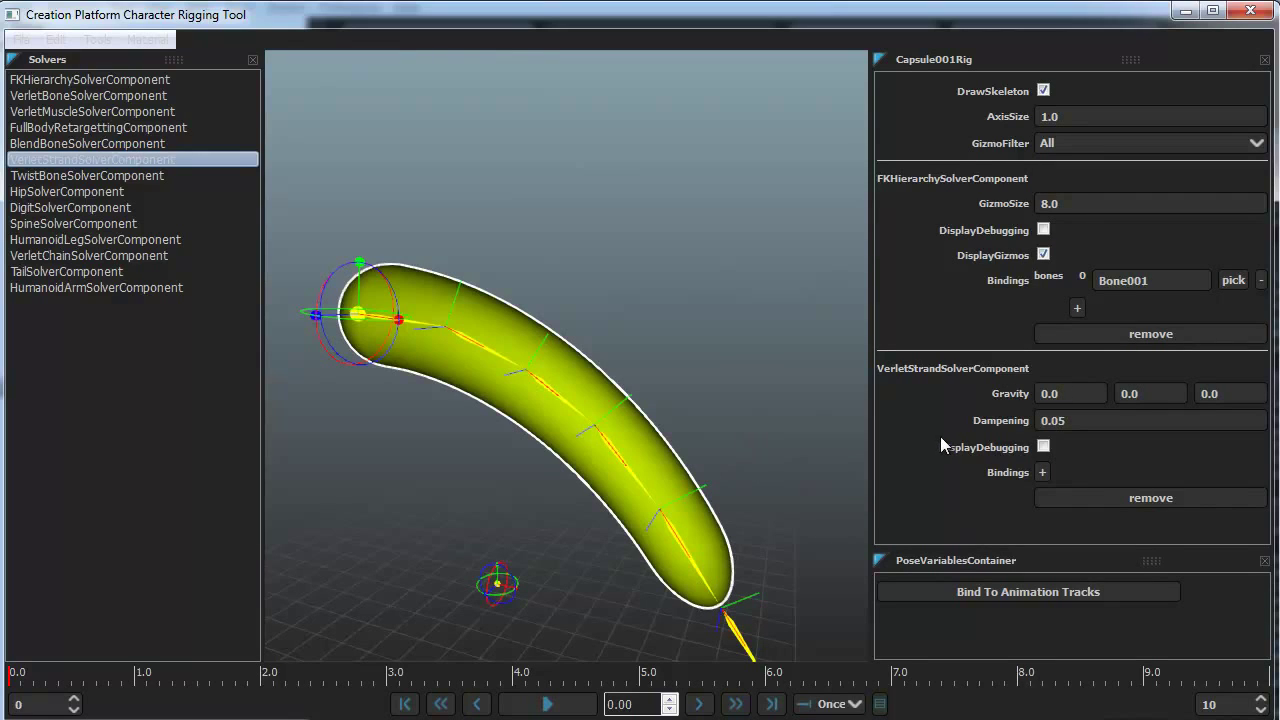
pyautogui.click(1043, 473)
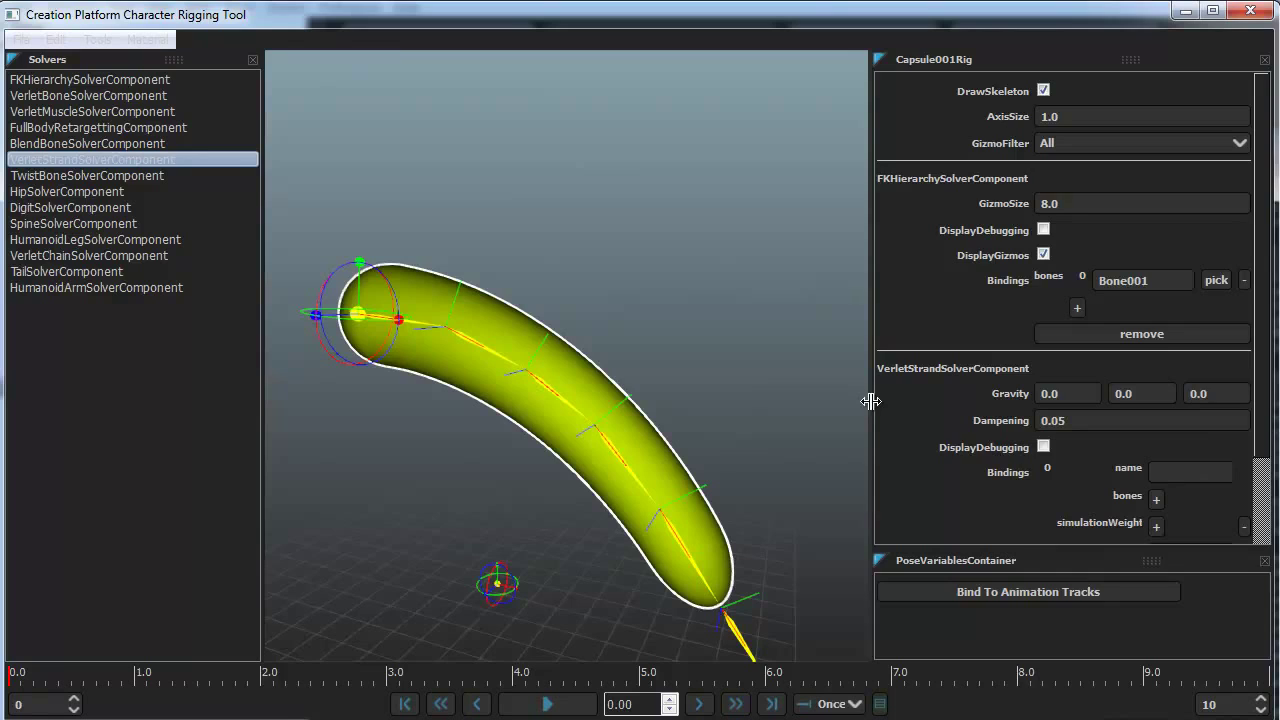
pyautogui.moveTo(872, 403); pyautogui.dragTo(814, 406)
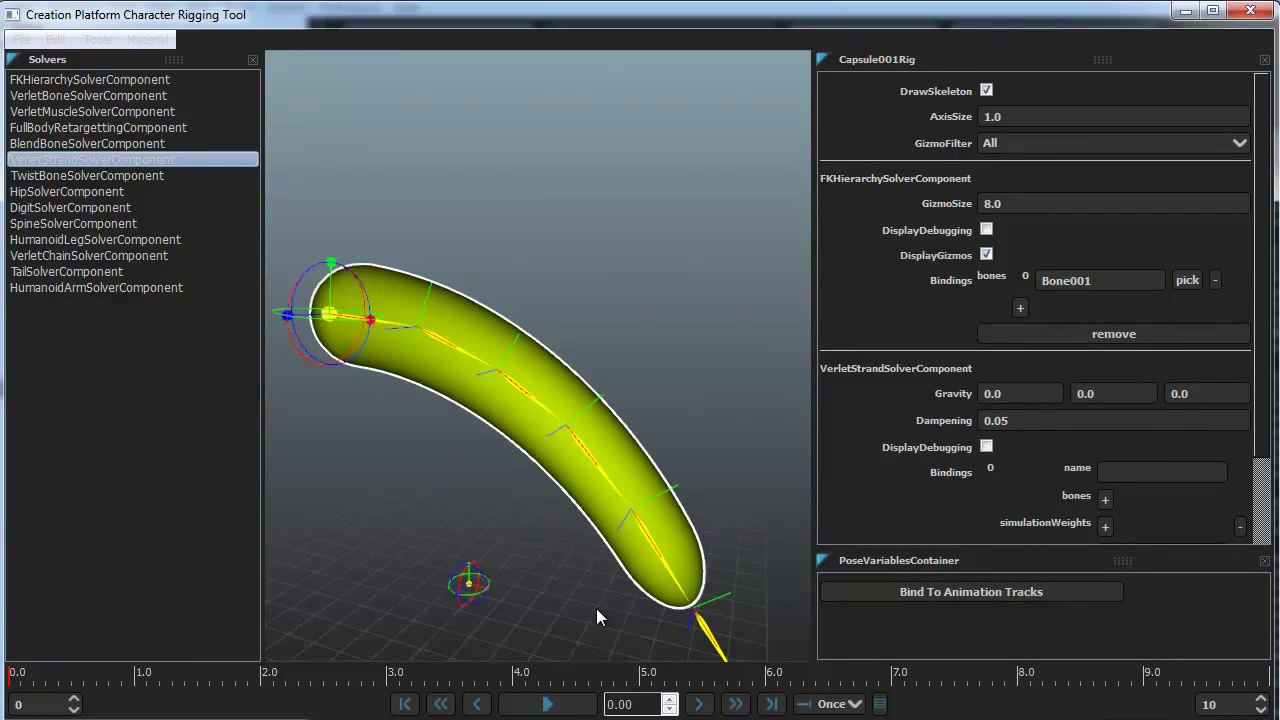
pyautogui.moveTo(1265, 452); pyautogui.dragTo(1265, 546)
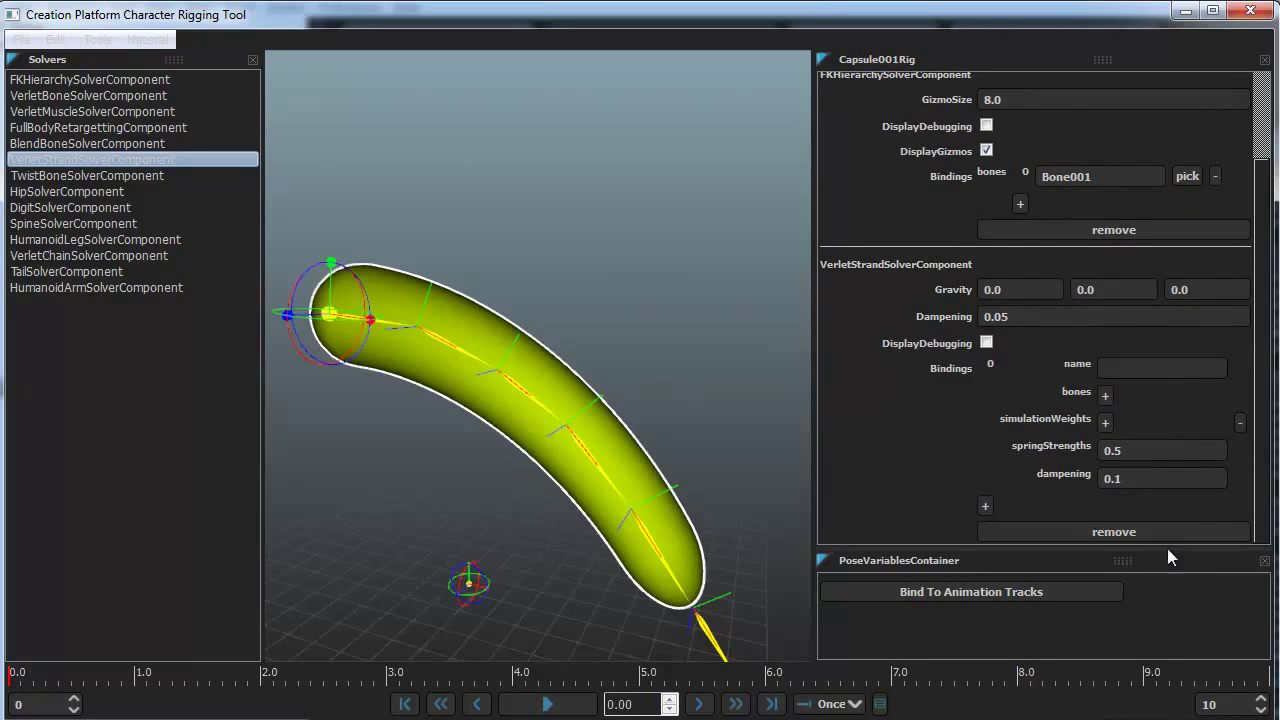
# Add five bone slots to the VerletStrandSolverComponent's binding
pyautogui.click(1107, 396)
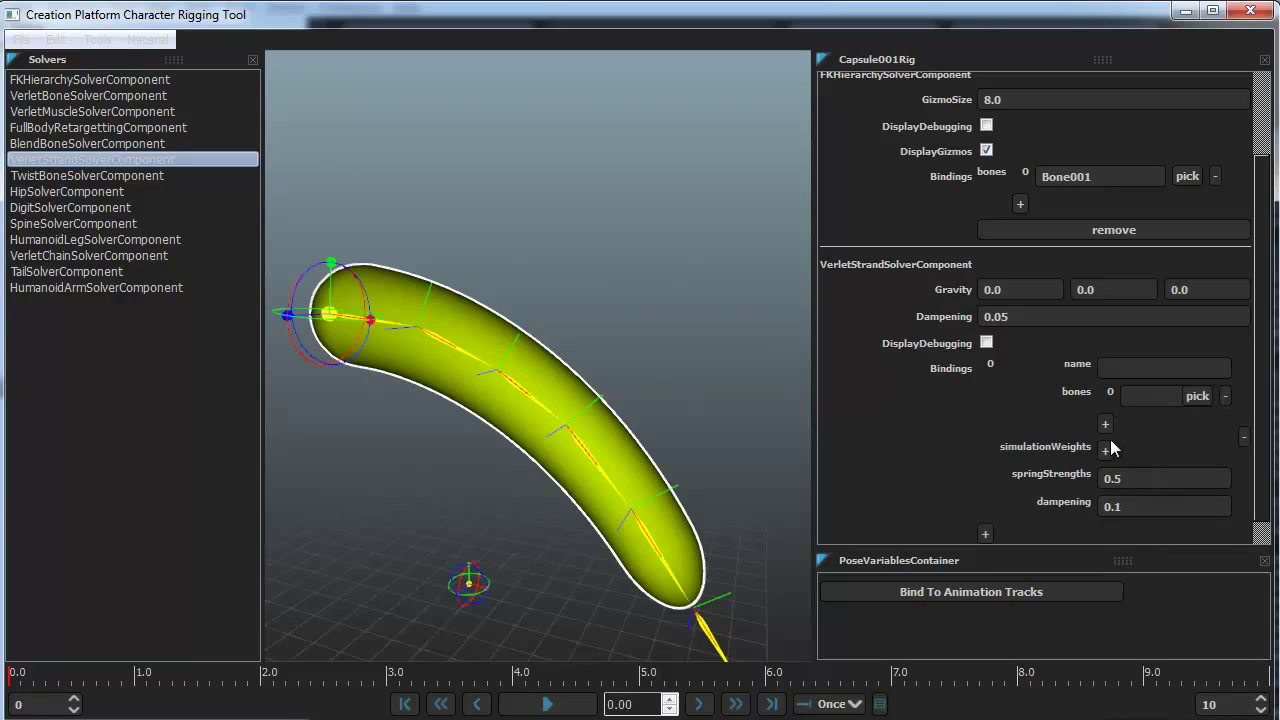
pyautogui.click(1105, 426)
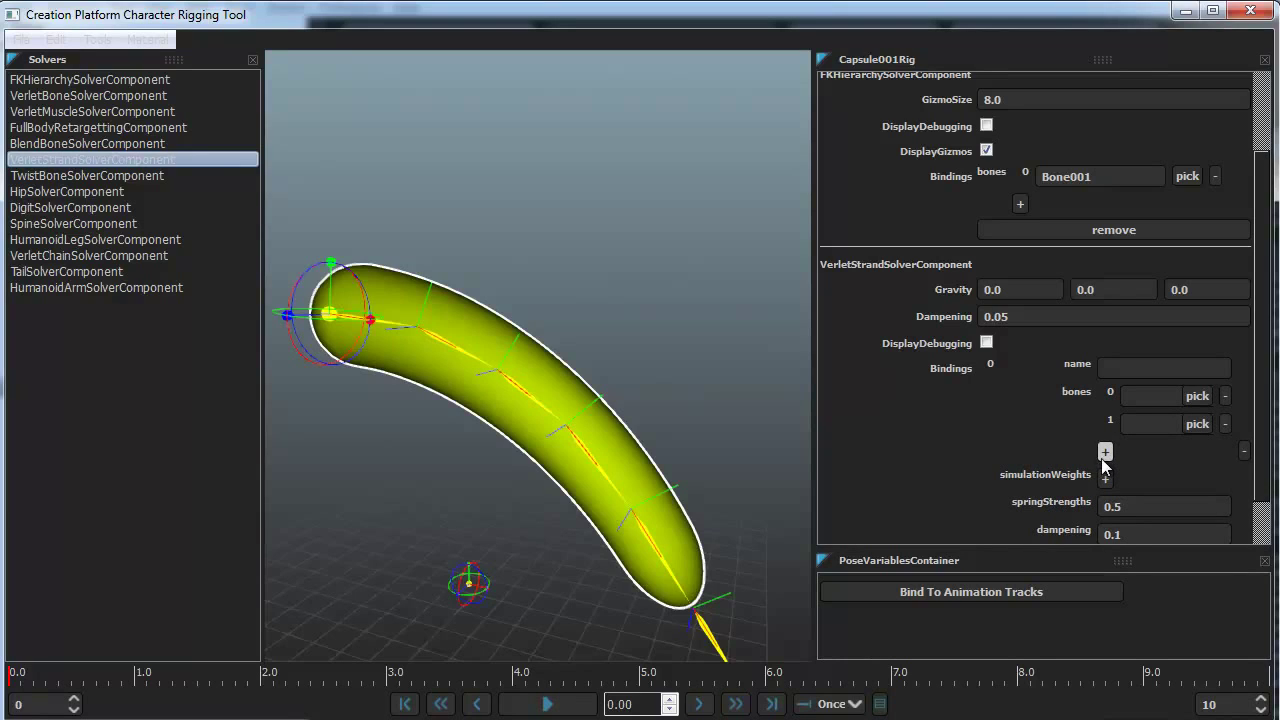
pyautogui.click(1105, 453)
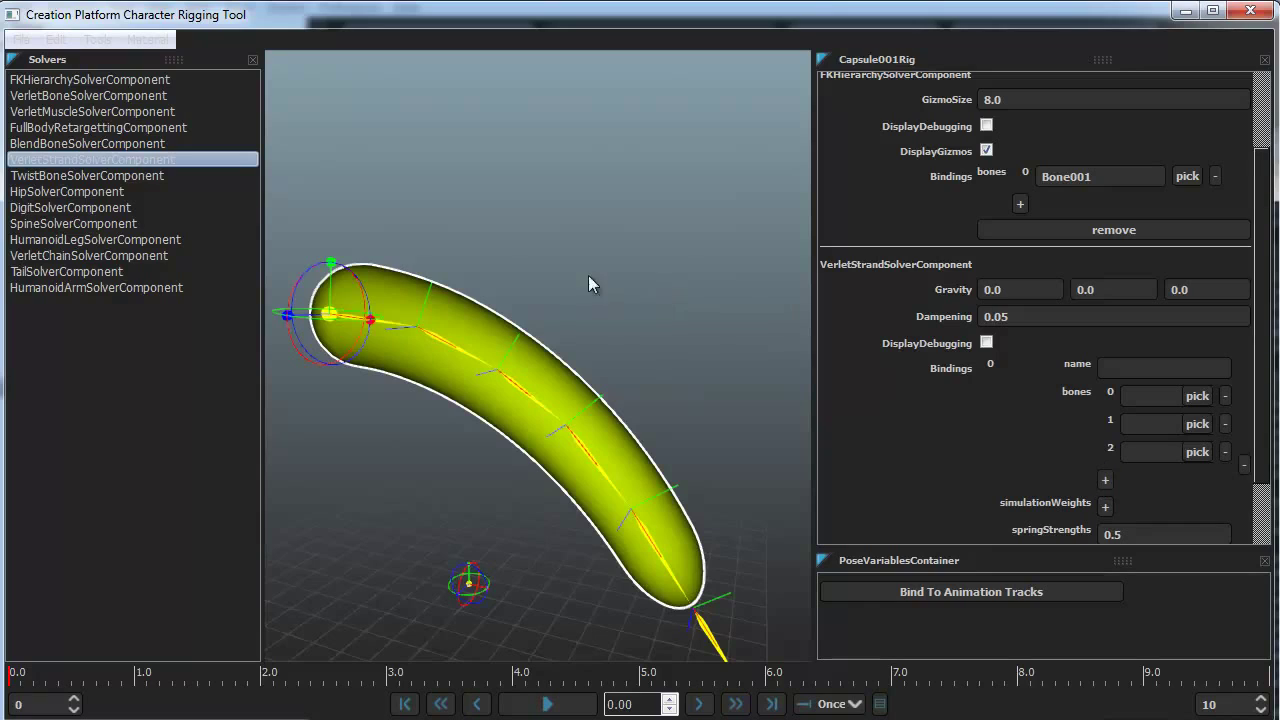
pyautogui.click(1105, 481)
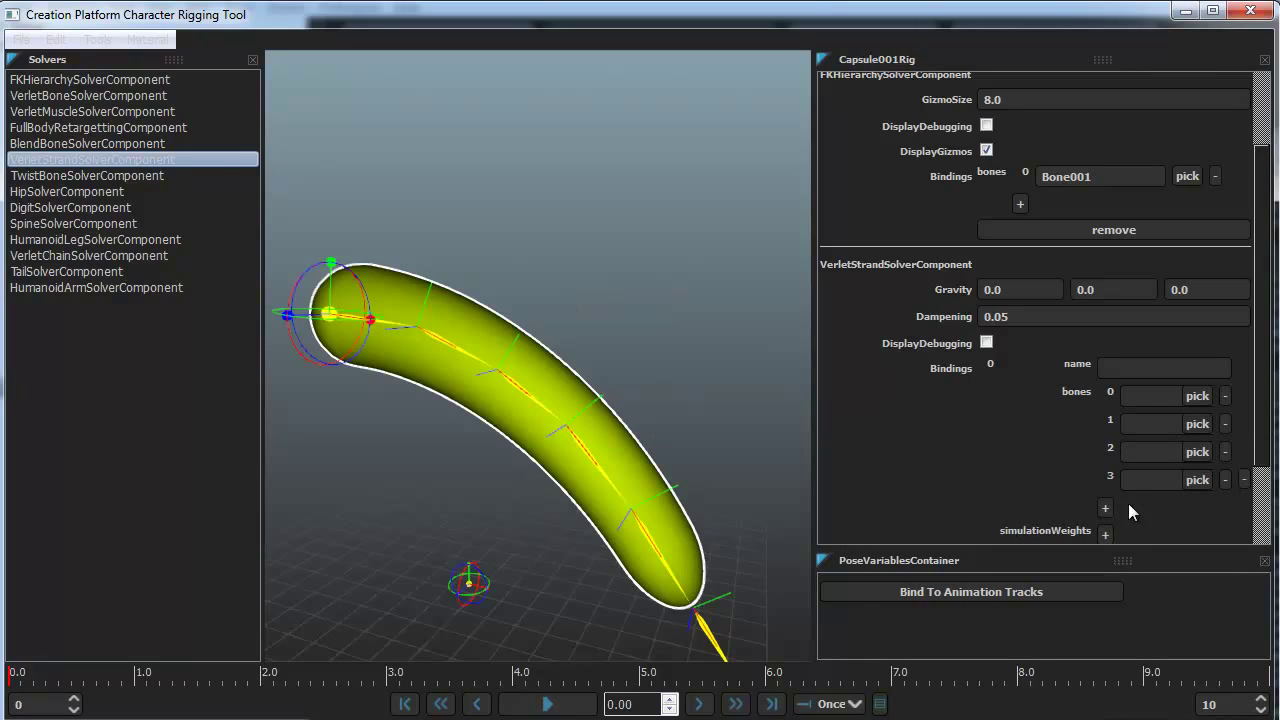
pyautogui.scroll(-2, 1129, 437)
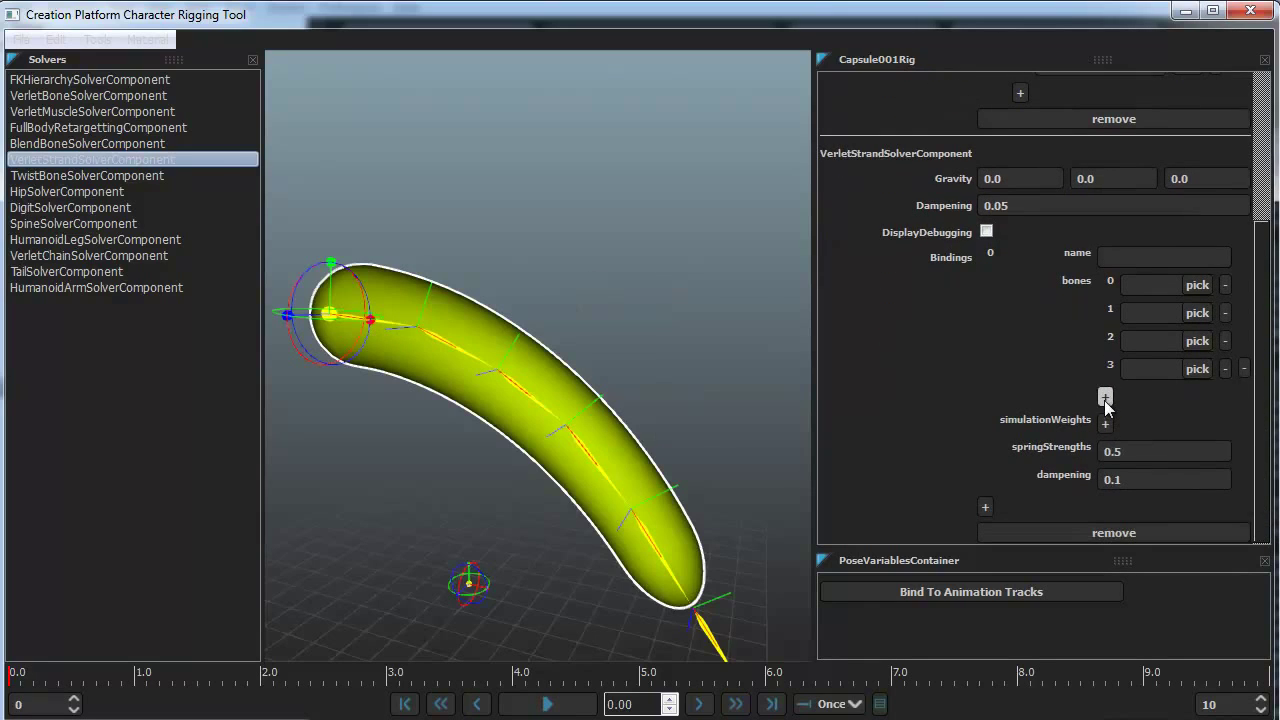
pyautogui.click(1105, 398)
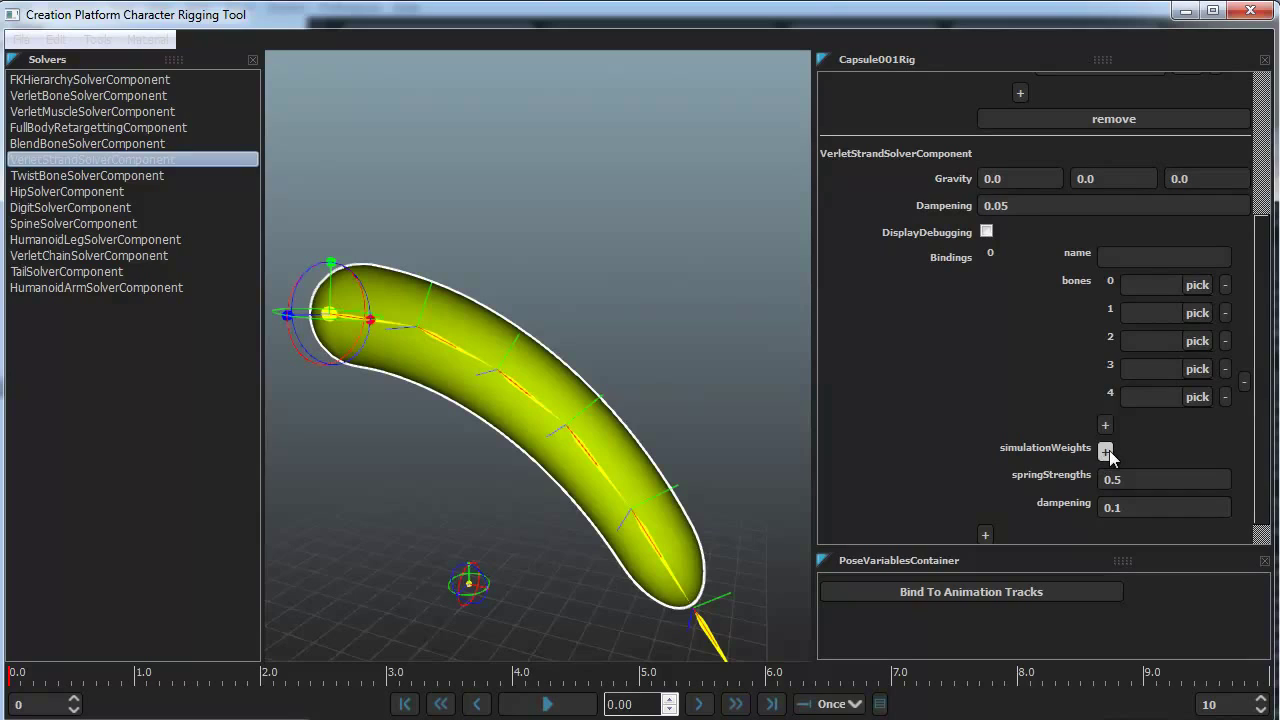
# Add five simulationWeights entries to the strand solver's binding, one for each bone slot
pyautogui.click(1106, 451)
pyautogui.click(1105, 480)
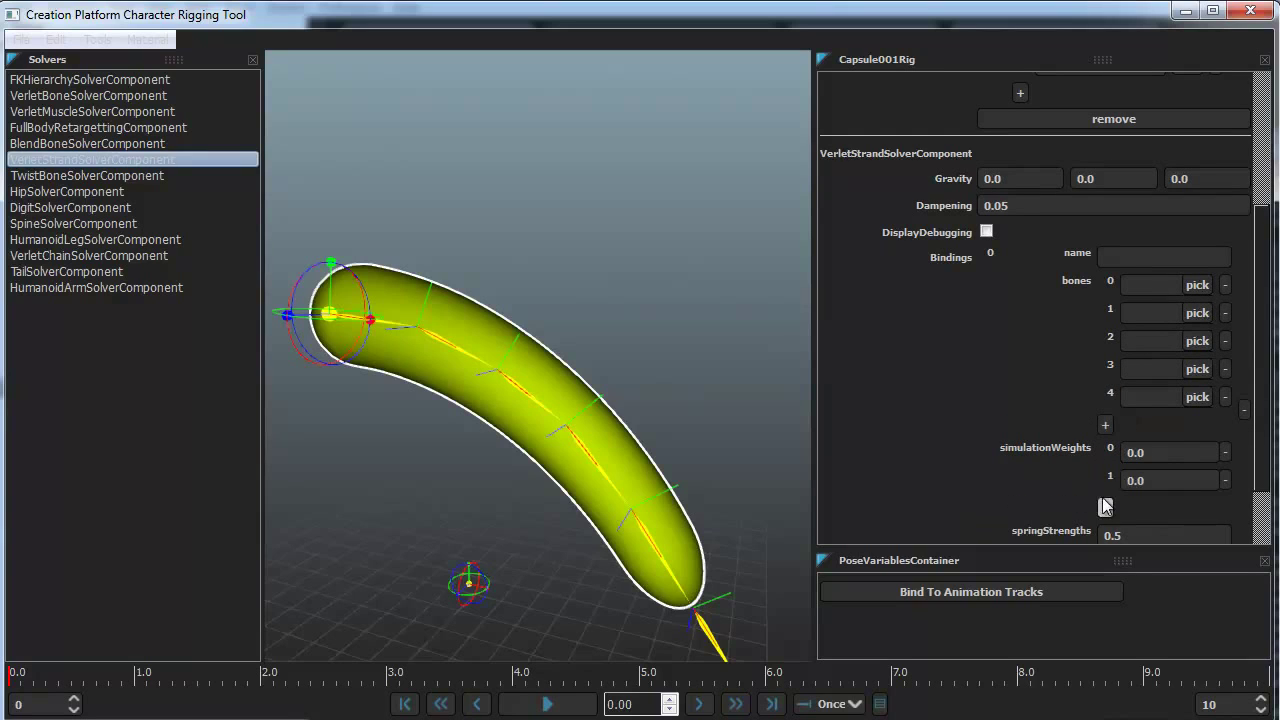
pyautogui.click(1106, 508)
pyautogui.click(1108, 535)
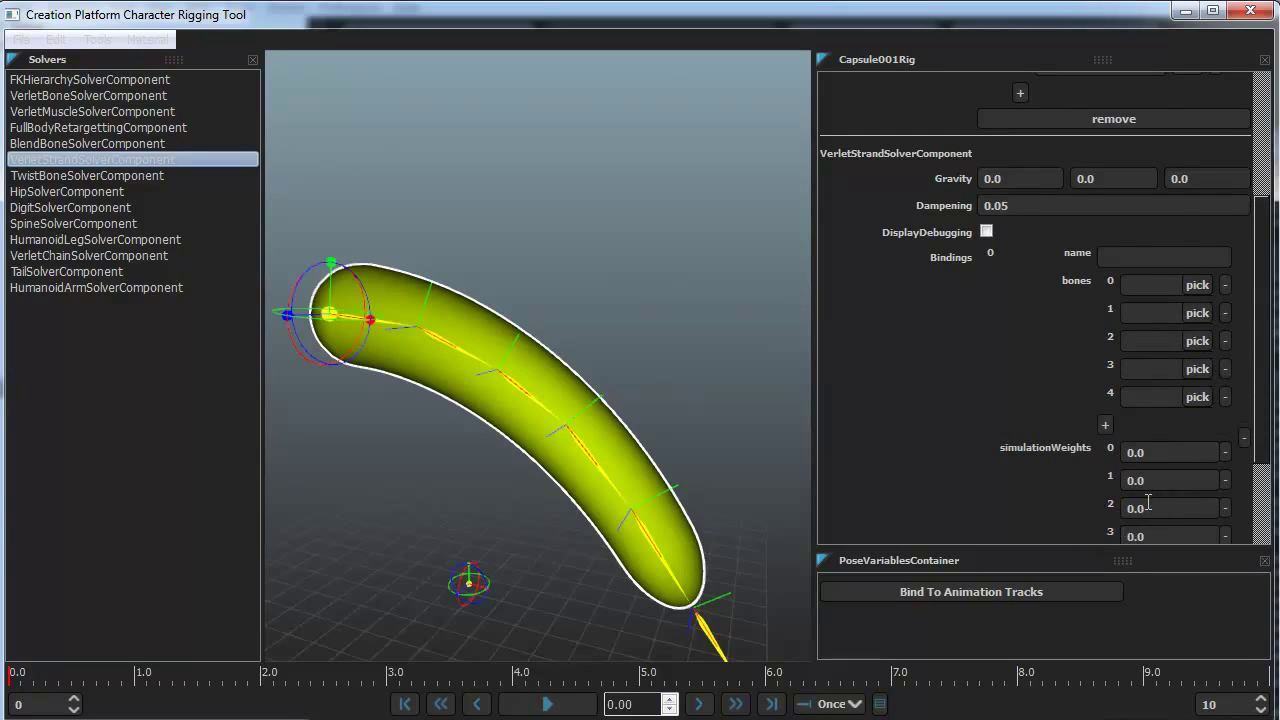
pyautogui.scroll(-2, 1140, 480)
# Bind the strand solver's bone slots 0 to 4 to Bone002, Bone003, Bone004, Bone005 and Bone006 in order
pyautogui.scroll(3, 1109, 425)
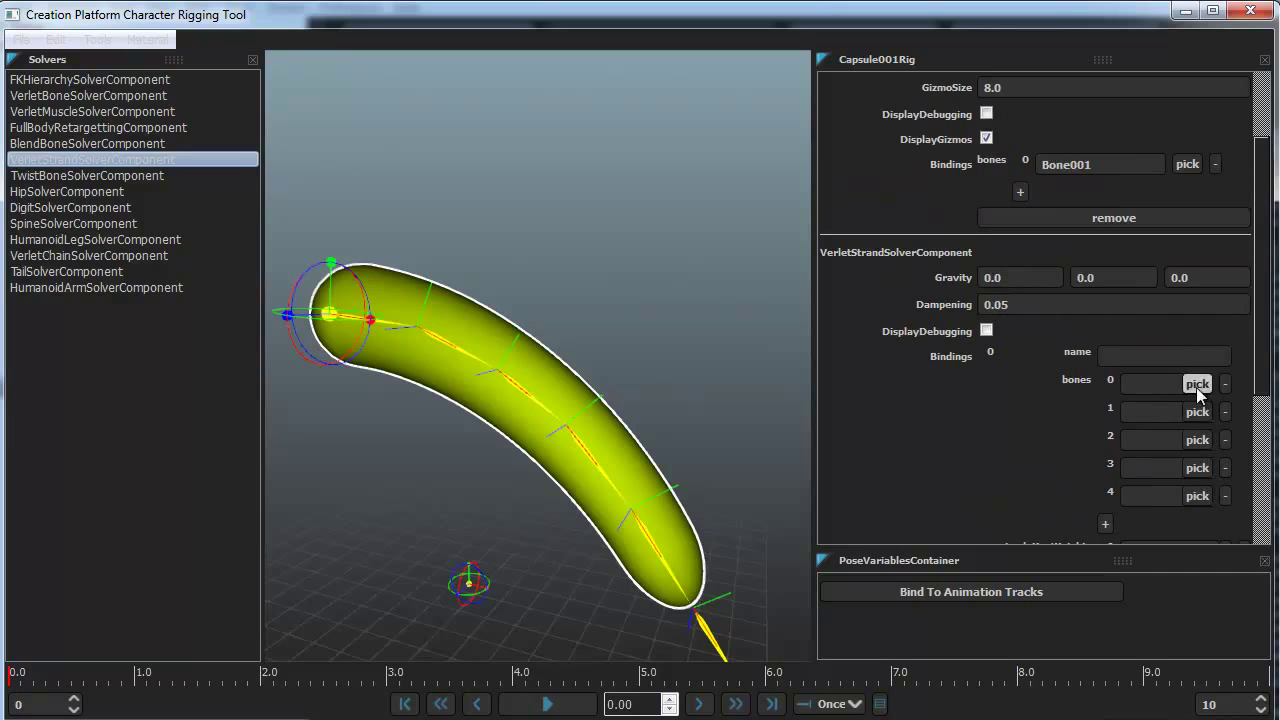
pyautogui.scroll(-2, 1190, 400)
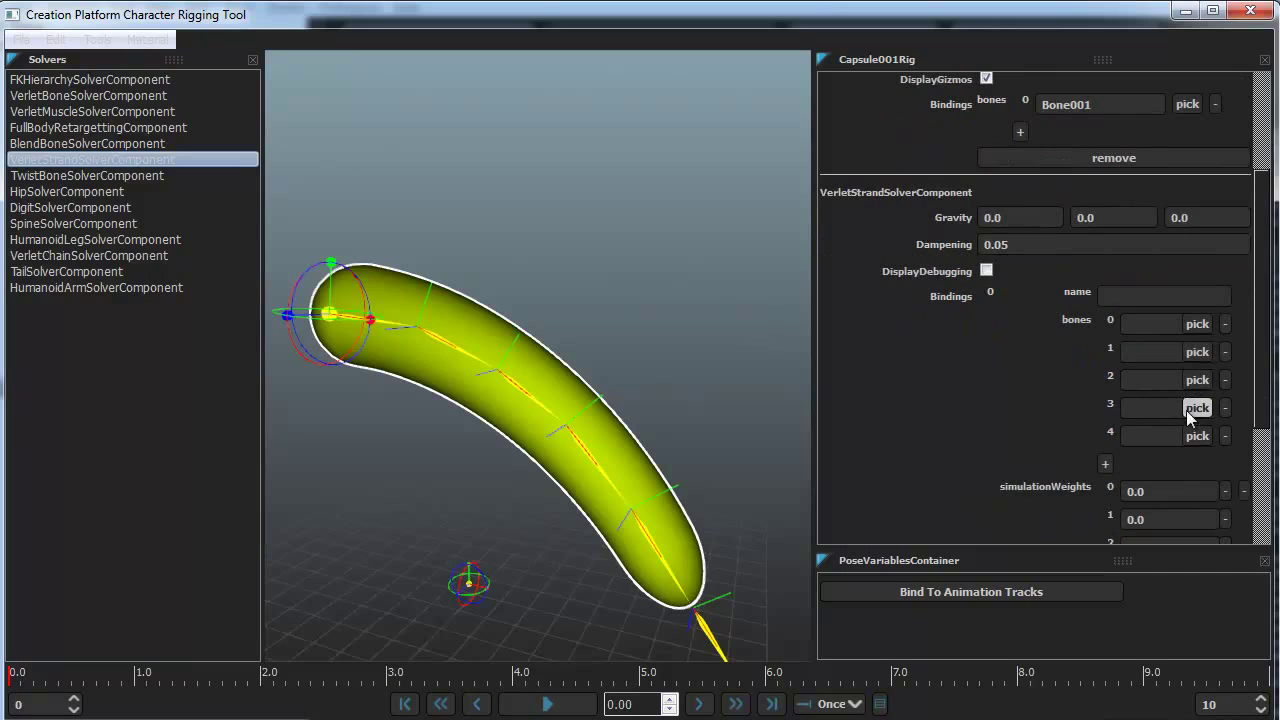
pyautogui.click(1198, 323)
pyautogui.doubleClick(443, 160)
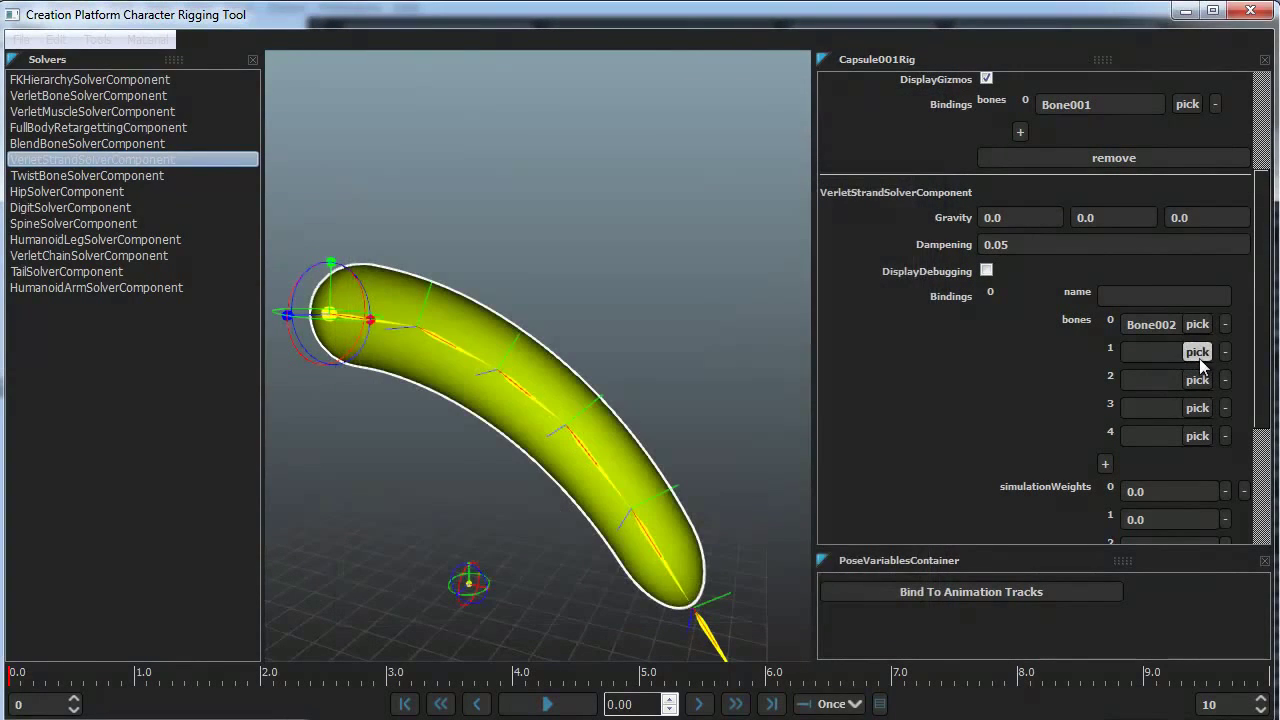
pyautogui.click(1199, 352)
pyautogui.doubleClick(438, 172)
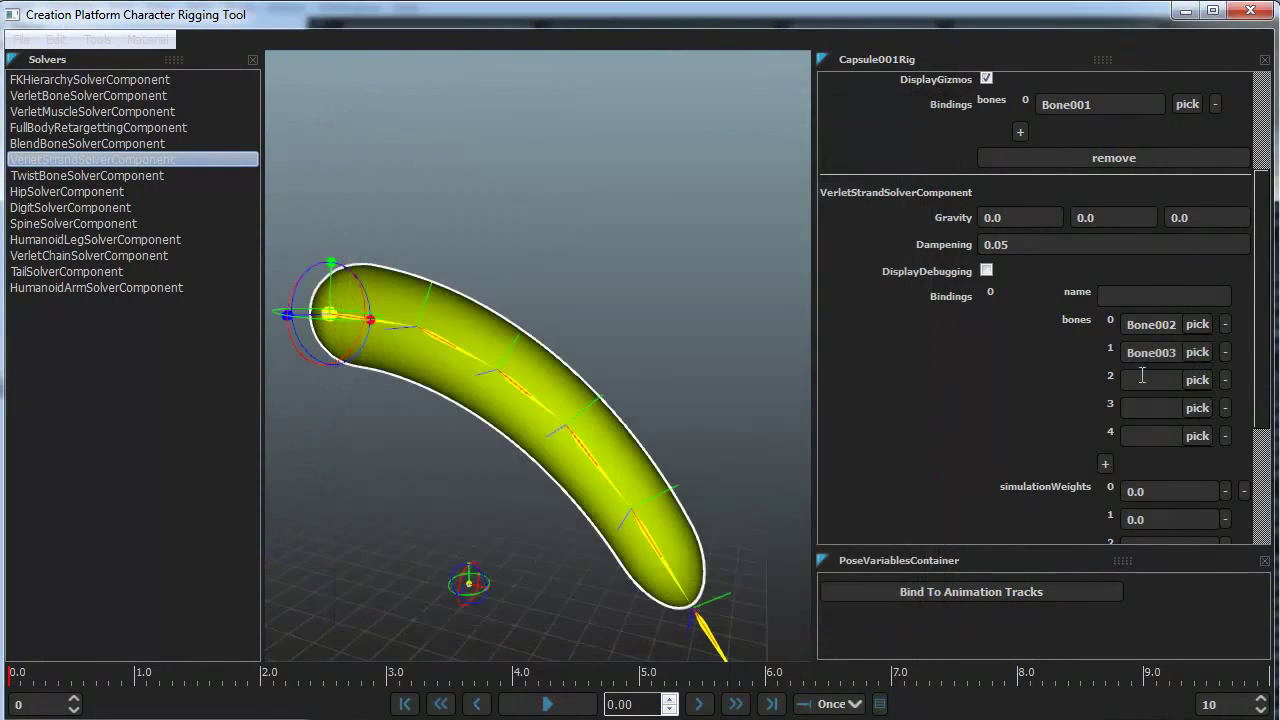
pyautogui.click(1191, 387)
pyautogui.doubleClick(479, 183)
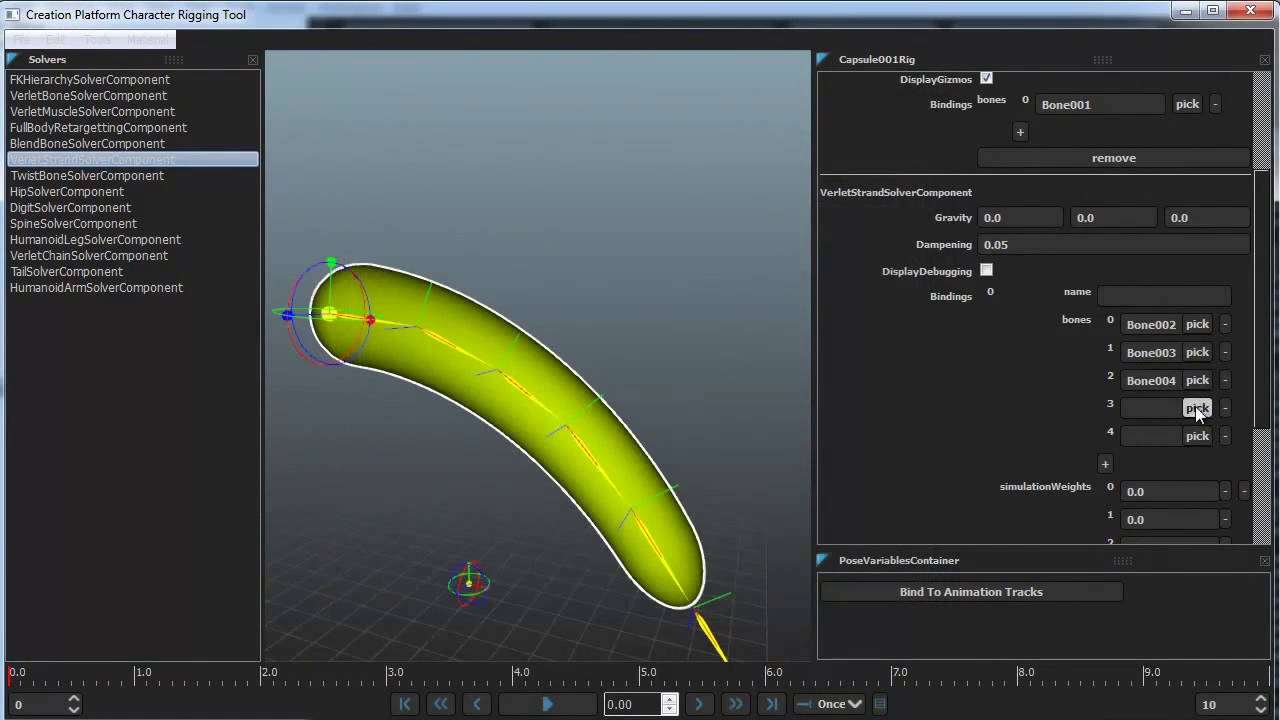
pyautogui.click(1197, 408)
pyautogui.doubleClick(488, 205)
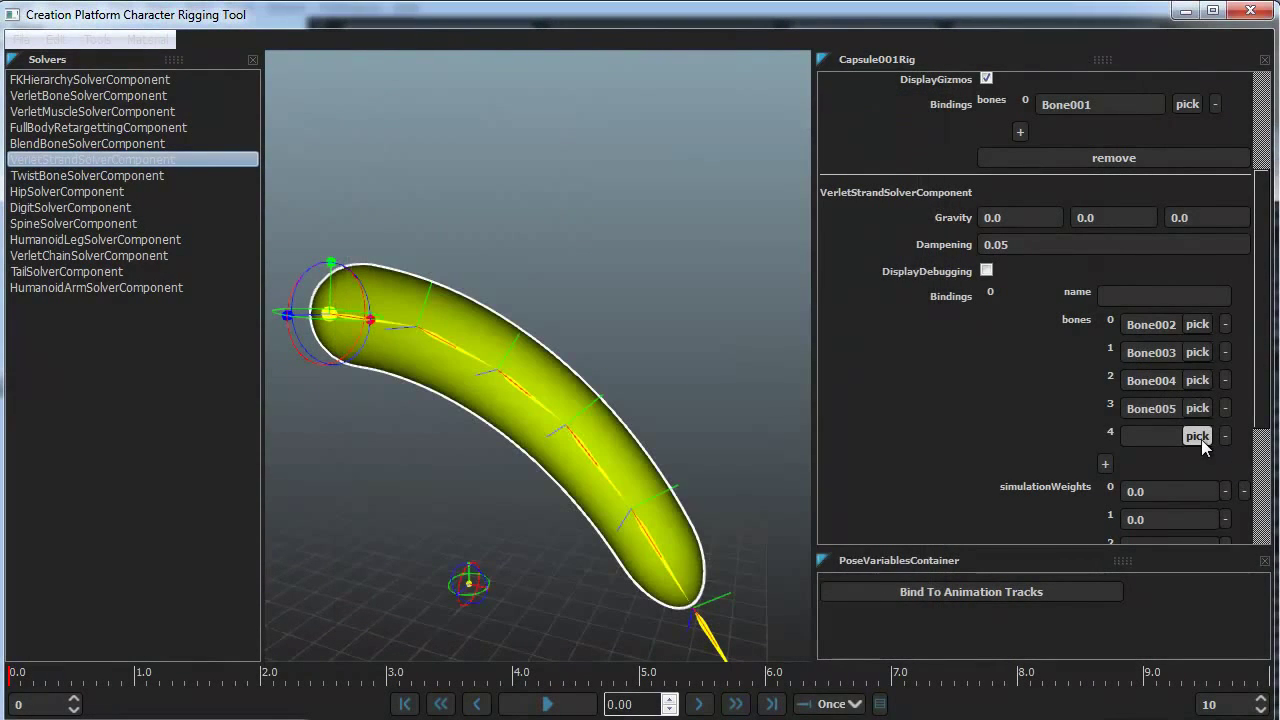
pyautogui.click(1201, 439)
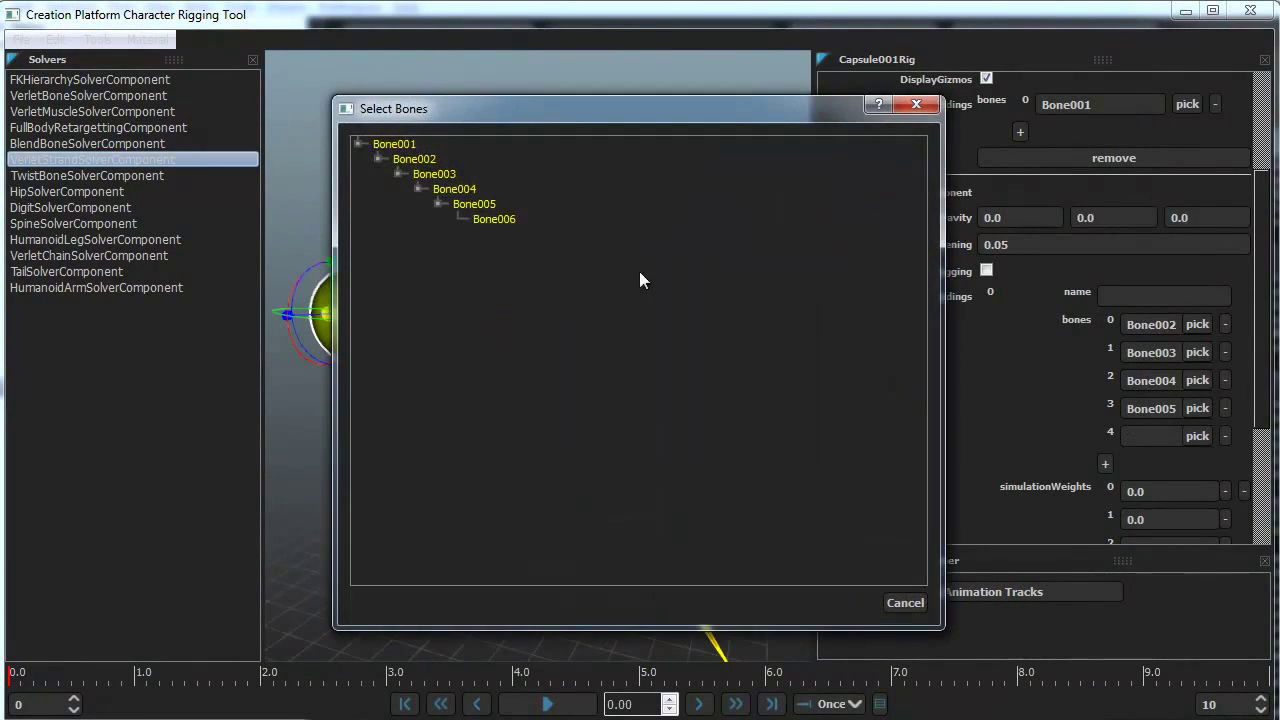
pyautogui.doubleClick(505, 219)
# Set all five simulationWeights of the strand binding to 0.8
pyautogui.scroll(-4, 1266, 443)
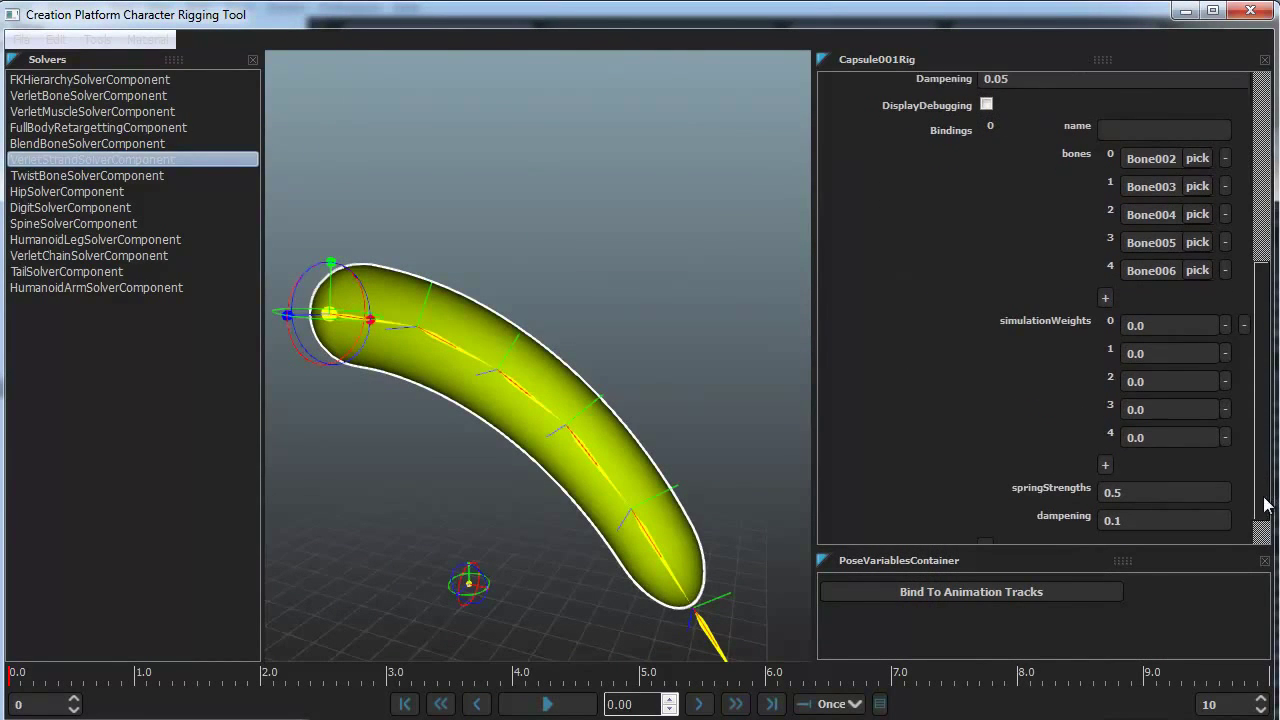
pyautogui.moveTo(1149, 319); pyautogui.dragTo(1082, 364)
pyautogui.write('.8.8.')
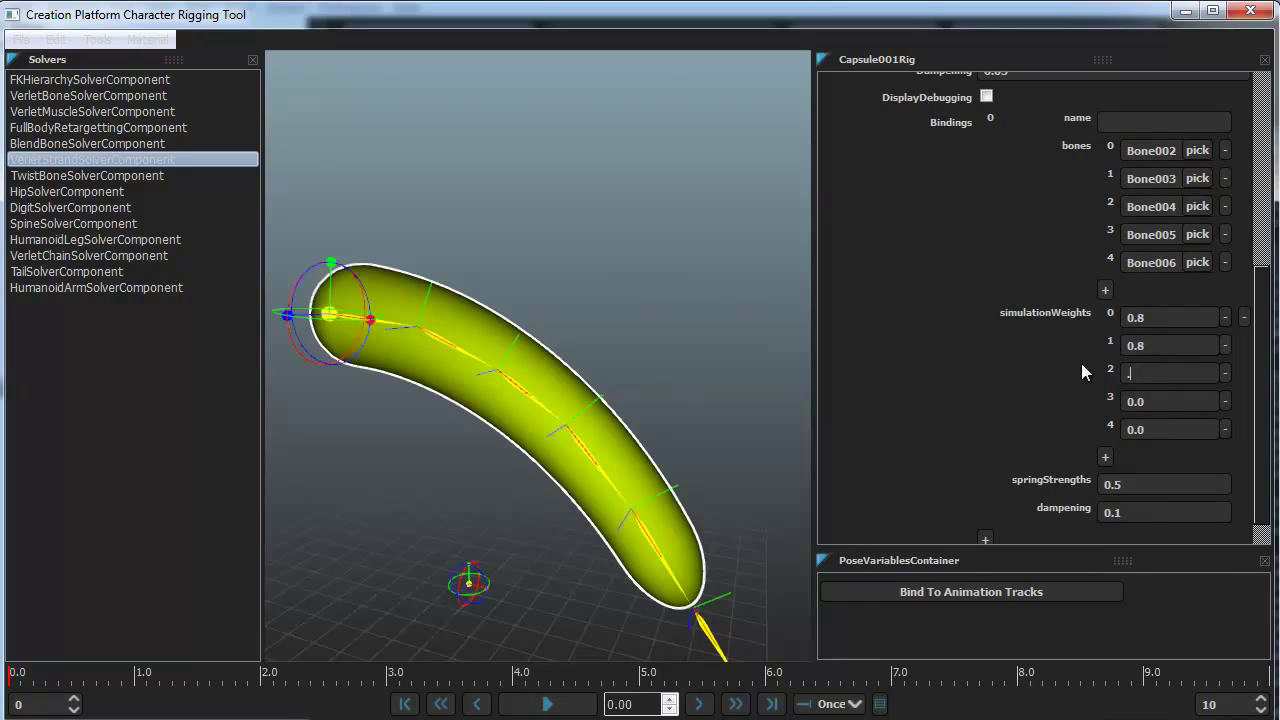
pyautogui.write('8')
pyautogui.press('Tab')
pyautogui.write('.8')
pyautogui.press('Tab')
pyautogui.press('BackSpace')
pyautogui.press('Return')
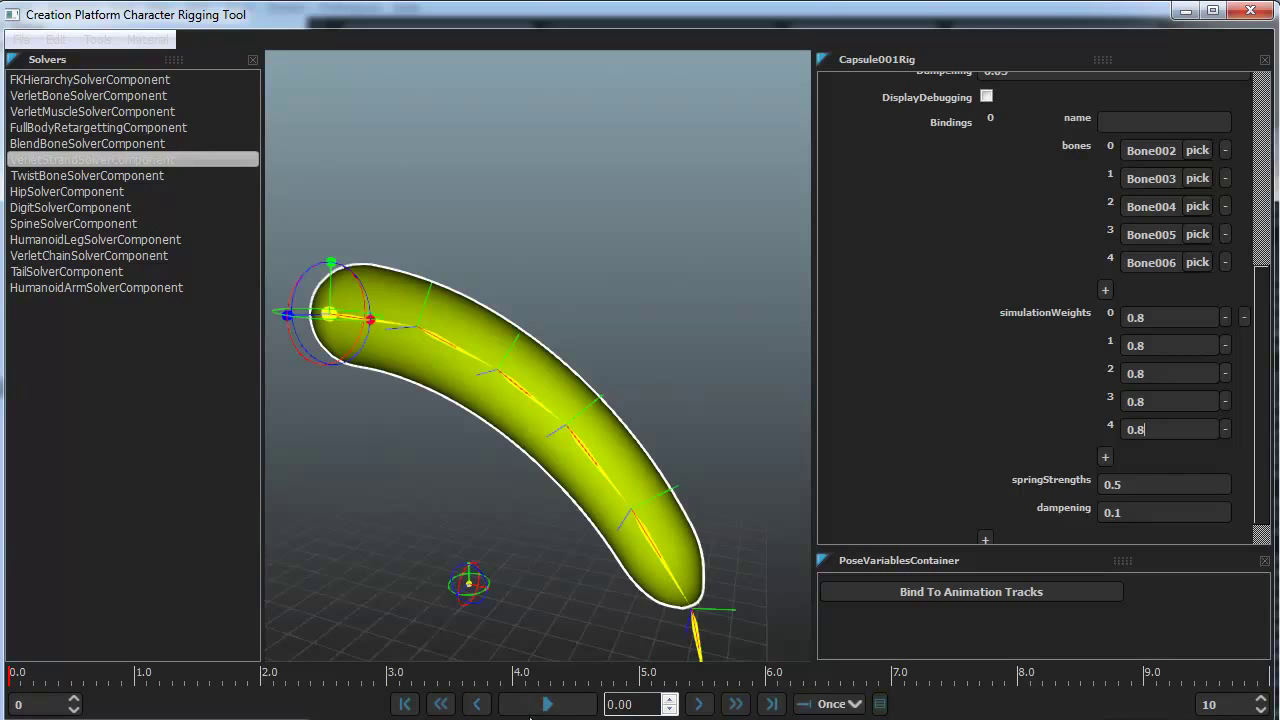
# Play the simulation briefly, return to the start, and try moving Bone001 with its FK gizmo
pyautogui.click(545, 705)
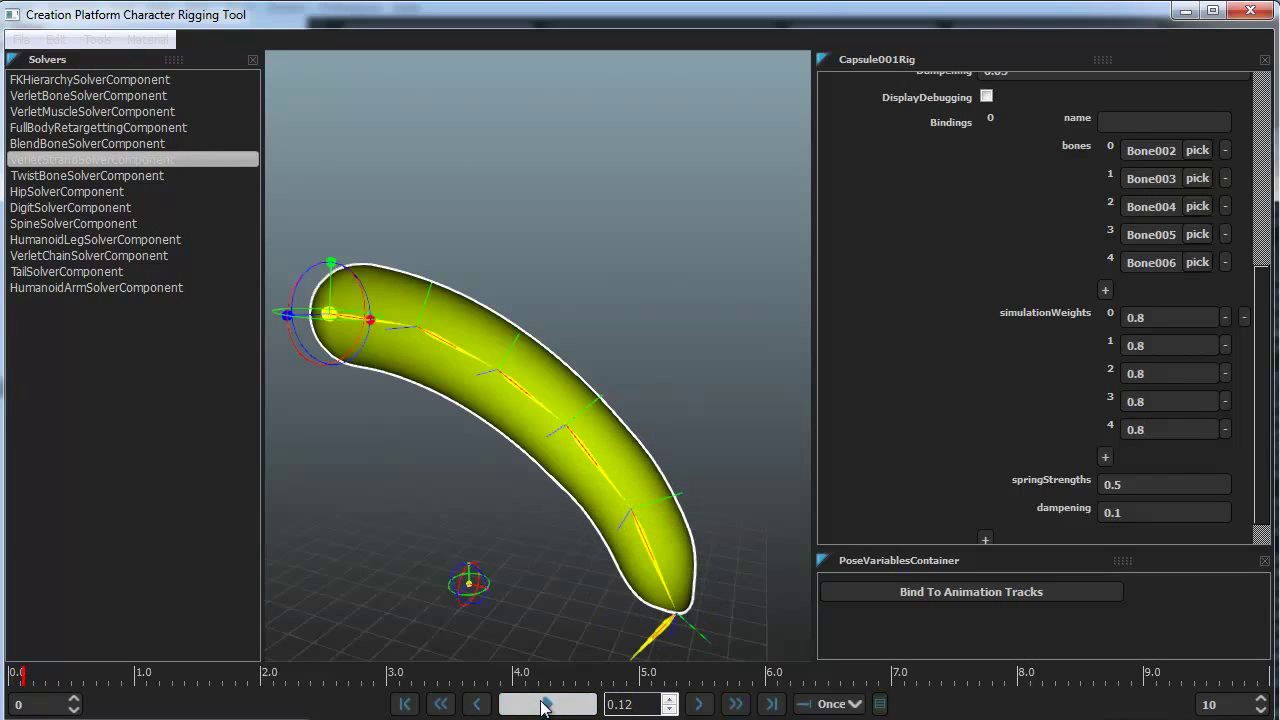
pyautogui.click(405, 704)
pyautogui.moveTo(330, 318); pyautogui.dragTo(408, 257)
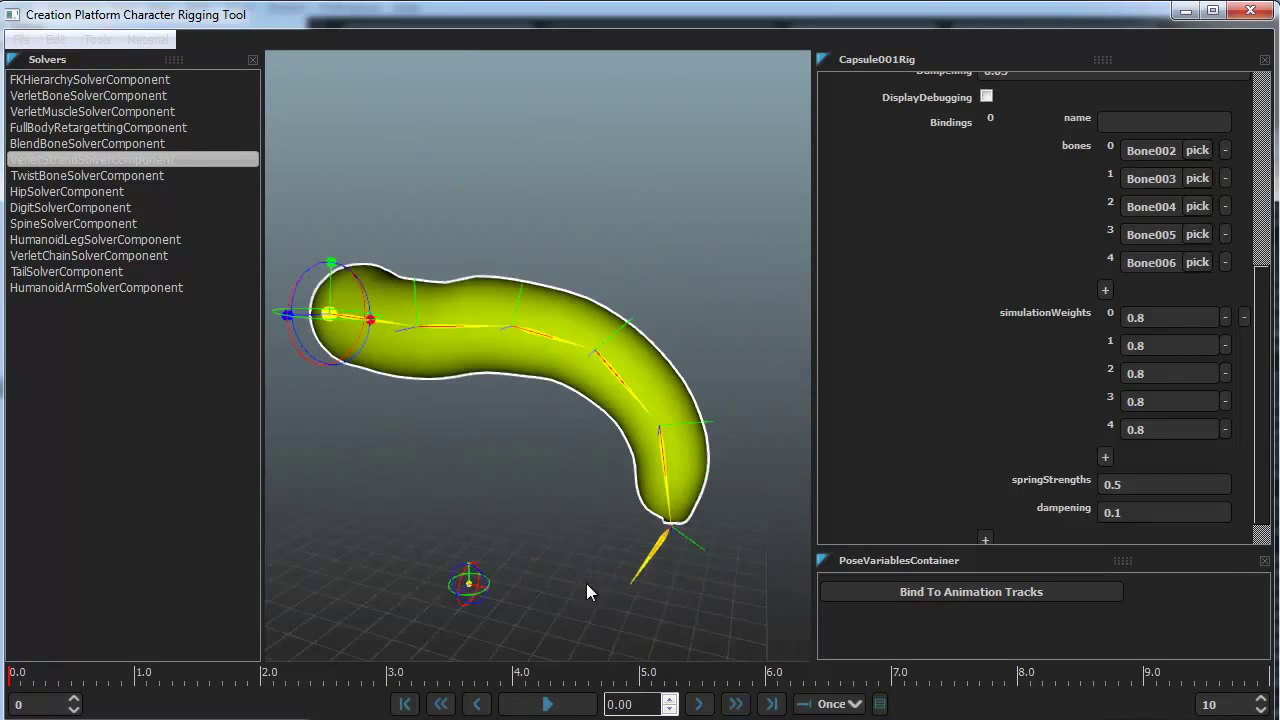
# Move and rotate Bone001 with its FK gizmo during playback, rewind to the start and replay the simulation
pyautogui.click(545, 705)
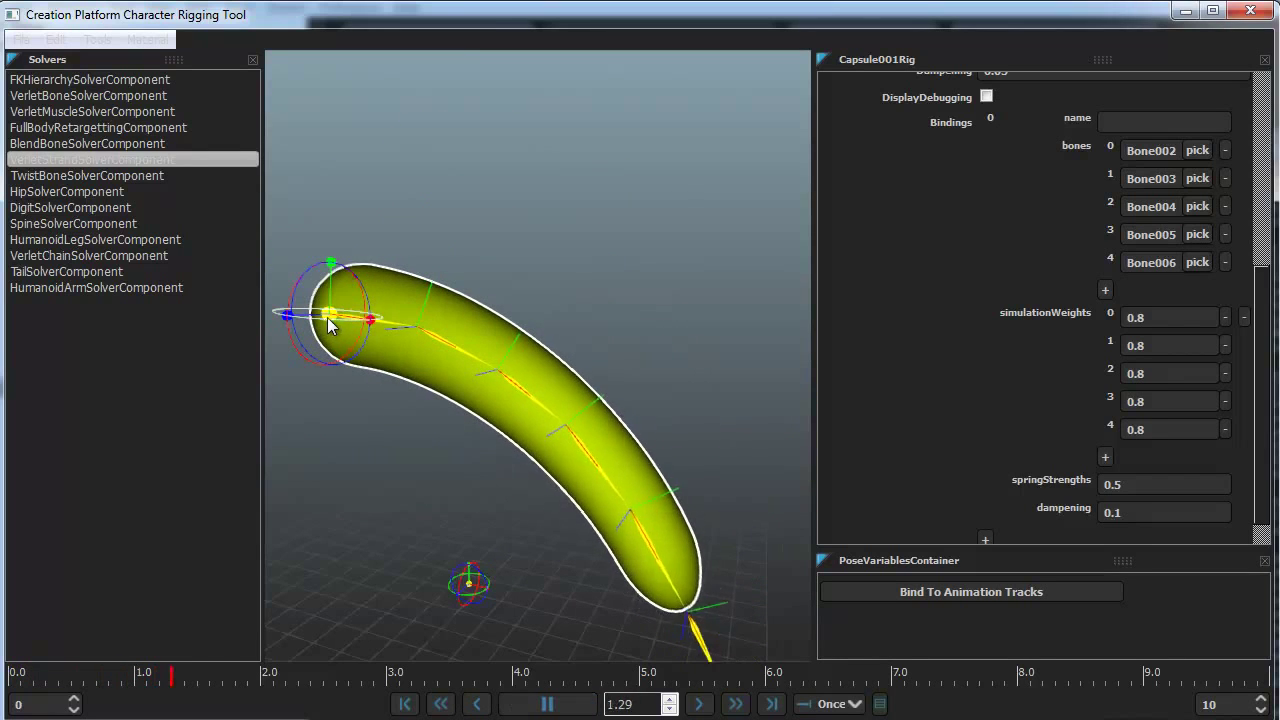
pyautogui.moveTo(332, 307); pyautogui.dragTo(345, 338)
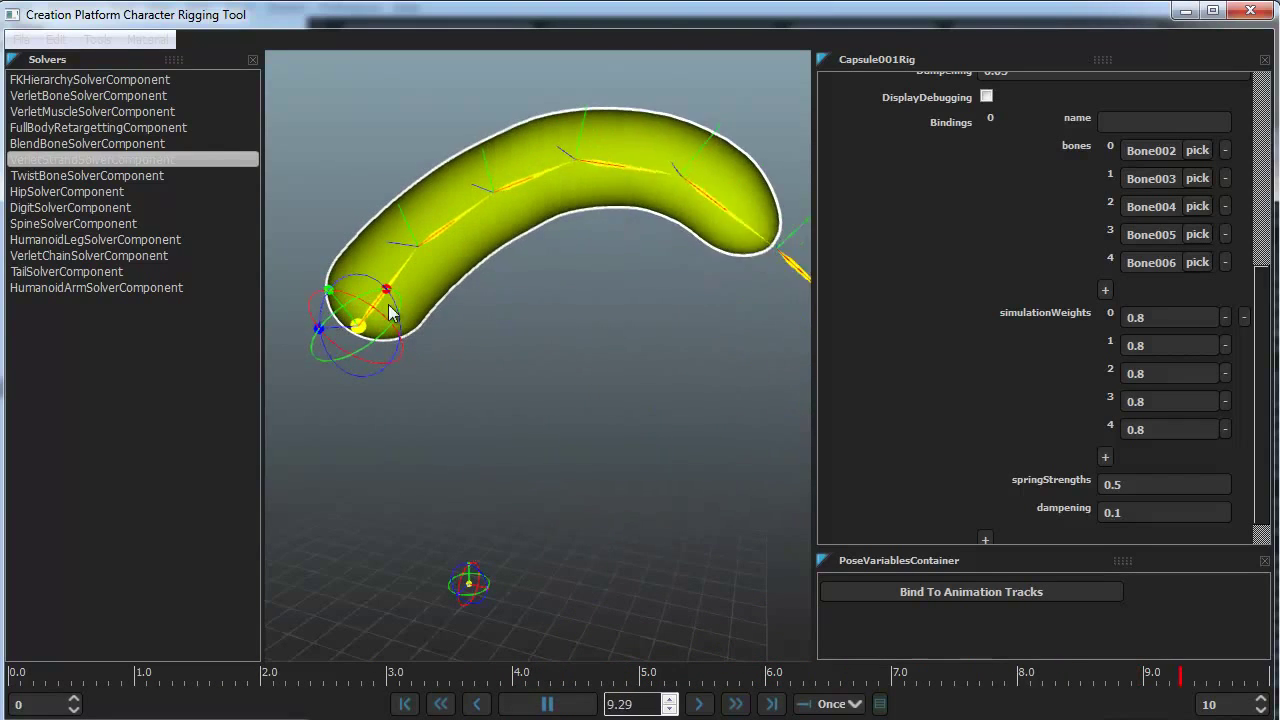
pyautogui.click(545, 704)
pyautogui.click(405, 704)
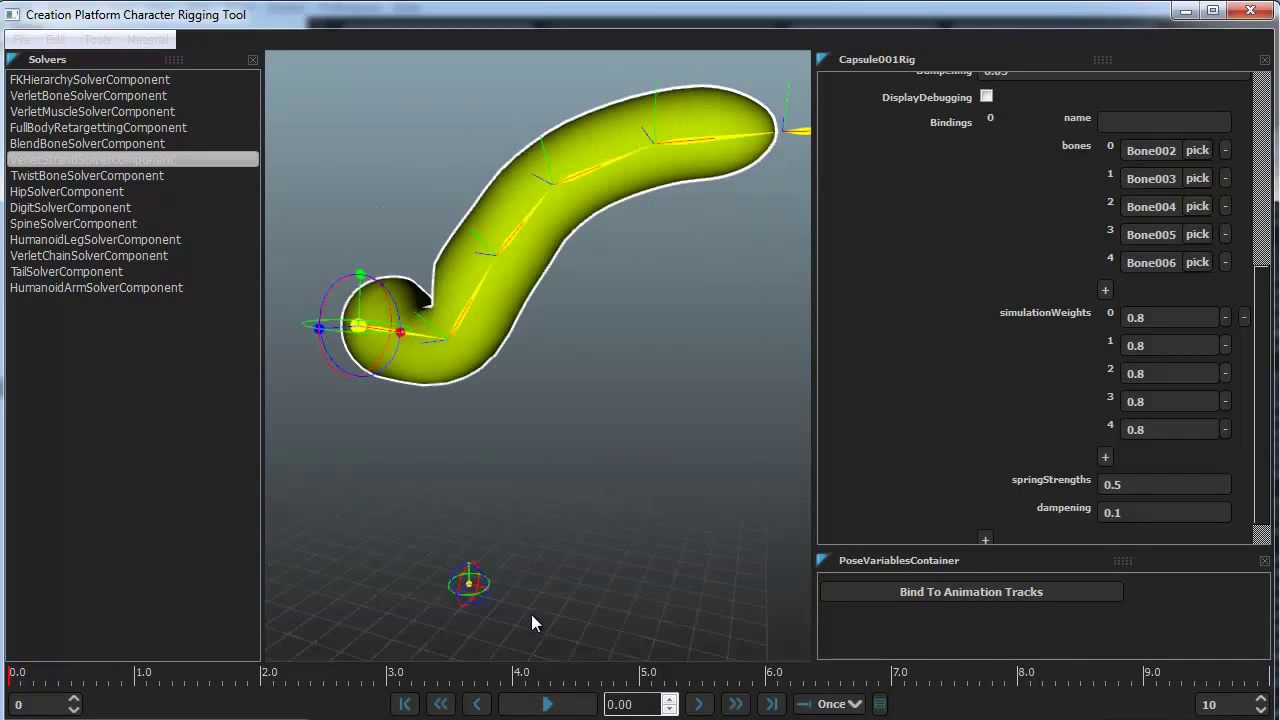
pyautogui.click(548, 704)
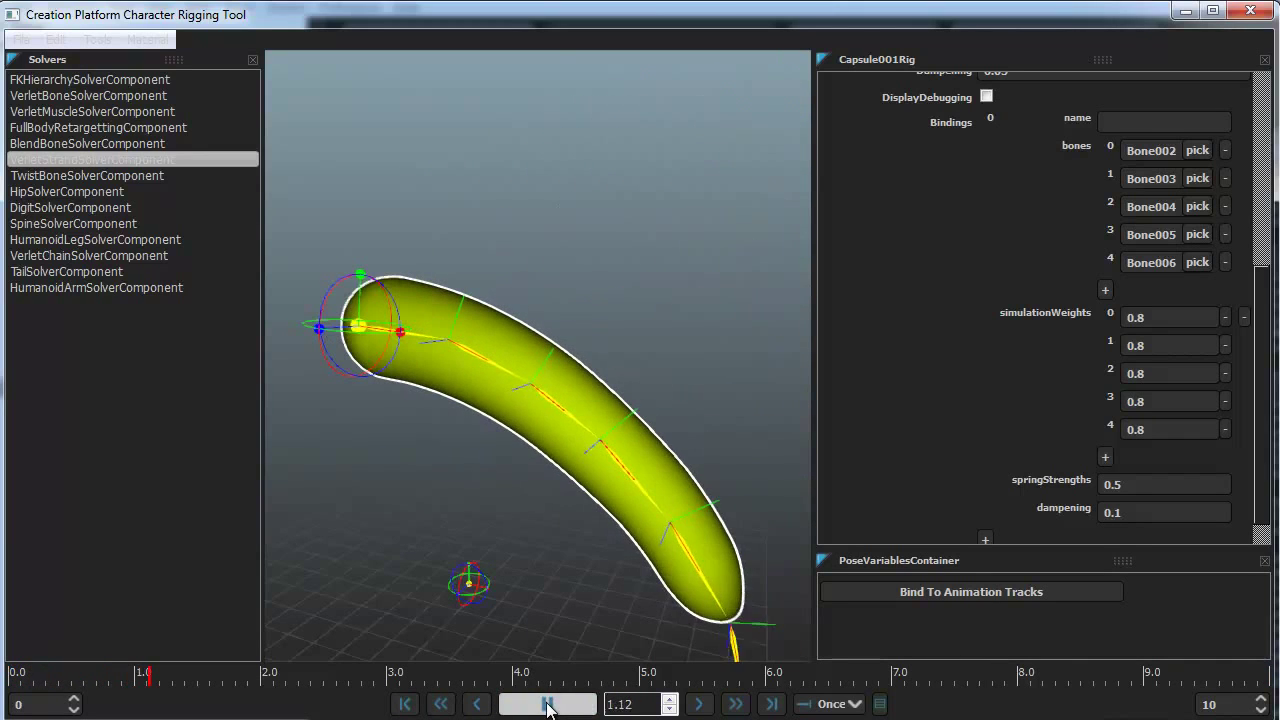
# Replay the simulation from the start, rotate Bone001 with its FK gizmo during playback, and pause it
pyautogui.click(546, 704)
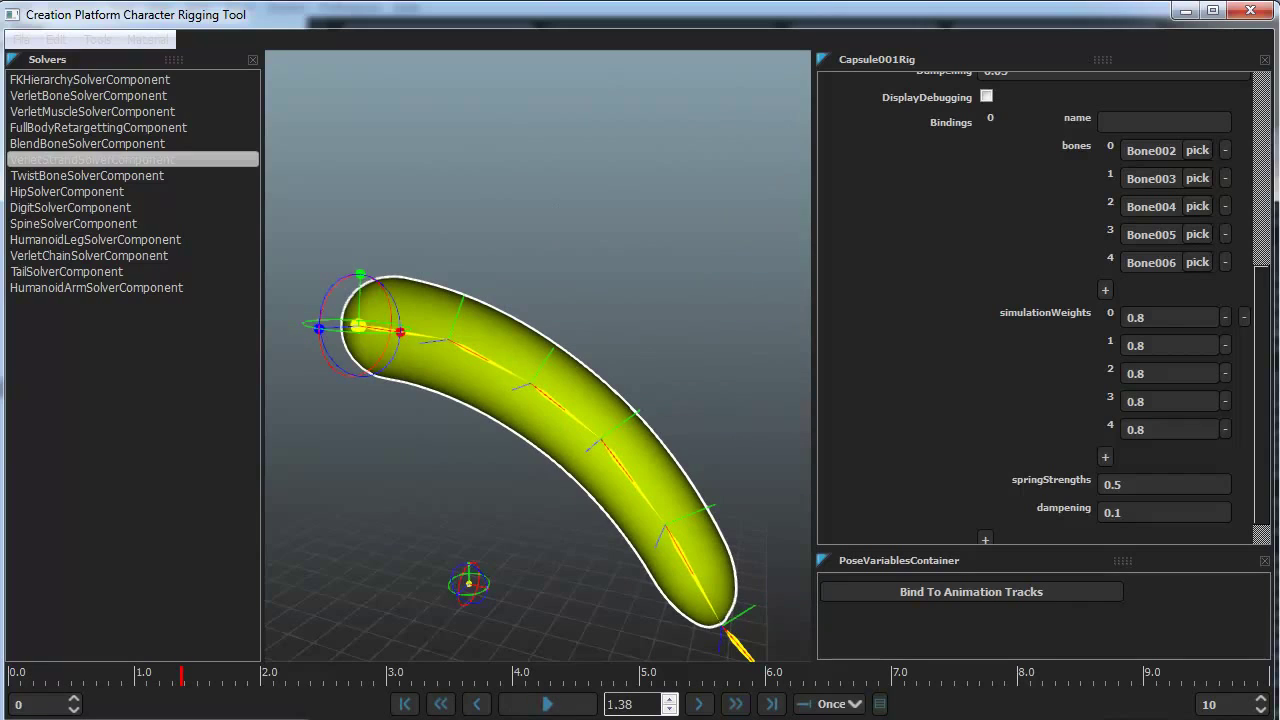
pyautogui.click(405, 704)
pyautogui.click(547, 704)
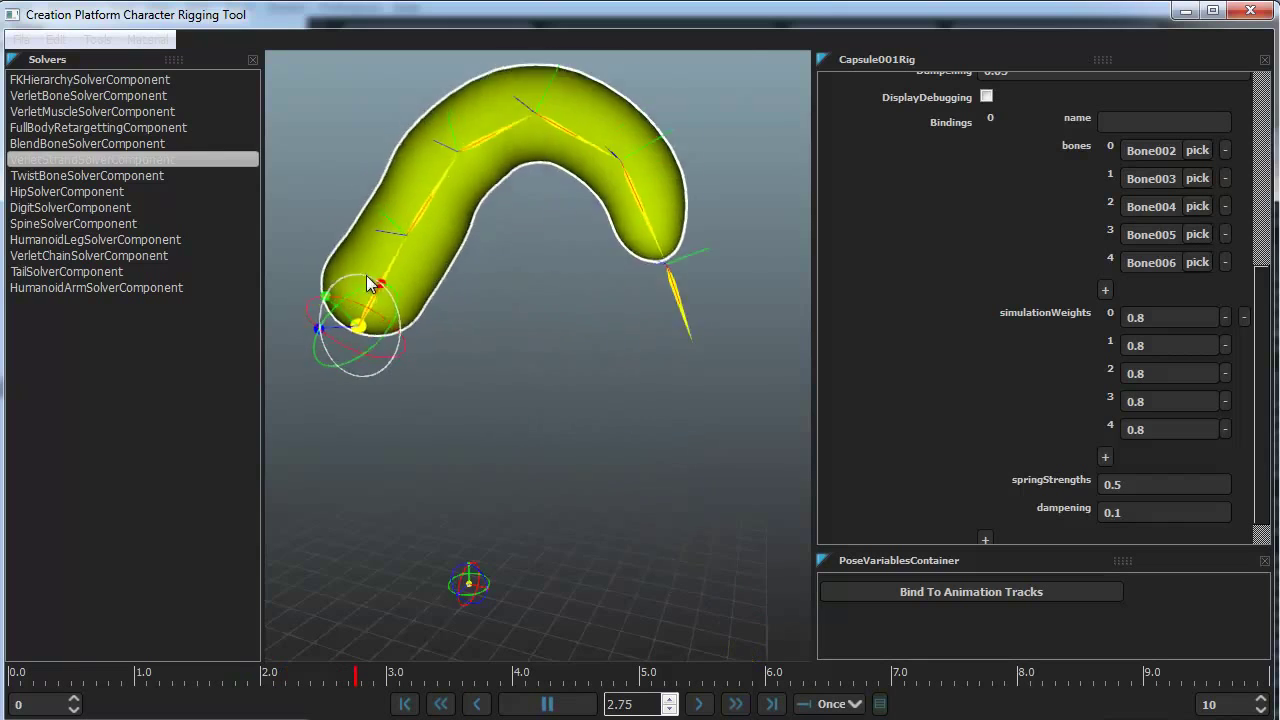
pyautogui.click(541, 702)
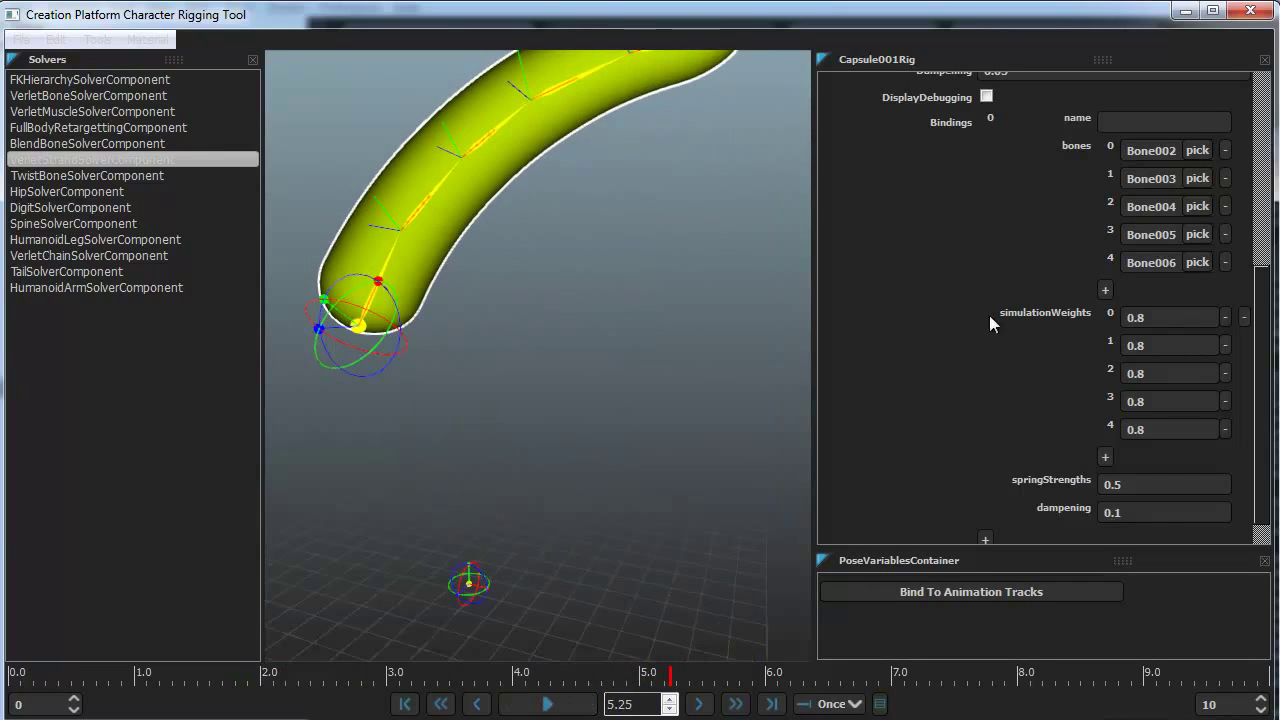
# Review the strand solver's settings, and replay the simulation briefly from the start with the rig deselected
pyautogui.scroll(2, 1262, 440)
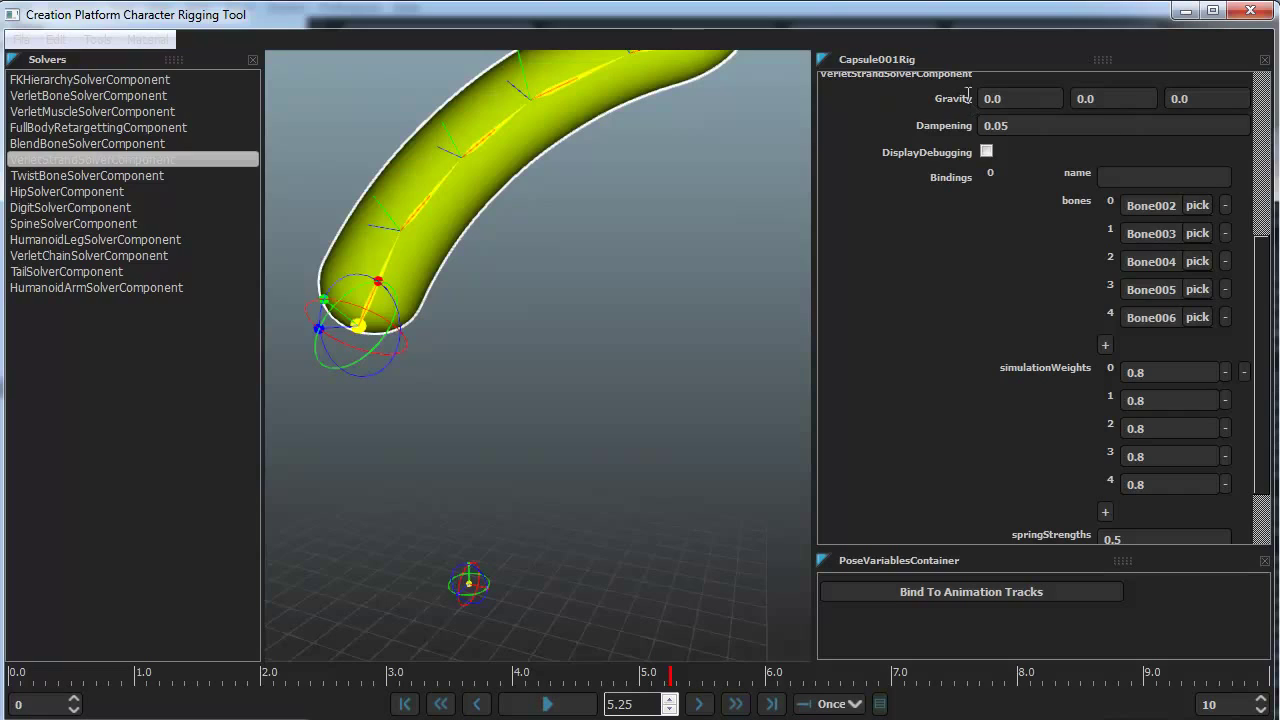
pyautogui.click(404, 703)
pyautogui.scroll(-2, 1256, 446)
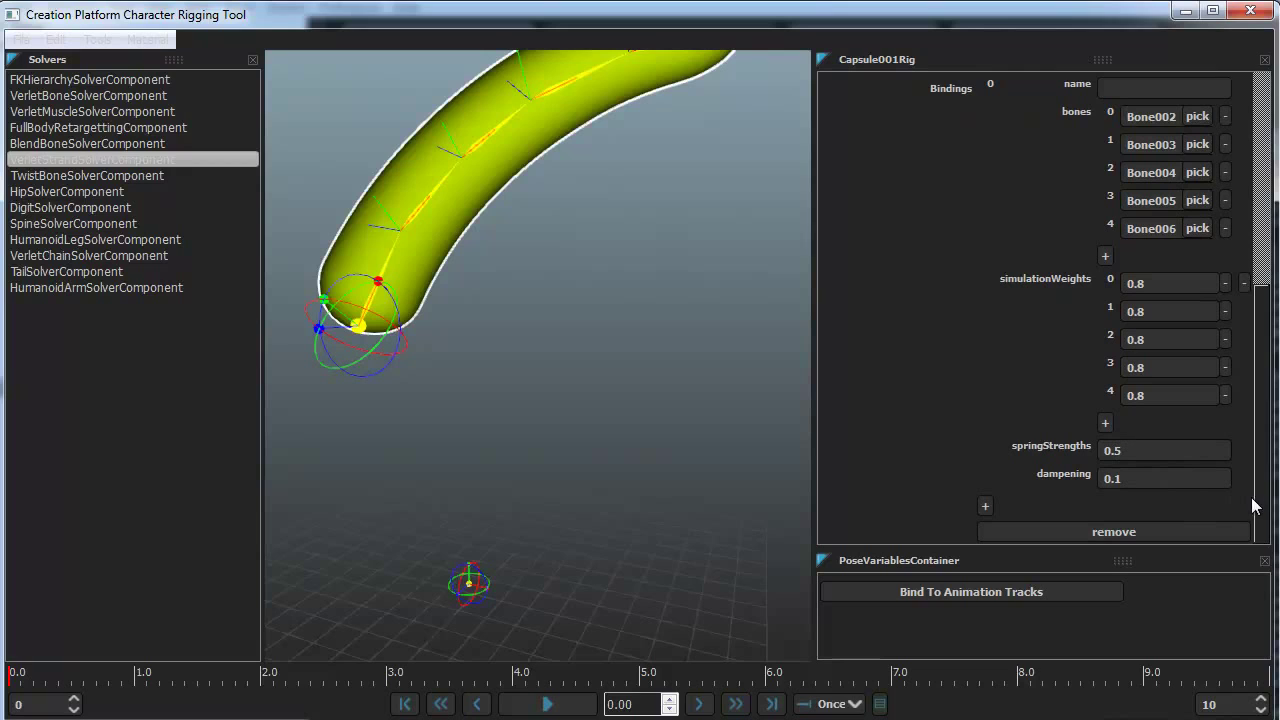
pyautogui.moveTo(1263, 506); pyautogui.dragTo(1266, 358)
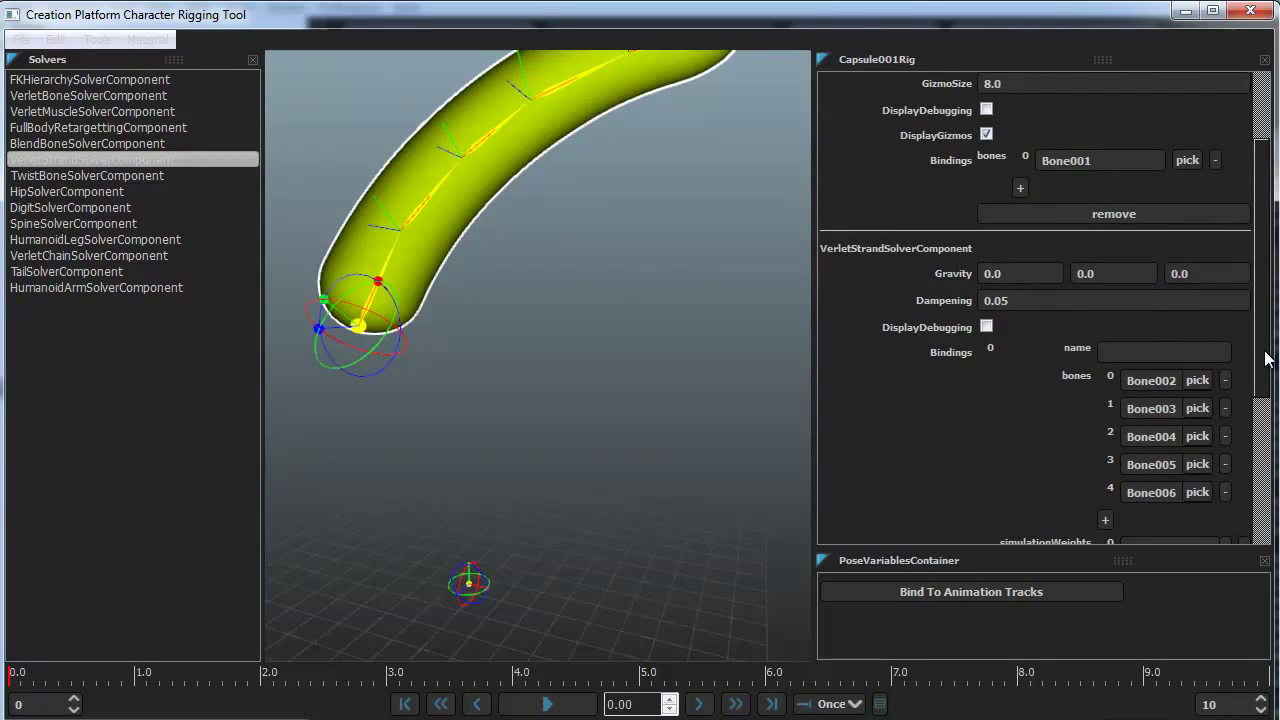
pyautogui.scroll(-6, 1256, 400)
pyautogui.click(639, 448)
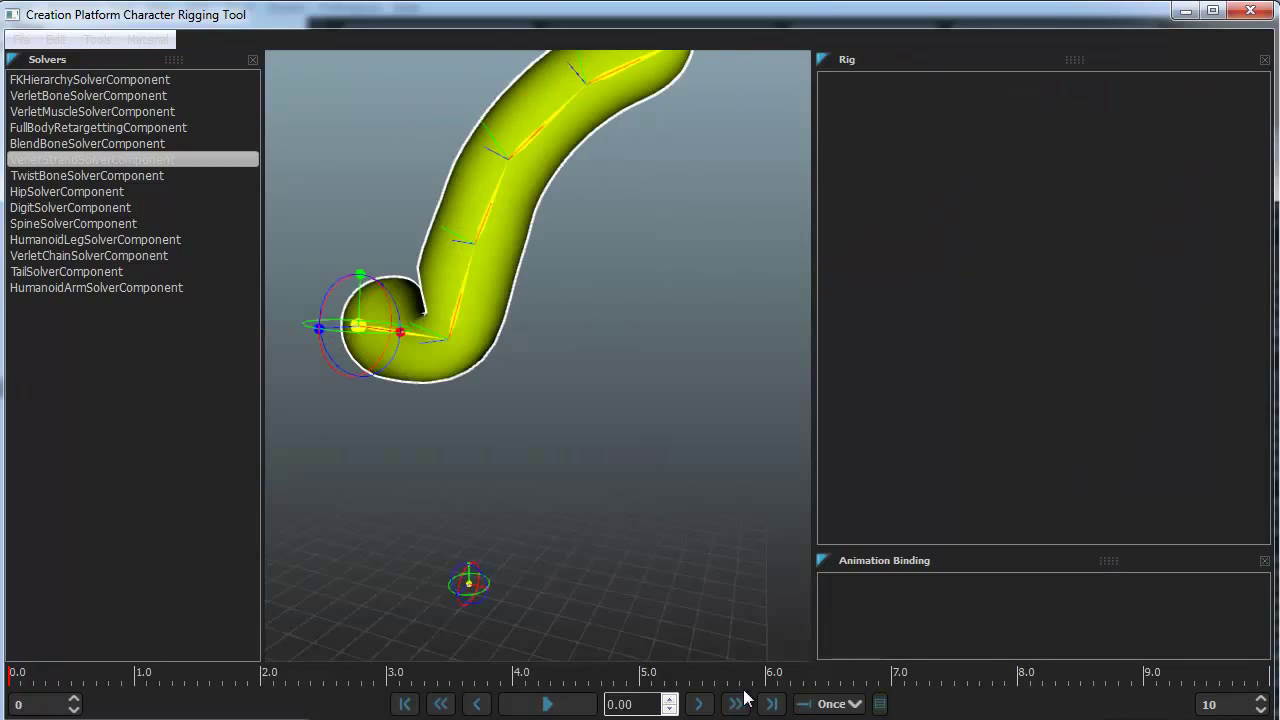
pyautogui.click(586, 700)
pyautogui.click(583, 702)
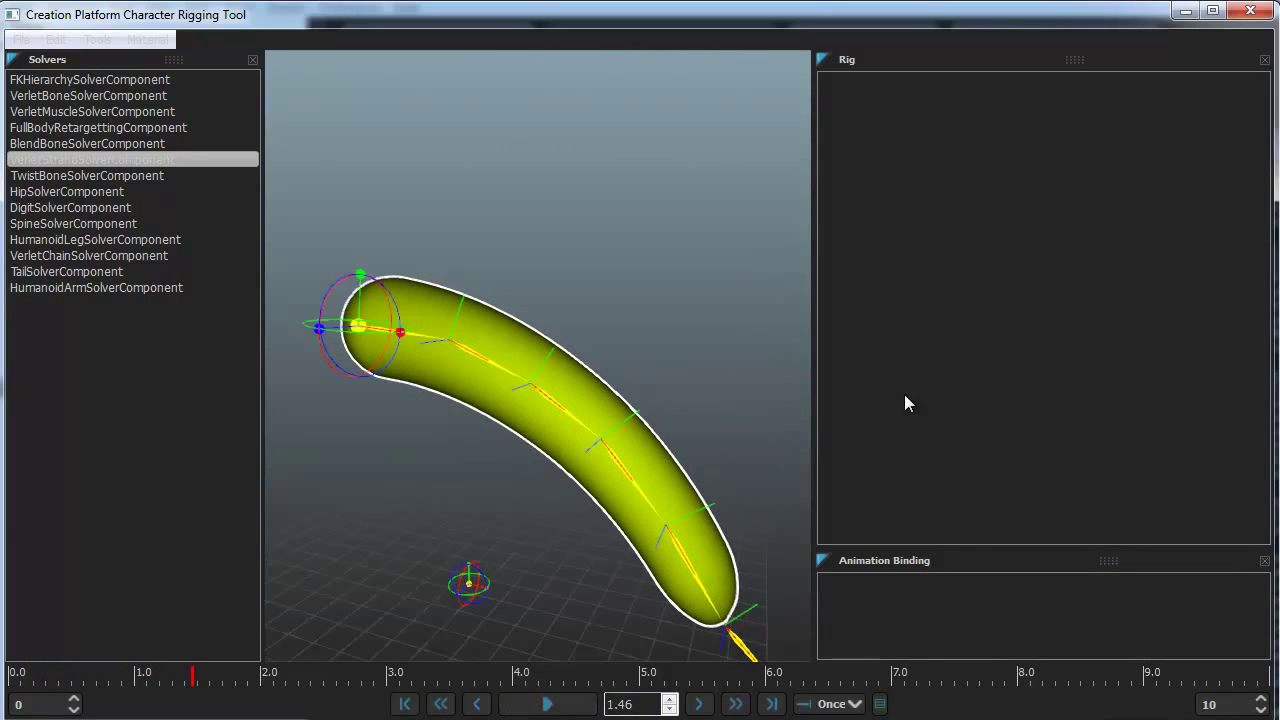
# Remove the VerletStrandSolverComponent from the capsule rig
pyautogui.click(564, 396)
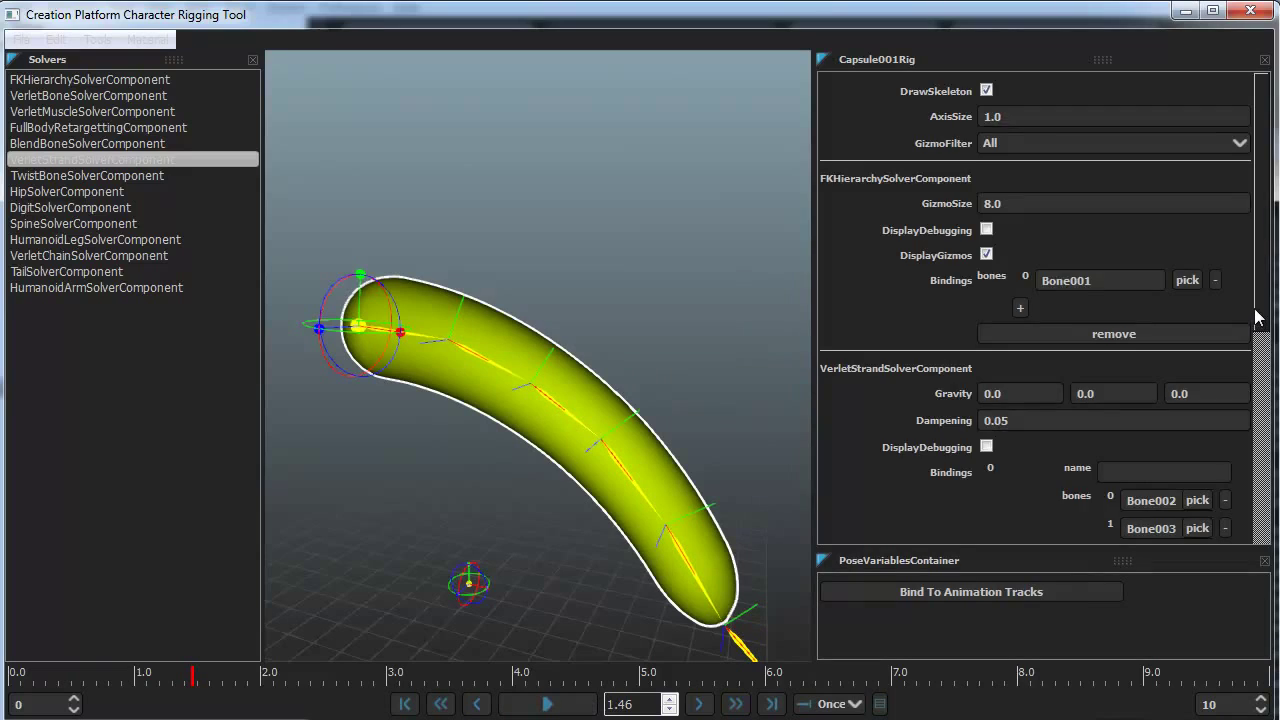
pyautogui.moveTo(1256, 309); pyautogui.dragTo(1246, 556)
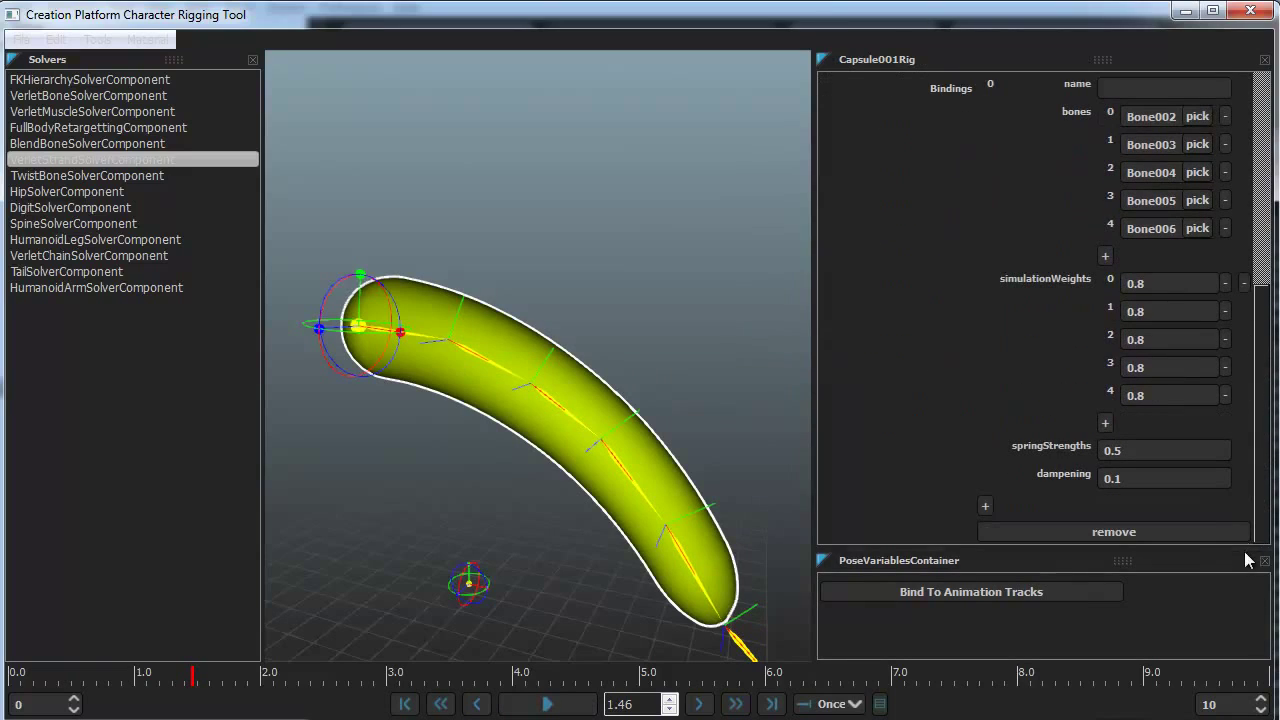
pyautogui.click(1163, 533)
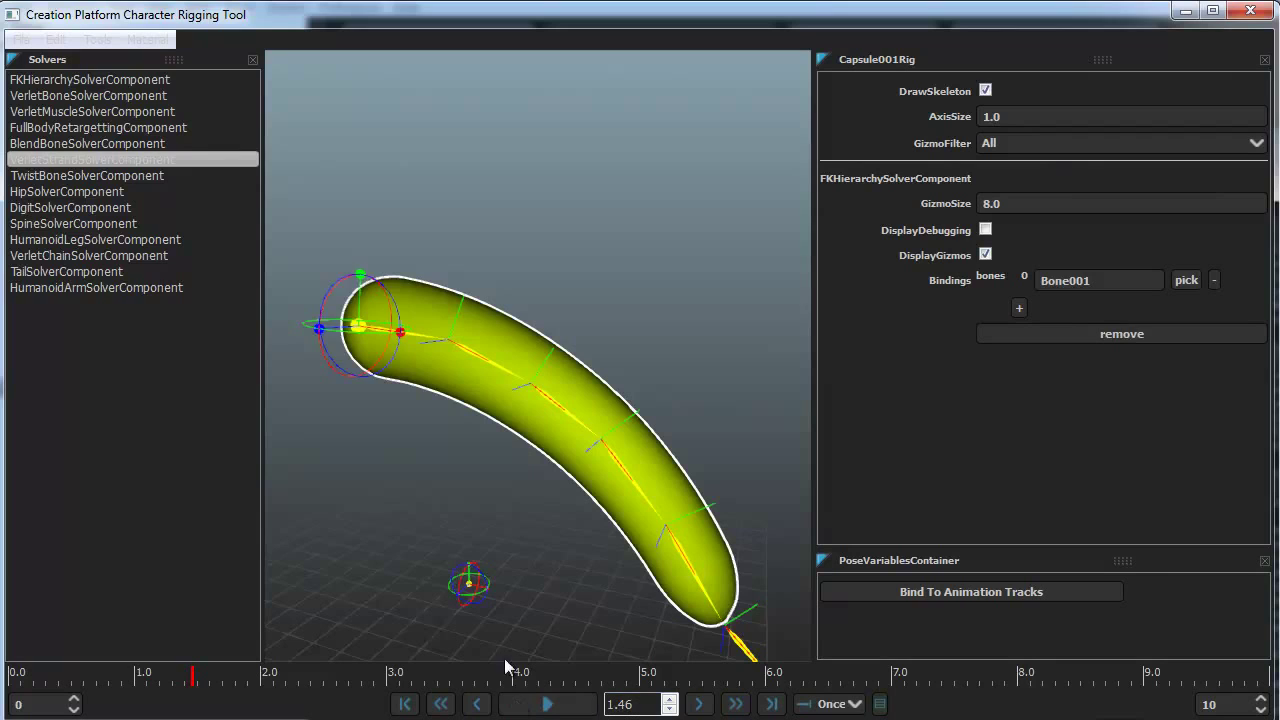
# Try moving Bone001 with its FK gizmo, undo the move, and briefly replay the timeline from the start
pyautogui.moveTo(361, 333); pyautogui.dragTo(387, 300)
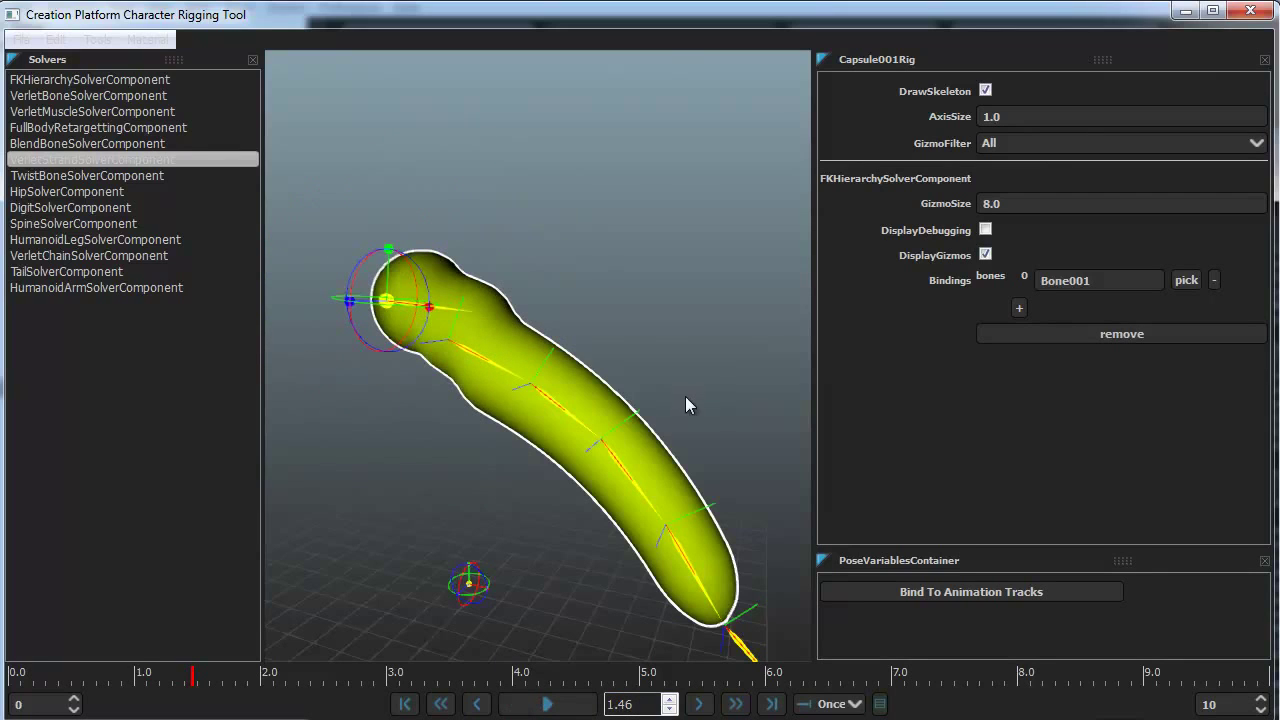
pyautogui.hotkey('ctrl', 'z')
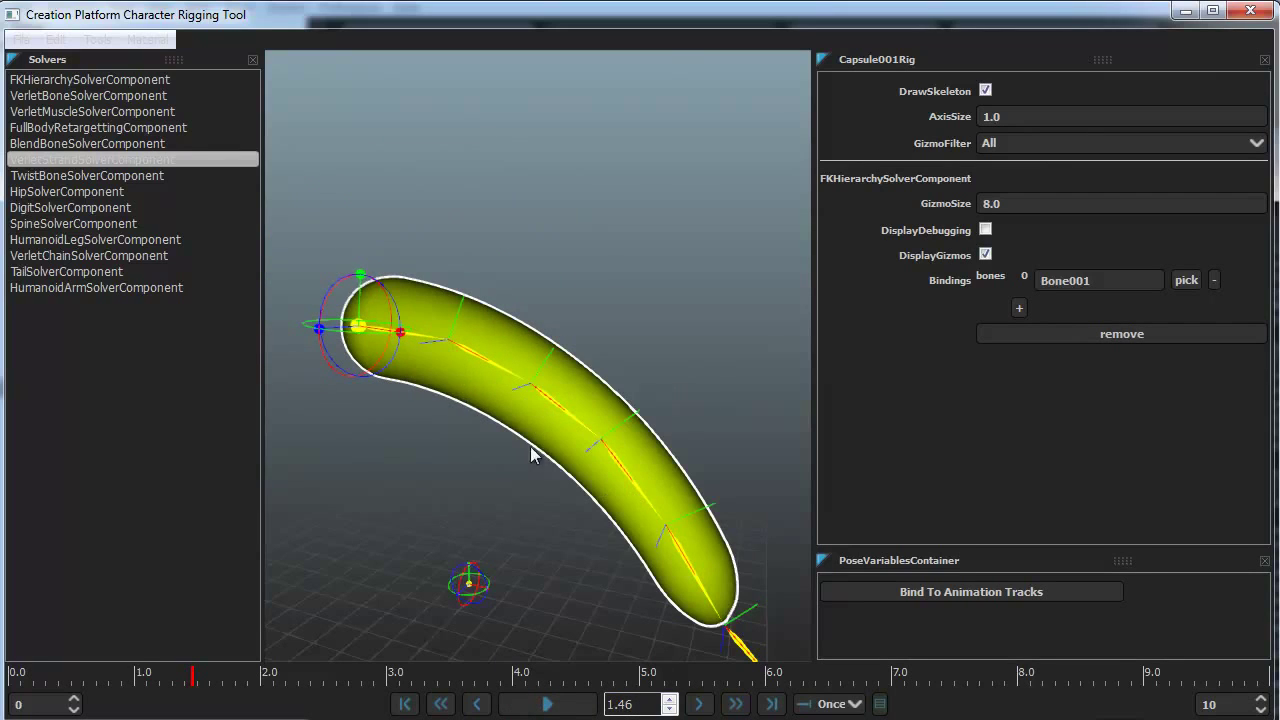
pyautogui.click(405, 704)
pyautogui.click(560, 706)
pyautogui.click(560, 706)
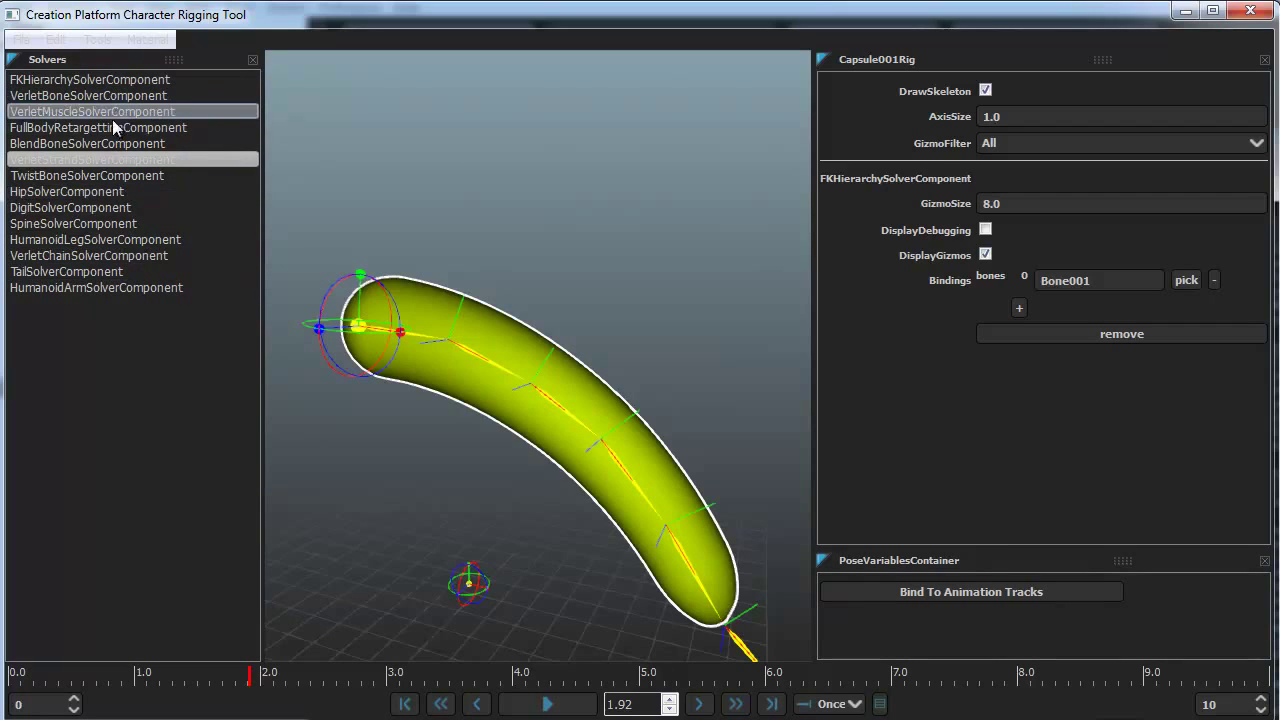
# Add a HumanoidLegSolverComponent to the capsule rig
pyautogui.click(76, 240)
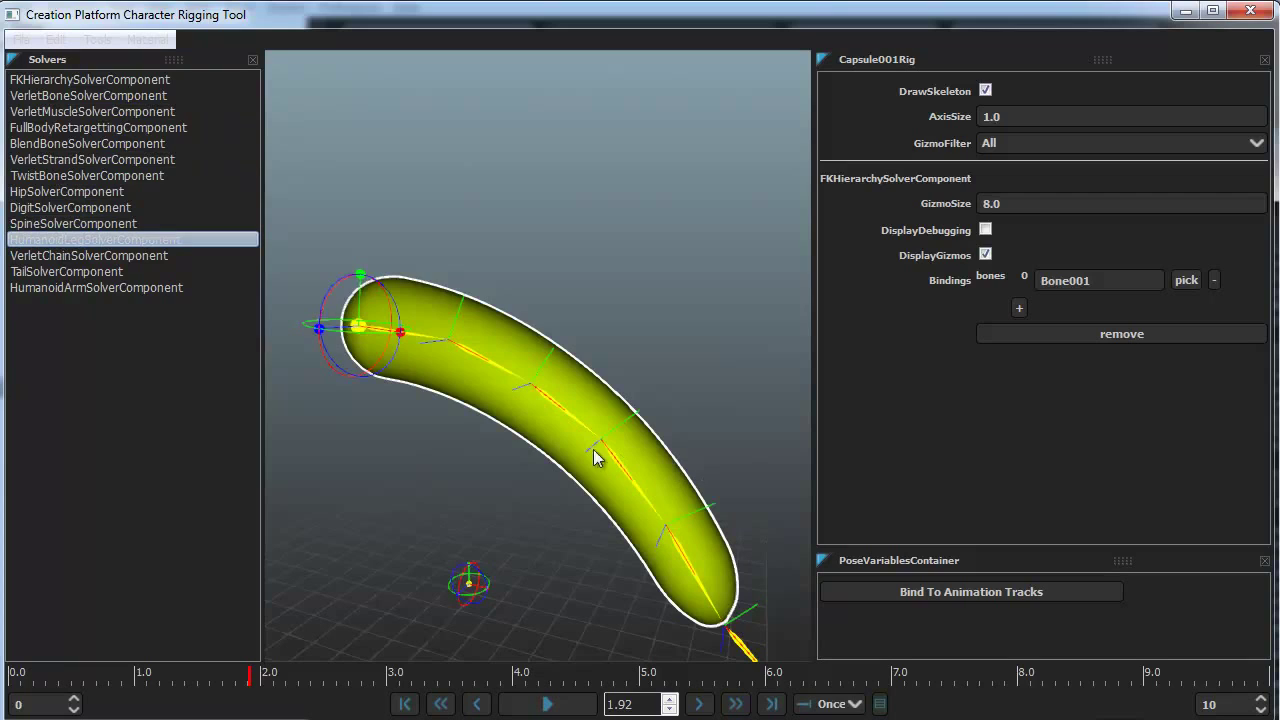
pyautogui.moveTo(86, 242); pyautogui.dragTo(698, 496)
pyautogui.moveTo(511, 426); pyautogui.dragTo(511, 426)
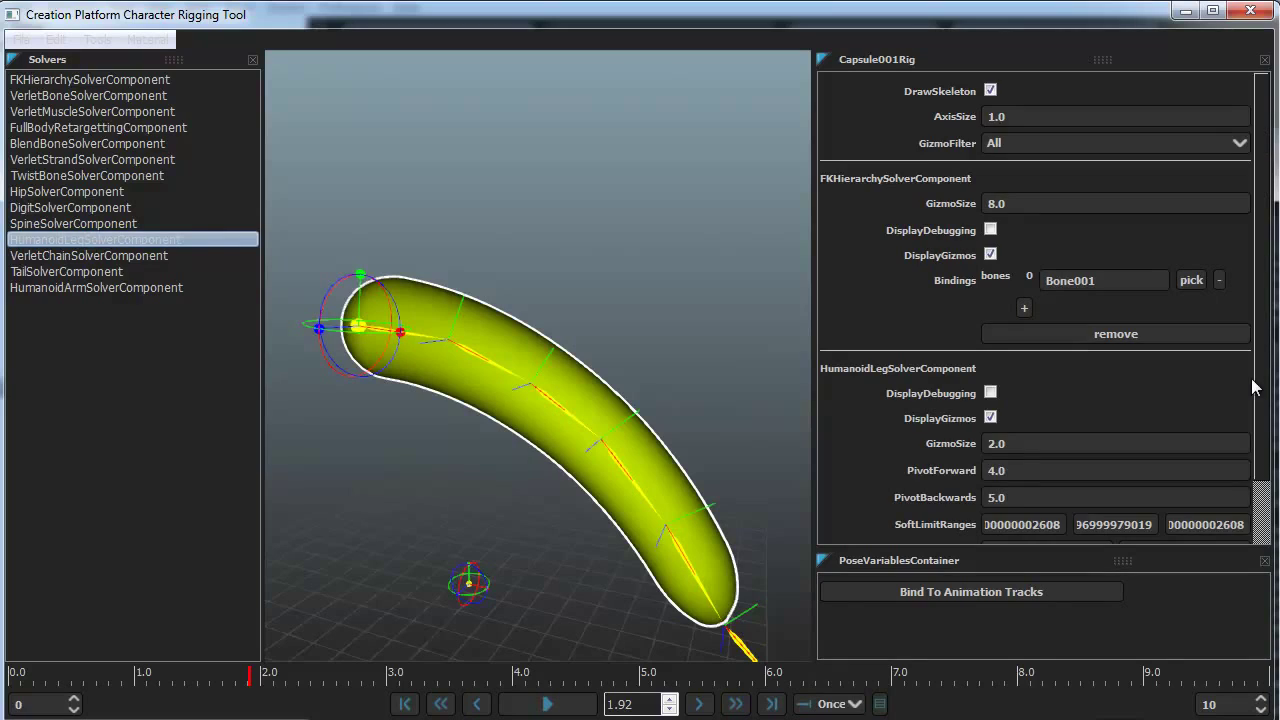
pyautogui.scroll(-3, 1254, 430)
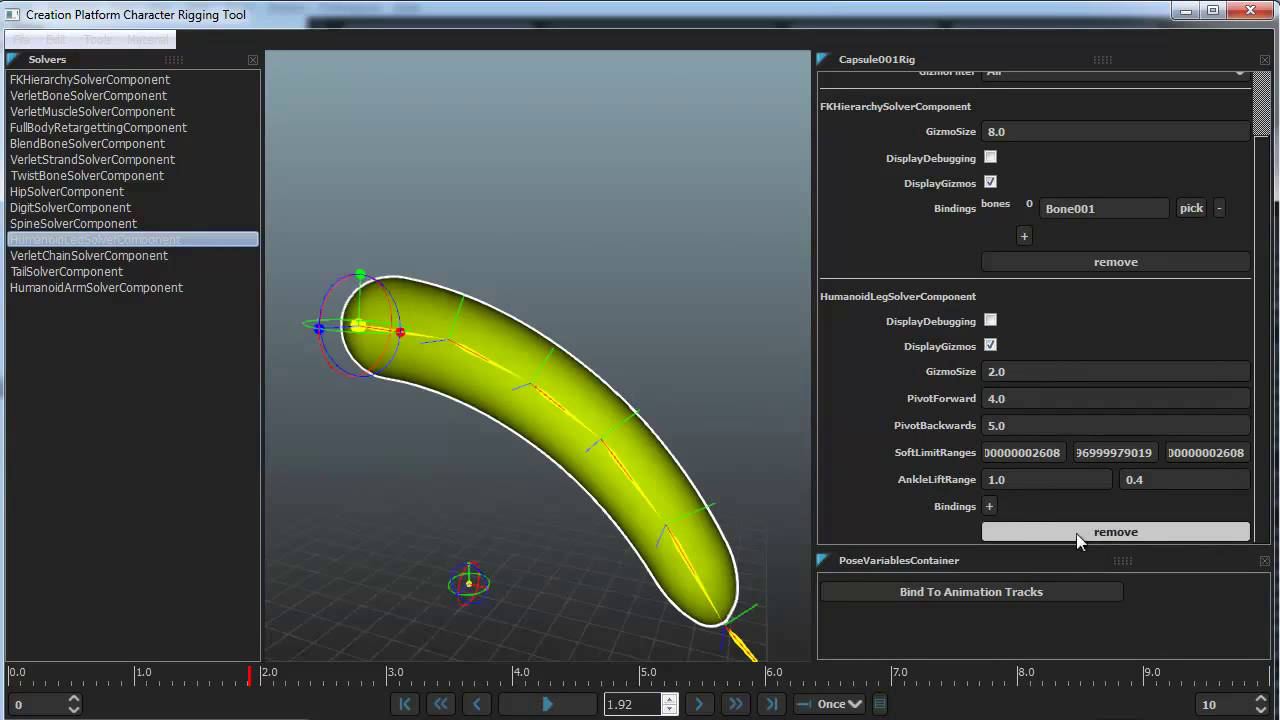
# Create a binding in the leg solver and give it four empty bone slots
pyautogui.click(988, 507)
pyautogui.scroll(-2, 1265, 470)
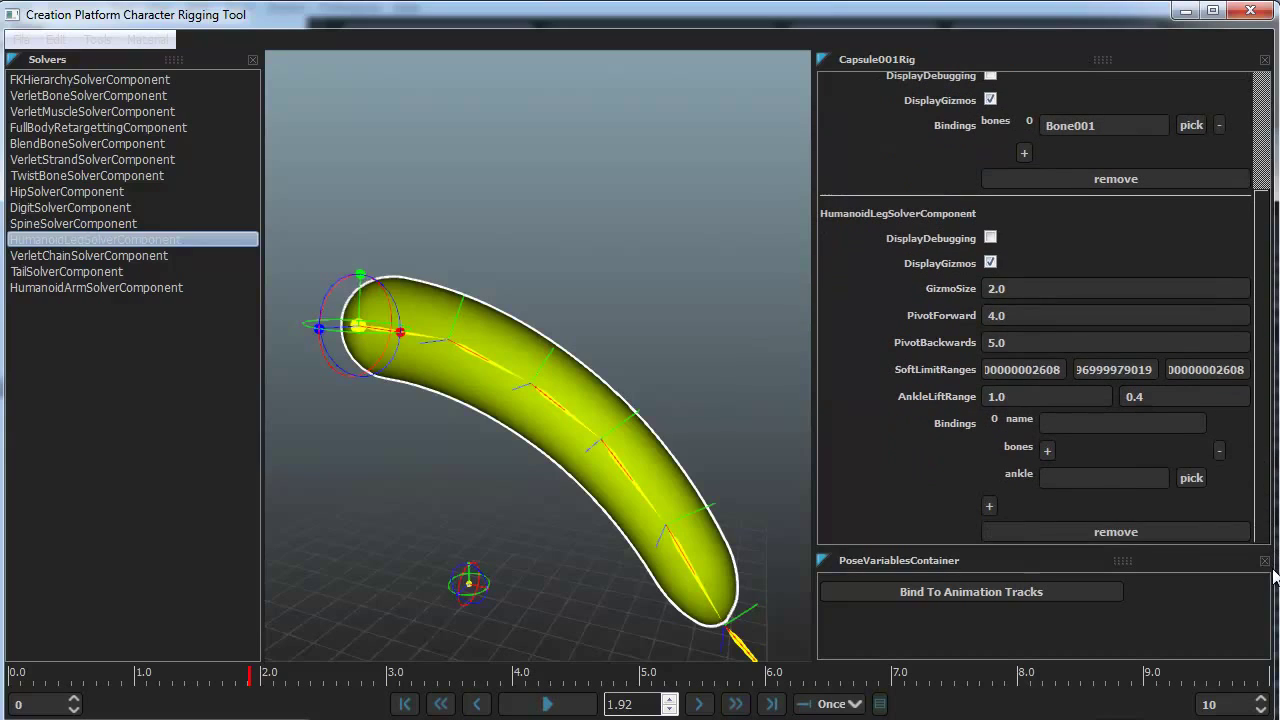
pyautogui.click(1048, 452)
pyautogui.scroll(-1, 1265, 452)
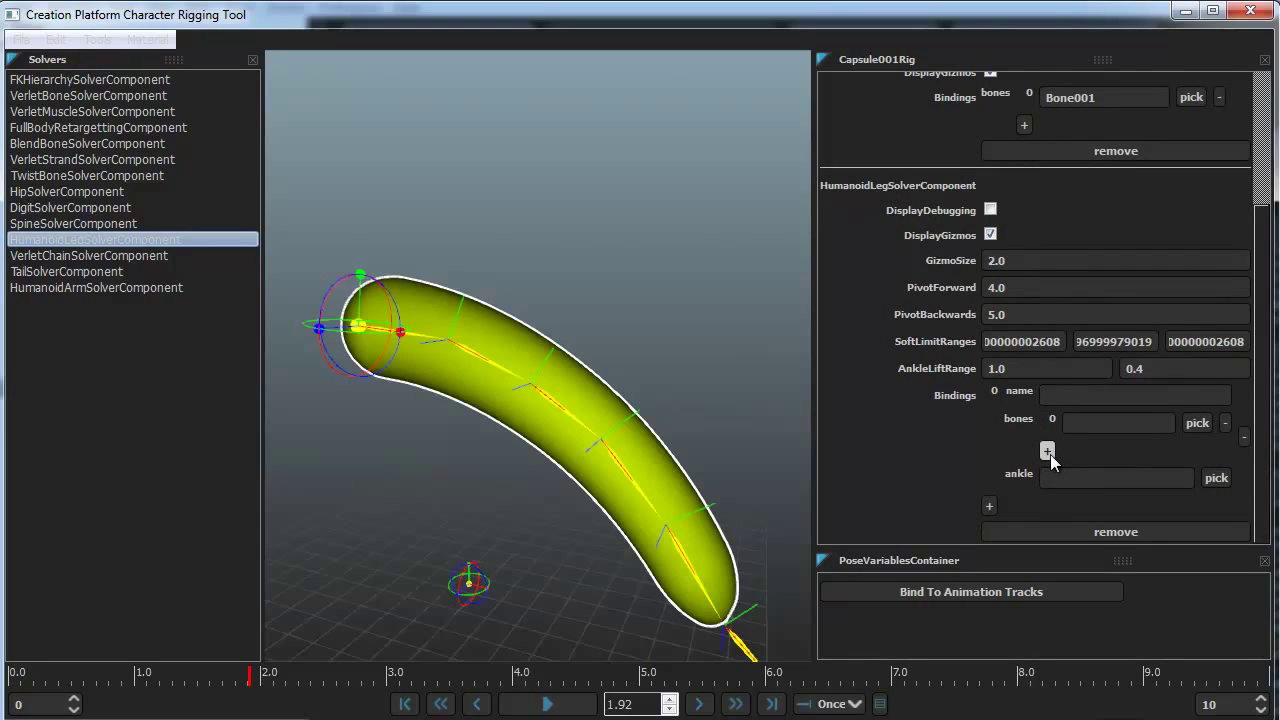
pyautogui.click(1050, 453)
pyautogui.click(1050, 481)
pyautogui.click(1048, 507)
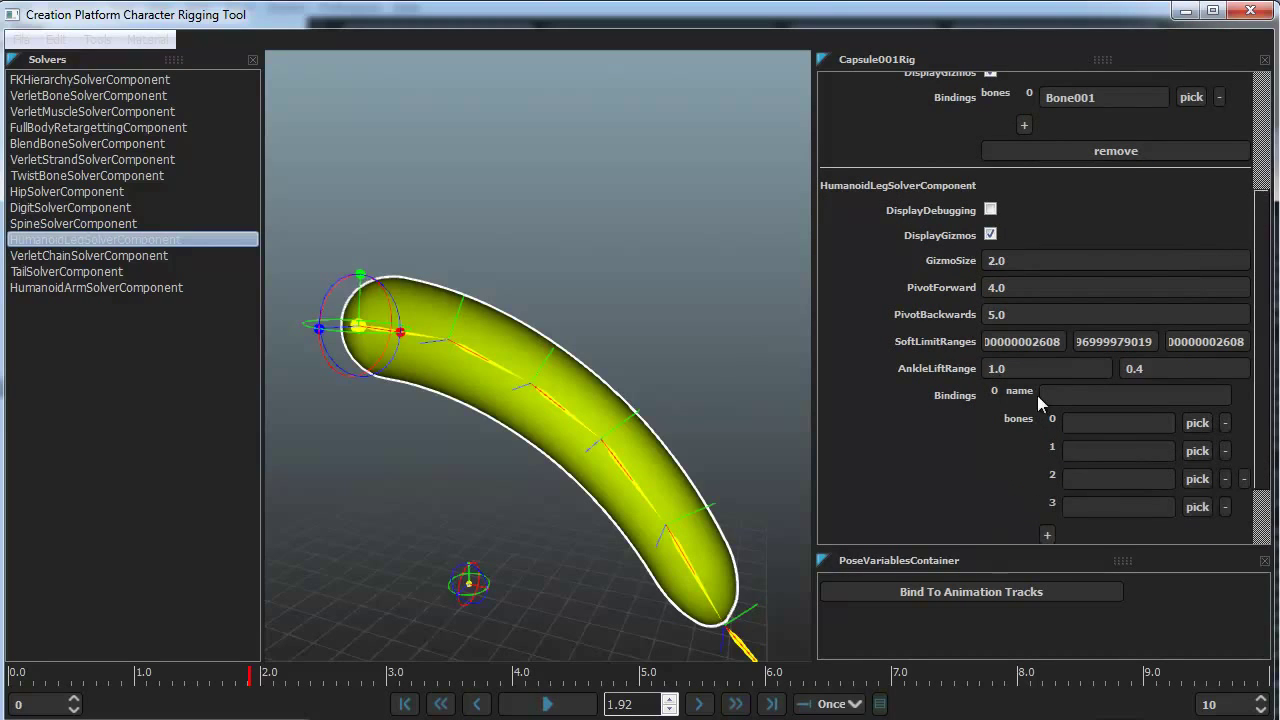
pyautogui.scroll(-3, 1040, 402)
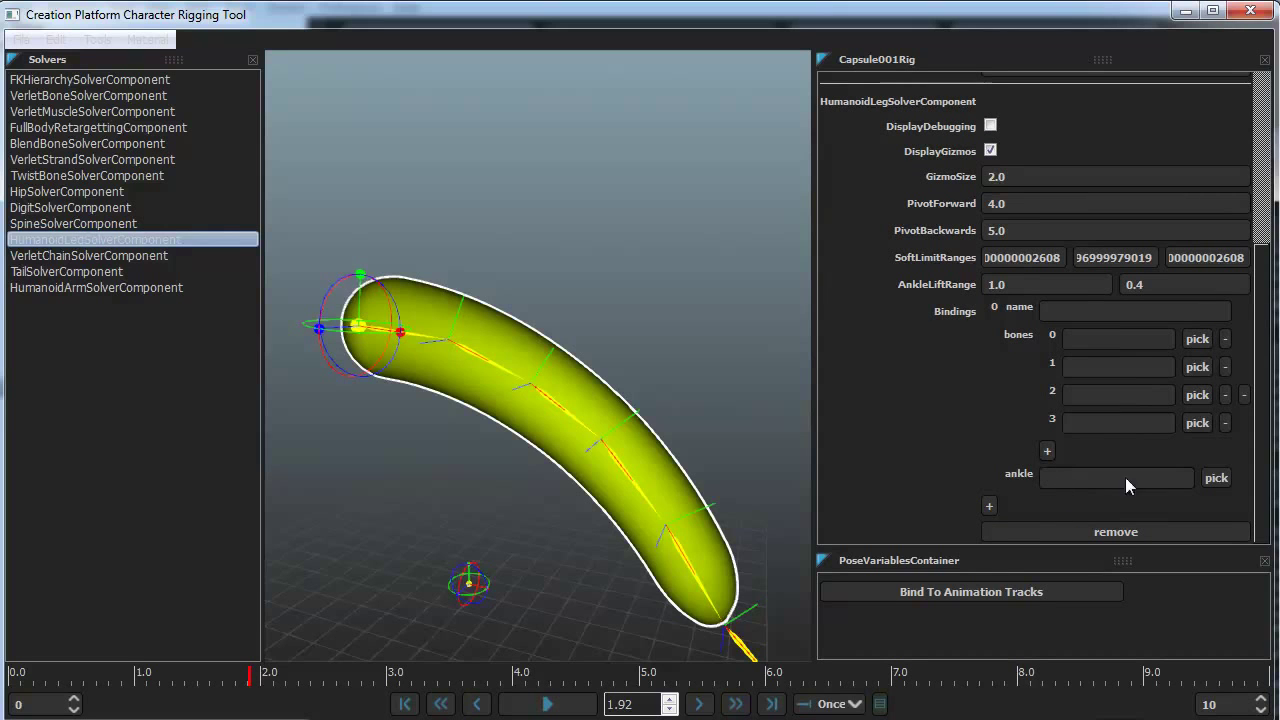
# Bind the leg solver's bone slots 0 to 3 to Bone002, Bone003, Bone004 and Bone005, and its ankle to Bone006
pyautogui.click(1195, 339)
pyautogui.doubleClick(472, 160)
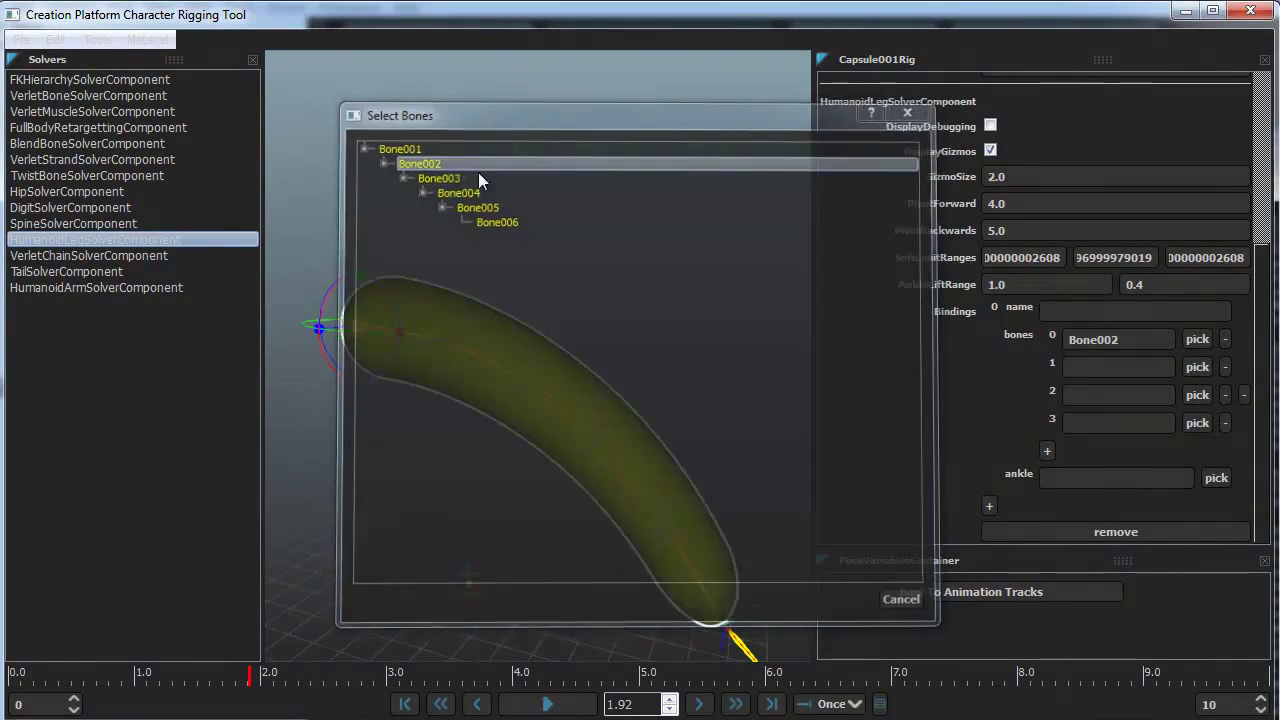
pyautogui.click(1197, 368)
pyautogui.doubleClick(468, 190)
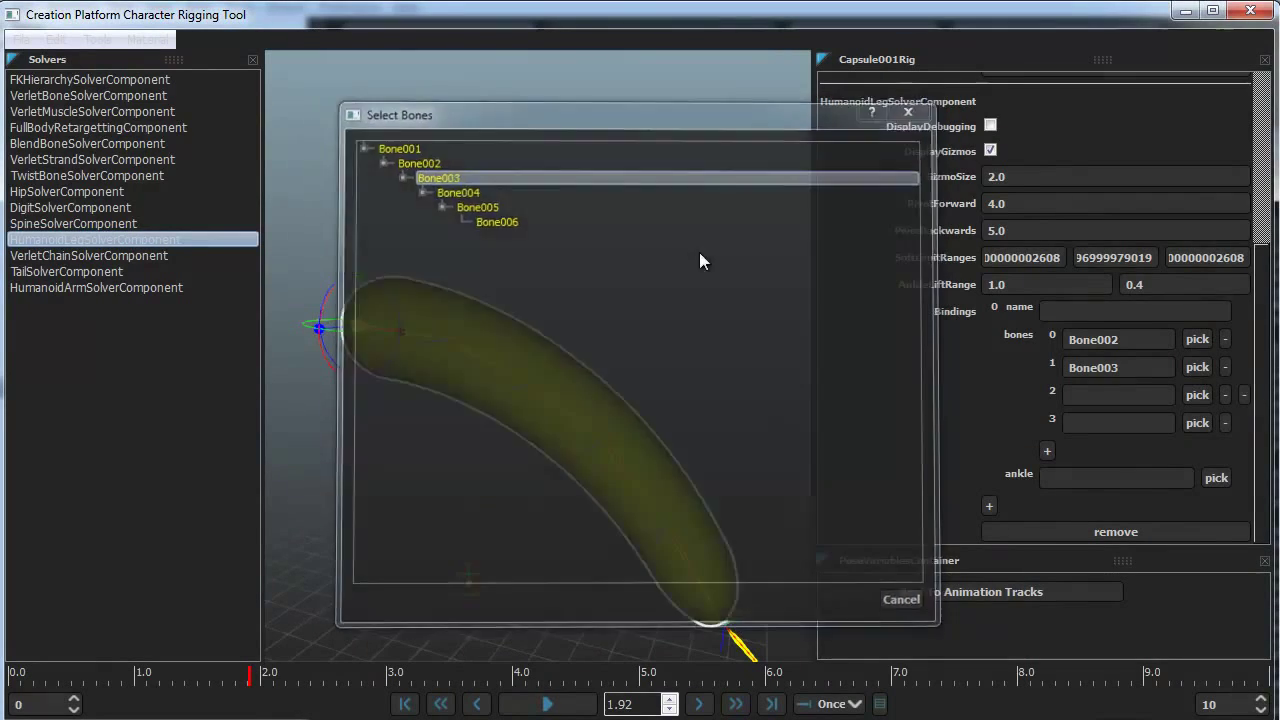
pyautogui.click(1197, 395)
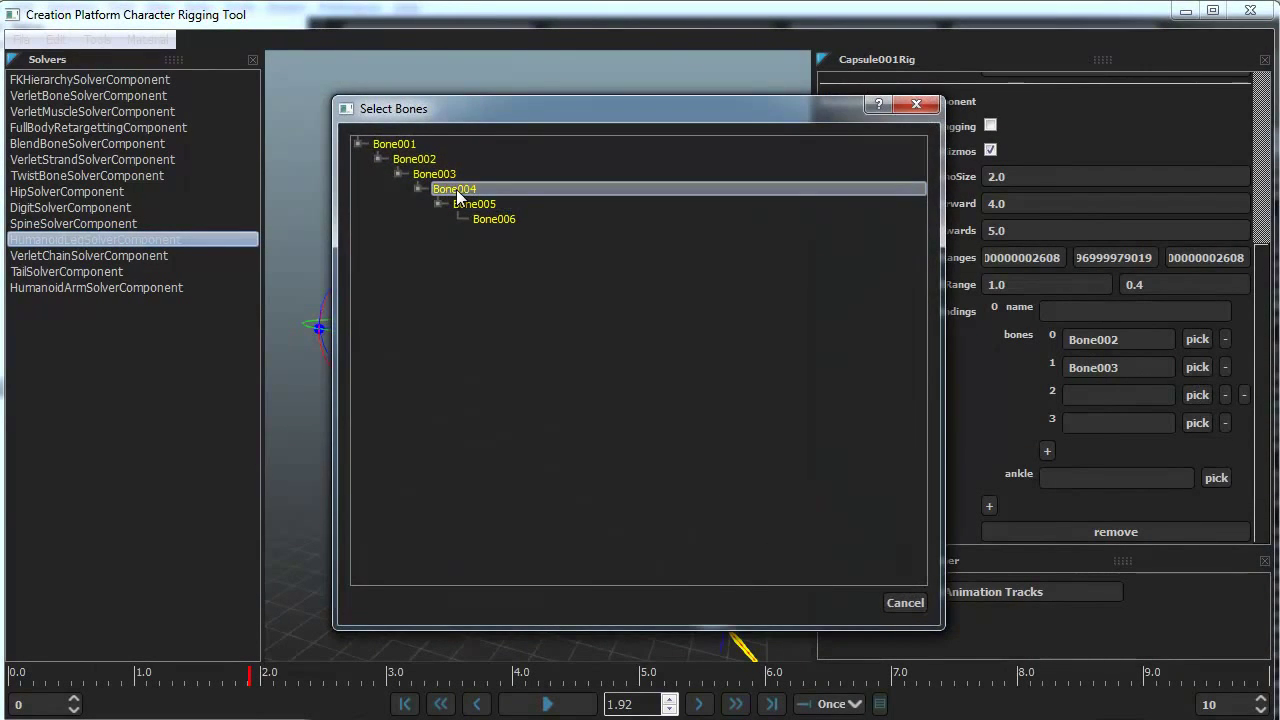
pyautogui.doubleClick(460, 197)
pyautogui.click(1195, 423)
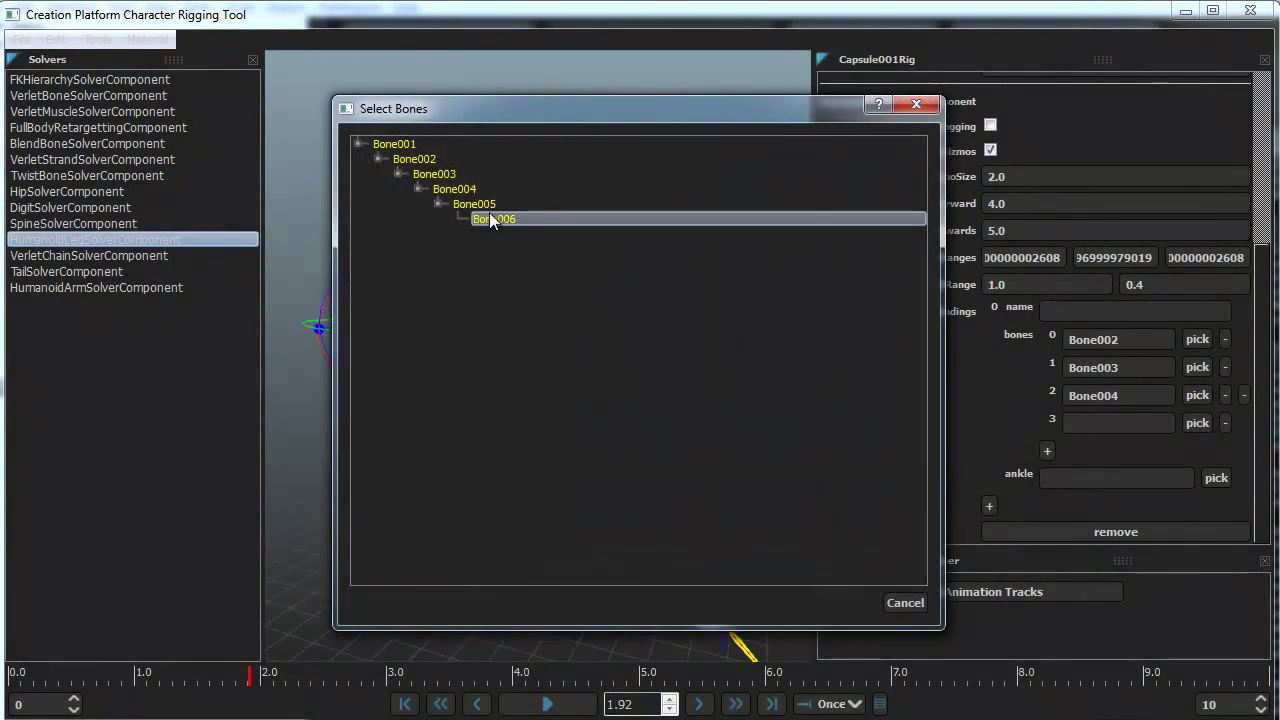
pyautogui.doubleClick(489, 211)
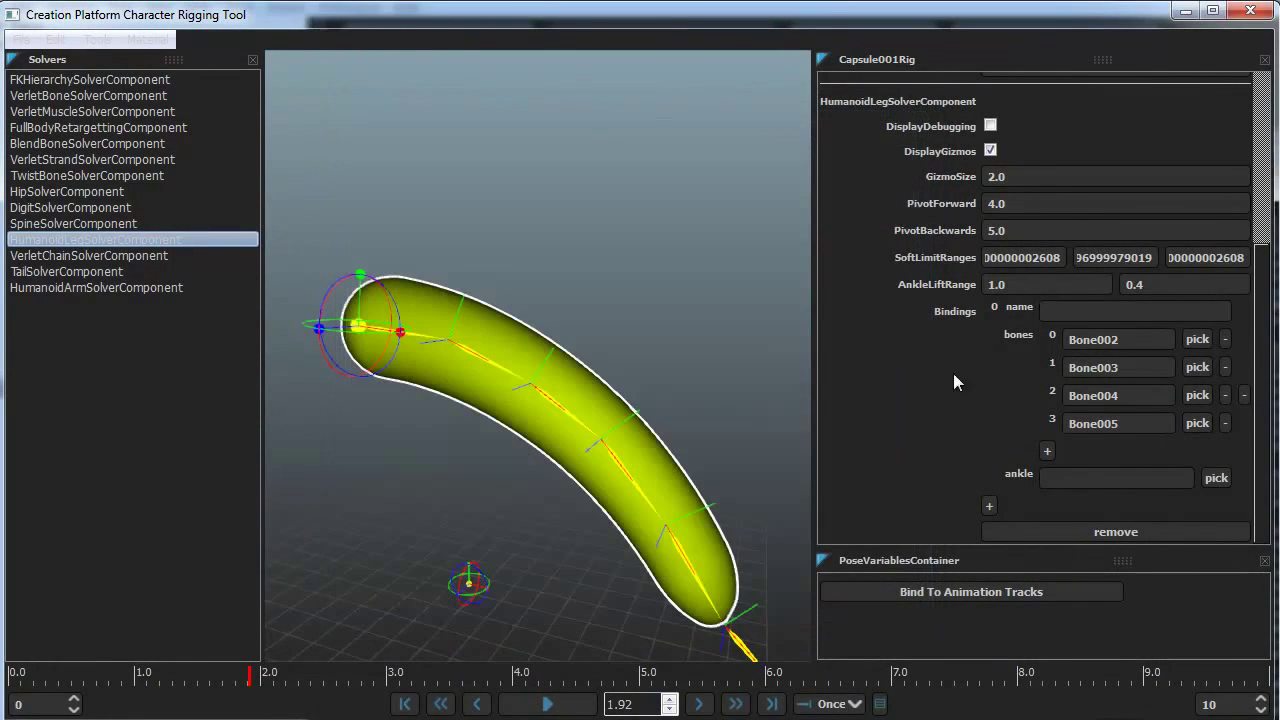
pyautogui.click(1216, 478)
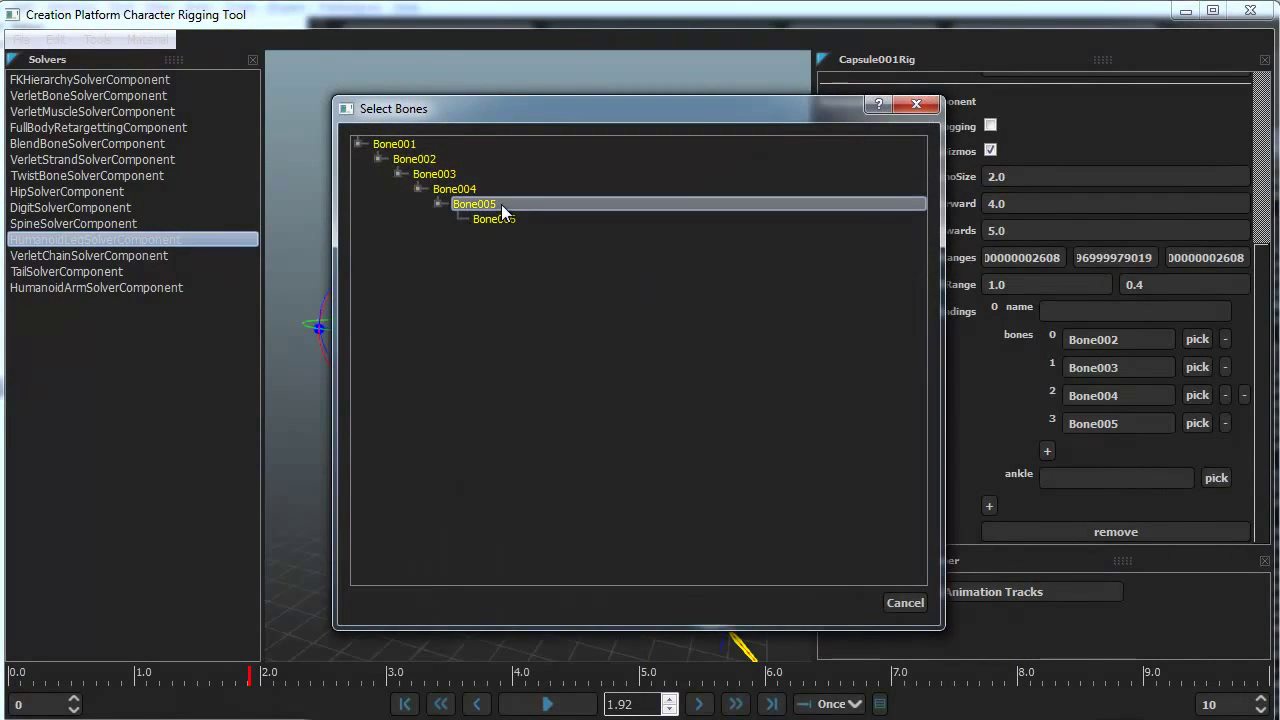
pyautogui.doubleClick(502, 218)
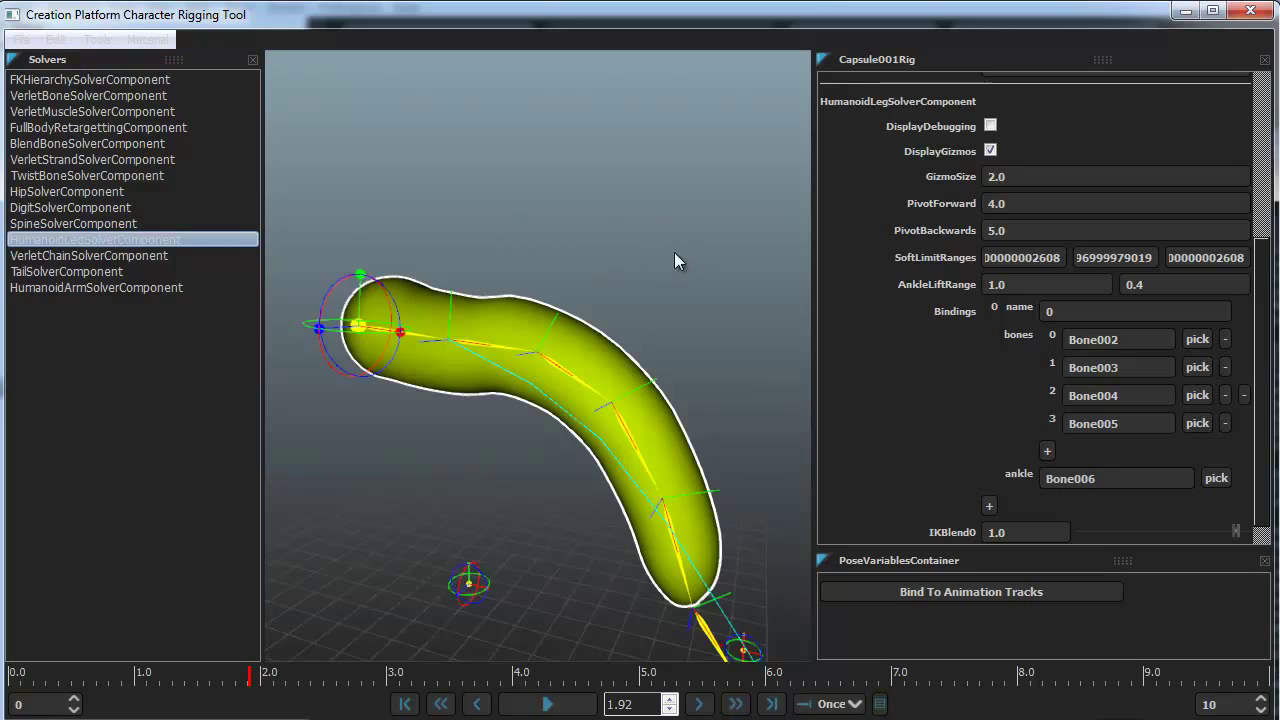
# Deselect the rig and move Bone001 around with its FK gizmo to test the leg solver
pyautogui.click(565, 282)
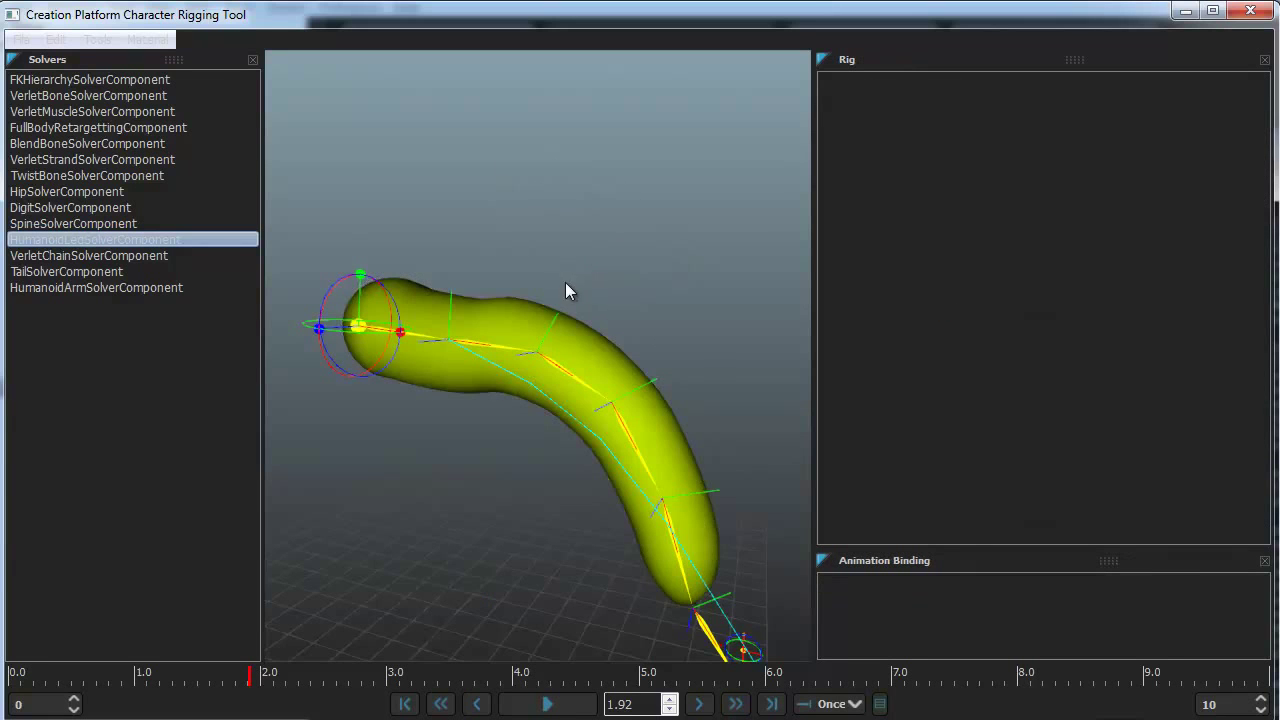
pyautogui.moveTo(654, 283); pyautogui.dragTo(694, 188, button='middle')
pyautogui.moveTo(383, 247); pyautogui.dragTo(335, 199)
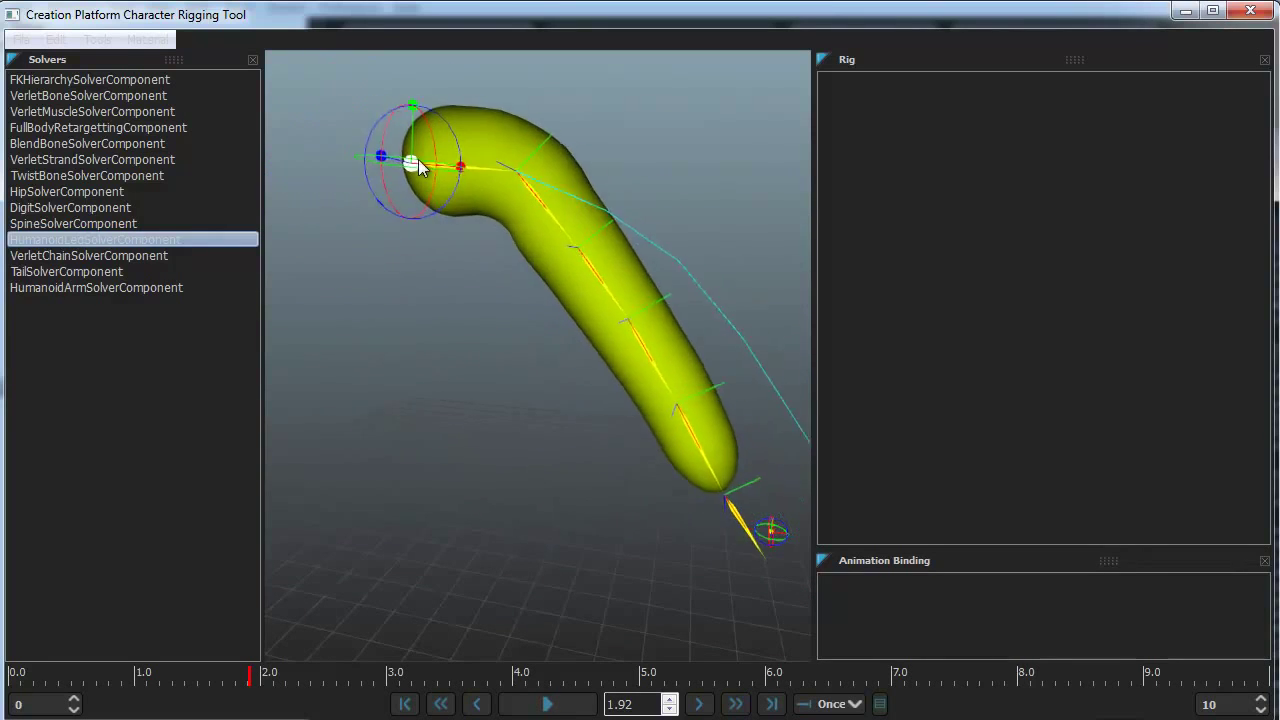
pyautogui.moveTo(418, 168); pyautogui.dragTo(378, 210)
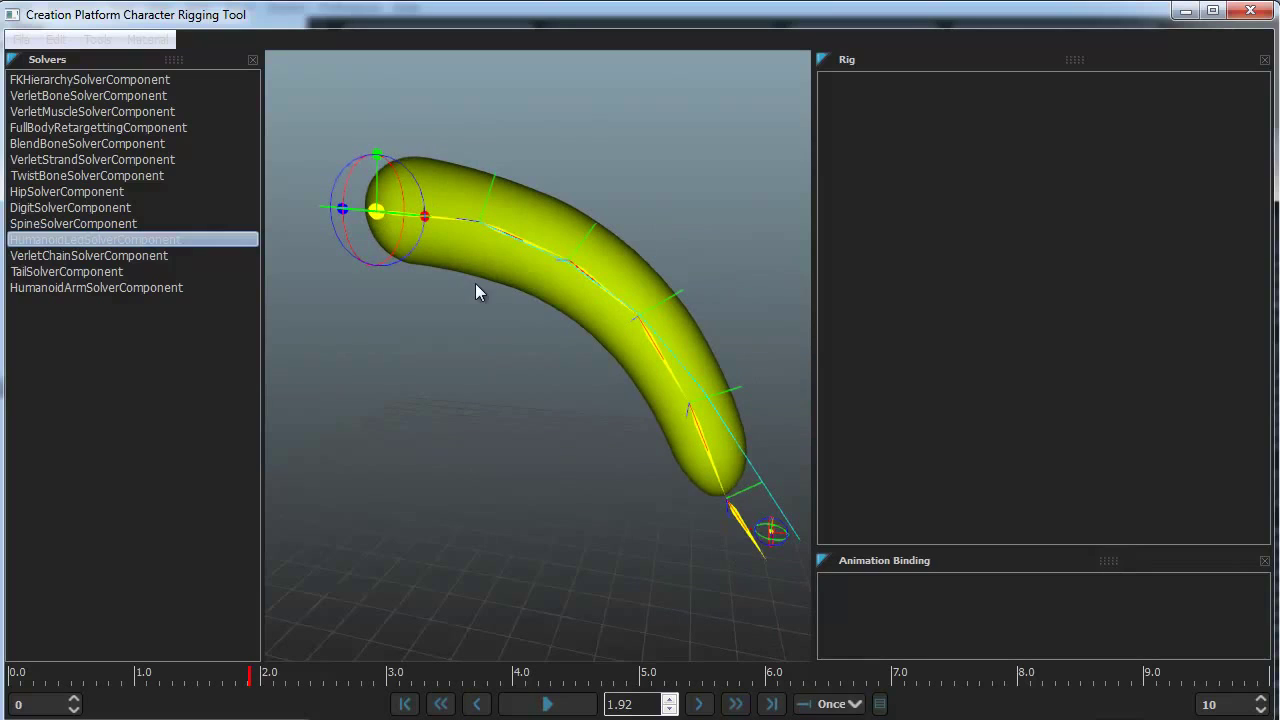
# Set the GizmoSize of the capsule rig's leg solver to 10.0
pyautogui.click(520, 268)
pyautogui.scroll(-4, 1272, 366)
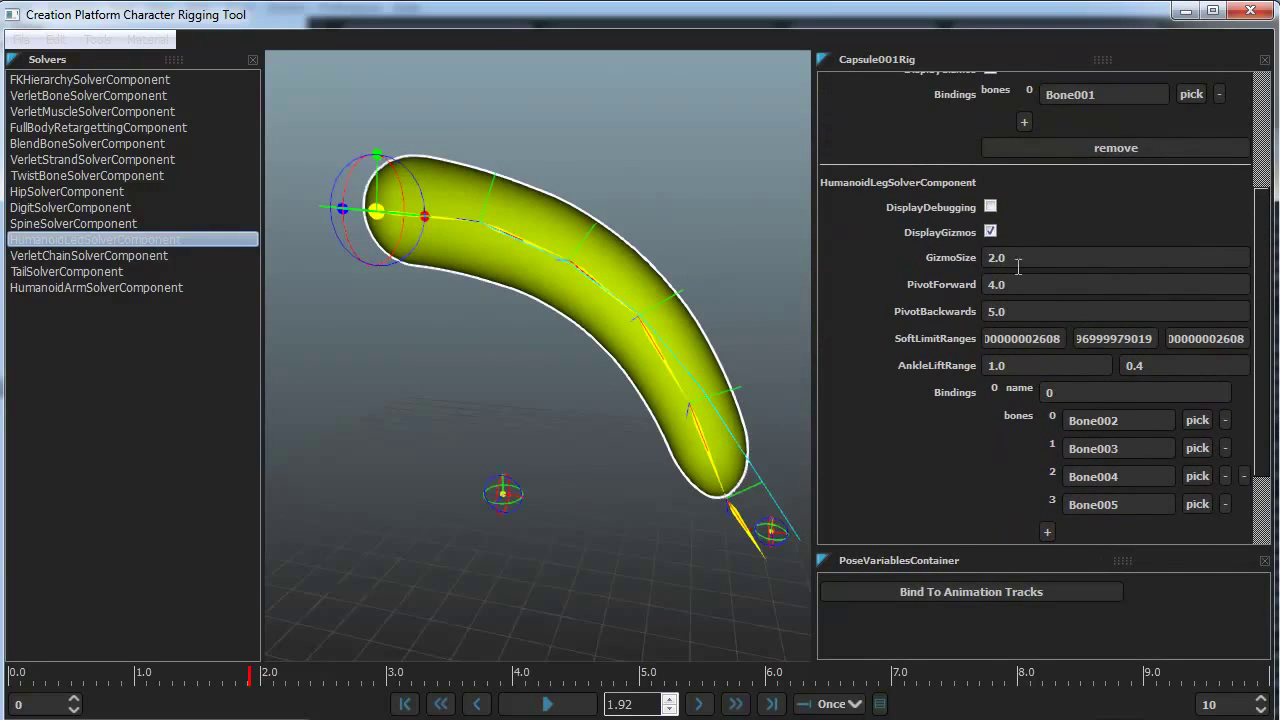
pyautogui.moveTo(1036, 262); pyautogui.dragTo(894, 263)
pyautogui.write('10.0')
pyautogui.press('Return')
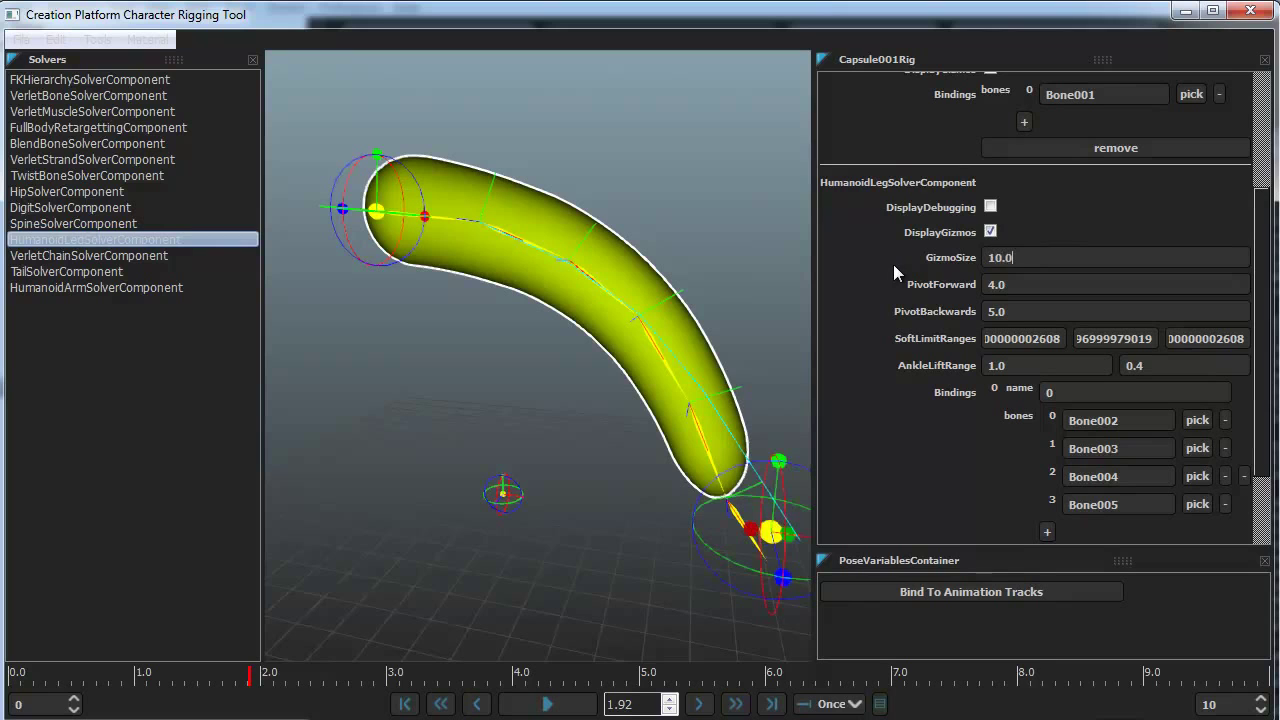
# Try raising the limb's end with the leg solver's ankle gizmo, and undo the move
pyautogui.moveTo(755, 535); pyautogui.dragTo(815, 391)
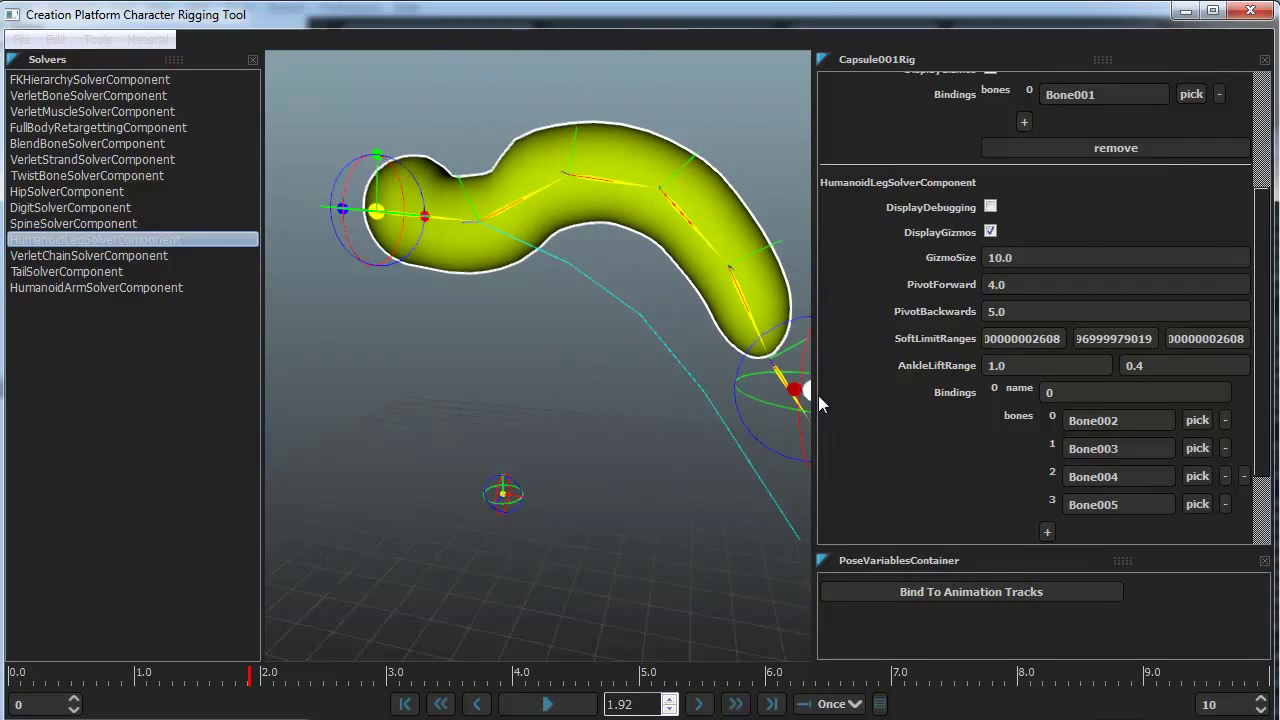
pyautogui.hotkey('ctrl', 'z')
pyautogui.keyDown('alt'); pyautogui.moveTo(541, 416); pyautogui.dragTo(508, 452); pyautogui.keyUp('alt')
pyautogui.keyDown('alt'); pyautogui.moveTo(553, 448); pyautogui.dragTo(415, 416, button='middle'); pyautogui.keyUp('alt')
pyautogui.scroll(-1, 415, 416)
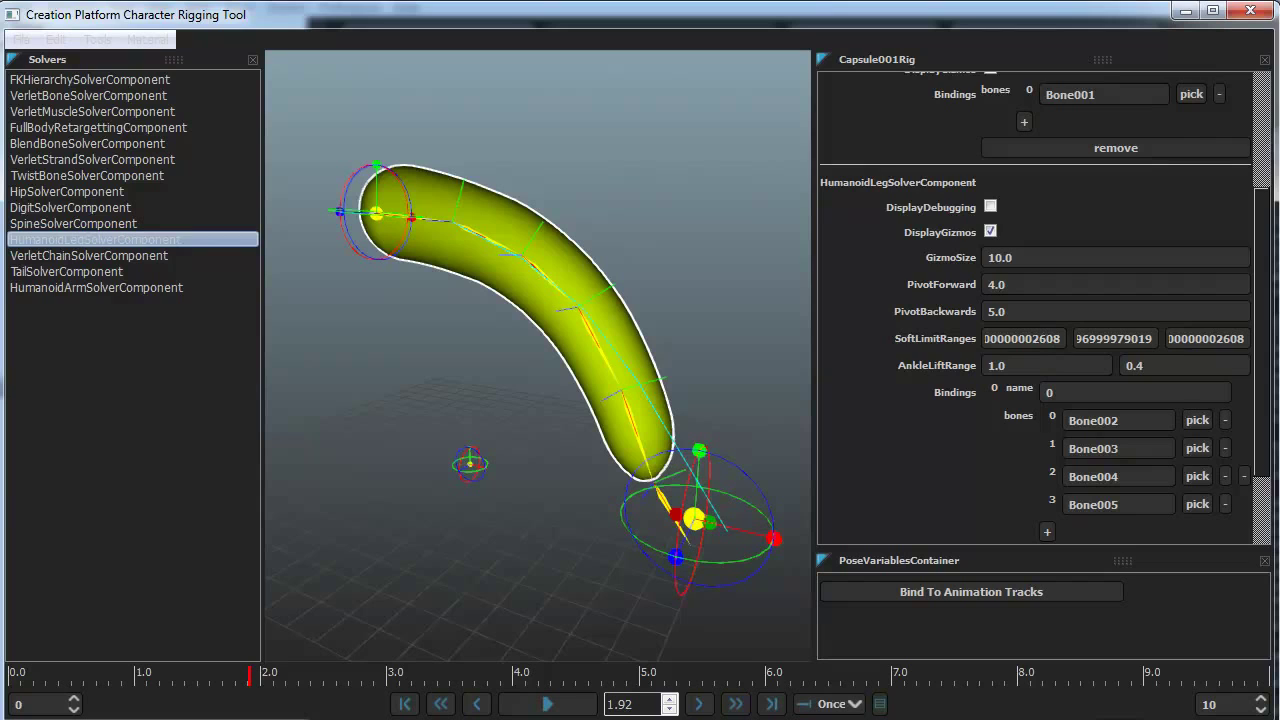
# Set the leg solver's IKBlend0 to 0.0 and bend the limb by posing its bones directly in FK
pyautogui.scroll(-5, 1268, 425)
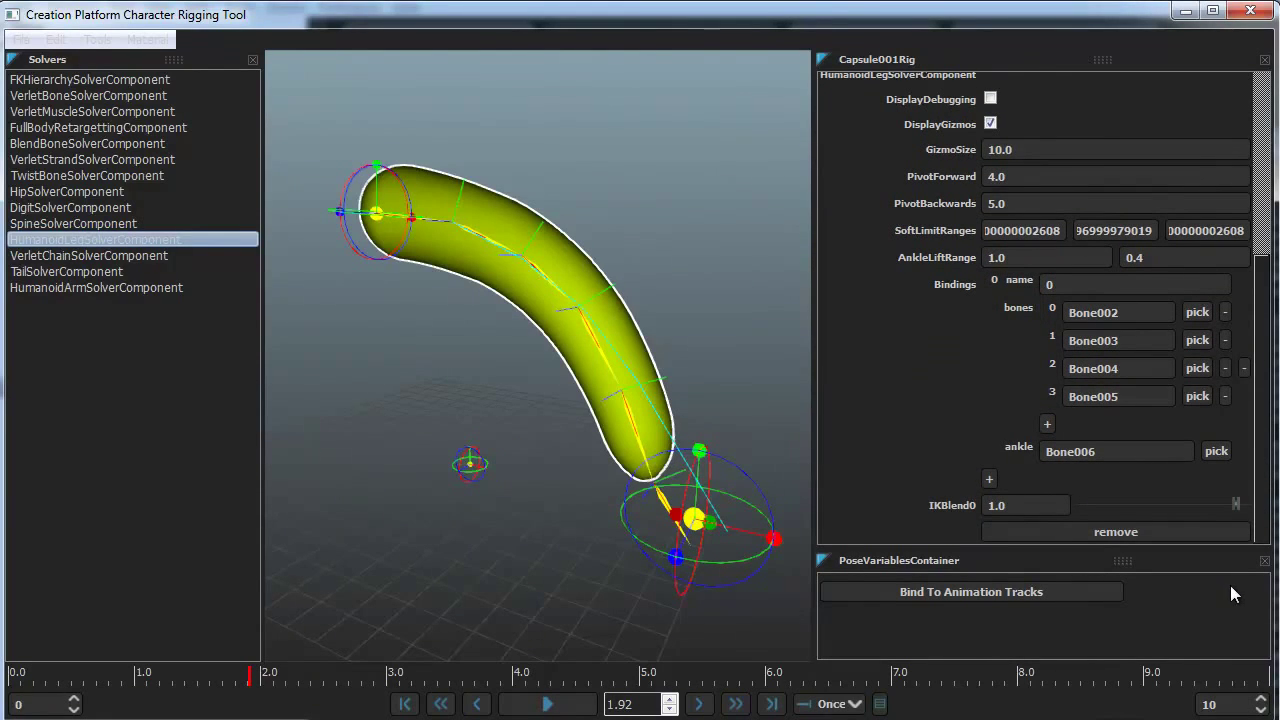
pyautogui.moveTo(1237, 508); pyautogui.dragTo(1066, 503)
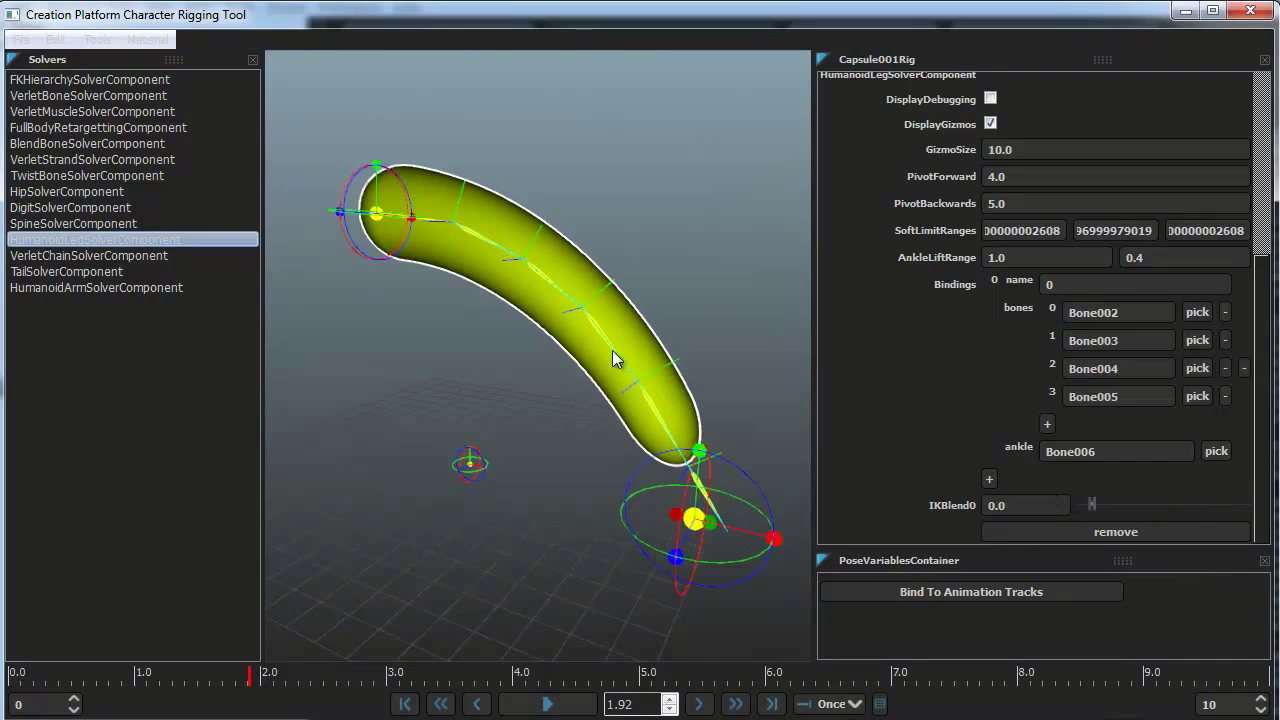
pyautogui.moveTo(614, 351); pyautogui.dragTo(545, 281)
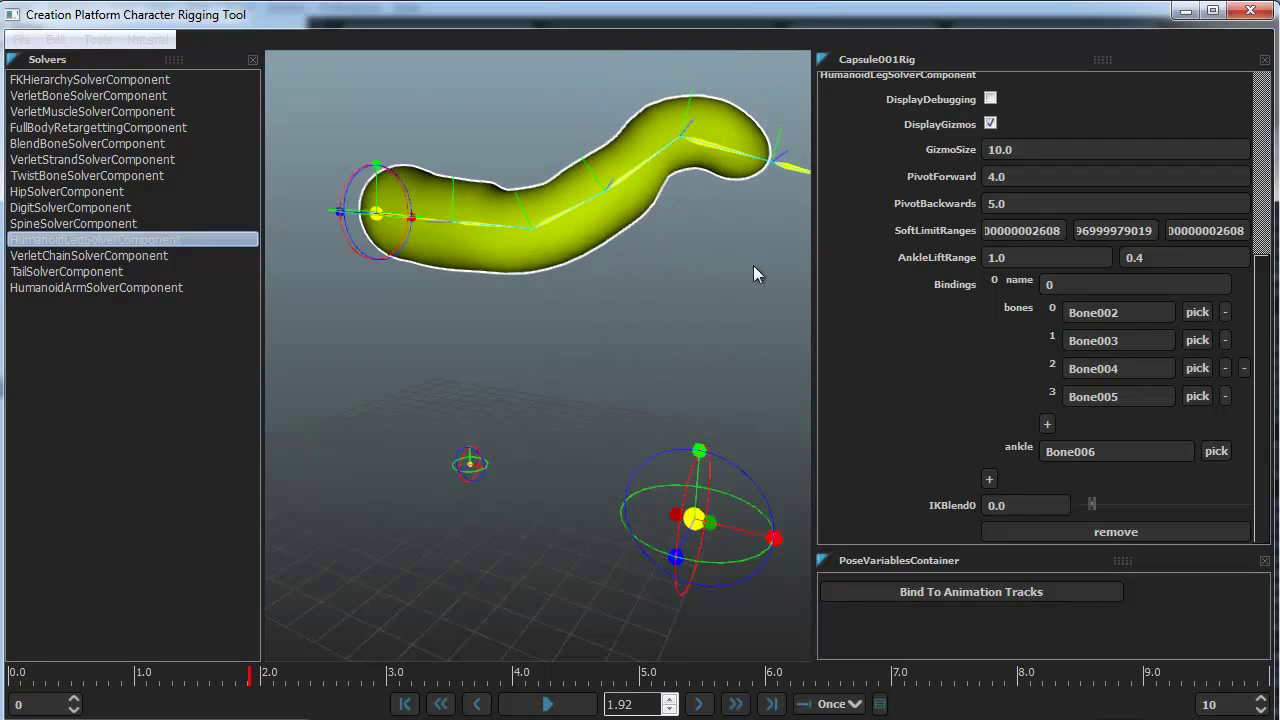
pyautogui.click(411, 217)
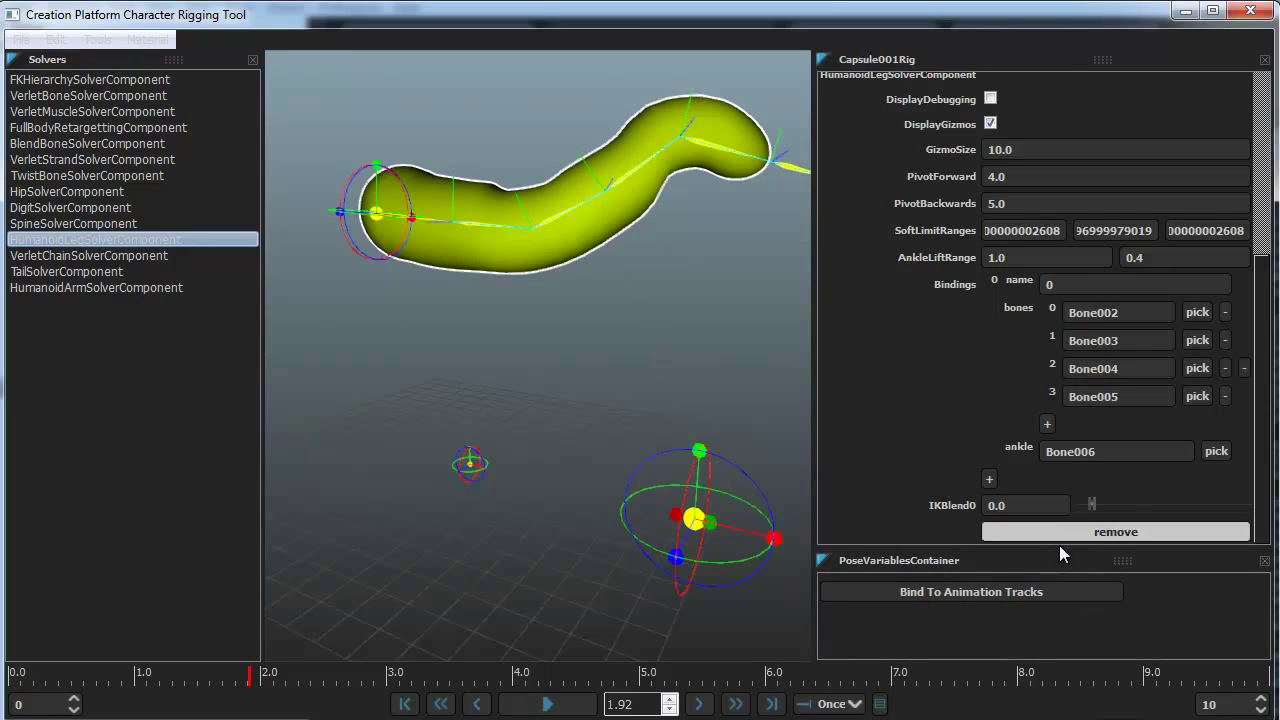
pyautogui.moveTo(1092, 502); pyautogui.dragTo(964, 507)
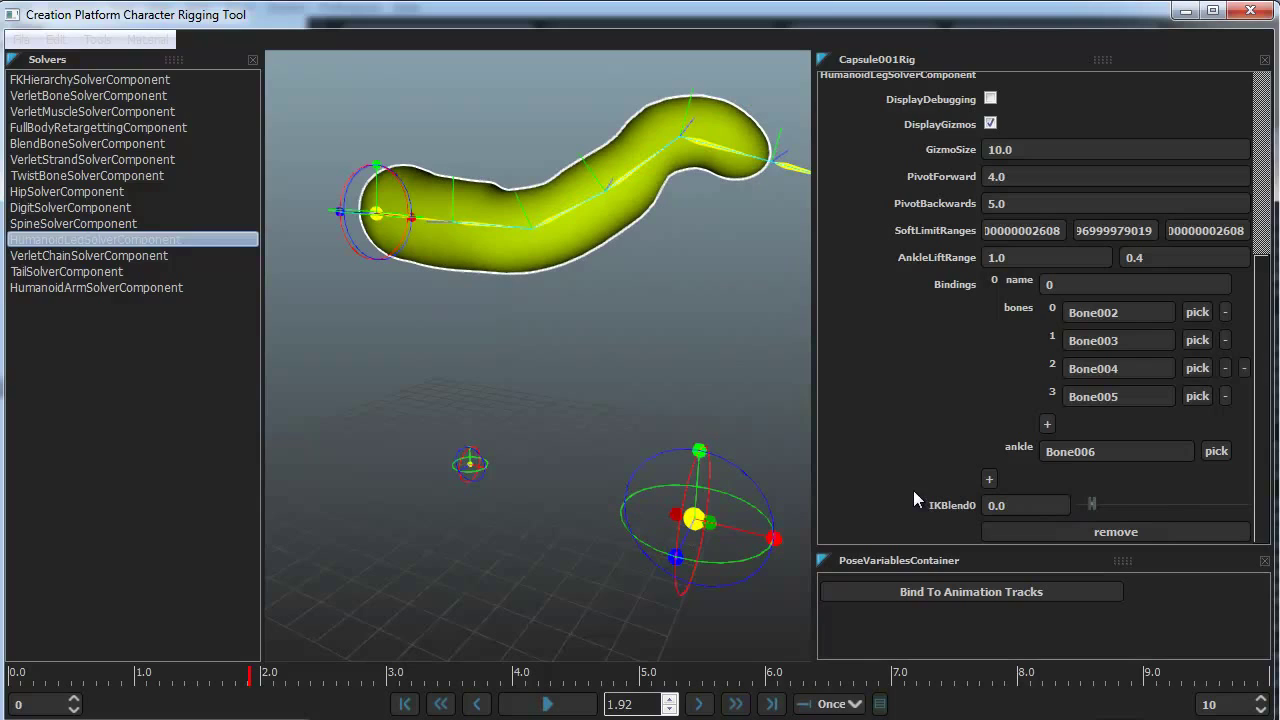
# Deselect the capsule rig and undo the recent FK pose changes on the limb
pyautogui.click(716, 330)
pyautogui.hotkey('ctrl', 'z')
pyautogui.hotkey('ctrl', 'z')
pyautogui.hotkey('ctrl', 'z')
pyautogui.hotkey('ctrl', 'z')
pyautogui.hotkey('ctrl', 'z')
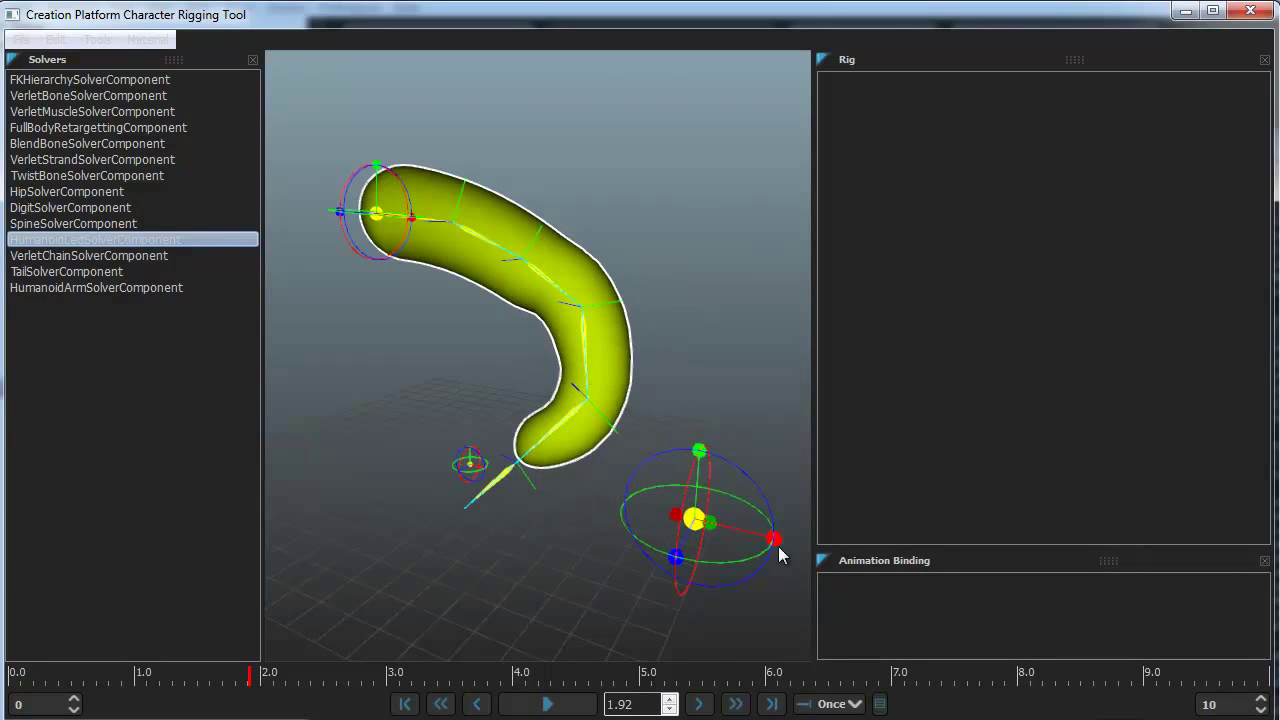
# Move the ankle gizmo to the curled end of the limb and set the leg solver's IKBlend0 to 1.0
pyautogui.moveTo(704, 522); pyautogui.dragTo(563, 452)
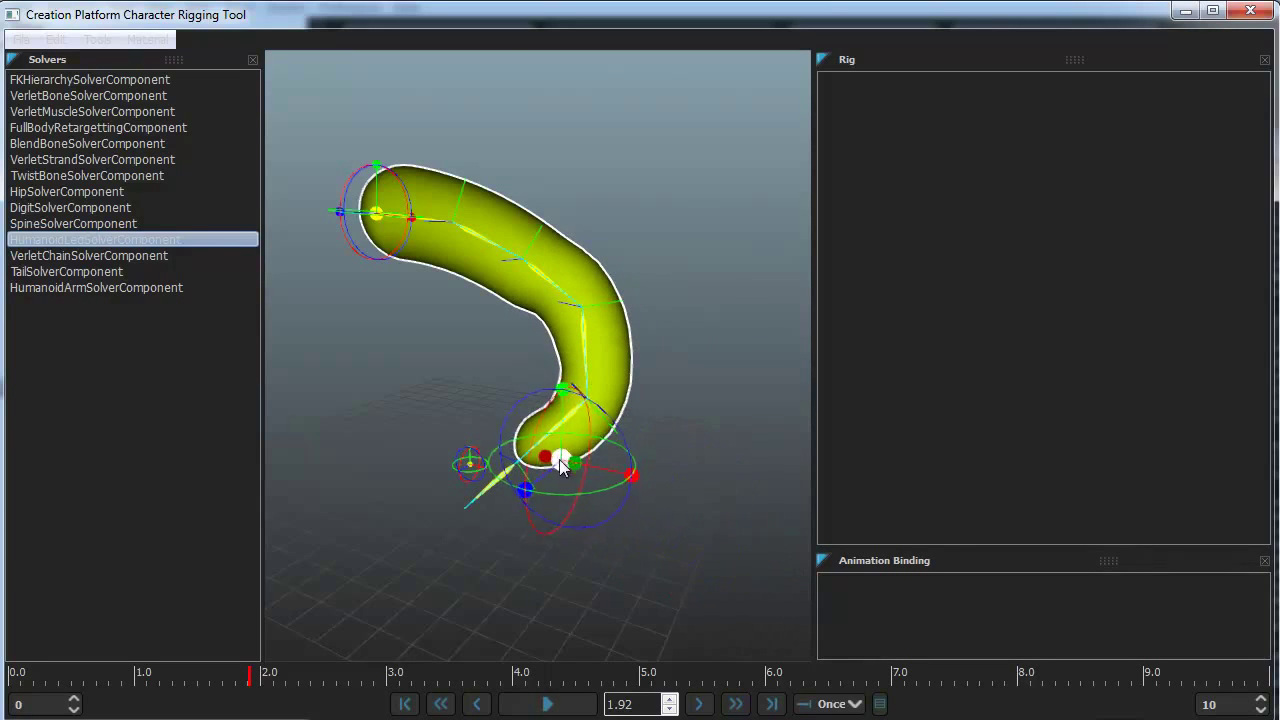
pyautogui.click(588, 370)
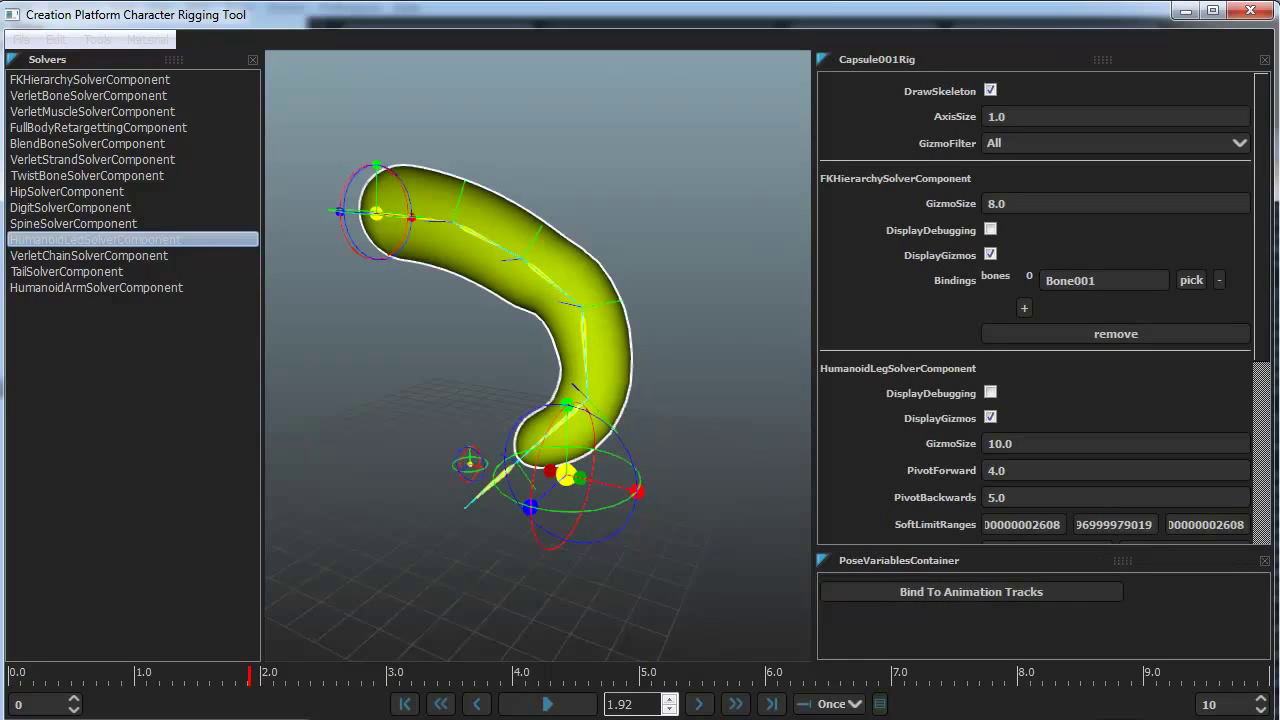
pyautogui.scroll(-5, 1139, 528)
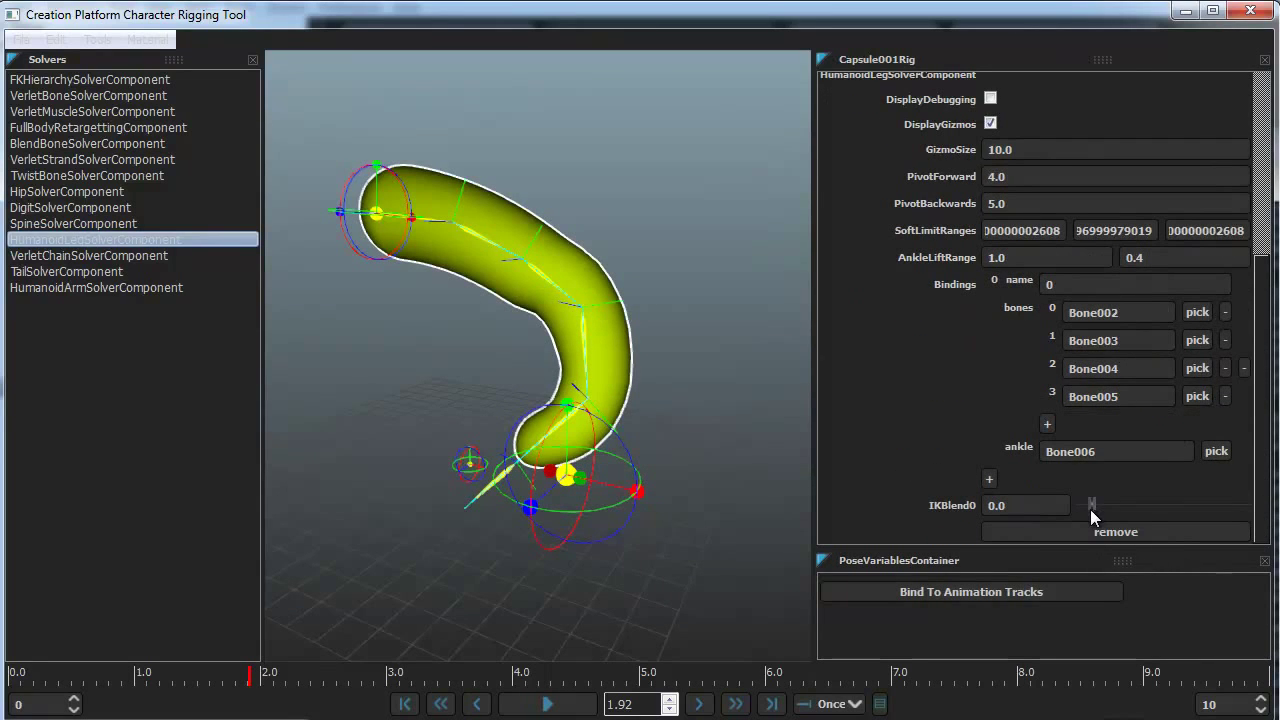
pyautogui.moveTo(1090, 508); pyautogui.dragTo(1240, 508)
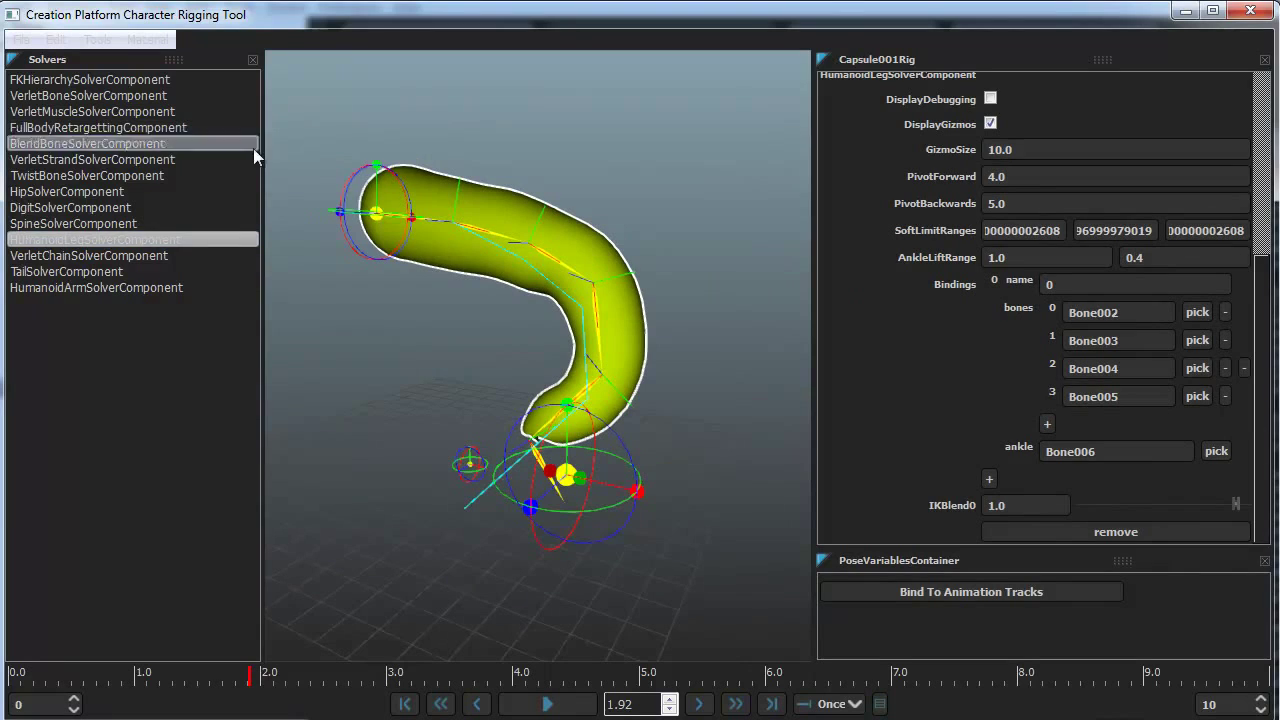
# Test the full IK blend by moving the root gizmo, posing the limb's middle bones and moving the ankle gizmo
pyautogui.moveTo(377, 213); pyautogui.dragTo(462, 176)
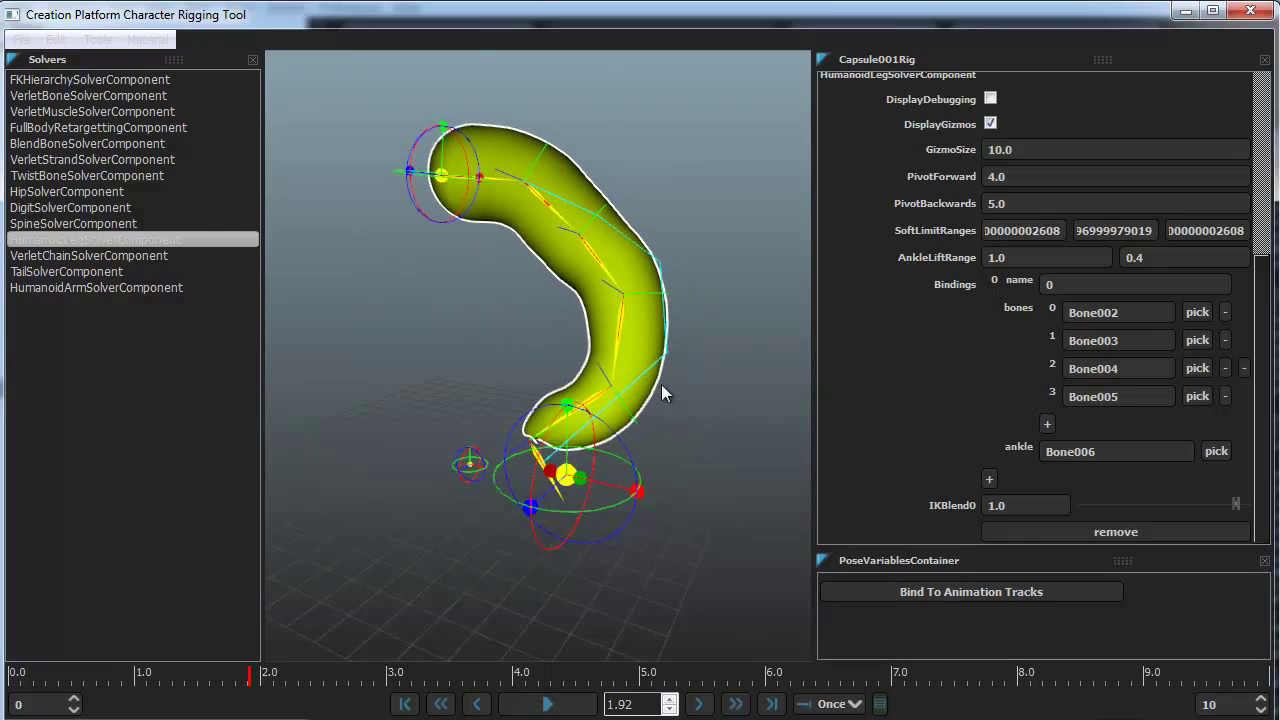
pyautogui.moveTo(652, 367); pyautogui.dragTo(660, 320)
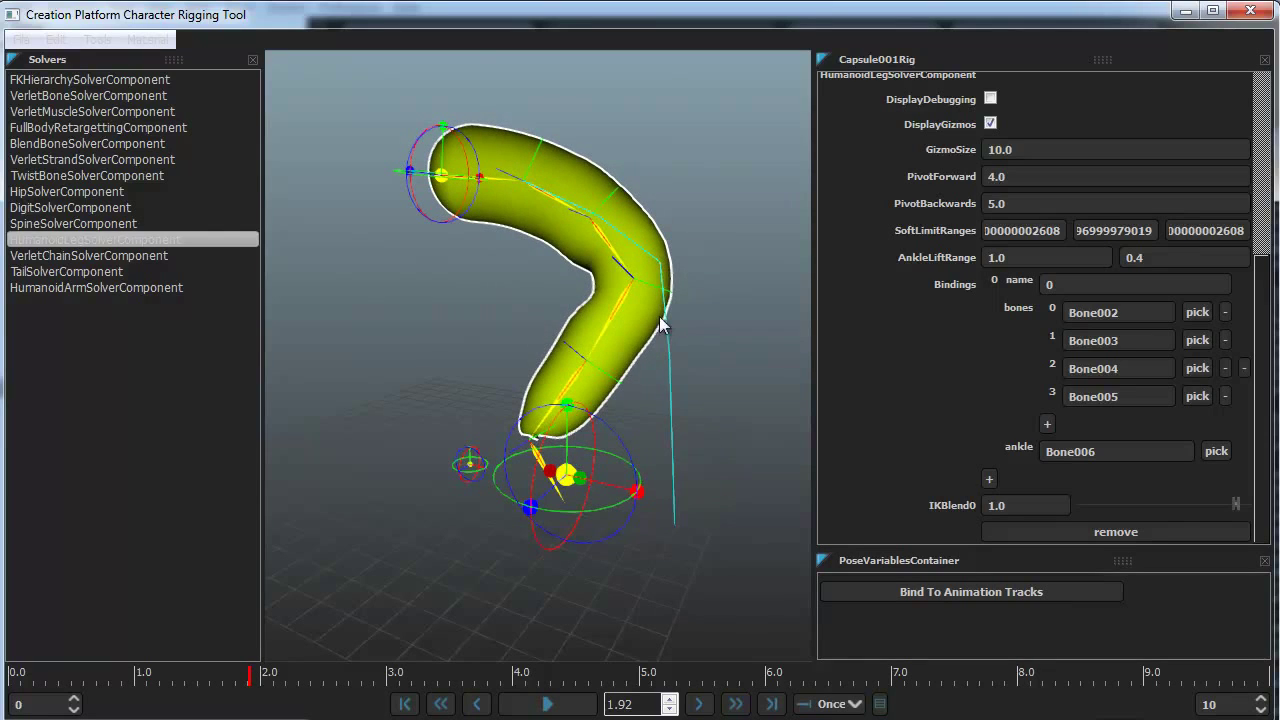
pyautogui.moveTo(641, 248); pyautogui.dragTo(640, 208)
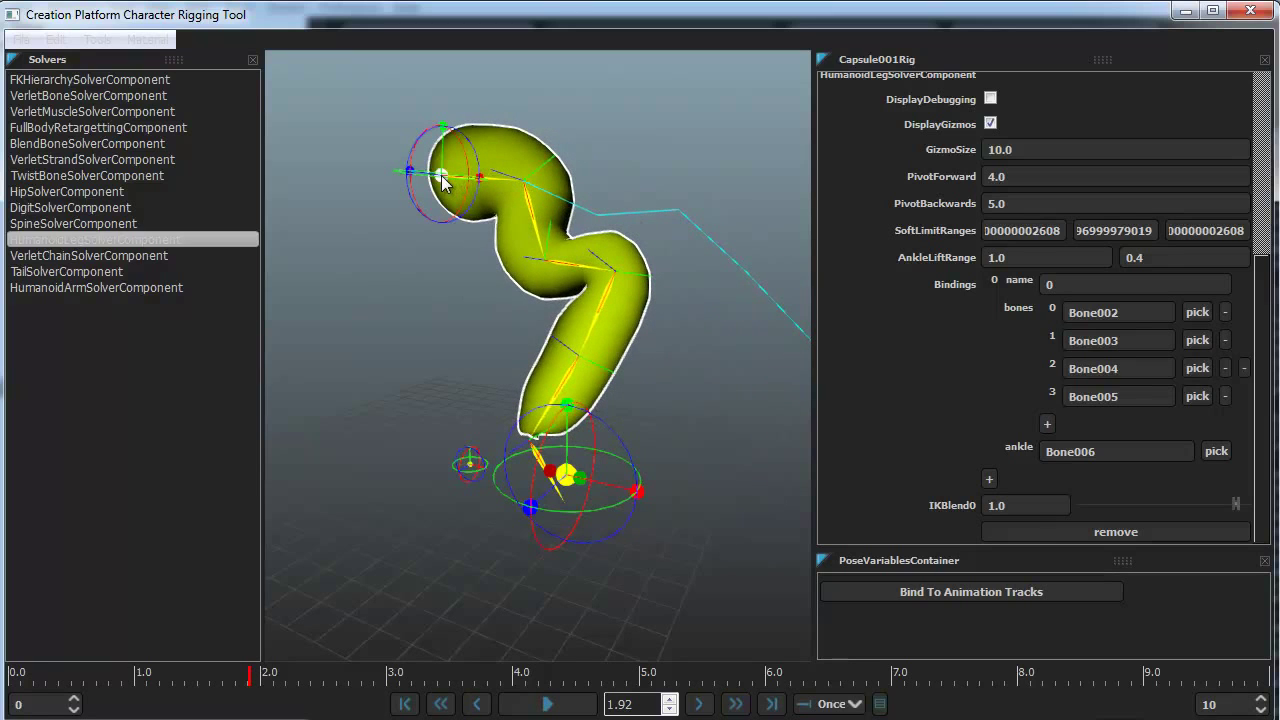
pyautogui.moveTo(437, 170); pyautogui.dragTo(400, 190)
pyautogui.moveTo(613, 227); pyautogui.dragTo(605, 264)
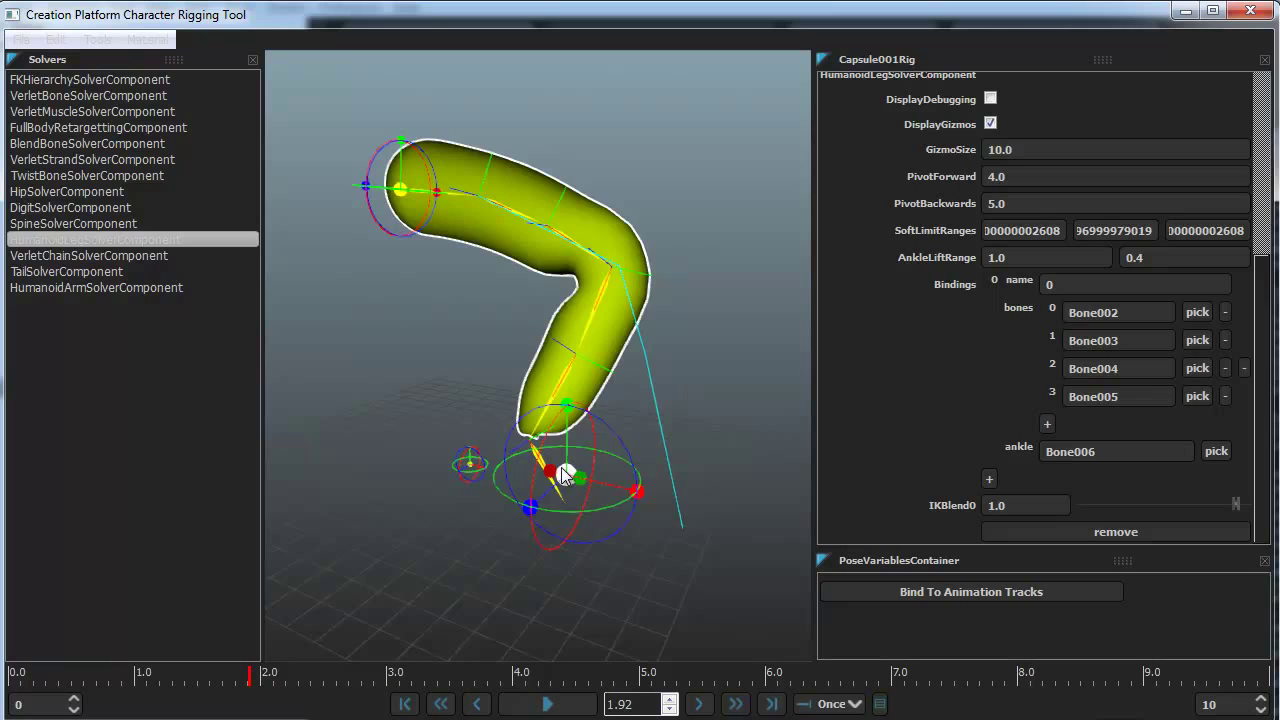
pyautogui.moveTo(563, 475); pyautogui.dragTo(650, 483)
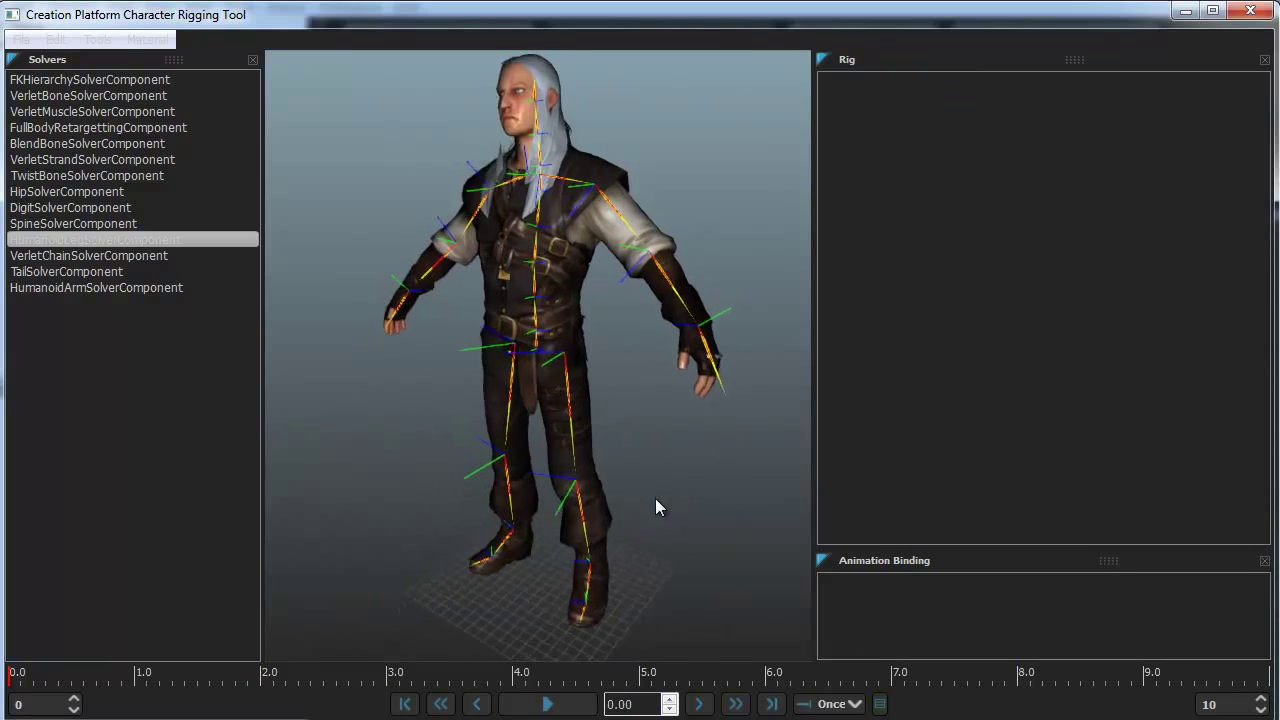
# Select the Geralt character rig, add a HipSolverComponent and bind its bone to Witcher_Simplified:GeraltPelvis
pyautogui.moveTo(656, 499); pyautogui.dragTo(706, 494, button='middle')
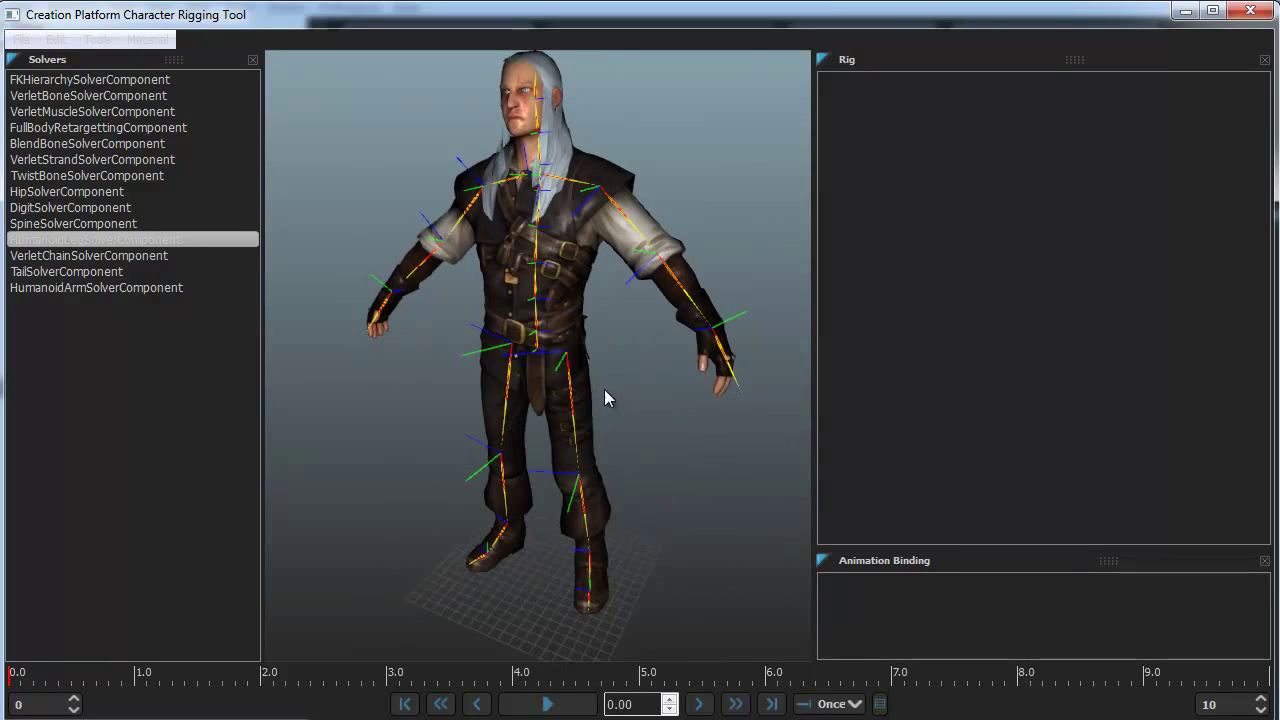
pyautogui.click(565, 342)
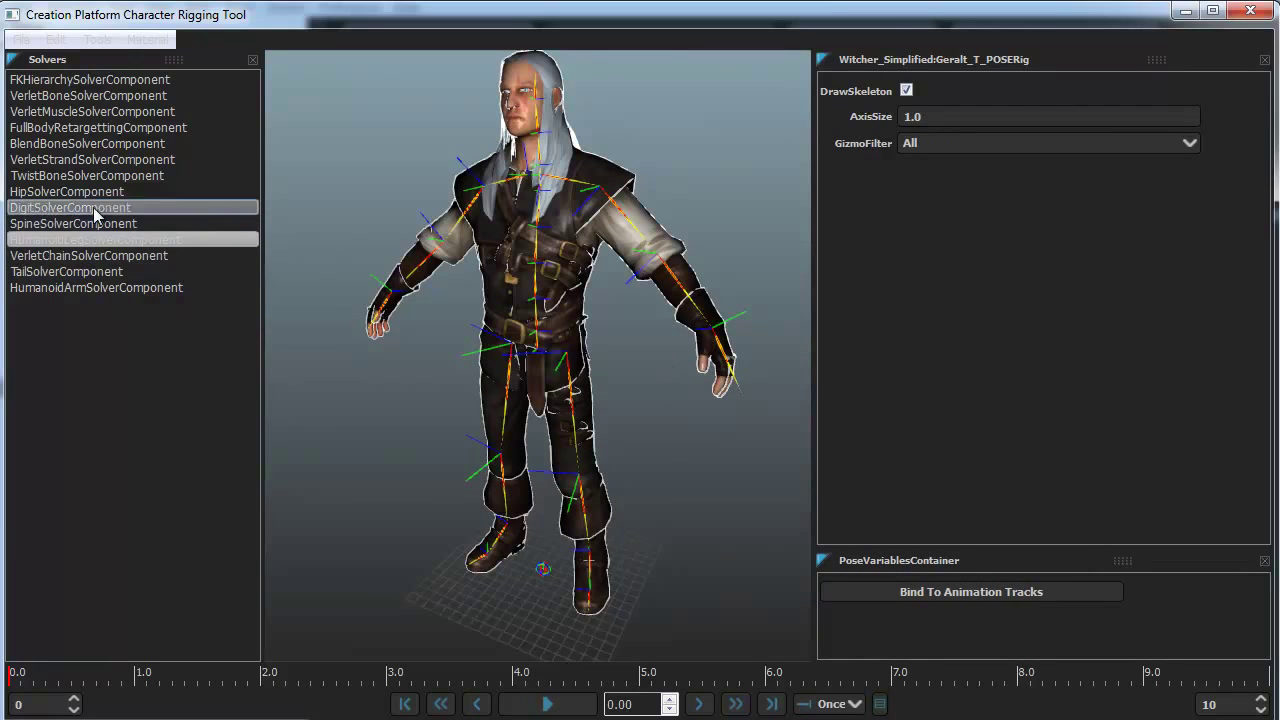
pyautogui.moveTo(49, 187); pyautogui.dragTo(556, 290)
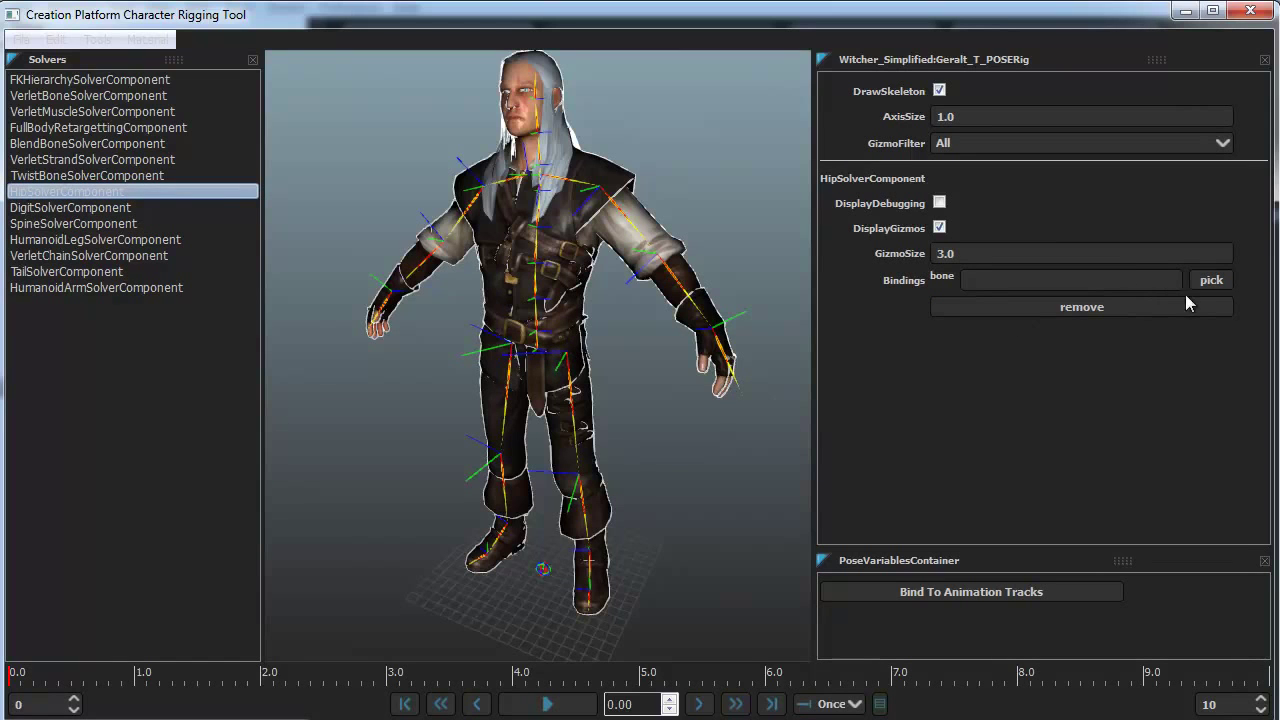
pyautogui.click(1210, 280)
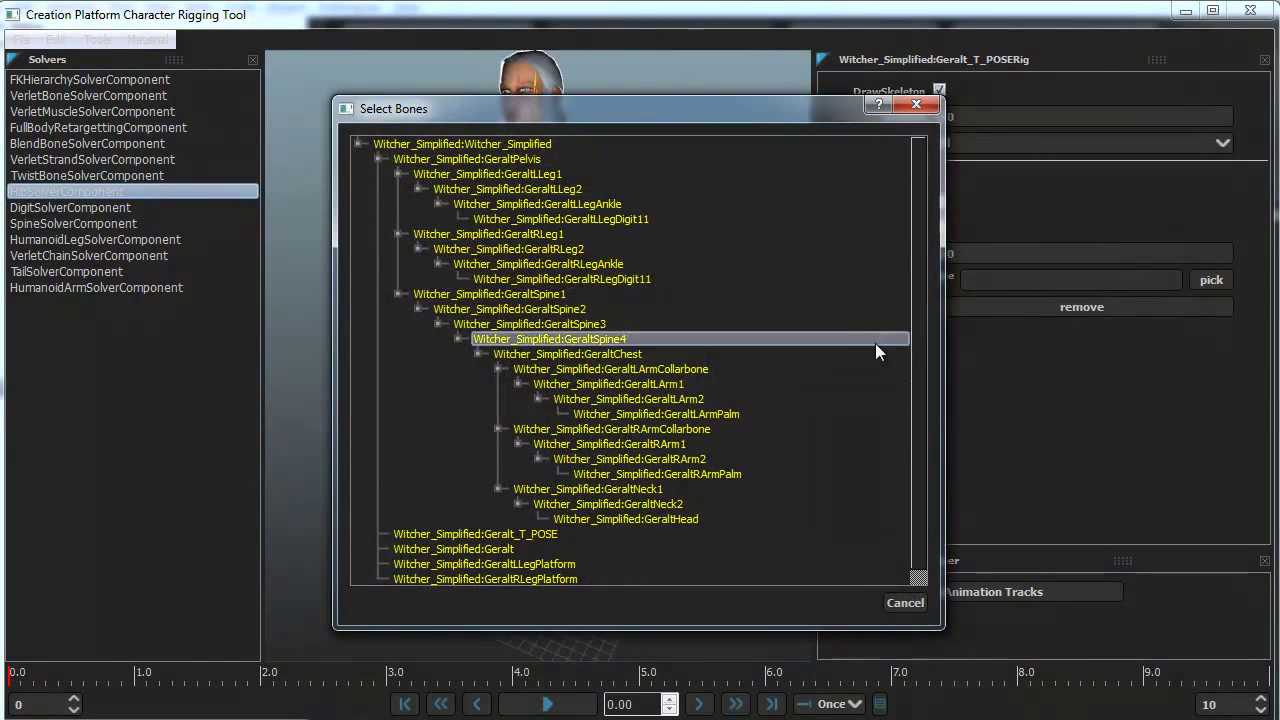
pyautogui.doubleClick(465, 159)
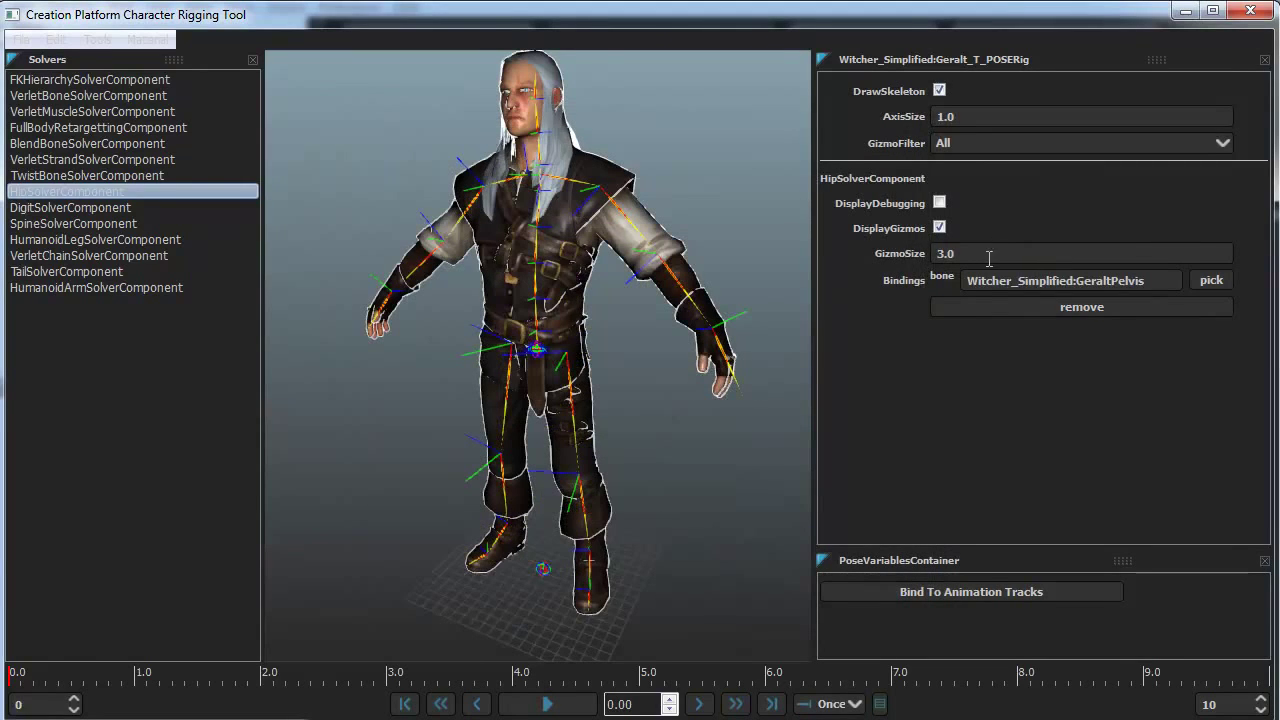
# Set the GizmoSize of the character's hip solver to 15.0
pyautogui.press('Return')
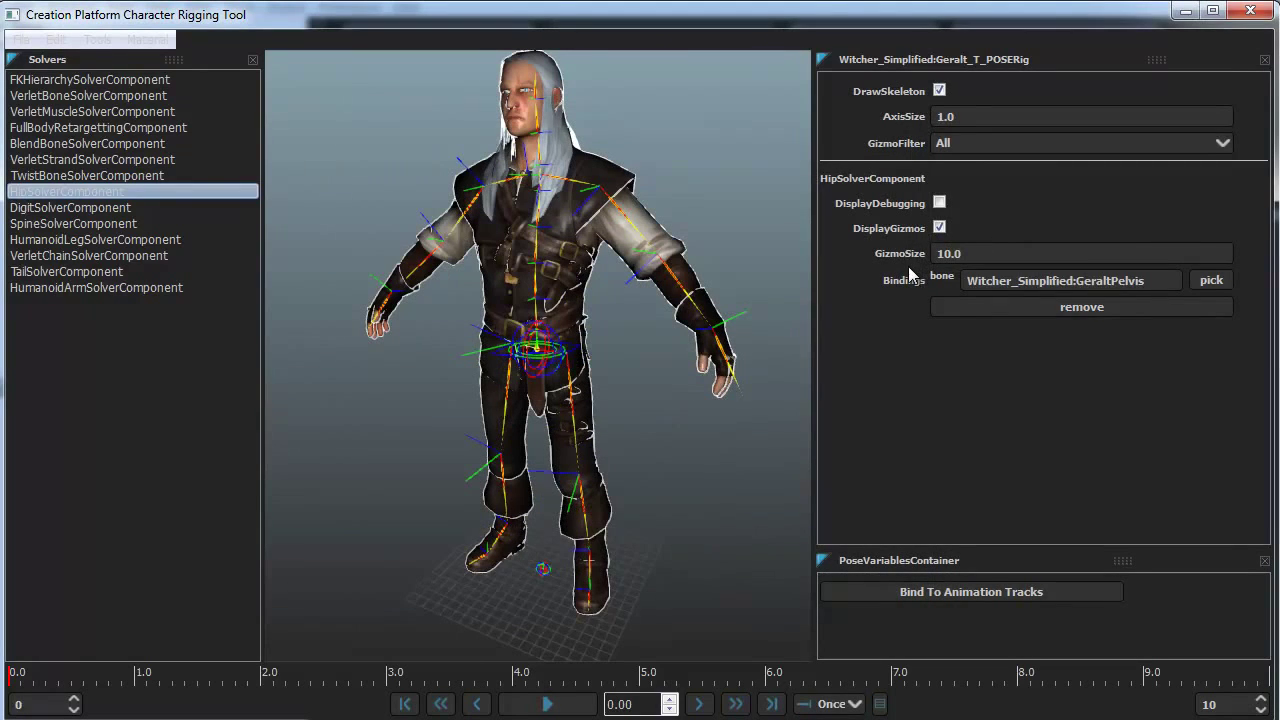
pyautogui.moveTo(962, 254); pyautogui.dragTo(909, 251)
pyautogui.write('15')
pyautogui.press('Return')
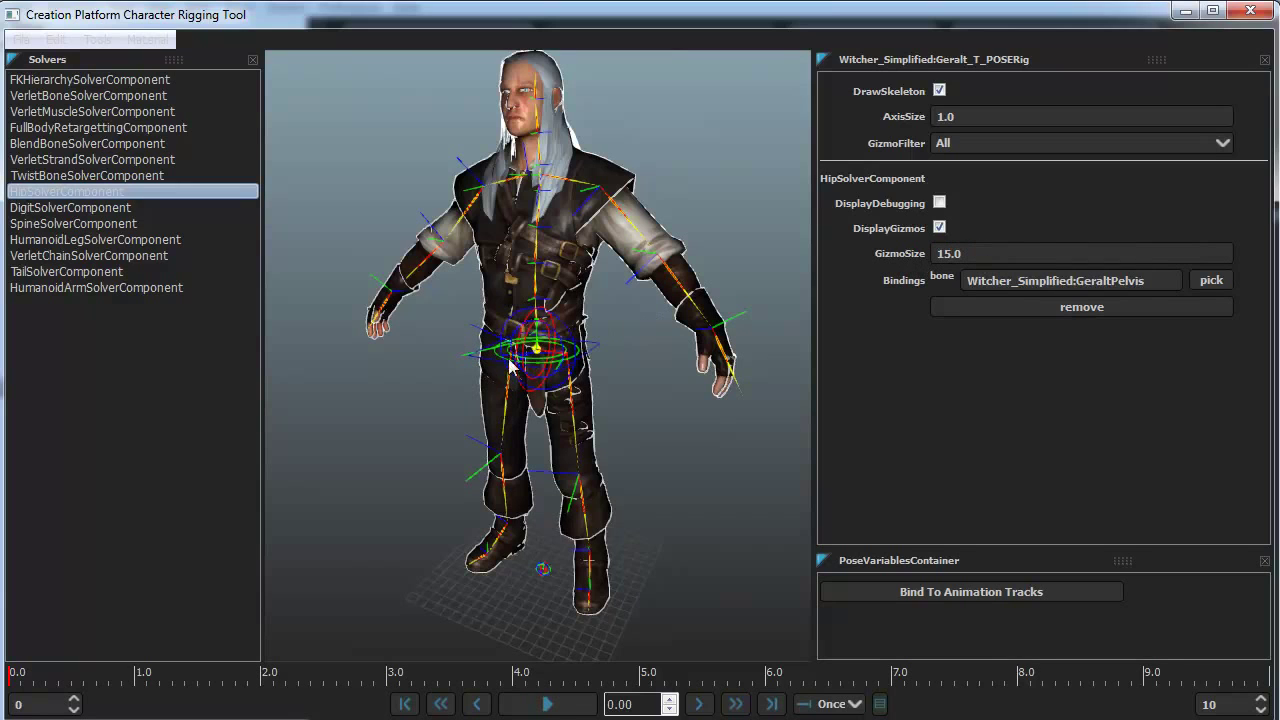
# Try manipulating the character's pelvis with the hip solver gizmo, and undo the change
pyautogui.moveTo(510, 366); pyautogui.dragTo(486, 340)
pyautogui.hotkey('ctrl', 'z')
pyautogui.moveTo(596, 348); pyautogui.dragTo(620, 372)
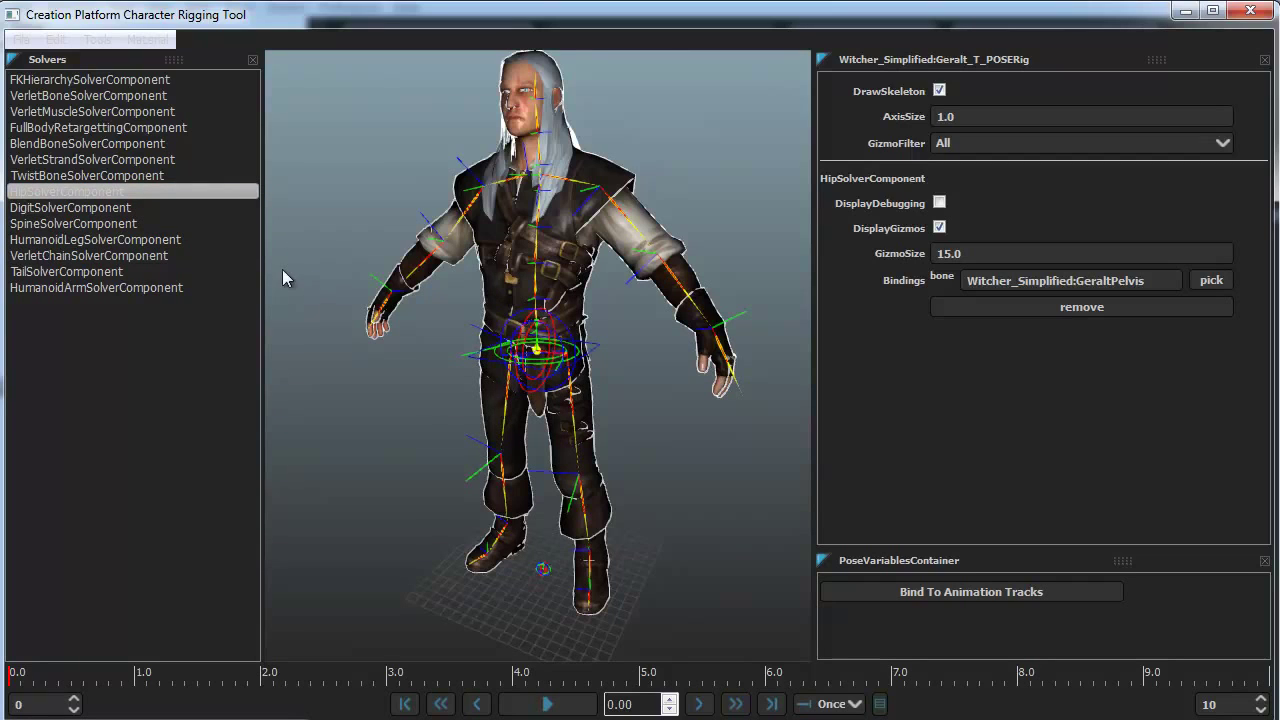
# Add a HumanoidLegSolverComponent to the Geralt rig and create one leg binding with two bone slots
pyautogui.click(87, 240)
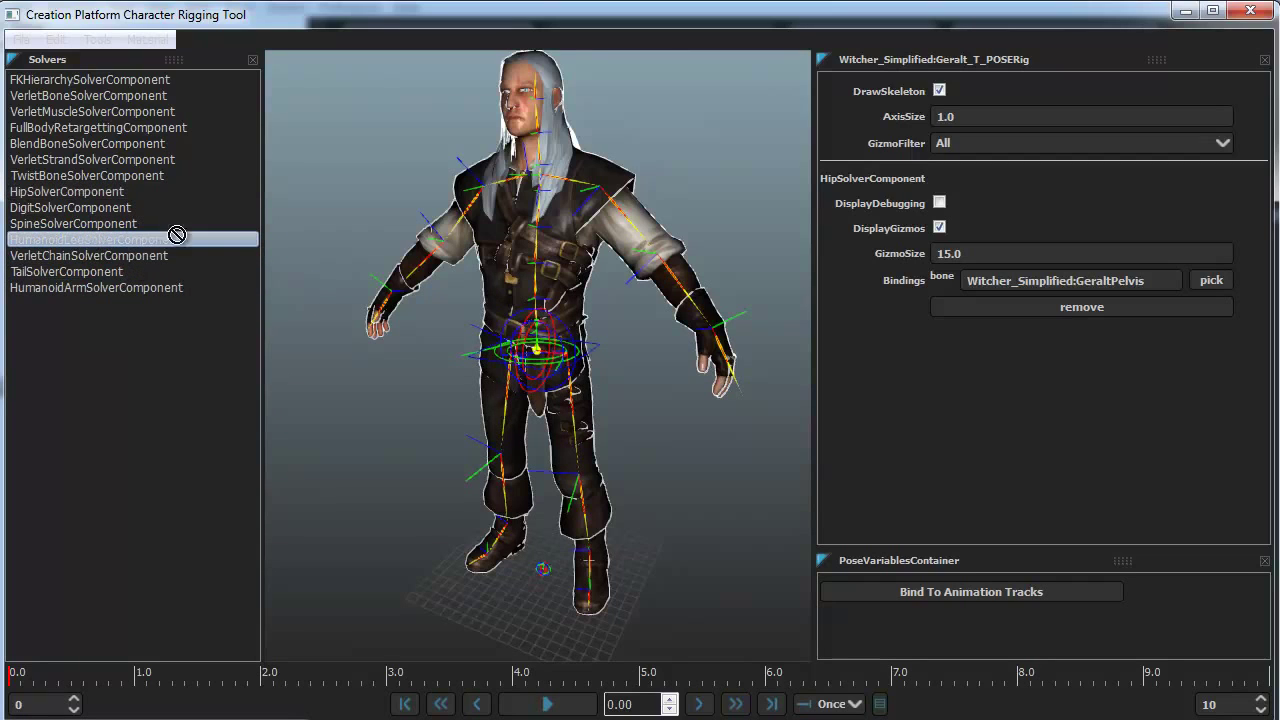
pyautogui.moveTo(555, 272); pyautogui.dragTo(553, 272)
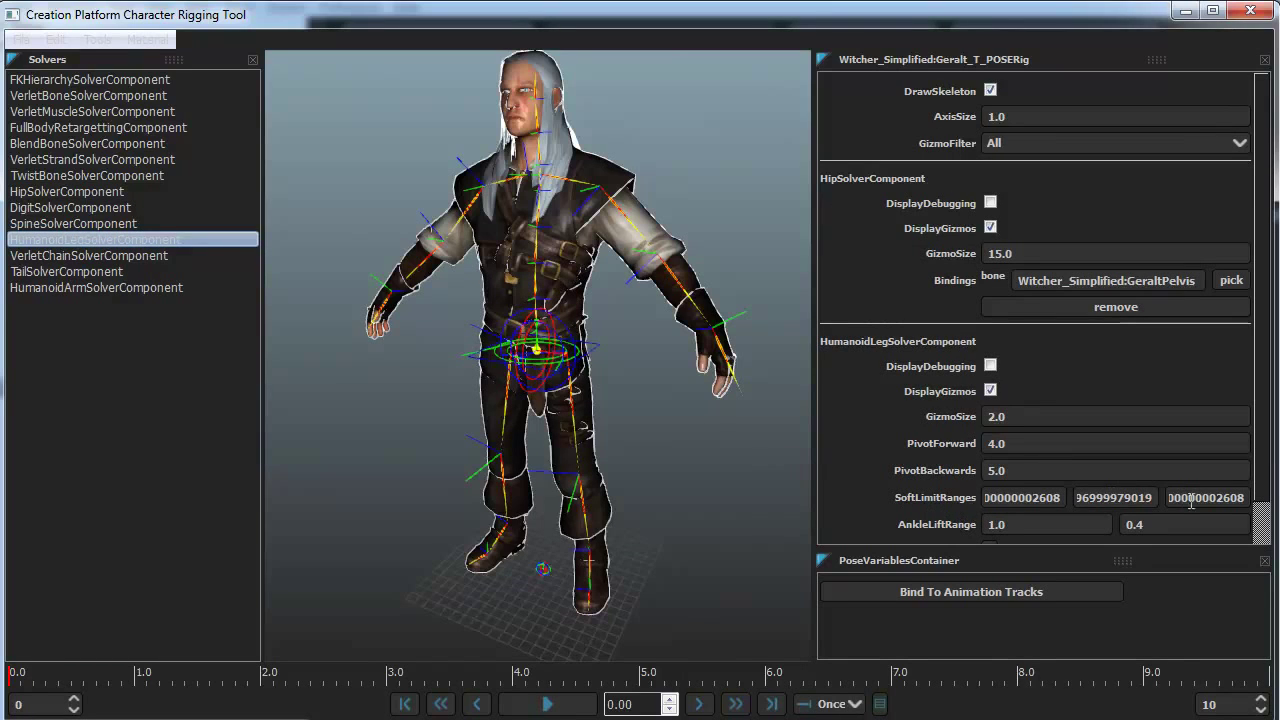
pyautogui.scroll(-2, 1266, 458)
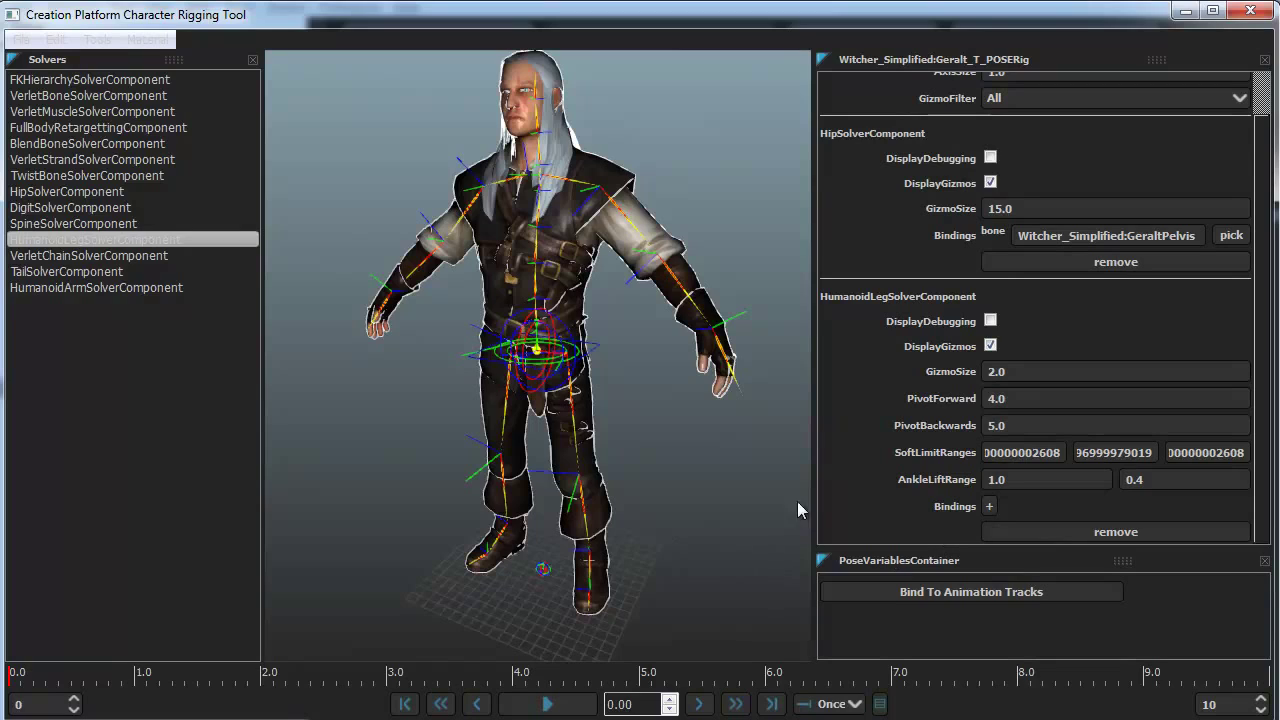
pyautogui.click(993, 509)
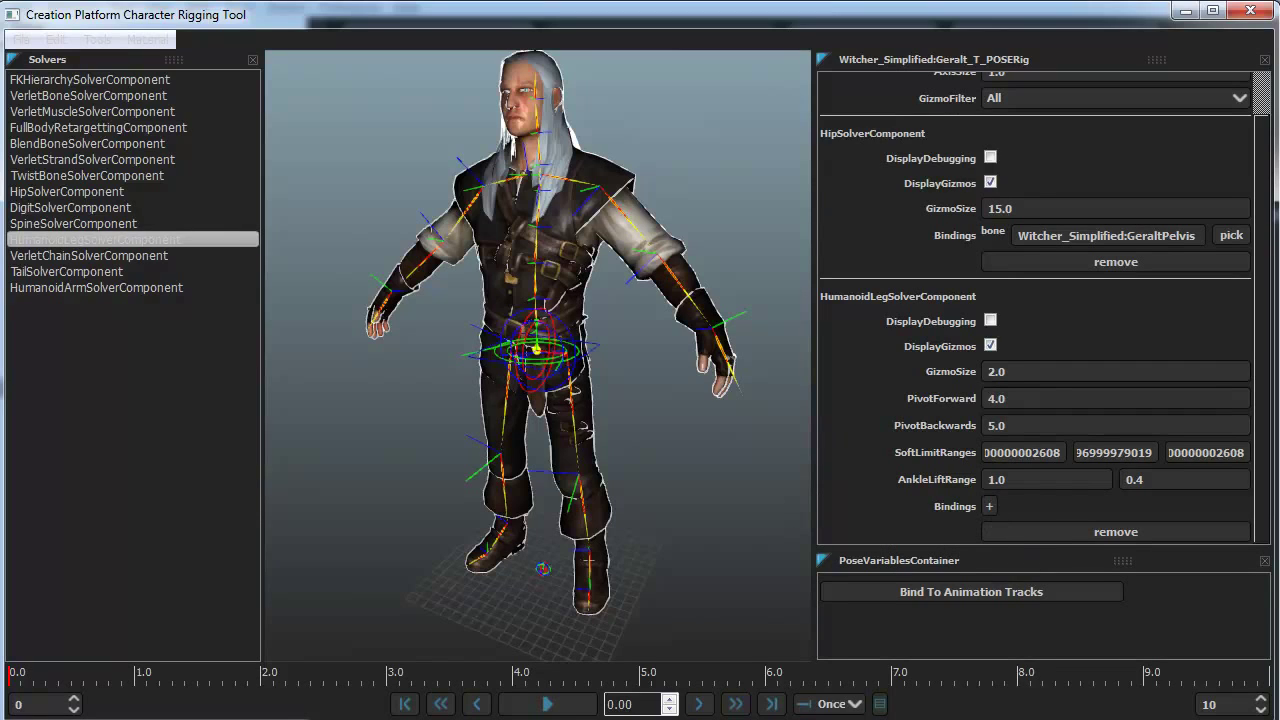
pyautogui.click(990, 345)
pyautogui.click(989, 506)
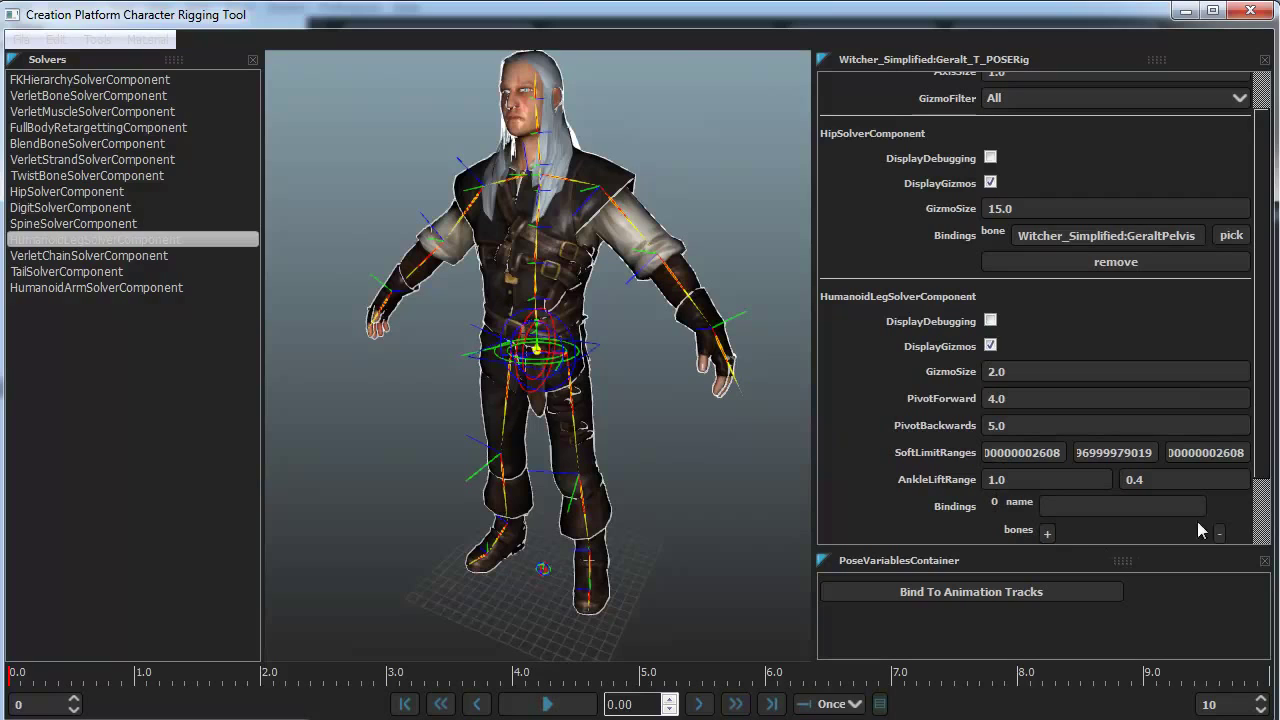
pyautogui.scroll(-2, 1258, 443)
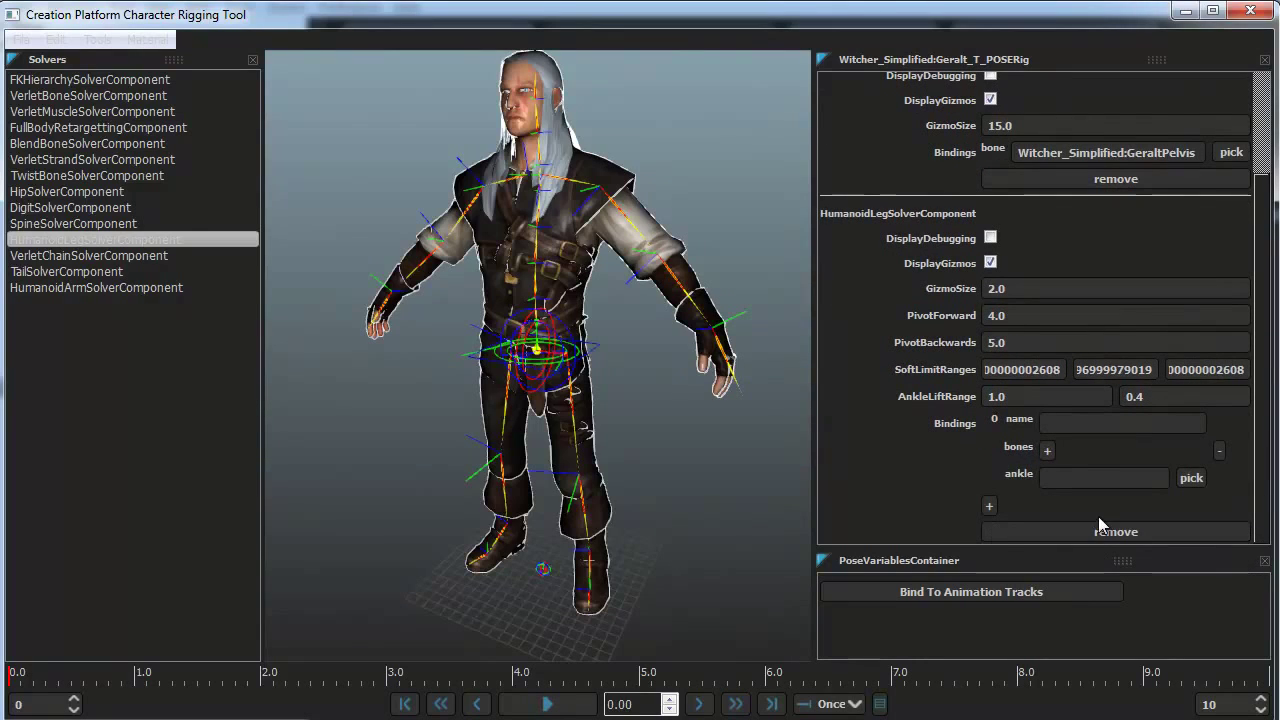
pyautogui.click(1047, 451)
pyautogui.click(1048, 479)
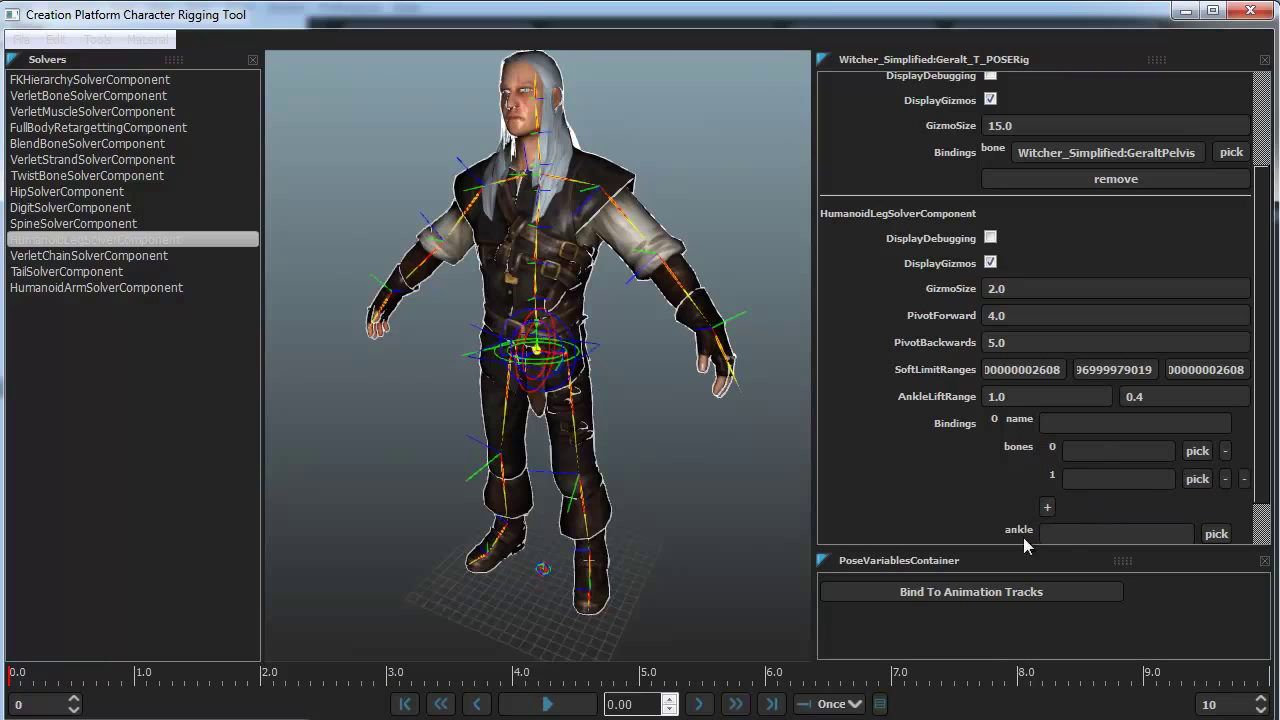
# Bind the leg solver's bone slots 0 and 1 to GeraltLLeg1 and GeraltLLeg2, and its ankle to GeraltLLegAnkle
pyautogui.click(1196, 451)
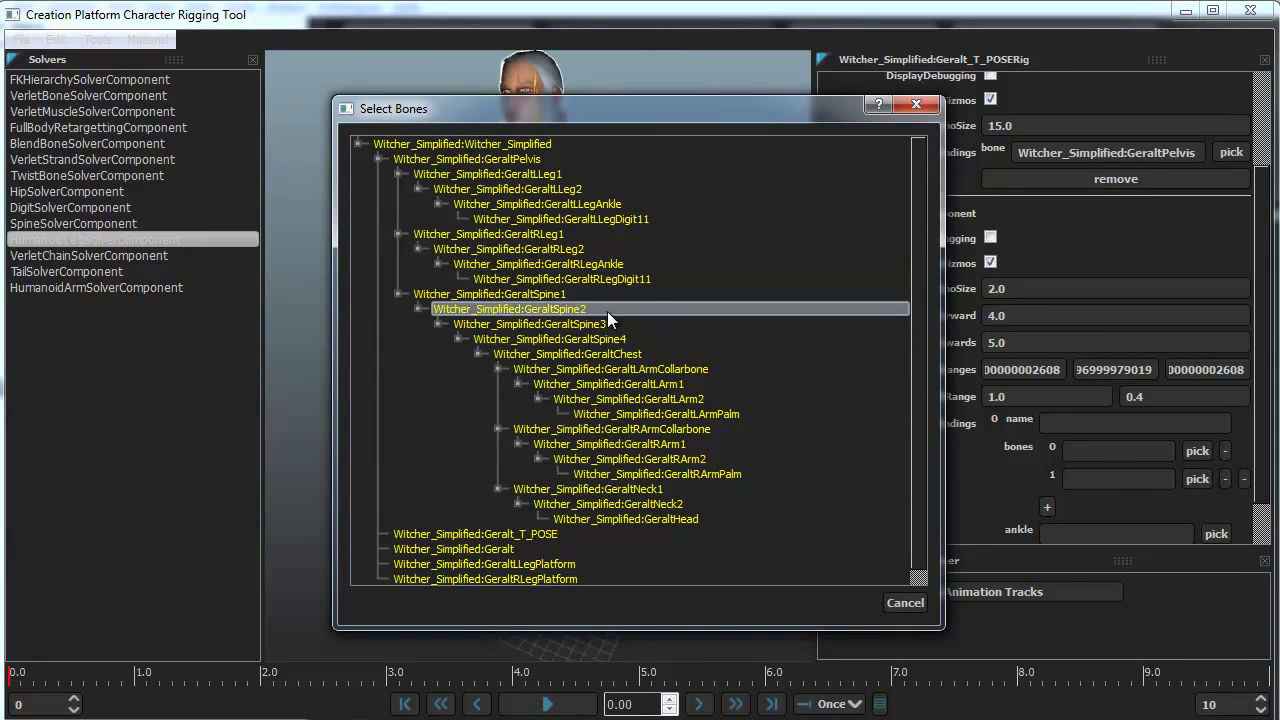
pyautogui.click(550, 176)
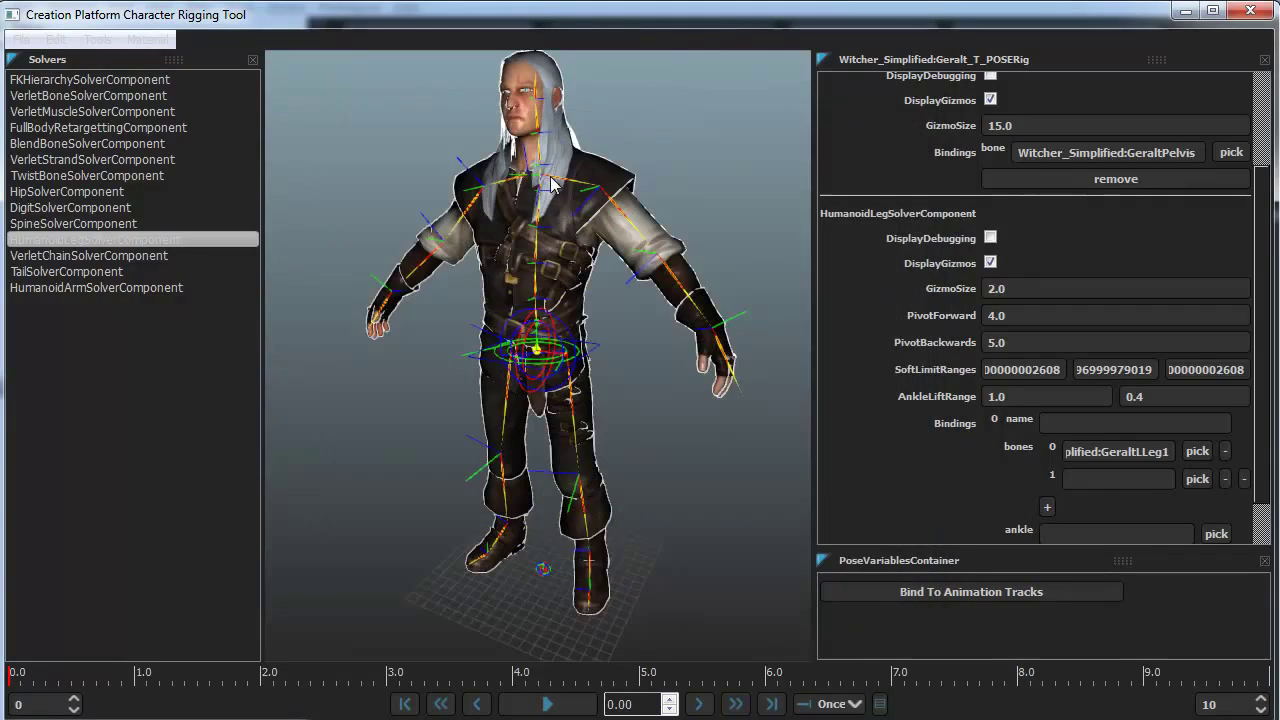
pyautogui.click(1197, 478)
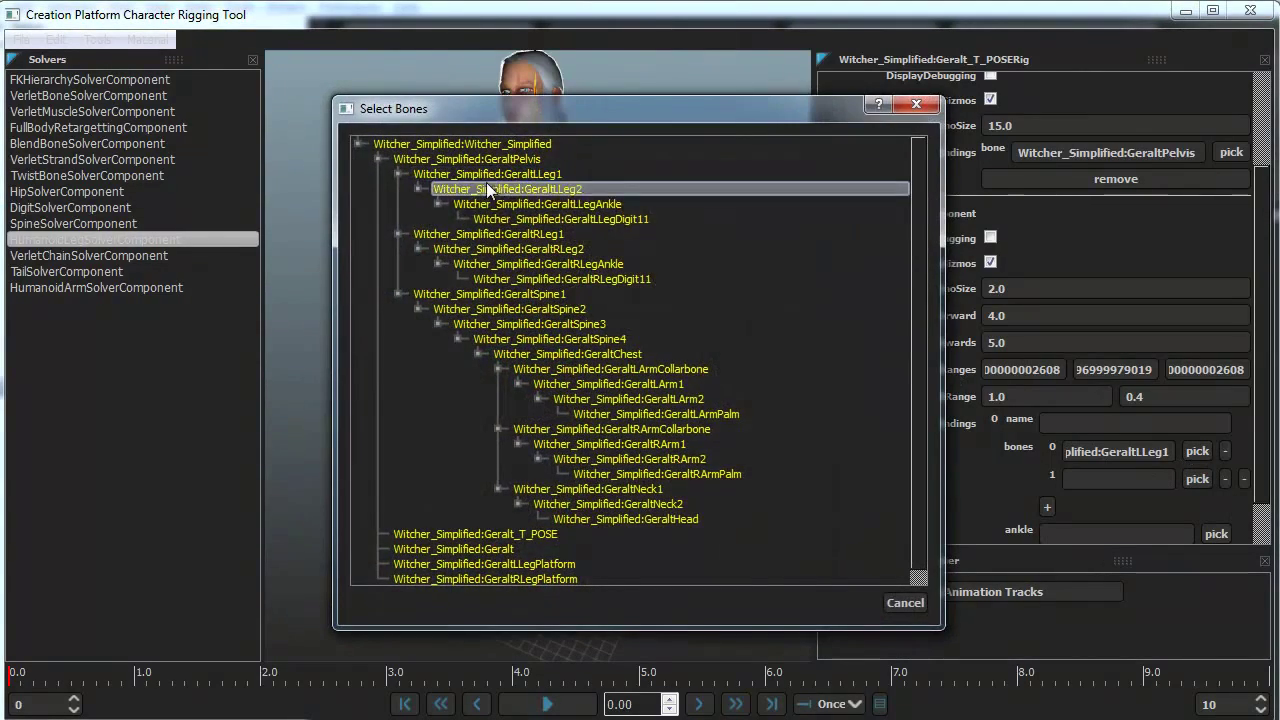
pyautogui.click(548, 191)
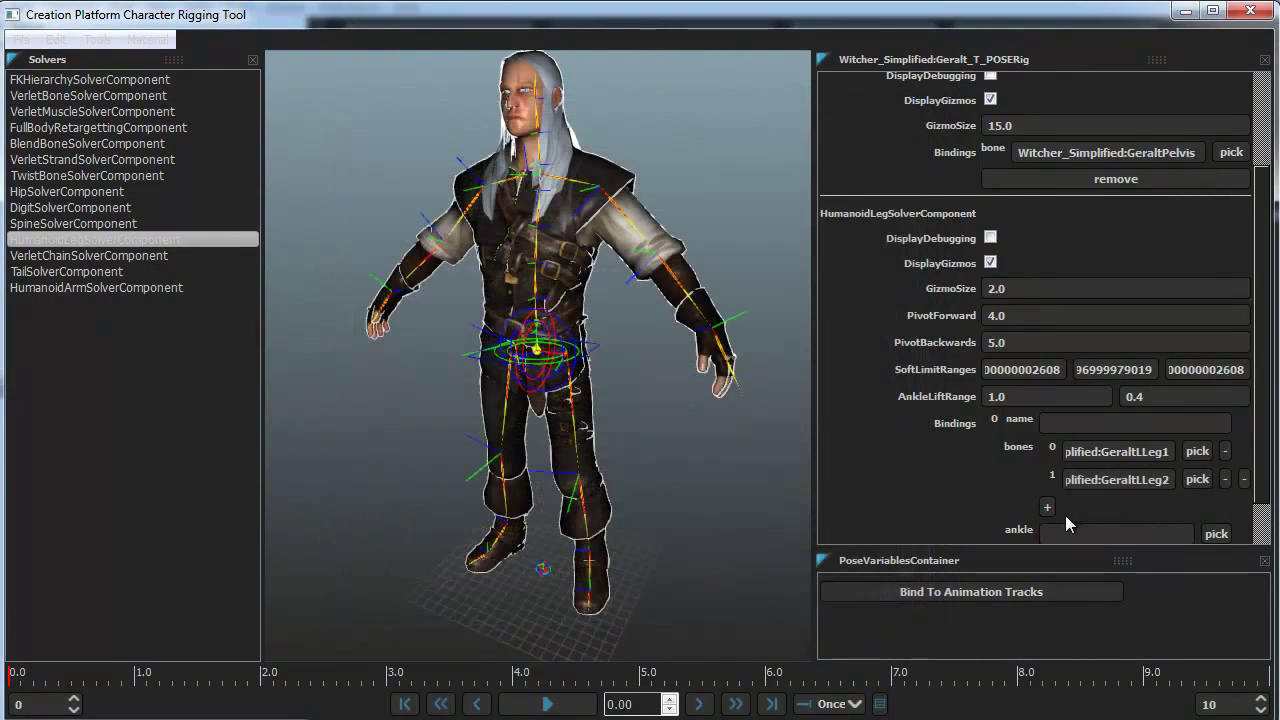
pyautogui.click(1216, 533)
pyautogui.click(586, 203)
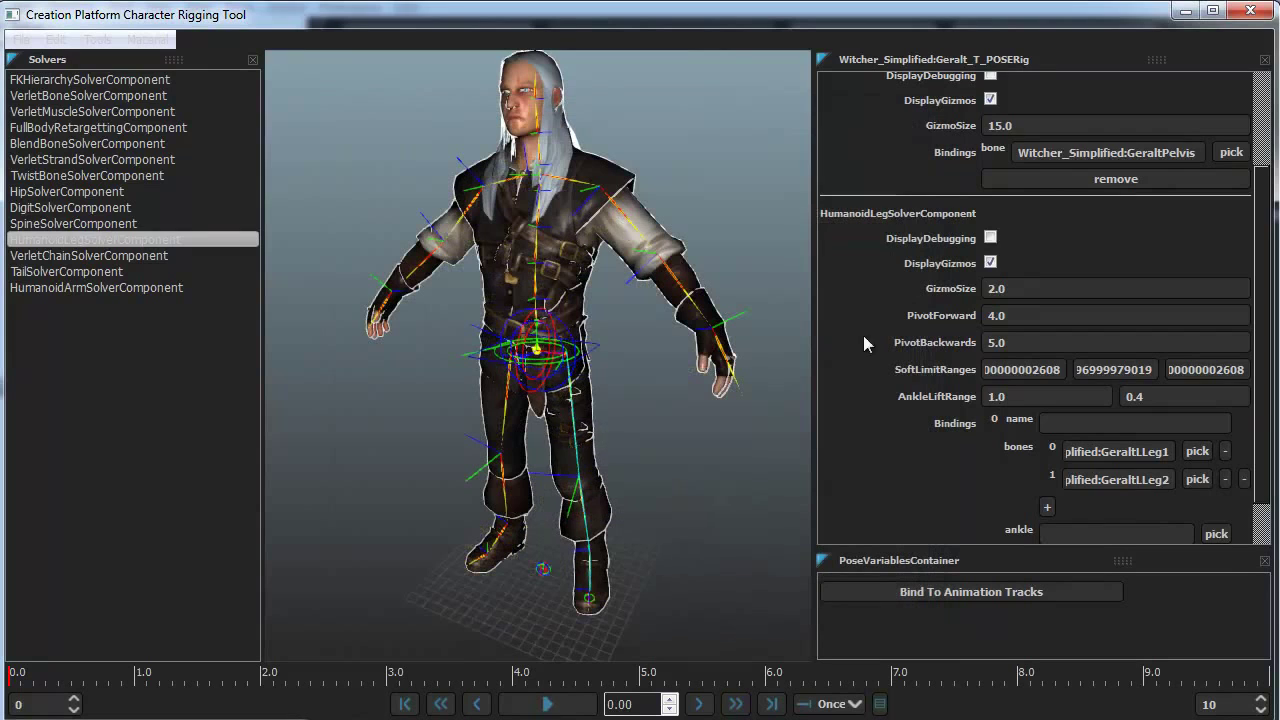
# Set the GizmoSize of the character's HumanoidLegSolverComponent to 15.0
pyautogui.scroll(-1, 1262, 455)
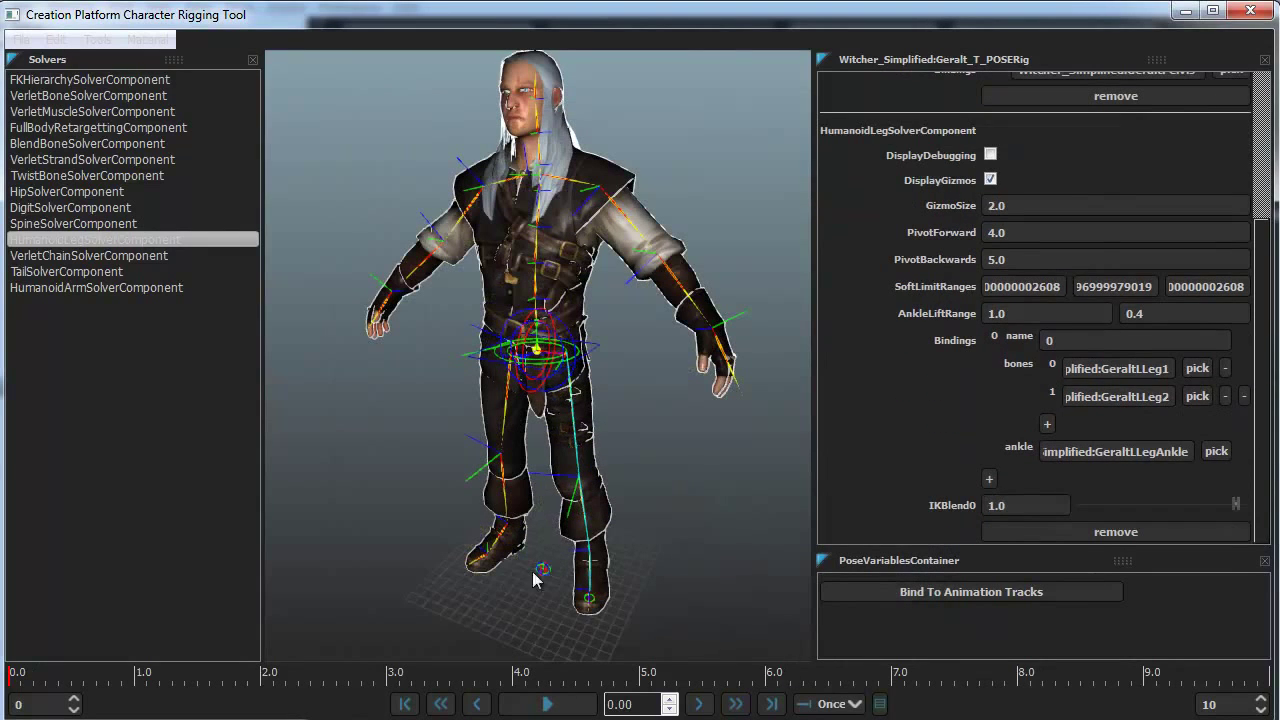
pyautogui.click(648, 542)
pyautogui.moveTo(692, 556); pyautogui.dragTo(529, 521, button='middle')
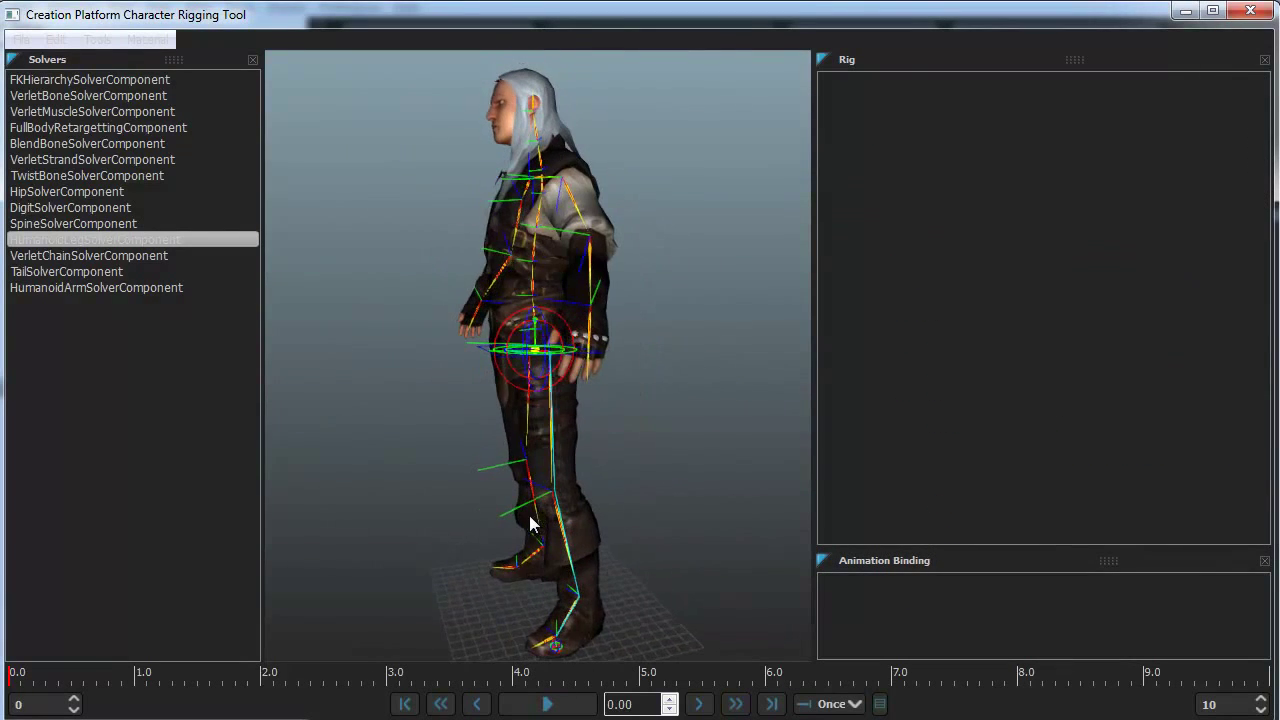
pyautogui.click(585, 537)
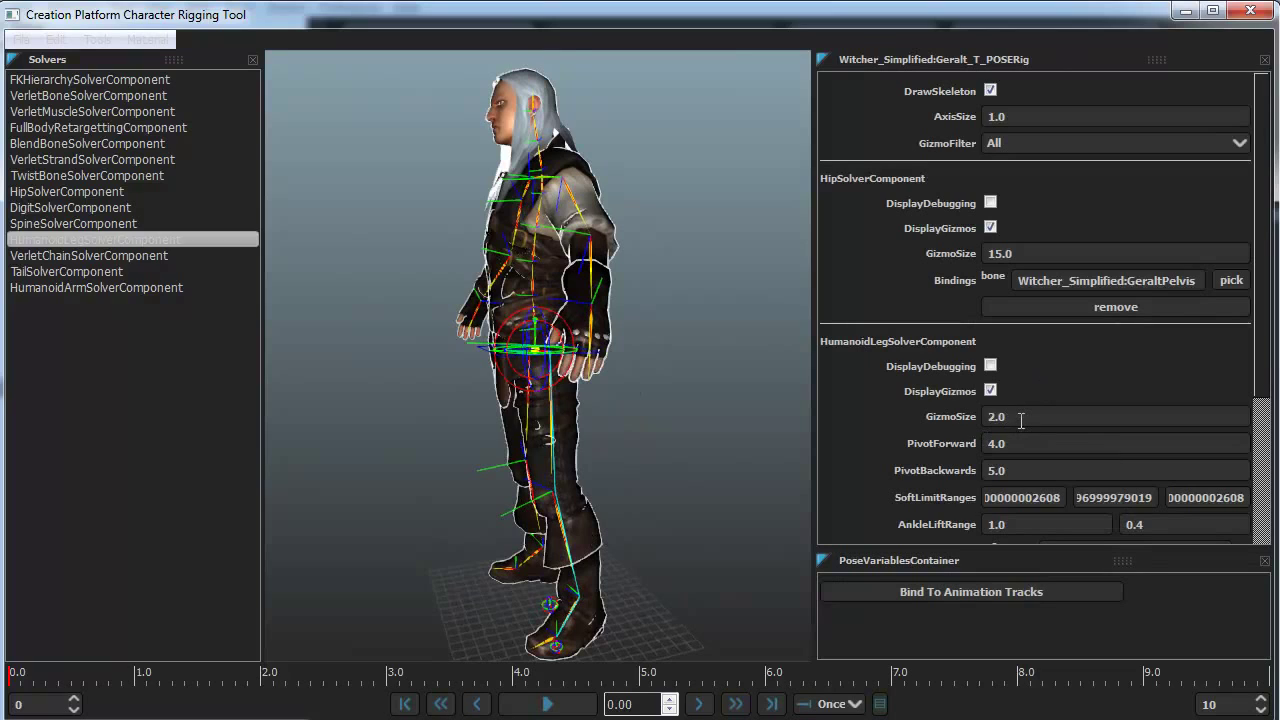
pyautogui.click(992, 422)
pyautogui.write('15')
pyautogui.press('Delete')
pyautogui.press('Return')
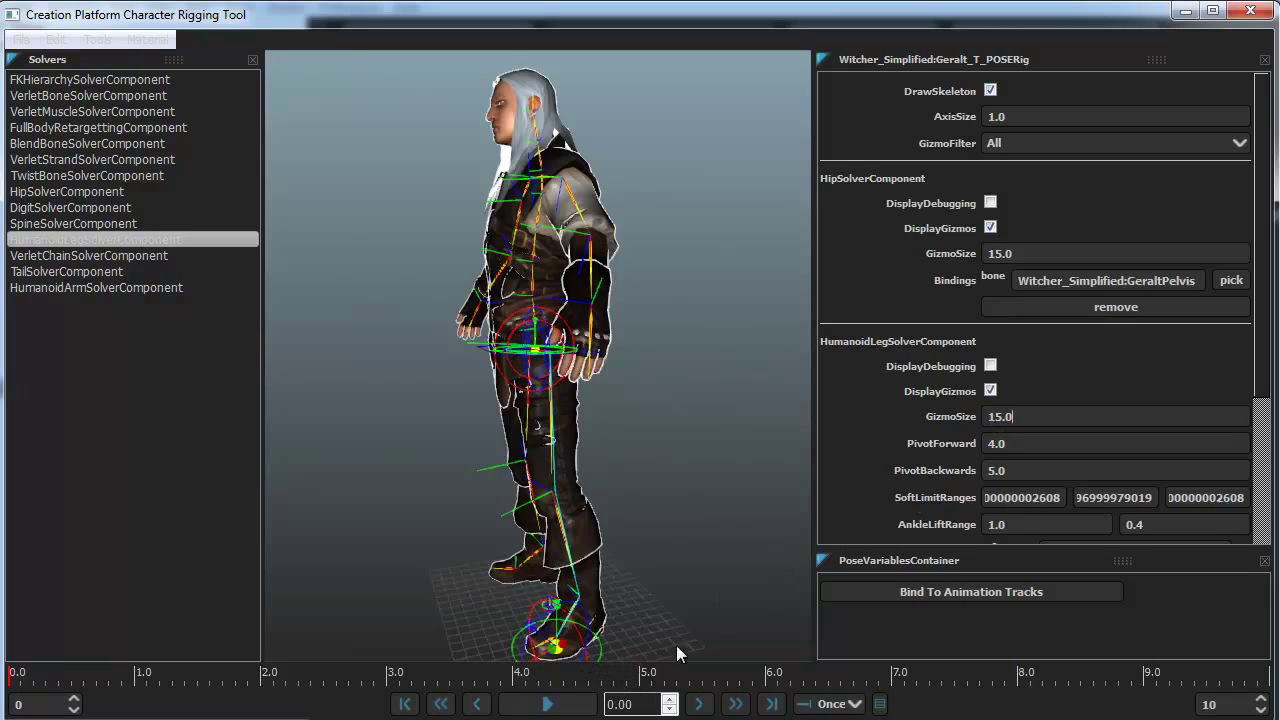
# Try moving the character's left foot with the leg solver gizmo, and undo the change
pyautogui.click(697, 566)
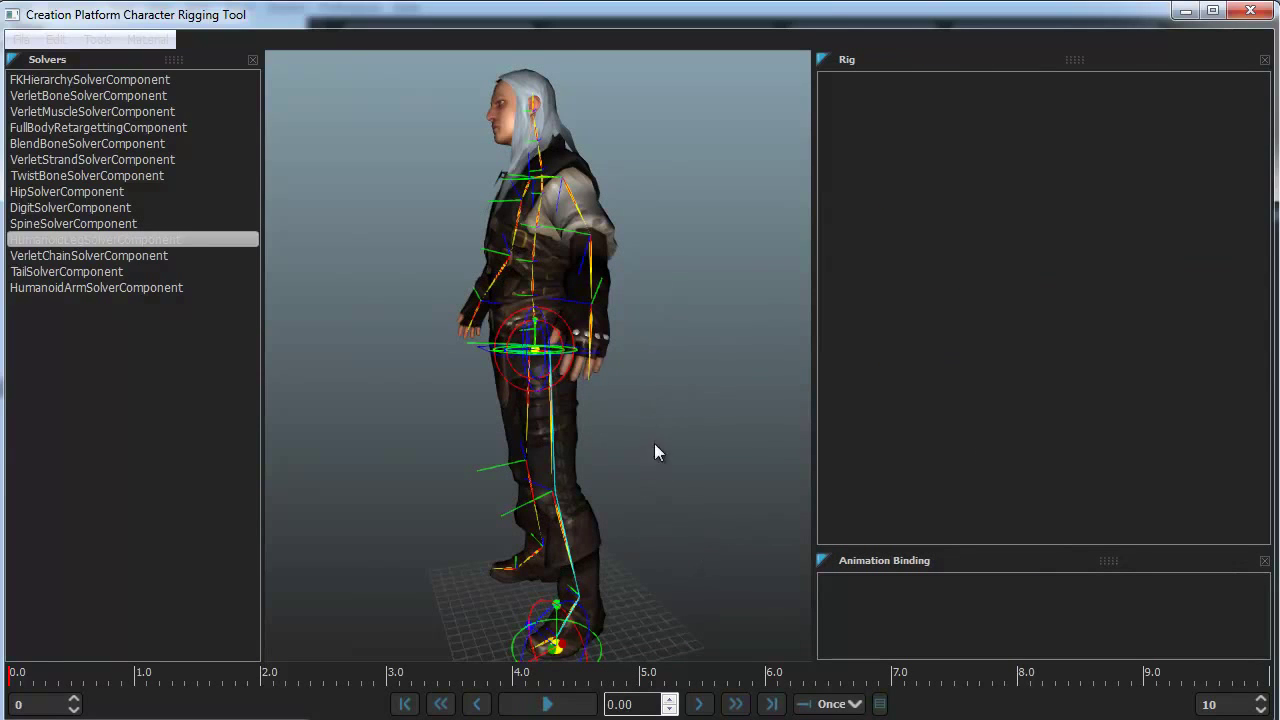
pyautogui.moveTo(654, 443); pyautogui.dragTo(664, 82, button='middle')
pyautogui.scroll(3, 625, 340)
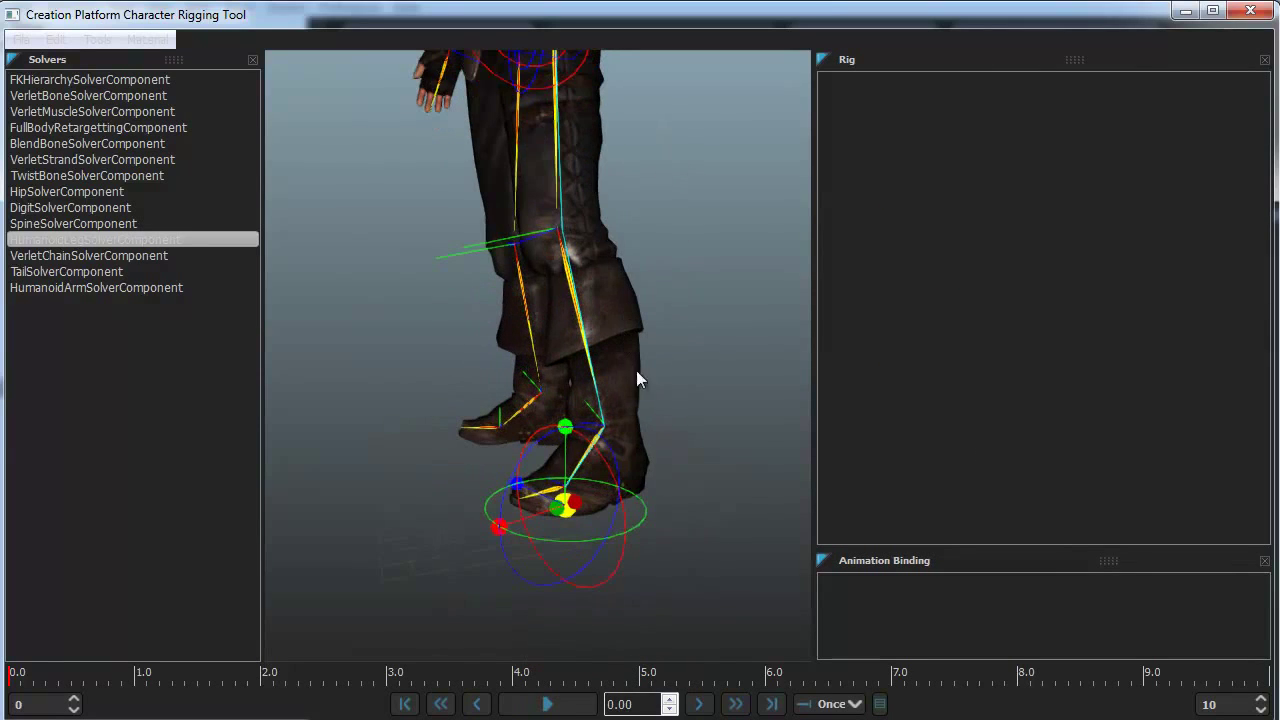
pyautogui.moveTo(570, 506); pyautogui.dragTo(484, 404)
pyautogui.hotkey('ctrl', 'z')
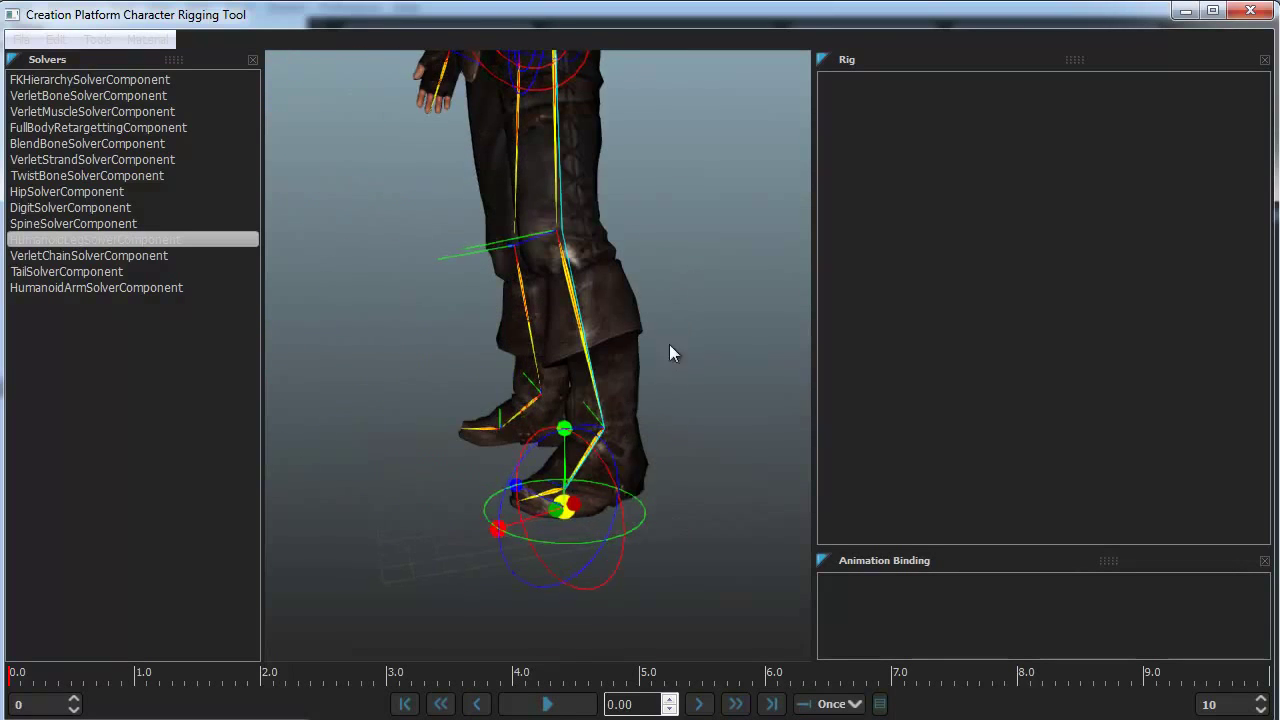
# Set the leg solver's PivotForward to 14.0 and PivotBackwards to 40.0
pyautogui.moveTo(669, 344); pyautogui.dragTo(655, 394, button='middle')
pyautogui.scroll(-3, 654, 396)
pyautogui.scroll(1, 654, 396)
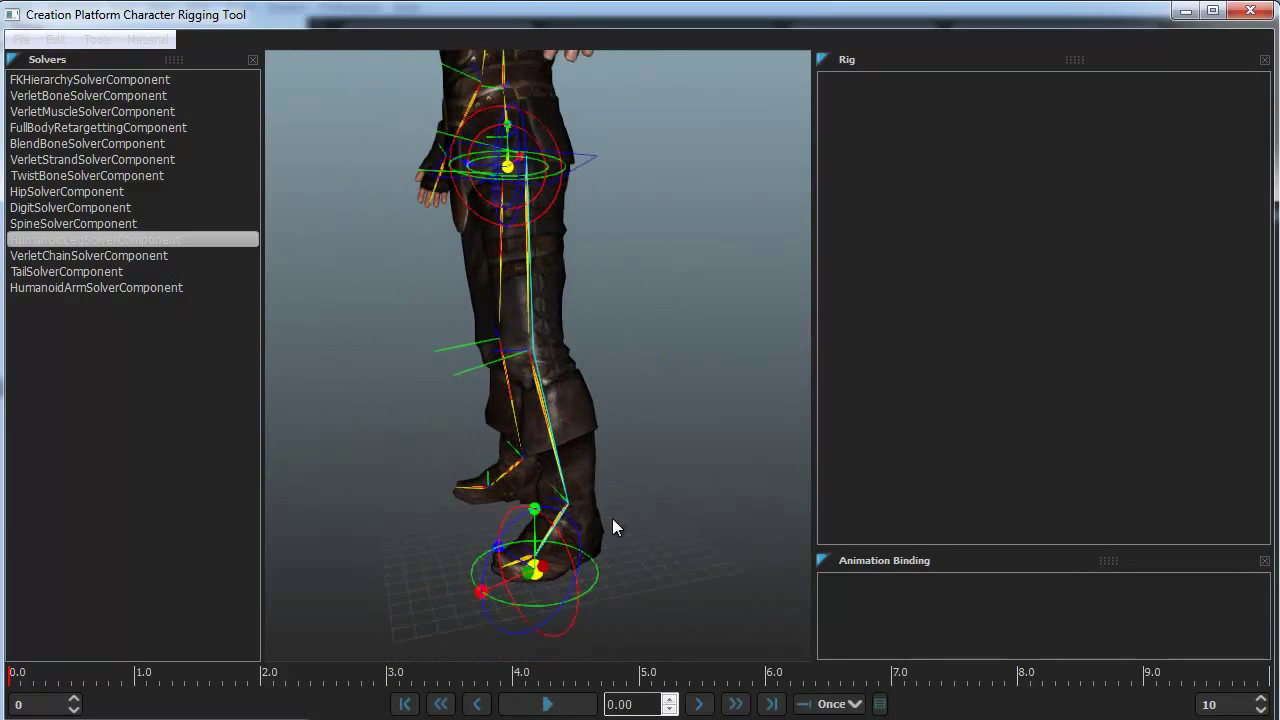
pyautogui.click(571, 545)
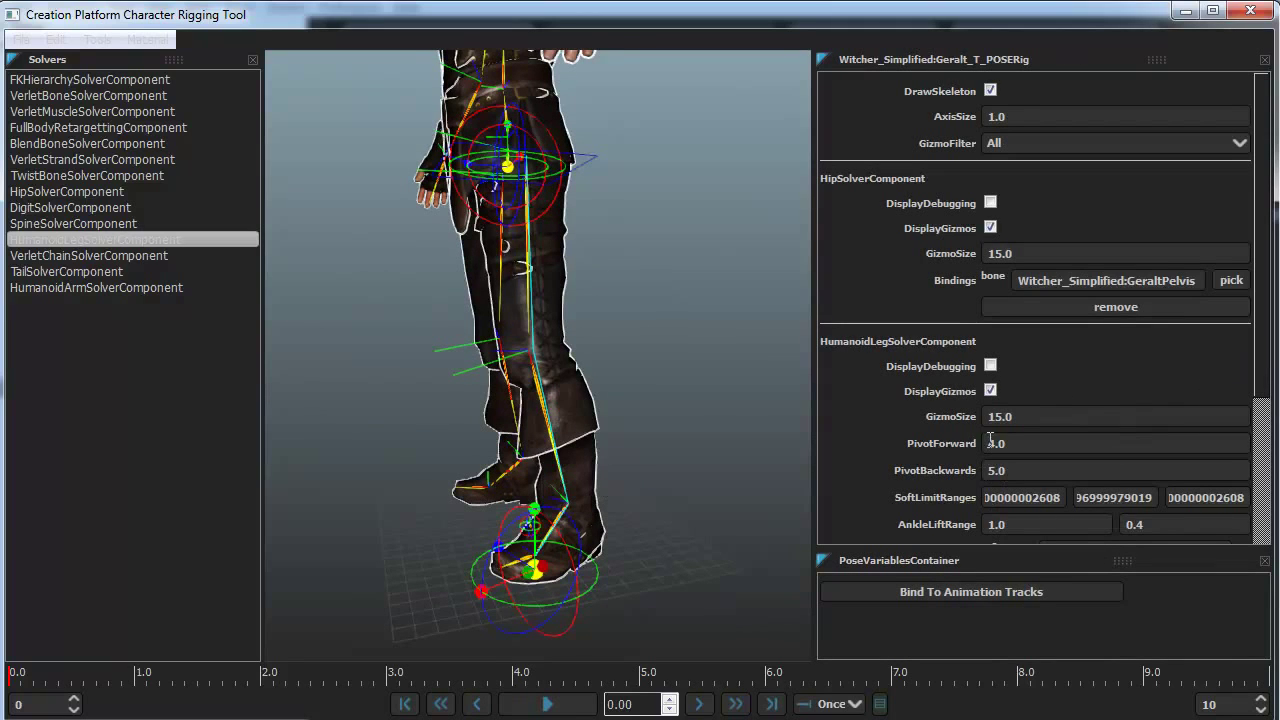
pyautogui.write('1')
pyautogui.write('40')
pyautogui.press('Delete')
pyautogui.press('Return')
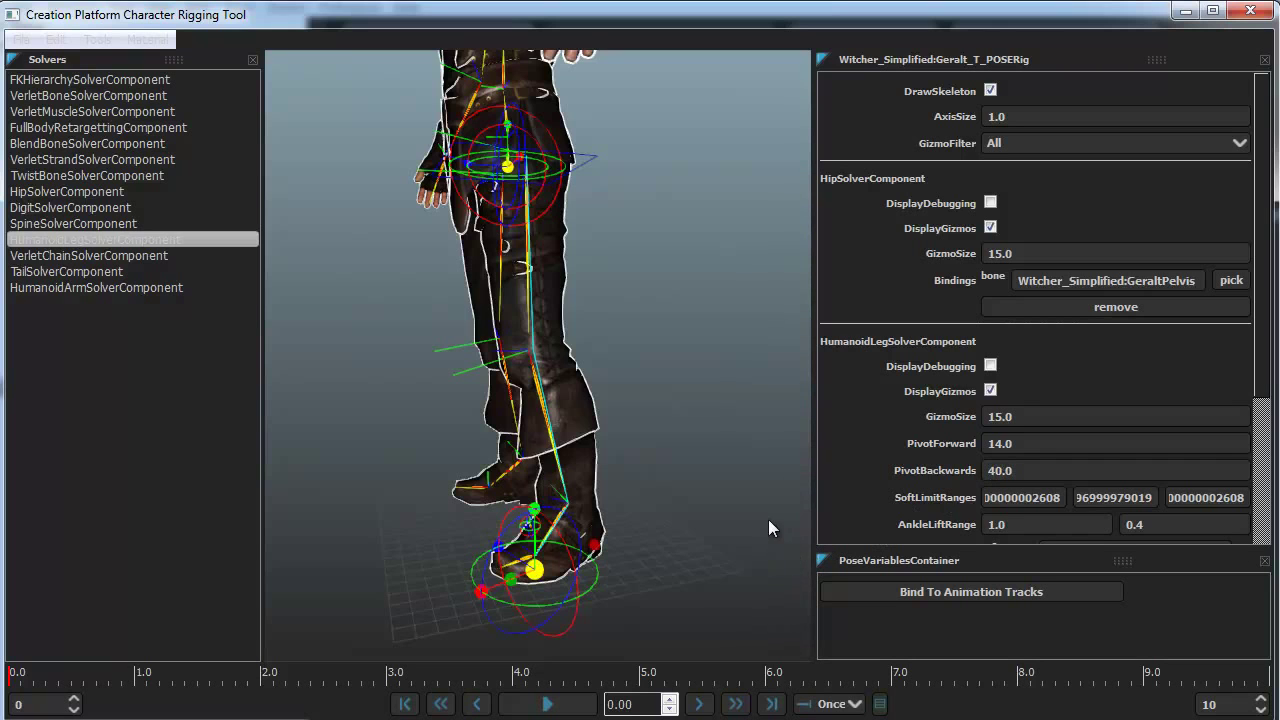
# Test the left foot's heel roll with its pivot gizmo, and set the leg solver's PivotForward to 16.0
pyautogui.moveTo(594, 548)
pyautogui.mouseDown()
pyautogui.moveTo(546, 466)
pyautogui.moveTo(594, 548)
pyautogui.mouseUp()
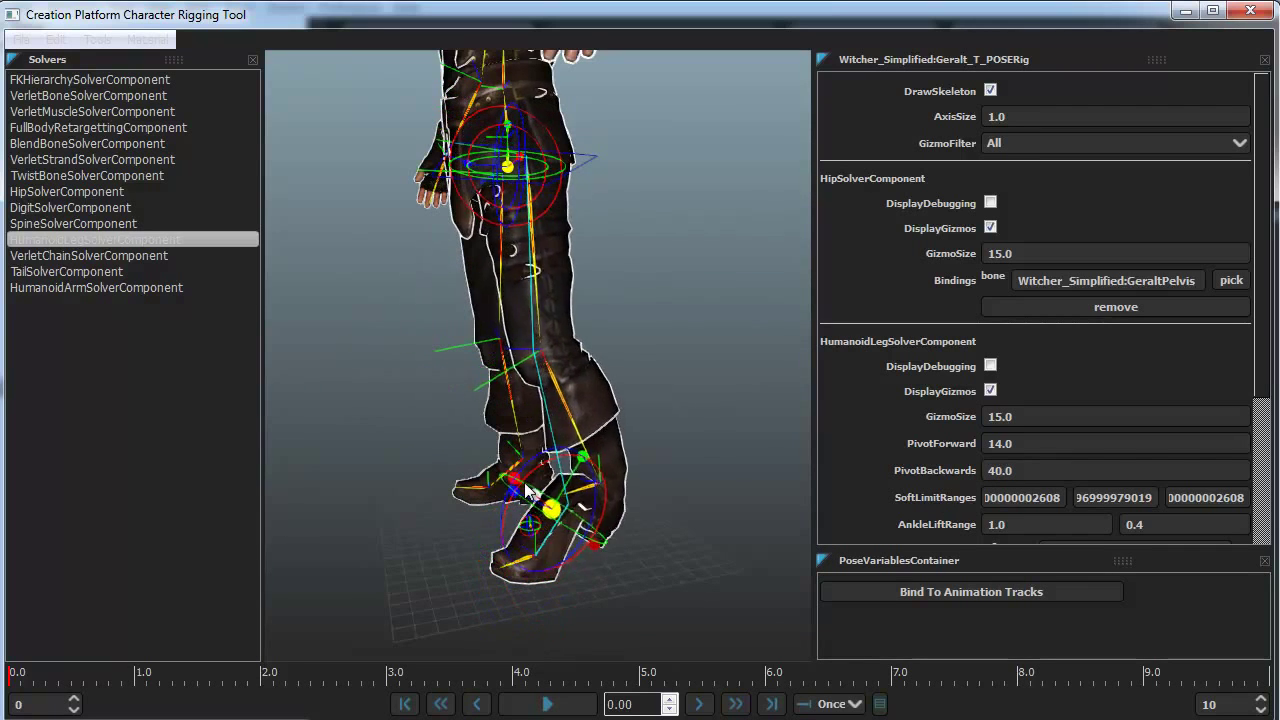
pyautogui.moveTo(712, 569); pyautogui.dragTo(599, 537, button='middle')
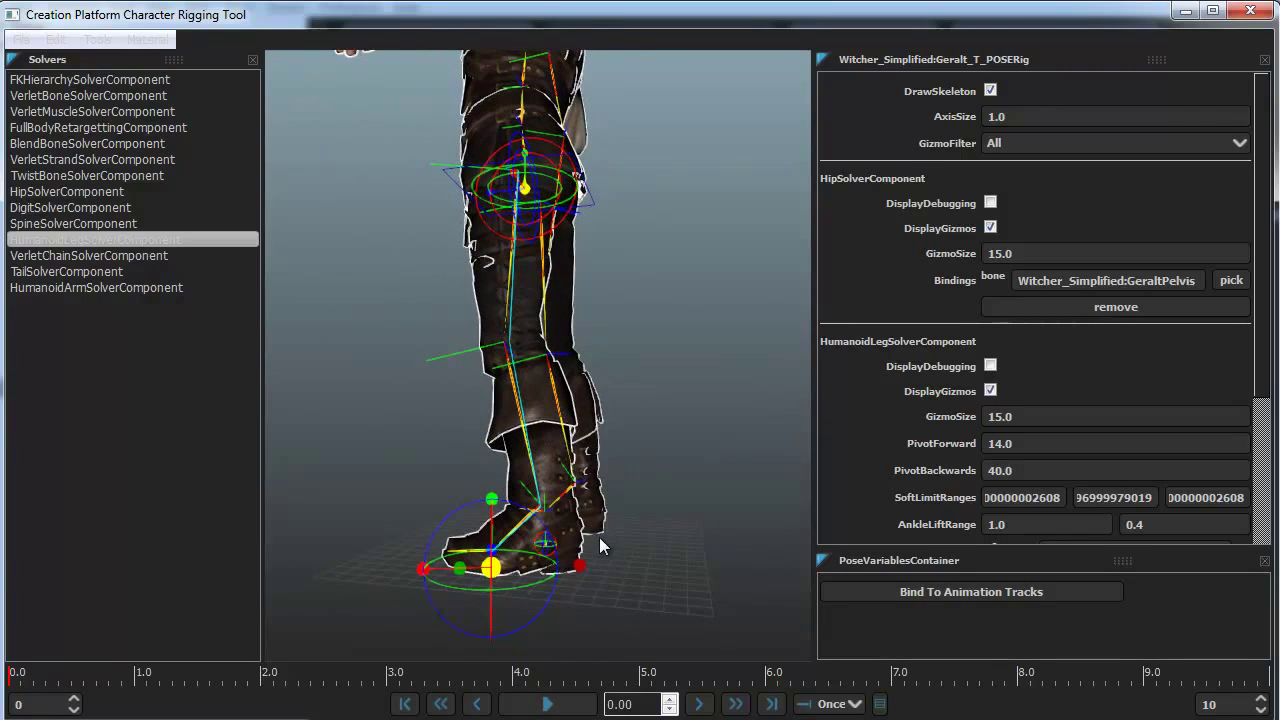
pyautogui.click(991, 443)
pyautogui.moveTo(1002, 443); pyautogui.dragTo(977, 443)
pyautogui.write('16')
# Try rolling the left foot at its forward pivot and moving it with the foot gizmo, and undo the move
pyautogui.moveTo(456, 570); pyautogui.dragTo(600, 581)
pyautogui.moveTo(495, 569); pyautogui.dragTo(435, 428)
pyautogui.hotkey('ctrl', 'z')
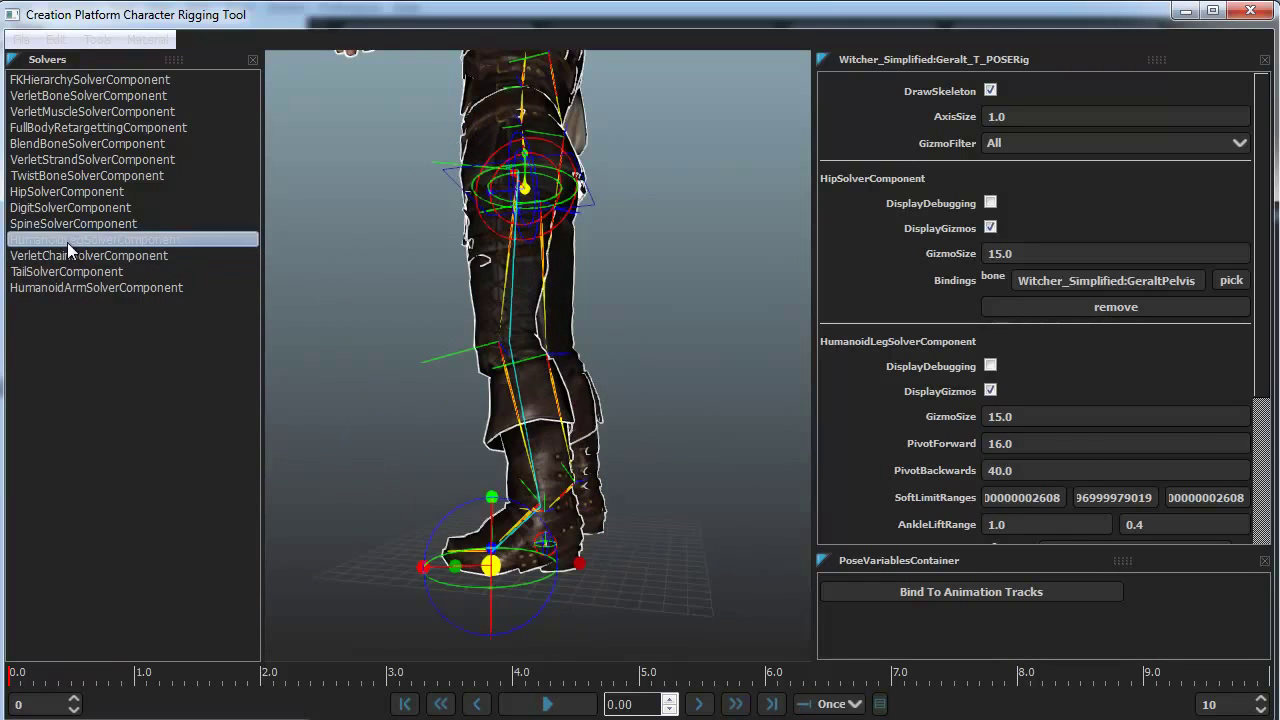
# Add a second leg binding with two bone slots to the HumanoidLegSolverComponent
pyautogui.moveTo(60, 208); pyautogui.dragTo(193, 222)
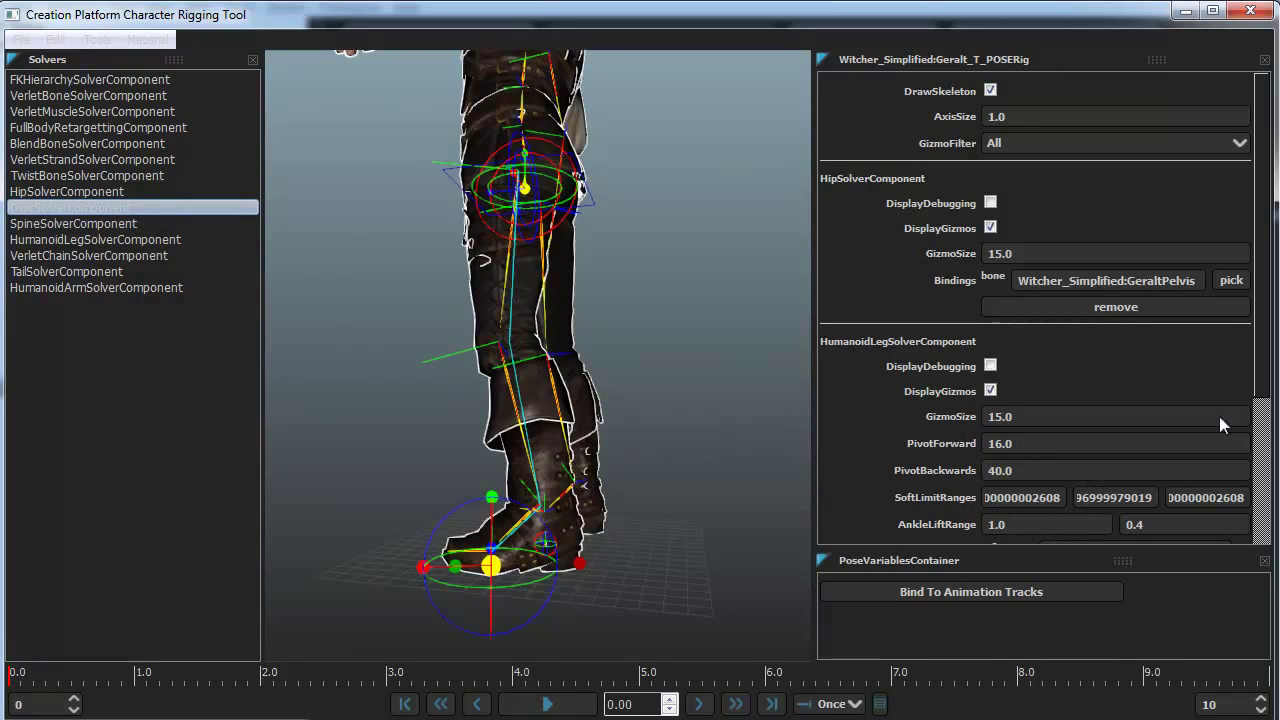
pyautogui.scroll(-4, 1100, 400)
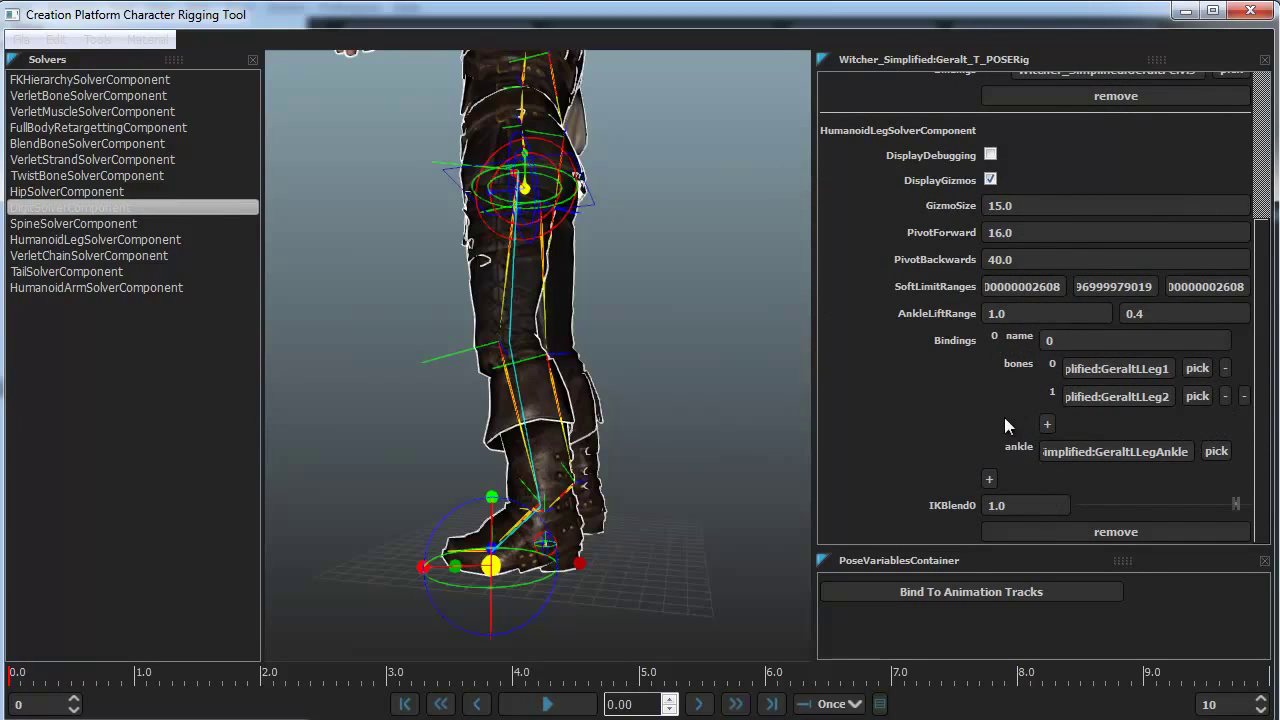
pyautogui.doubleClick(1074, 341)
pyautogui.click(989, 481)
pyautogui.scroll(-2, 1252, 530)
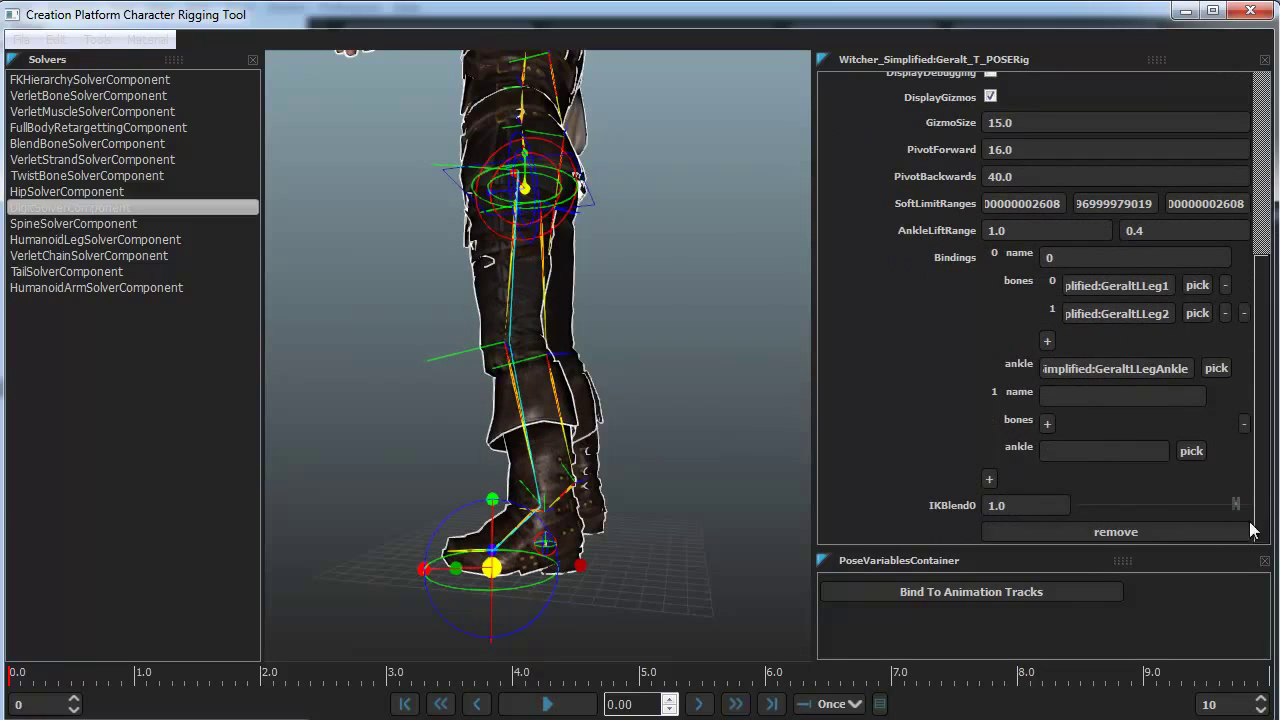
pyautogui.click(1047, 453)
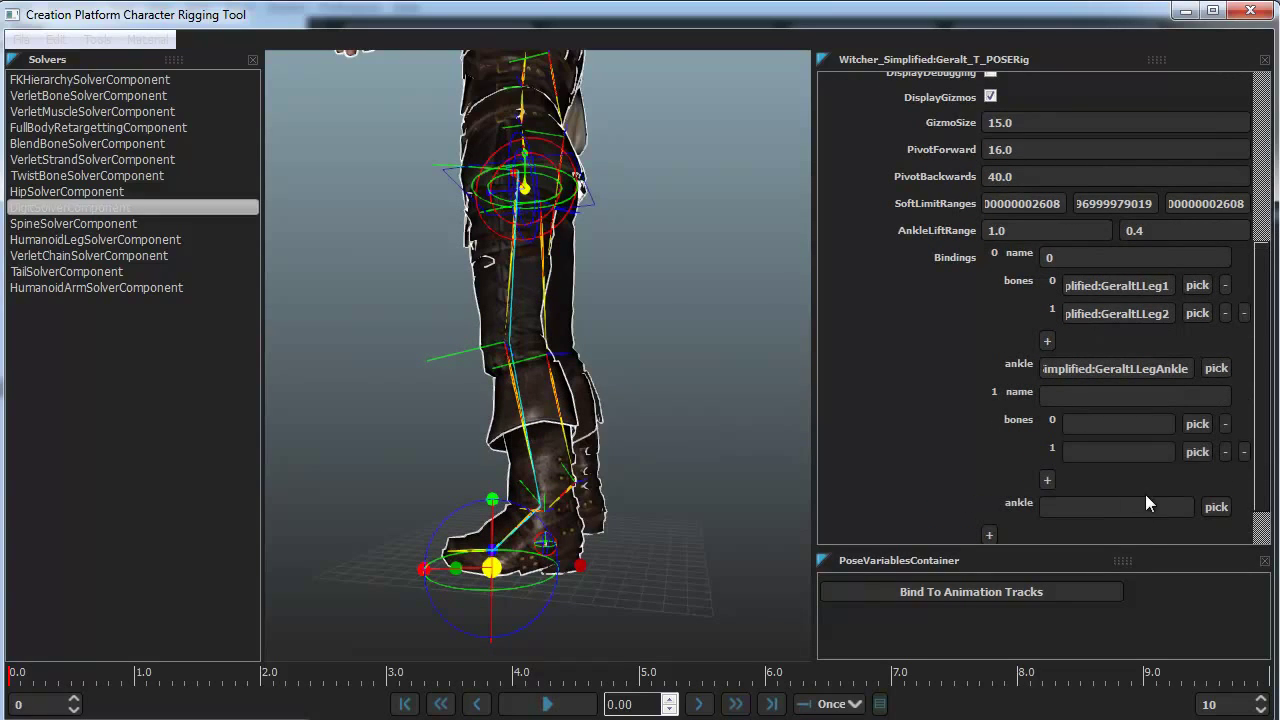
# Bind the second leg's bone slots 0 and 1 to GeraltRLeg1 and GeraltRLeg2, and its ankle to GeraltRLegAnkle
pyautogui.click(1196, 424)
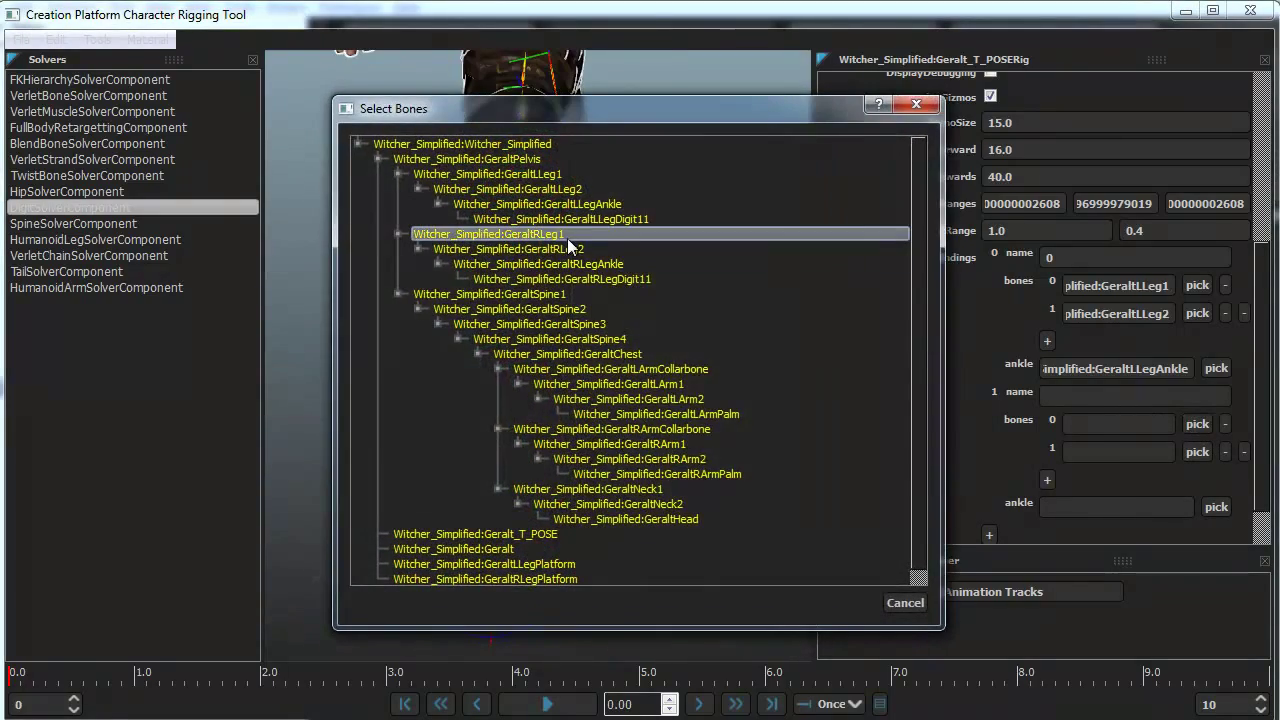
pyautogui.doubleClick(567, 239)
pyautogui.click(1192, 451)
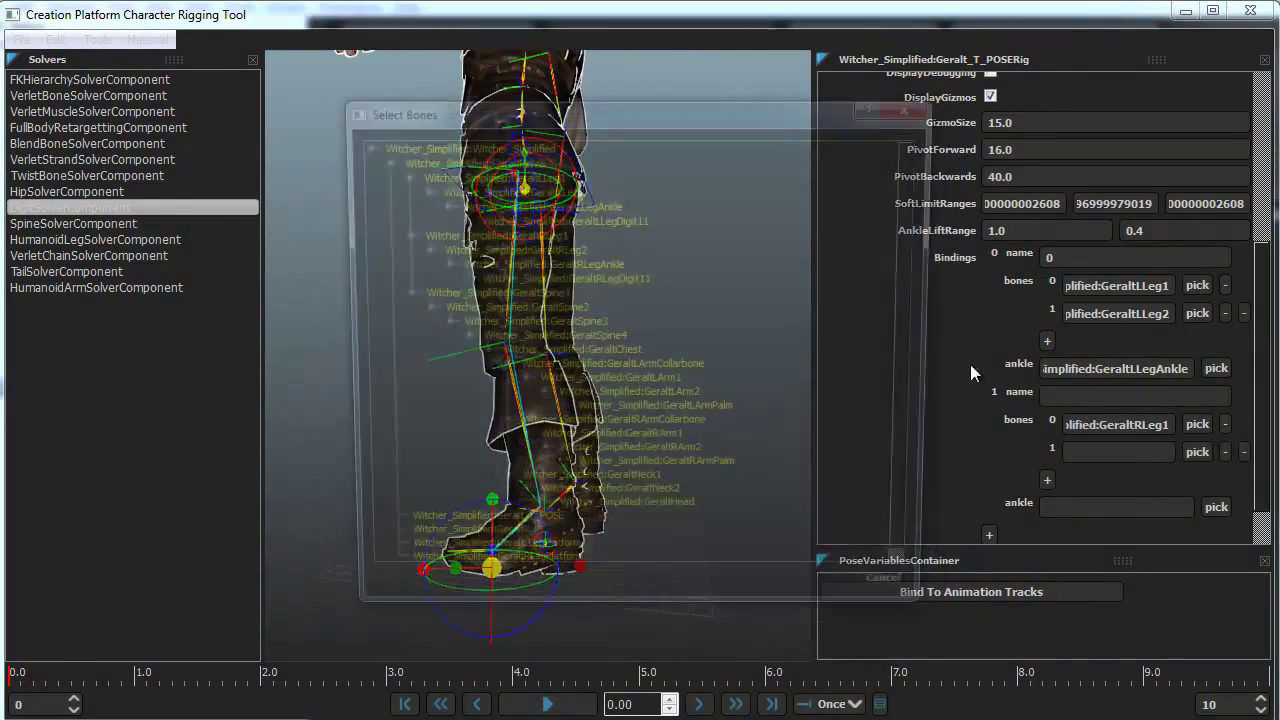
pyautogui.doubleClick(585, 250)
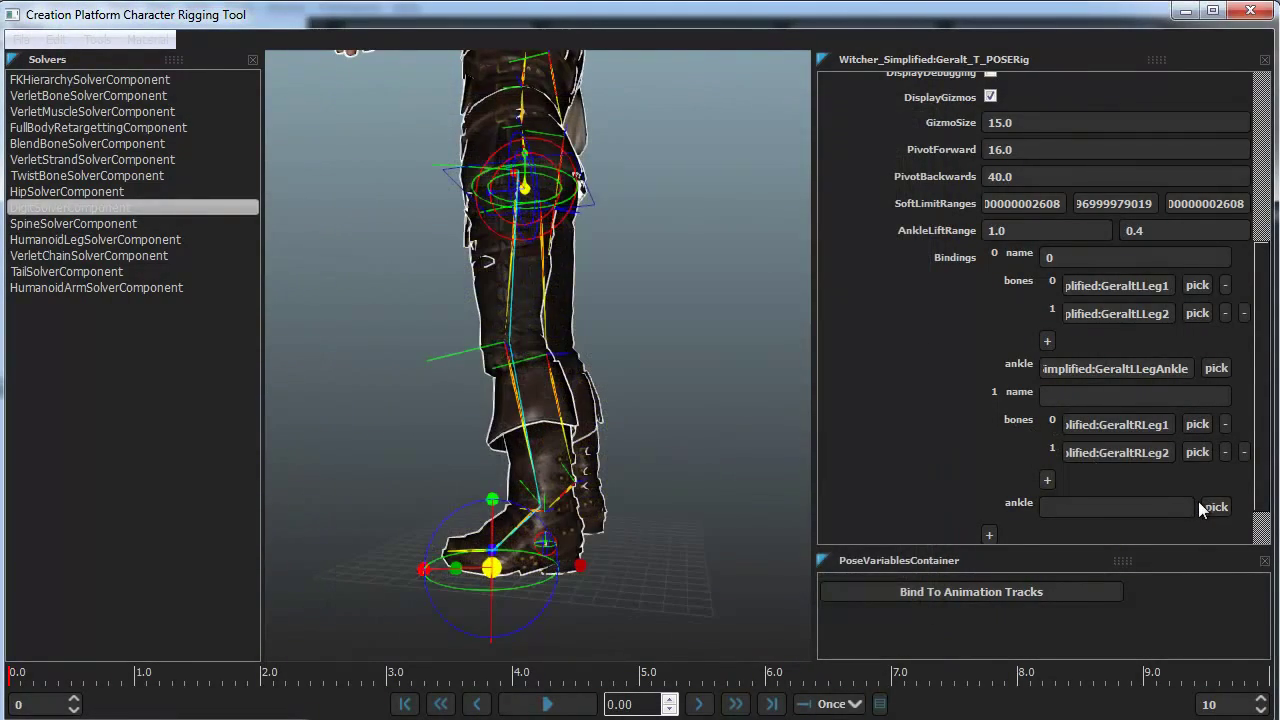
pyautogui.click(1216, 508)
pyautogui.doubleClick(584, 265)
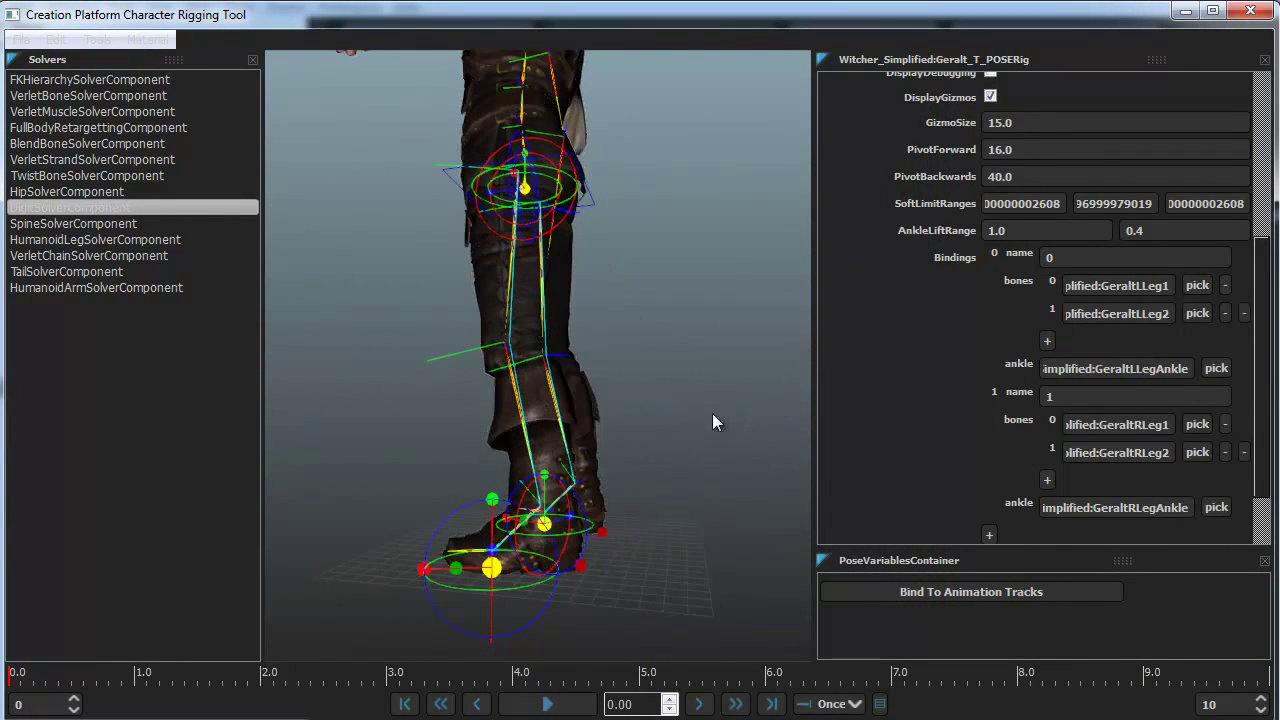
# Try moving the character's right foot with its new leg solver gizmo and inspect both legs
pyautogui.click(712, 414)
pyautogui.moveTo(734, 397); pyautogui.dragTo(120, 420, button='middle')
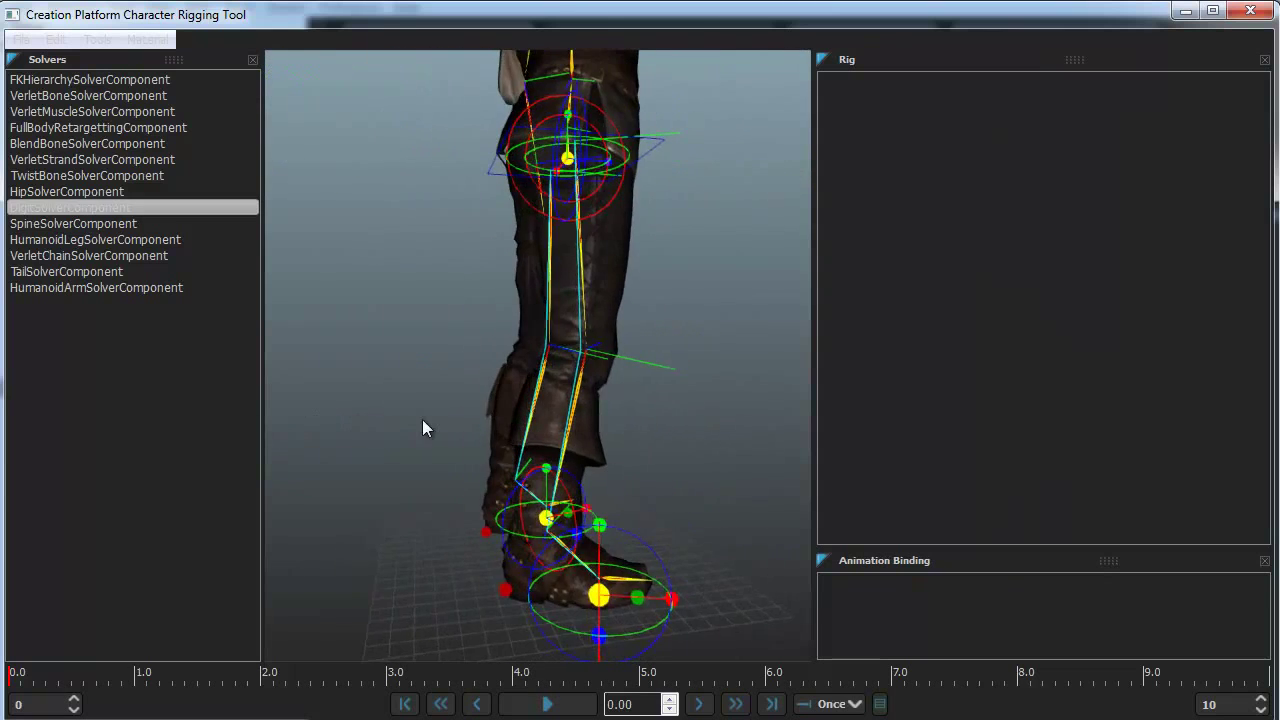
pyautogui.scroll(-3, 422, 419)
pyautogui.moveTo(690, 375); pyautogui.dragTo(512, 410, button='middle')
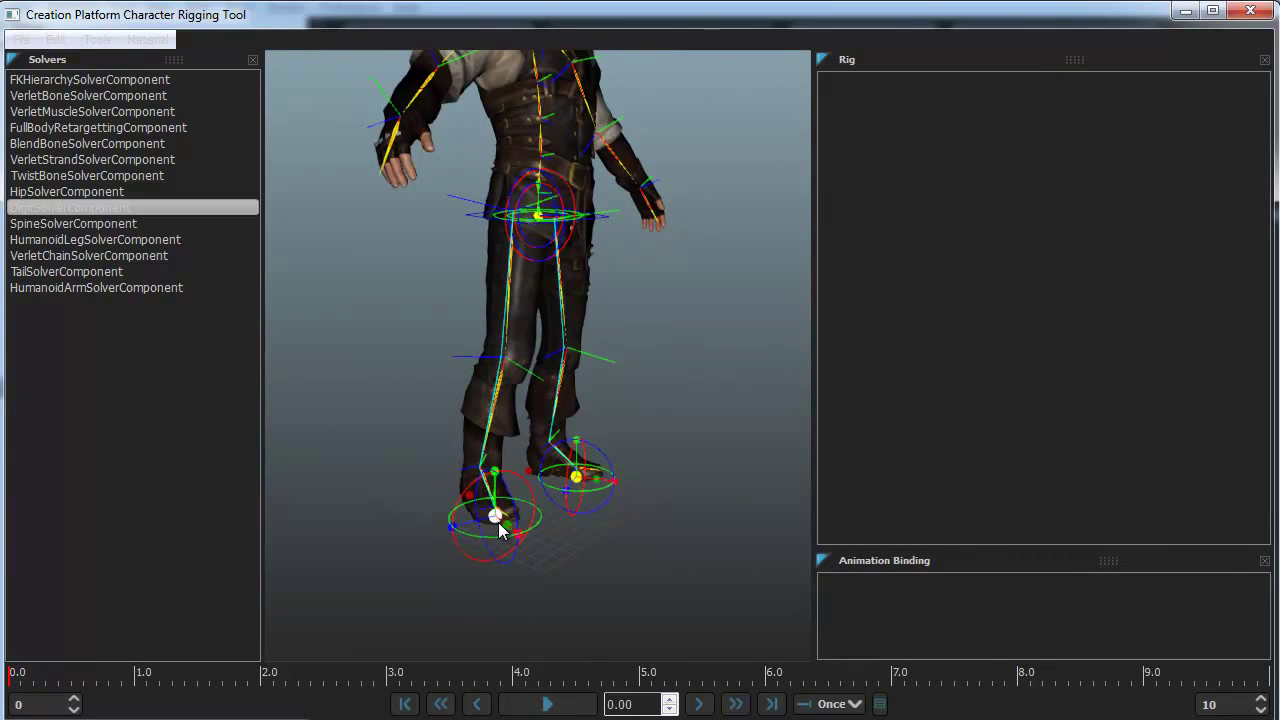
pyautogui.click(494, 518)
pyautogui.moveTo(494, 516); pyautogui.dragTo(698, 438)
pyautogui.keyDown('alt'); pyautogui.moveTo(703, 391); pyautogui.dragTo(728, 289); pyautogui.keyUp('alt')
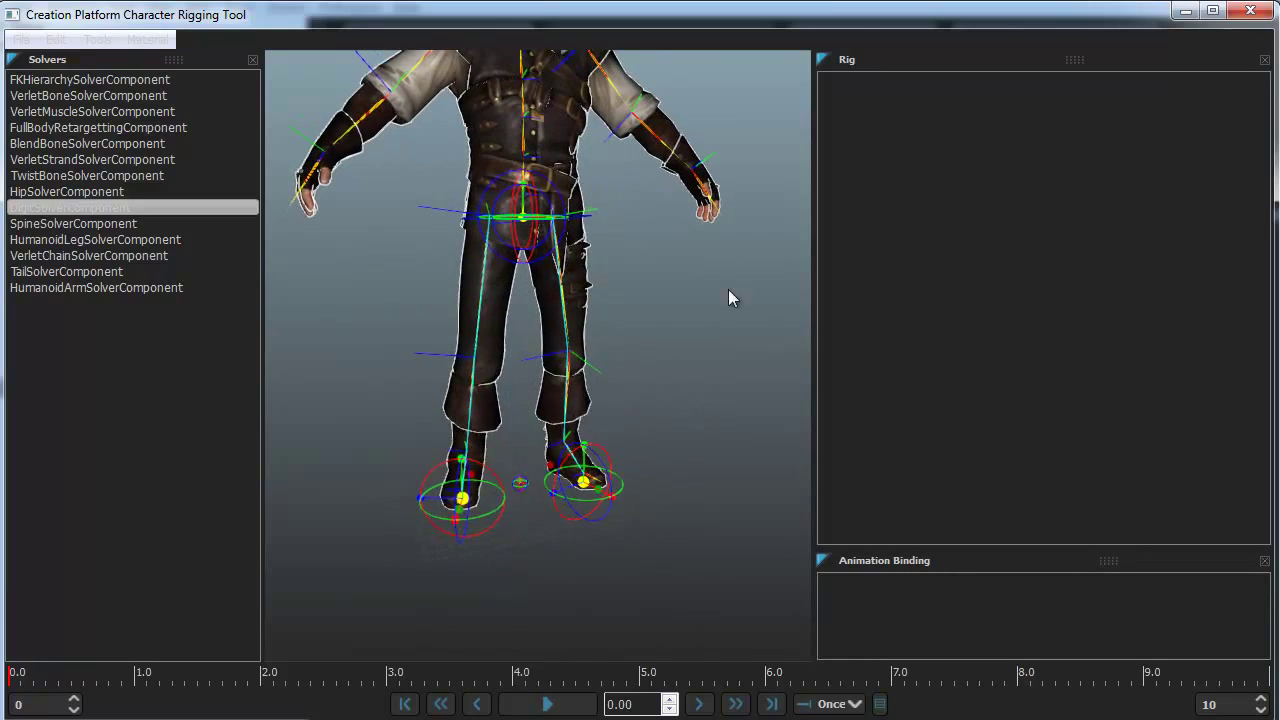
pyautogui.keyDown('alt'); pyautogui.moveTo(728, 289); pyautogui.dragTo(542, 597, button='middle'); pyautogui.keyUp('alt')
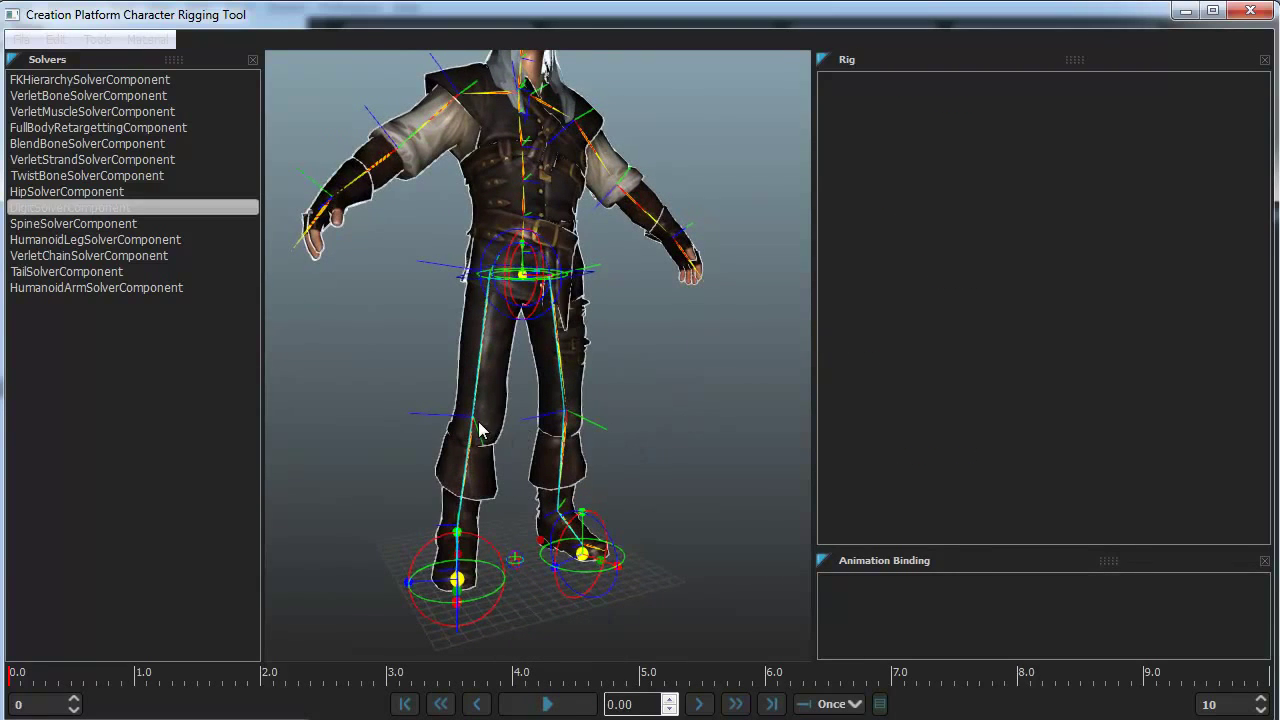
# Set the GizmoSize of the HumanoidLegSolverComponent to 10.0
pyautogui.click(525, 430)
pyautogui.scroll(-5, 1229, 454)
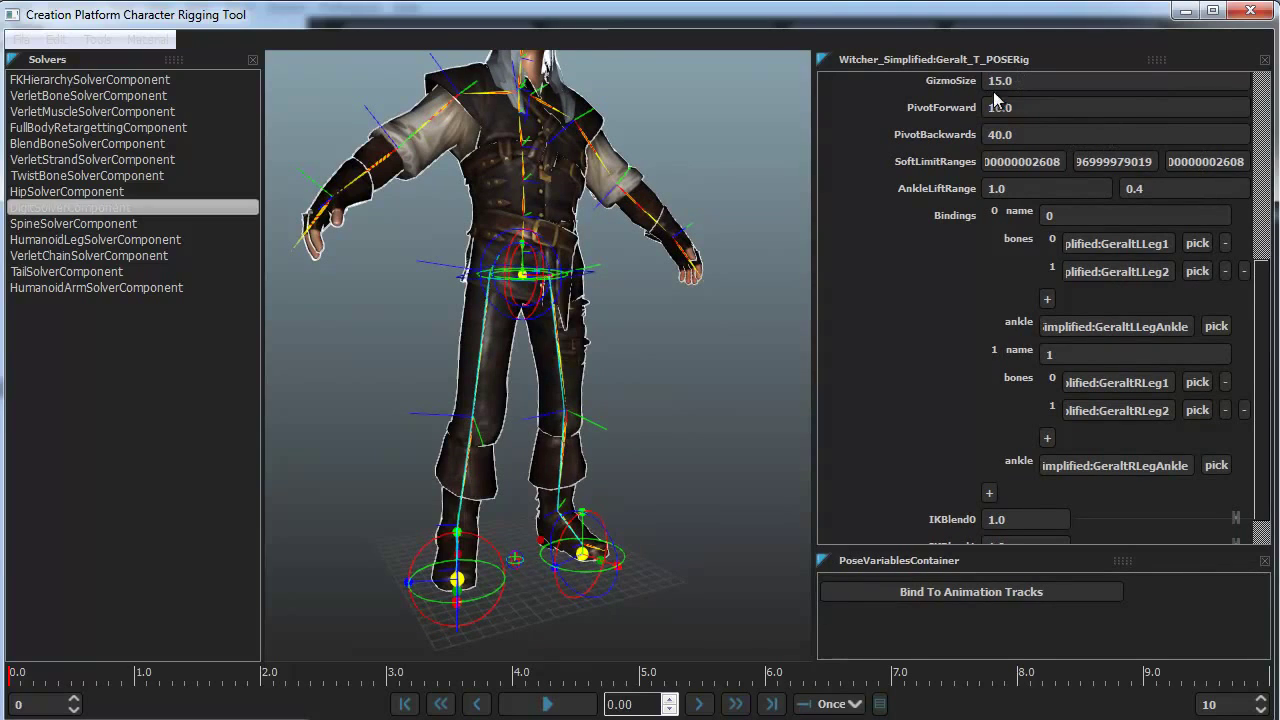
pyautogui.moveTo(1003, 81); pyautogui.dragTo(995, 81)
pyautogui.write('0')
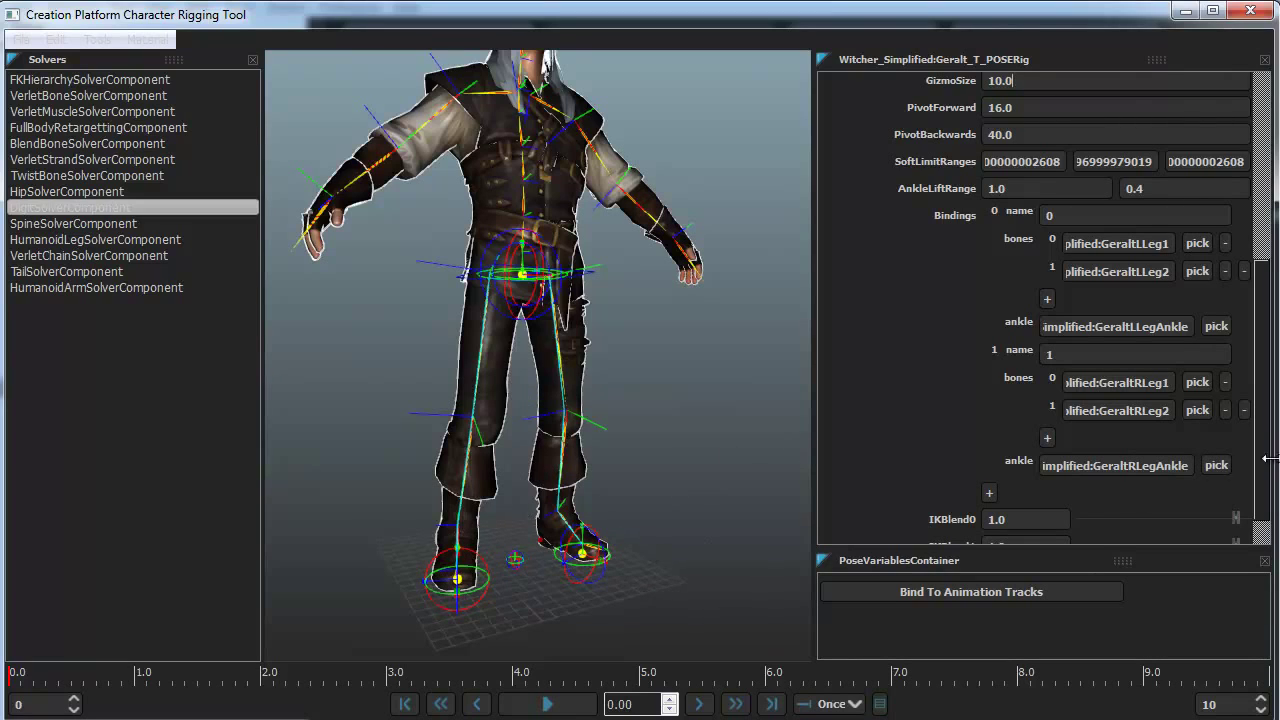
# Add a DigitSolverComponent to the Geralt rig and bring its settings into view
pyautogui.moveTo(1264, 425); pyautogui.dragTo(1263, 502)
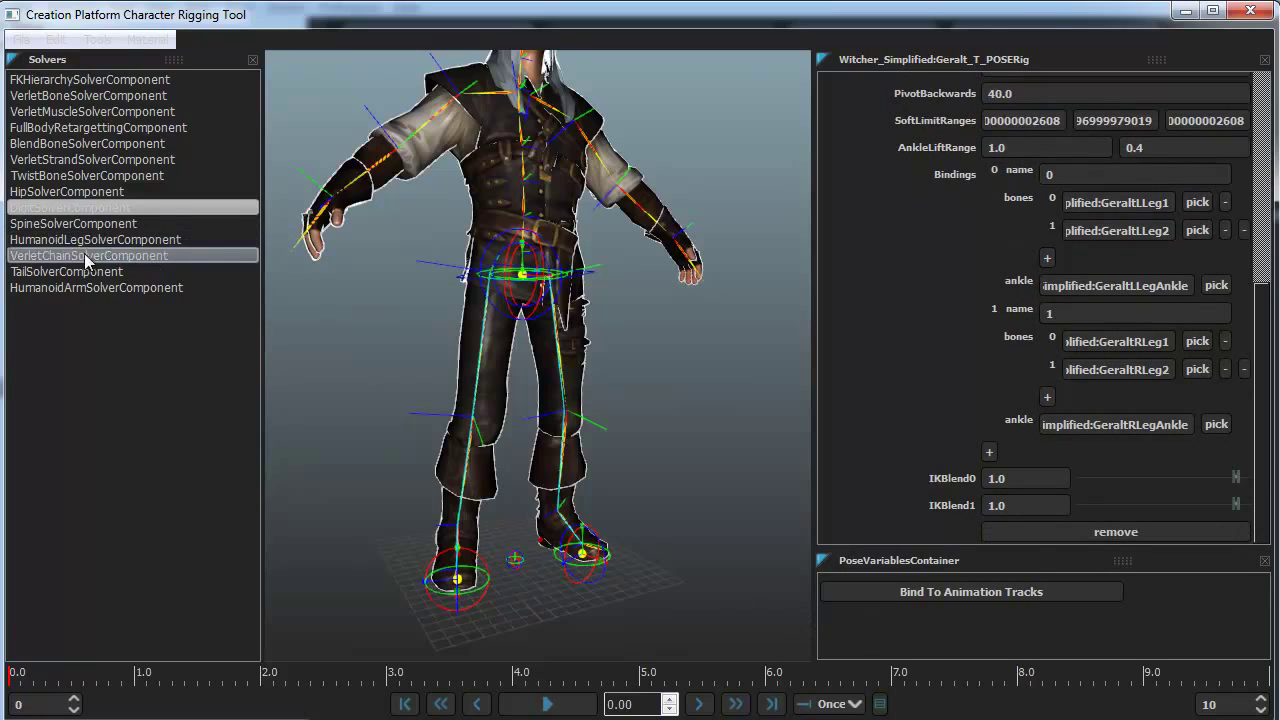
pyautogui.click(62, 212)
pyautogui.moveTo(57, 215); pyautogui.dragTo(496, 383)
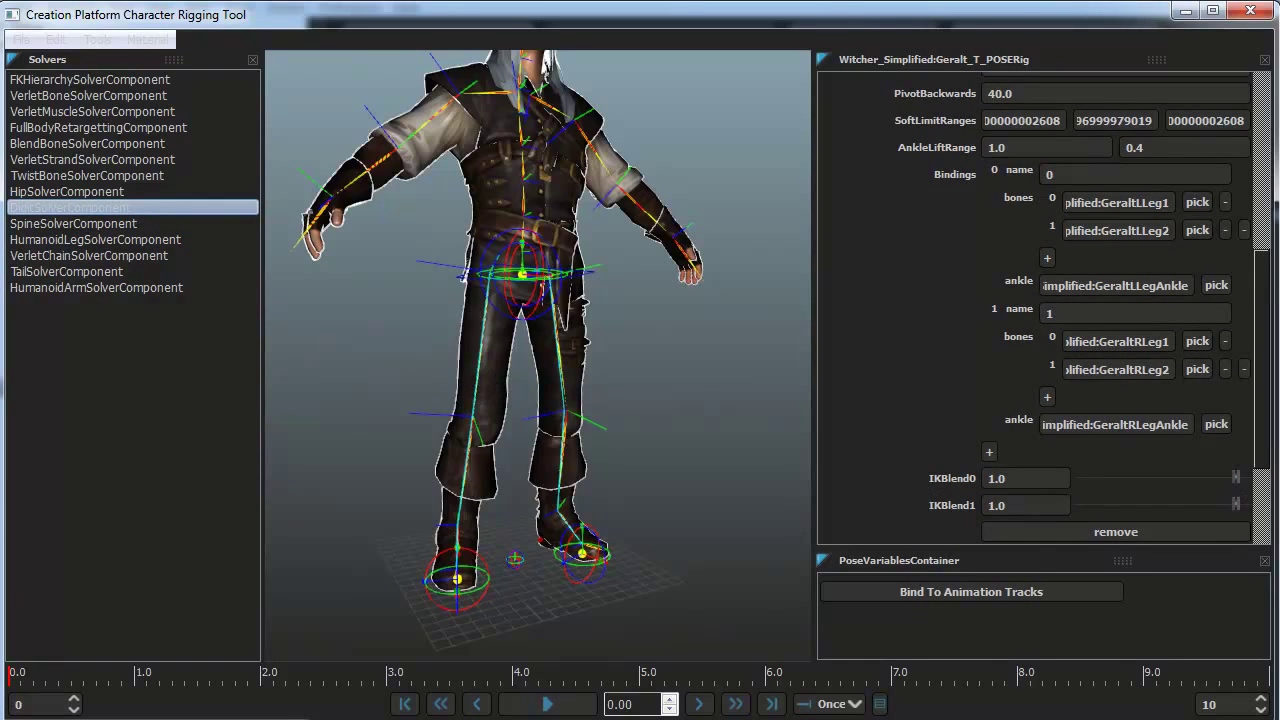
pyautogui.moveTo(1257, 457); pyautogui.dragTo(1247, 552)
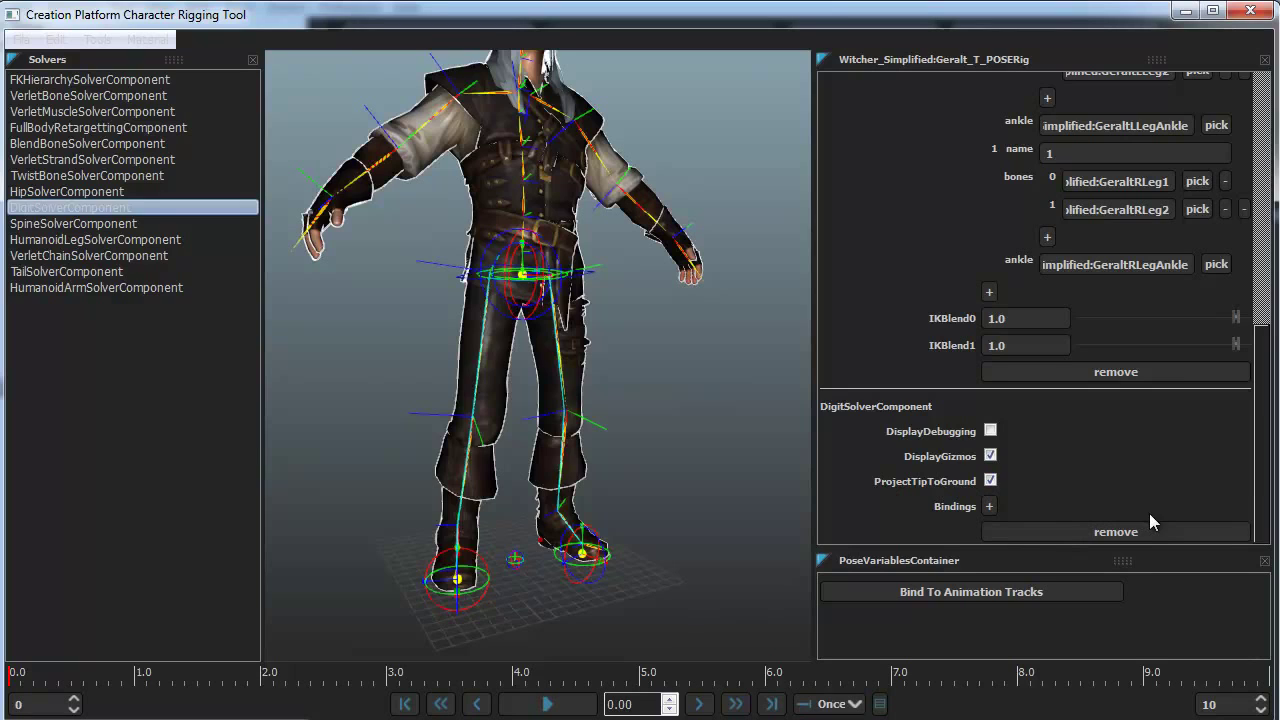
# Create a digit solver binding with one bone slot bound to GeraltLLegDigit11, and add a second, empty binding
pyautogui.click(989, 506)
pyautogui.scroll(-1, 1259, 442)
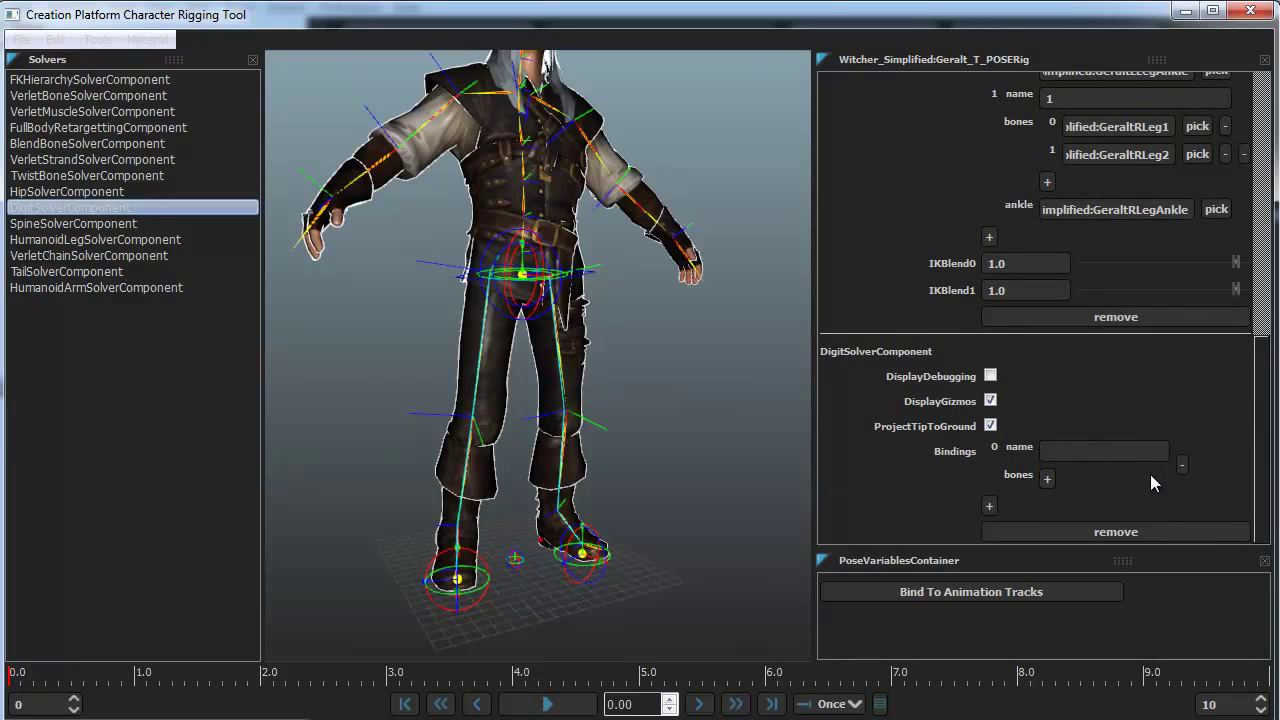
pyautogui.click(1046, 478)
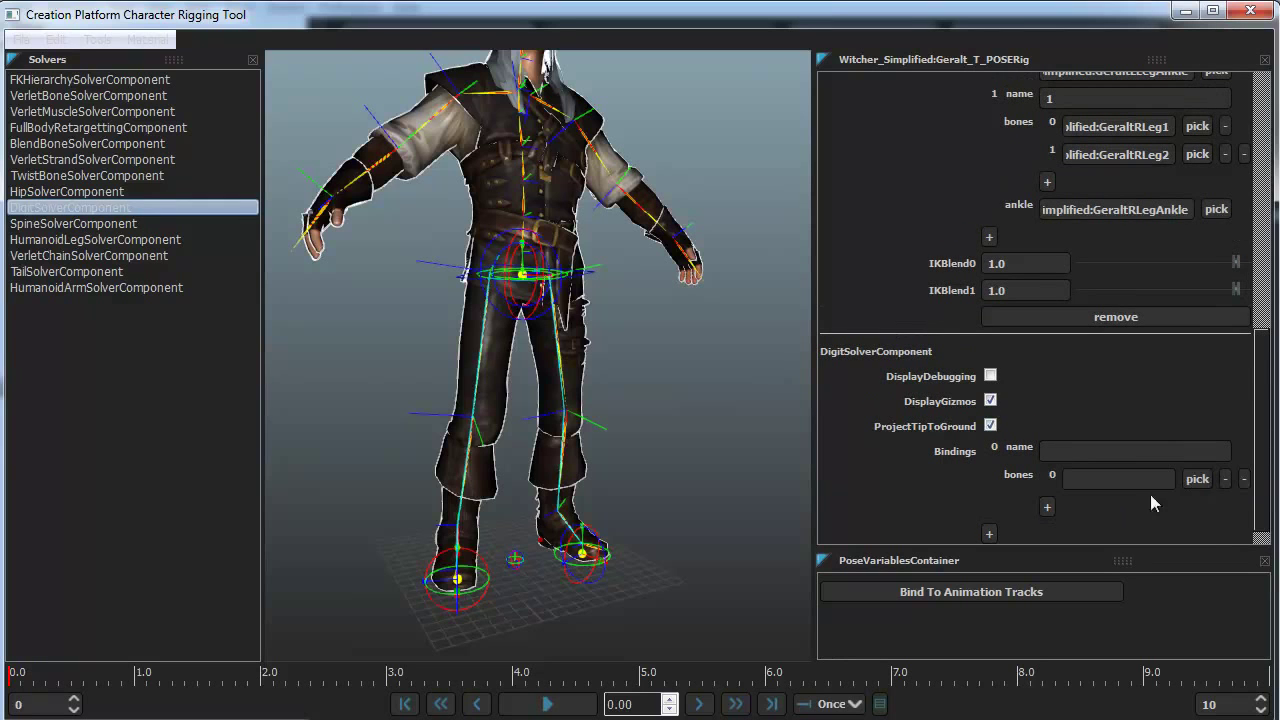
pyautogui.click(1194, 479)
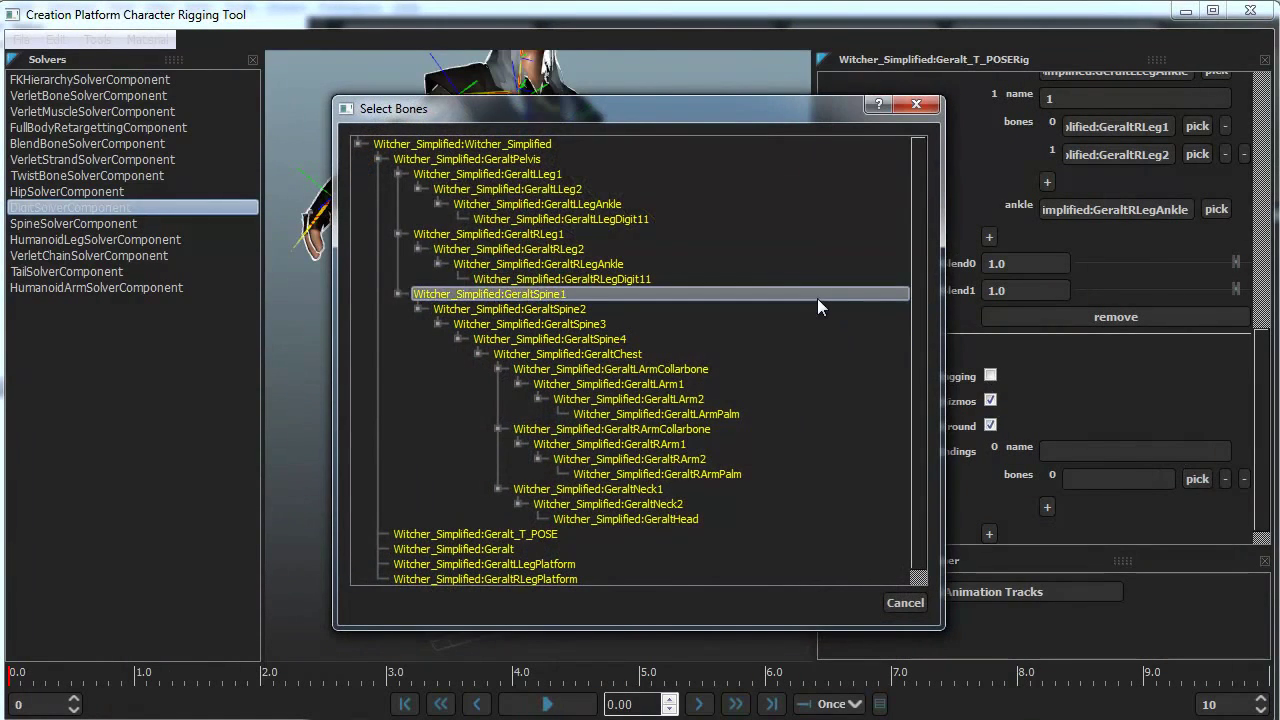
pyautogui.doubleClick(613, 219)
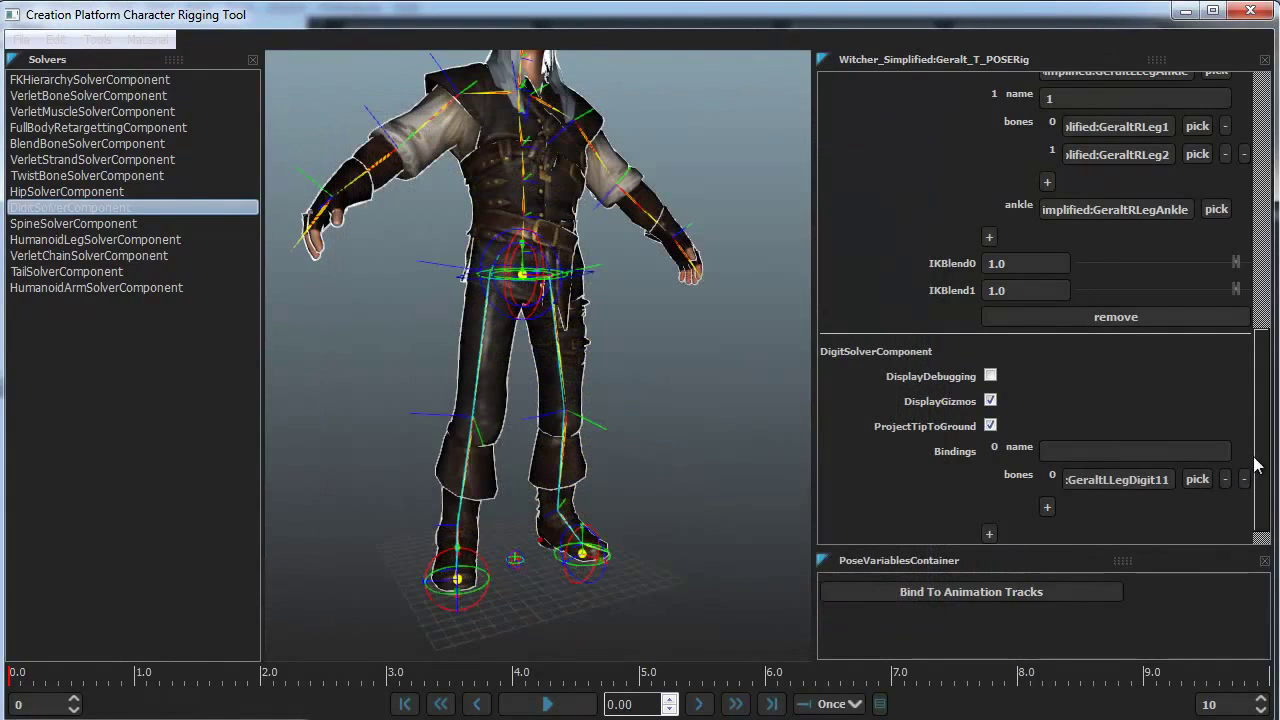
pyautogui.scroll(-1, 978, 532)
pyautogui.click(989, 506)
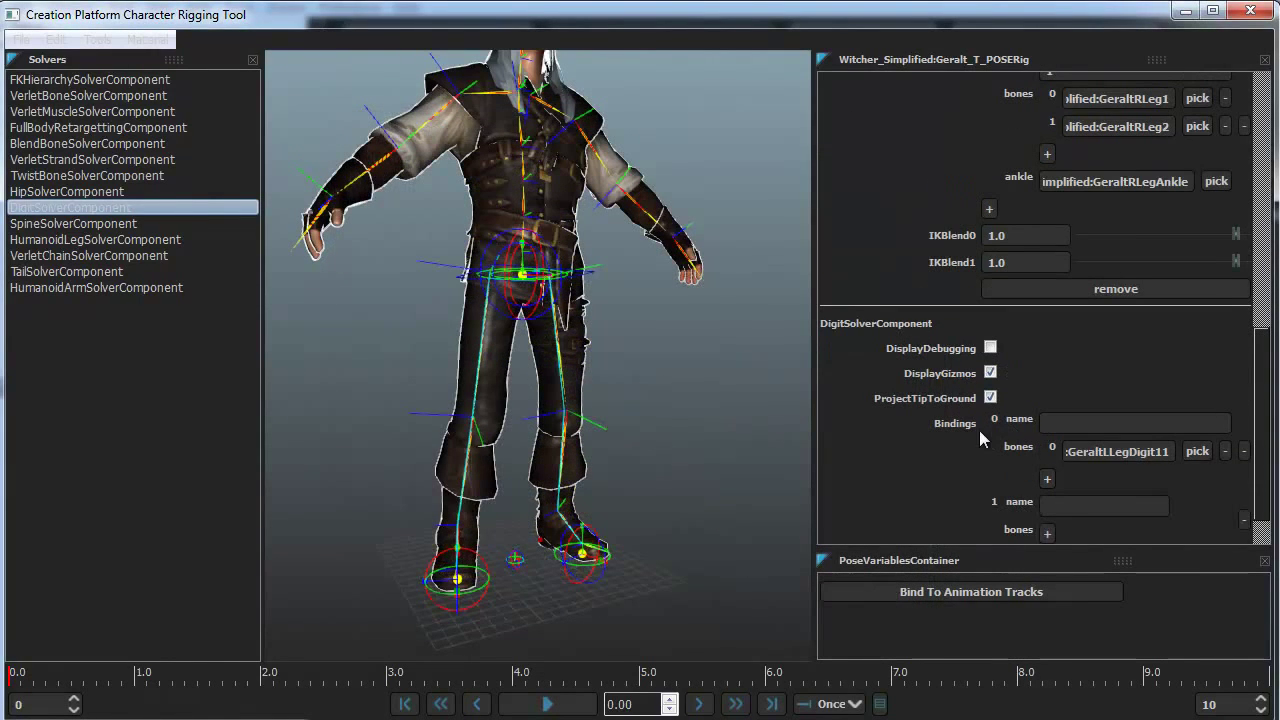
# Add a bone slot to the second digit solver binding and assign GeraltRLegDigit11 to it
pyautogui.click(1047, 533)
pyautogui.scroll(-1, 1268, 487)
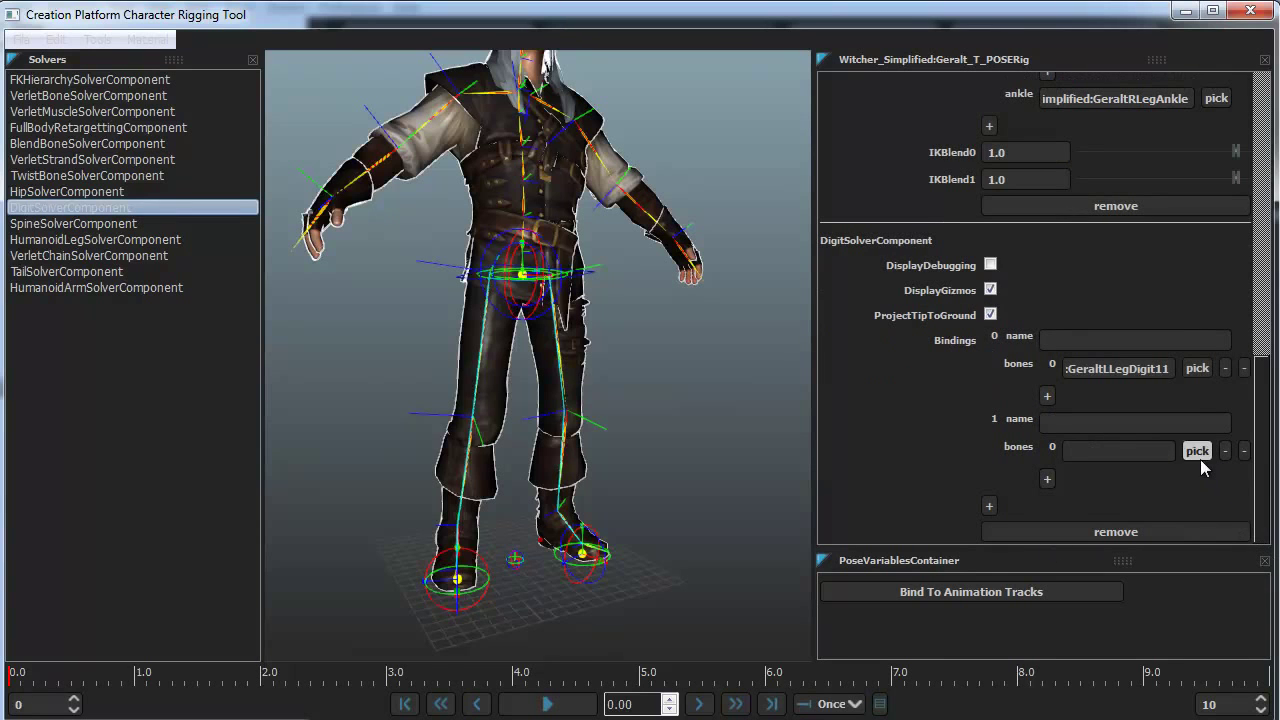
pyautogui.click(1199, 455)
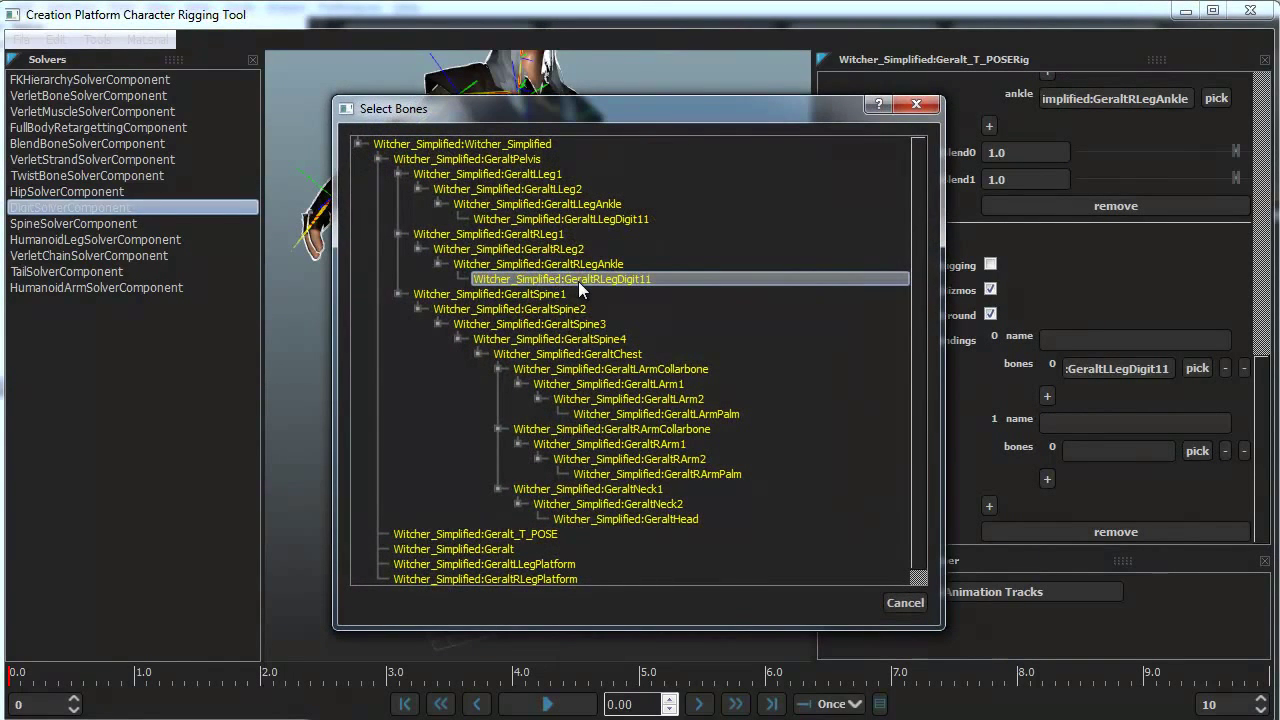
pyautogui.click(578, 280)
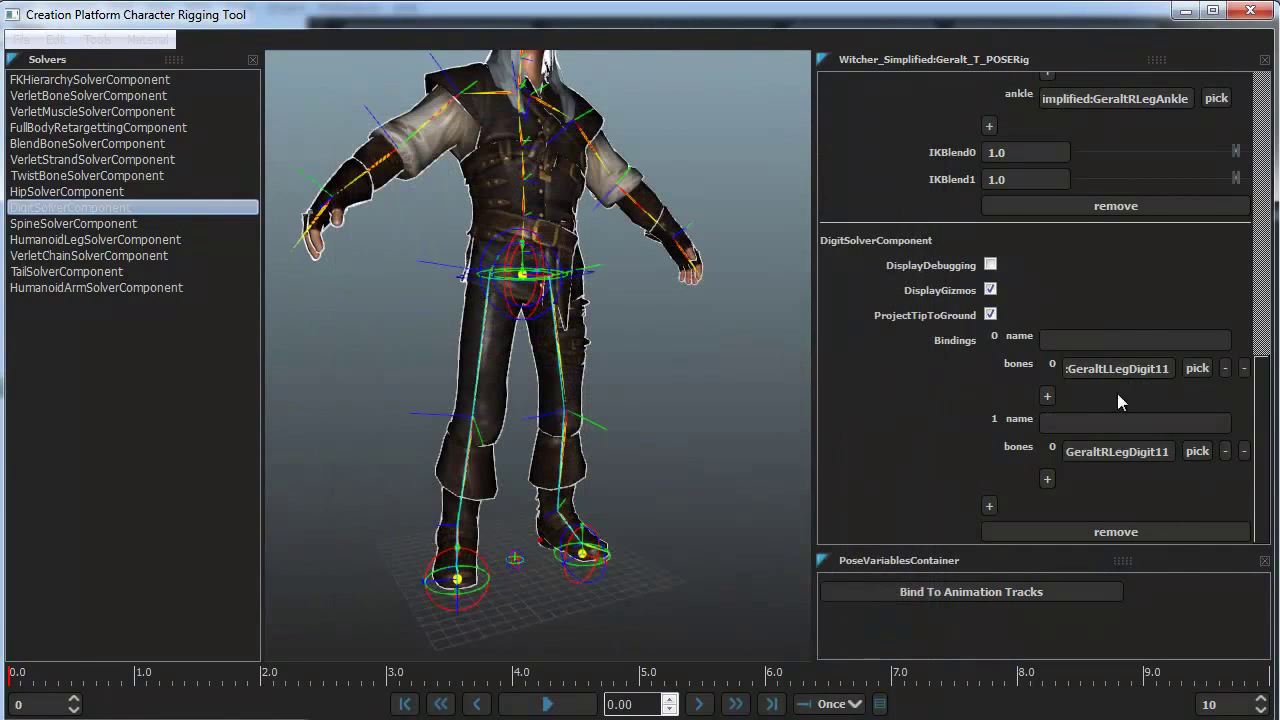
# Try moving the feet with their leg solver gizmos, tilting the character's left foot to test its toe, and undo the moves
pyautogui.click(681, 535)
pyautogui.moveTo(627, 609); pyautogui.dragTo(627, 371, button='middle')
pyautogui.scroll(4, 627, 371)
pyautogui.moveTo(590, 507); pyautogui.dragTo(672, 270, button='middle')
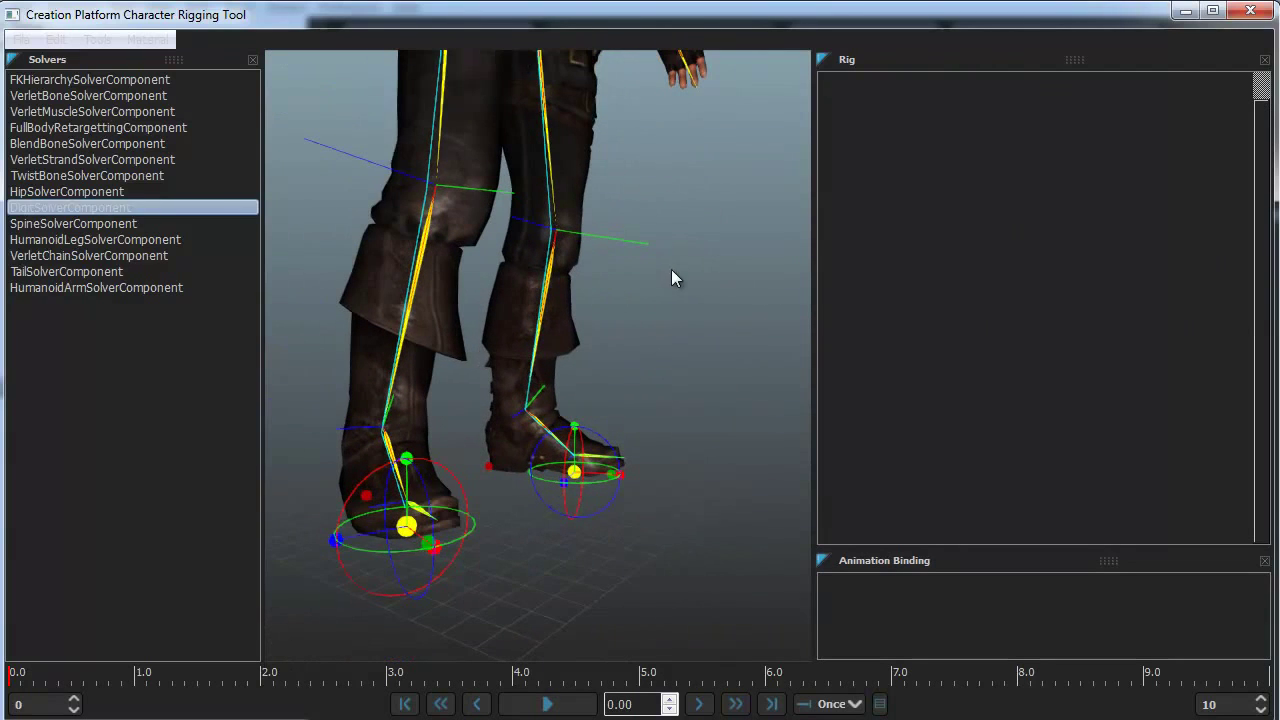
pyautogui.moveTo(406, 535)
pyautogui.mouseDown()
pyautogui.moveTo(543, 383)
pyautogui.moveTo(371, 305)
pyautogui.moveTo(406, 525)
pyautogui.mouseUp()
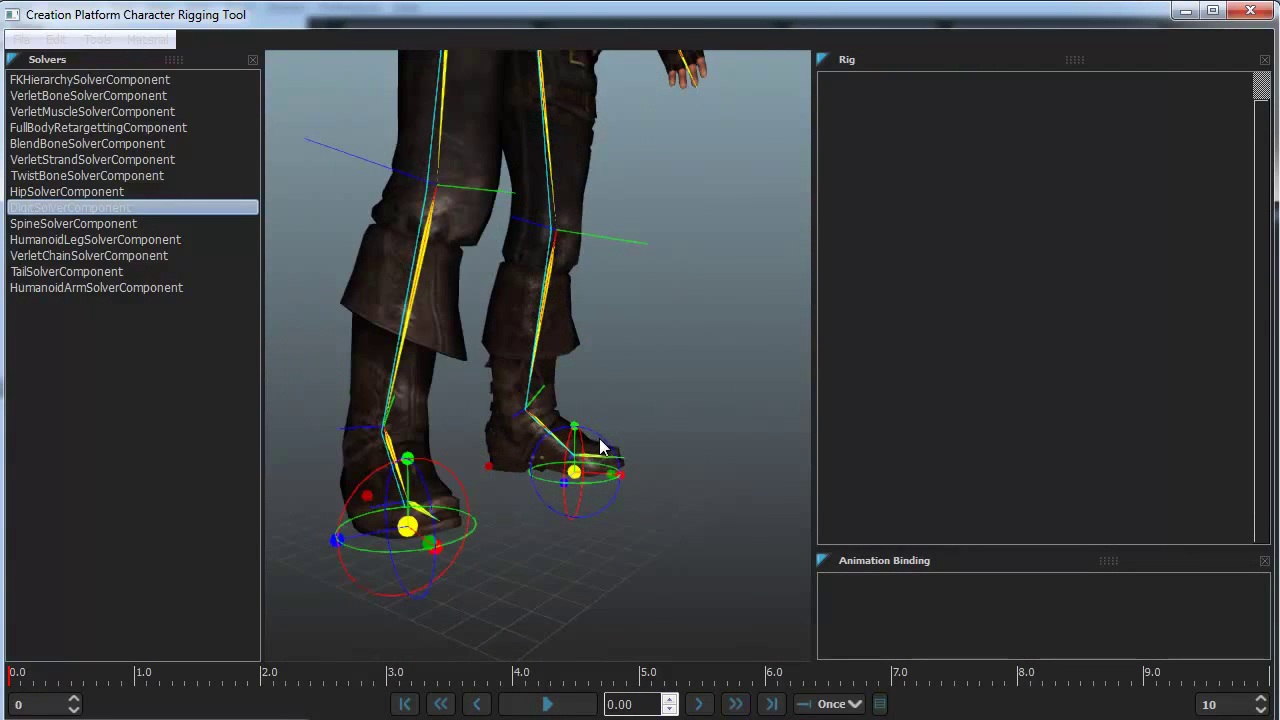
pyautogui.moveTo(601, 441); pyautogui.dragTo(580, 460)
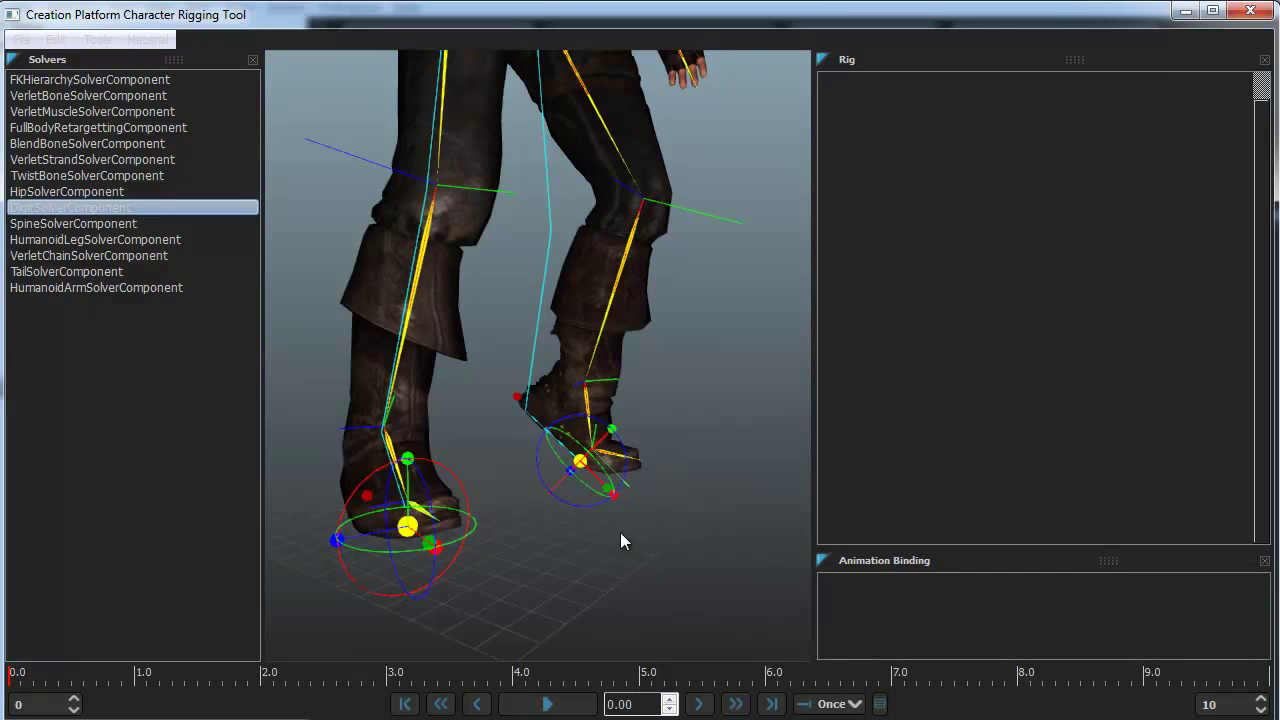
pyautogui.hotkey('ctrl', 'z')
pyautogui.hotkey('ctrl', 'z')
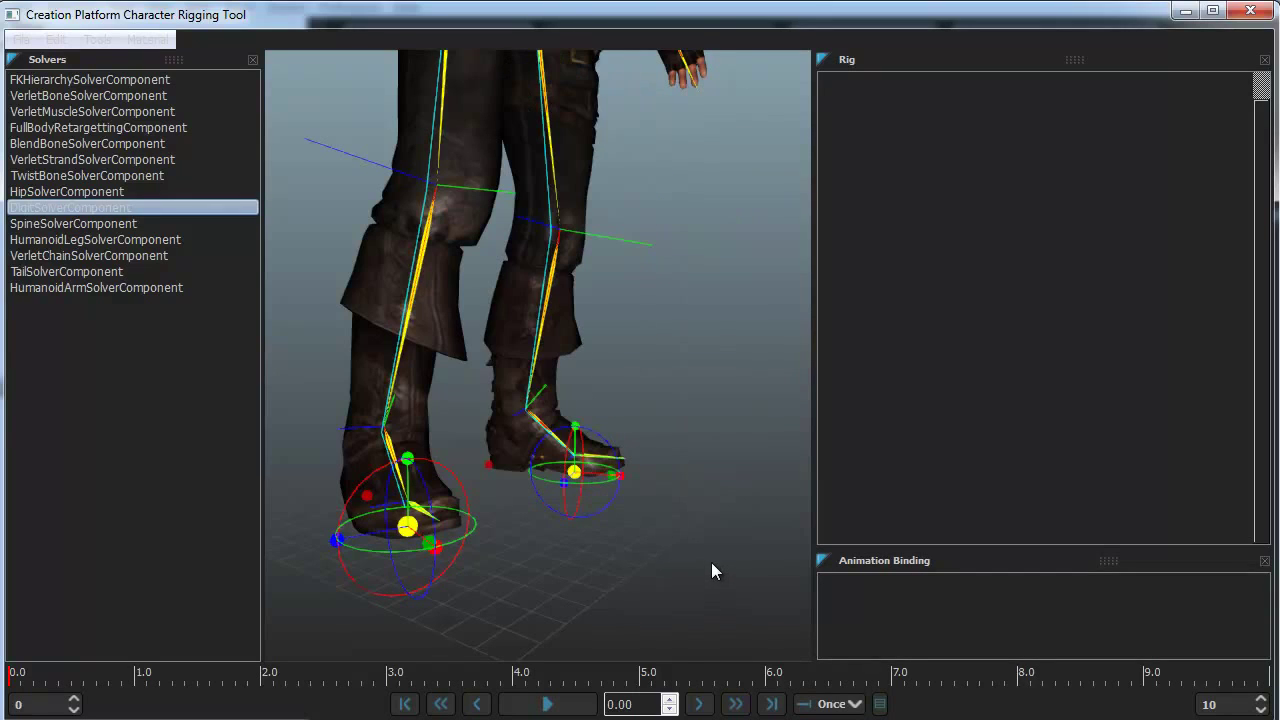
# Select the Geralt character and add a SpineSolverComponent to its rig, bringing the new solver's settings into view
pyautogui.scroll(-4, 640, 535)
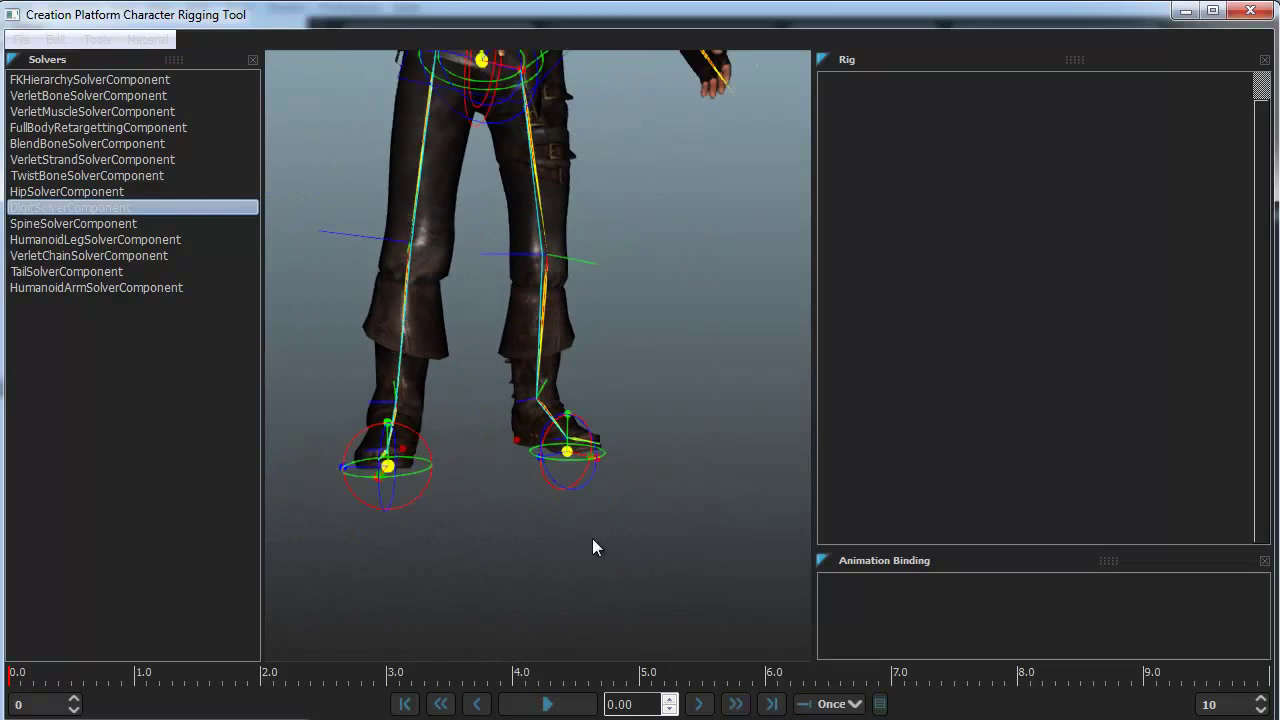
pyautogui.scroll(-5, 640, 480)
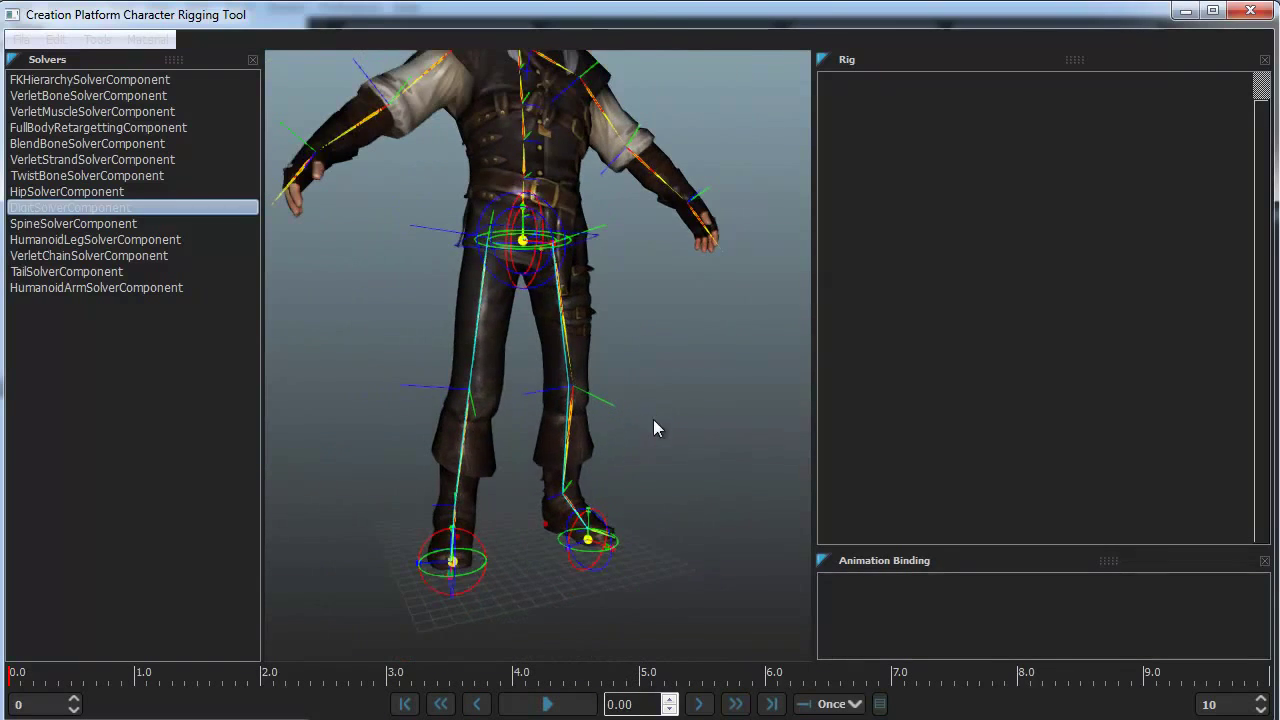
pyautogui.scroll(3, 652, 500)
pyautogui.scroll(-1, 651, 550)
pyautogui.moveTo(655, 503); pyautogui.dragTo(698, 526, button='middle')
pyautogui.scroll(1, 698, 526)
pyautogui.scroll(3, 698, 526)
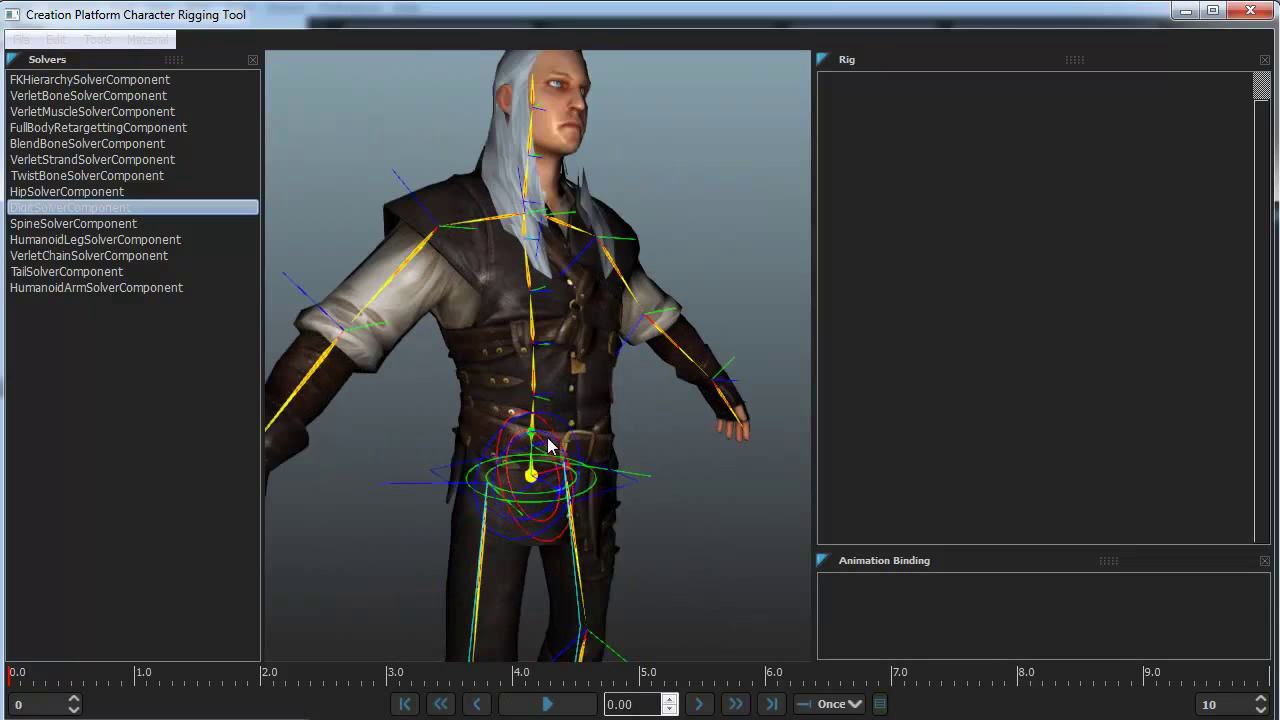
pyautogui.click(607, 379)
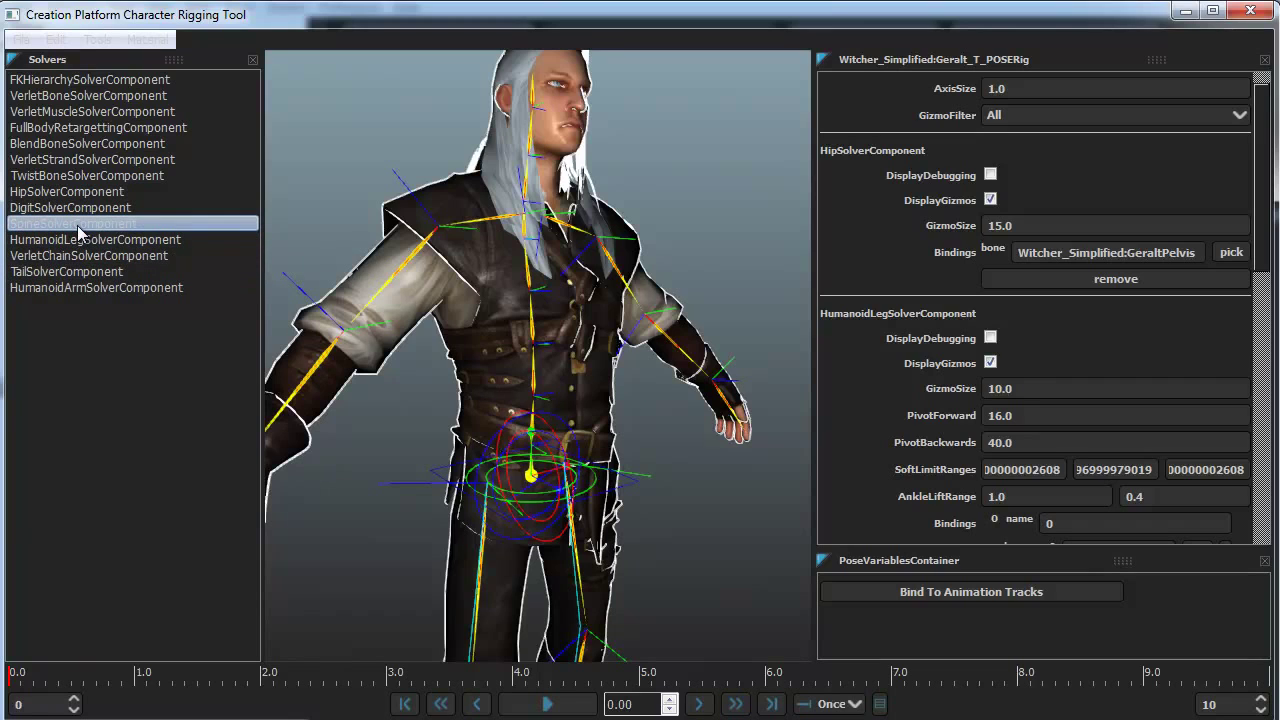
pyautogui.moveTo(78, 228); pyautogui.dragTo(464, 346)
pyautogui.moveTo(1262, 230); pyautogui.dragTo(1254, 530)
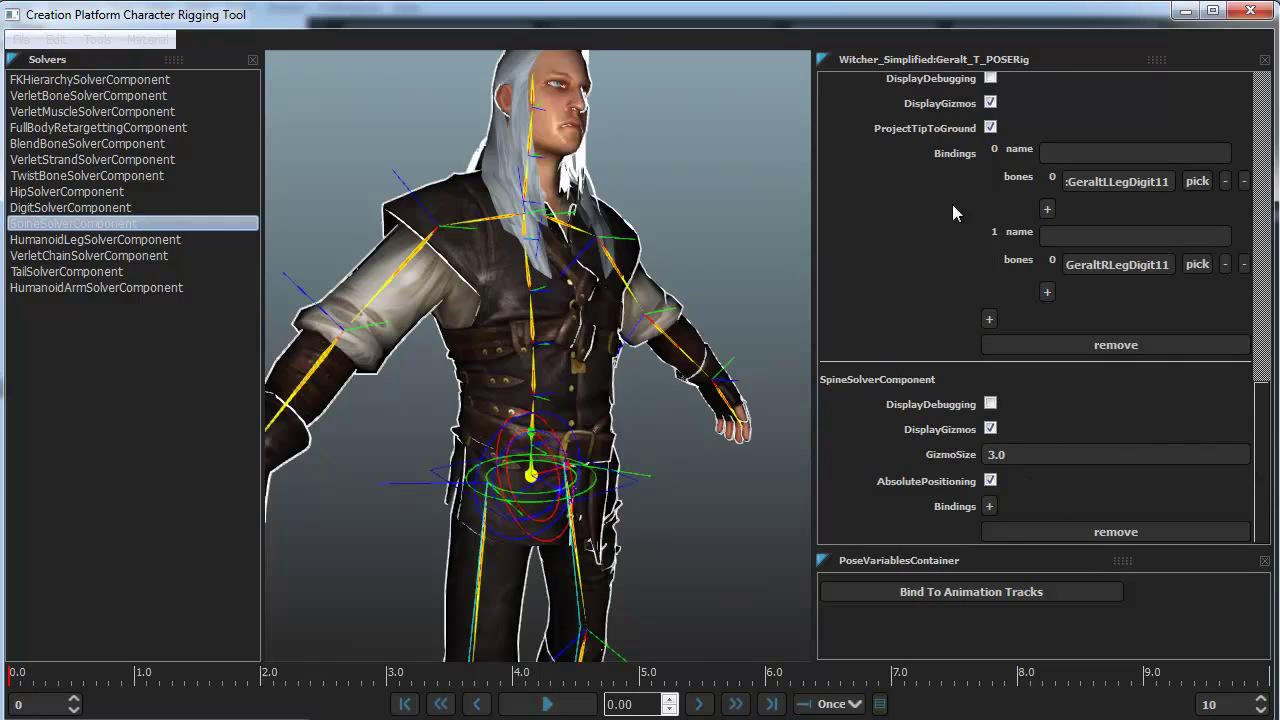
# Create a spine solver binding with four empty bone slots and widen the rig settings area
pyautogui.scroll(3, 1262, 471)
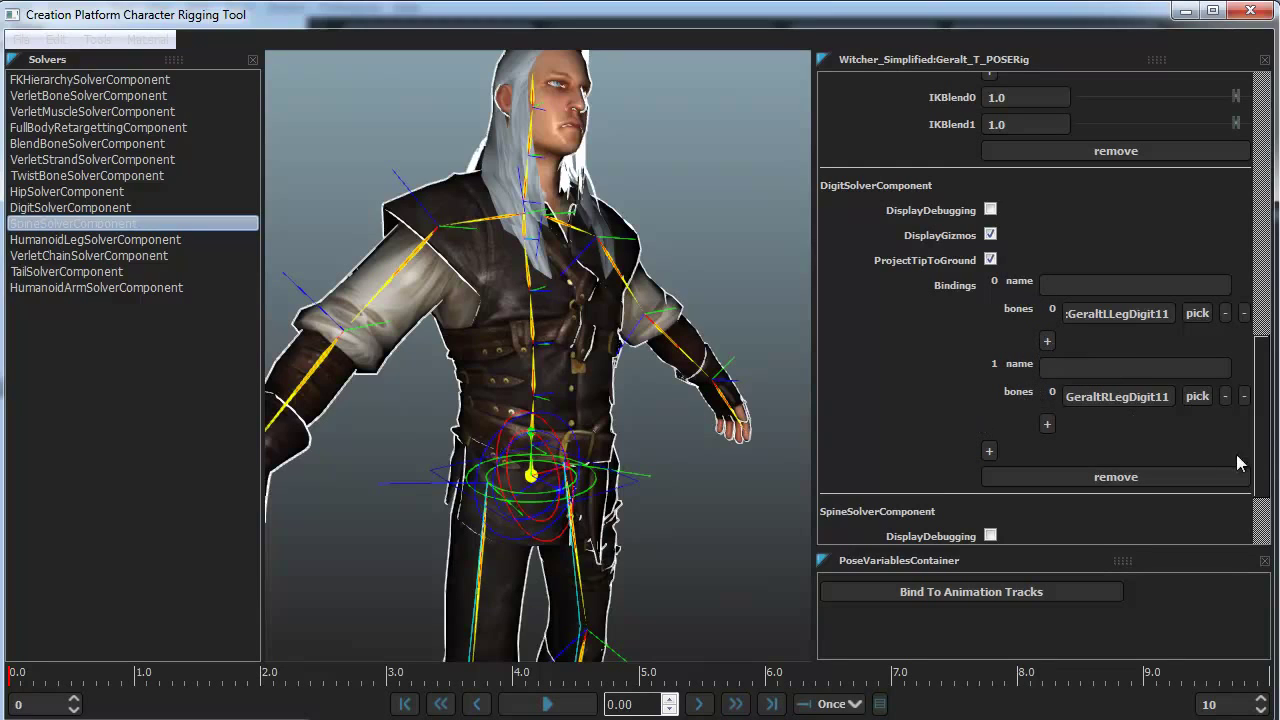
pyautogui.scroll(-2, 1096, 327)
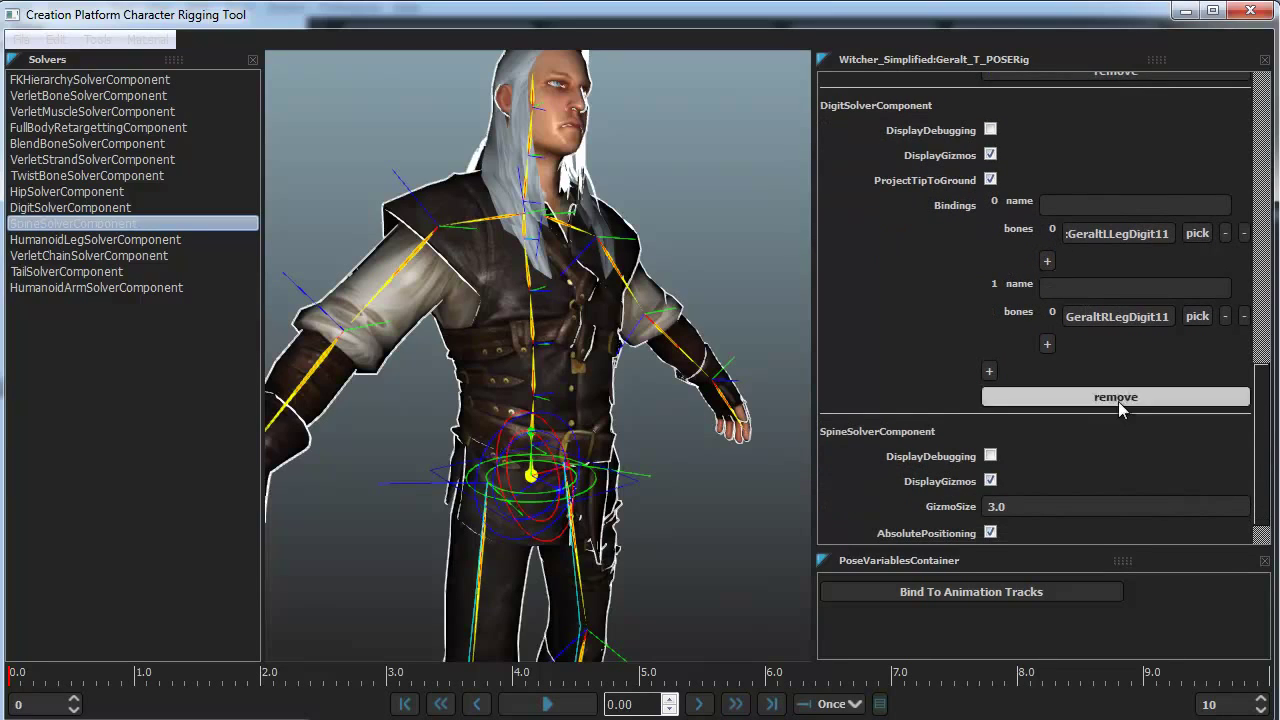
pyautogui.scroll(-1, 1268, 480)
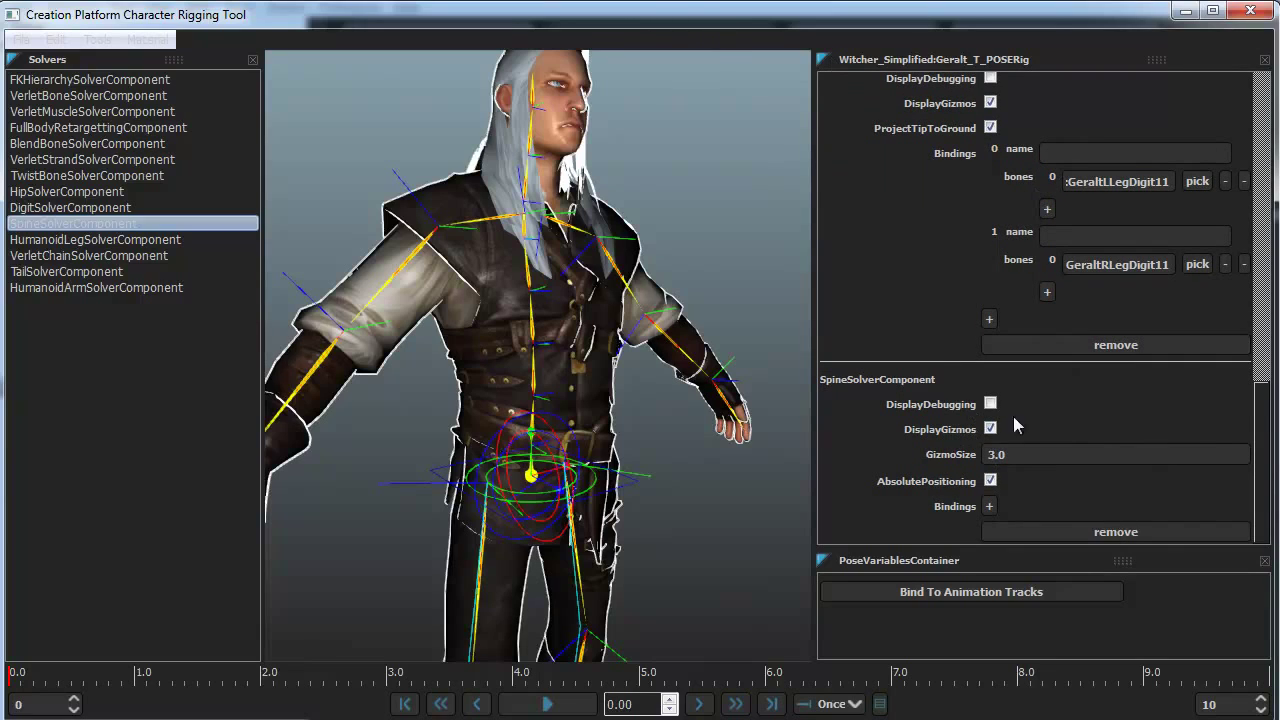
pyautogui.click(989, 506)
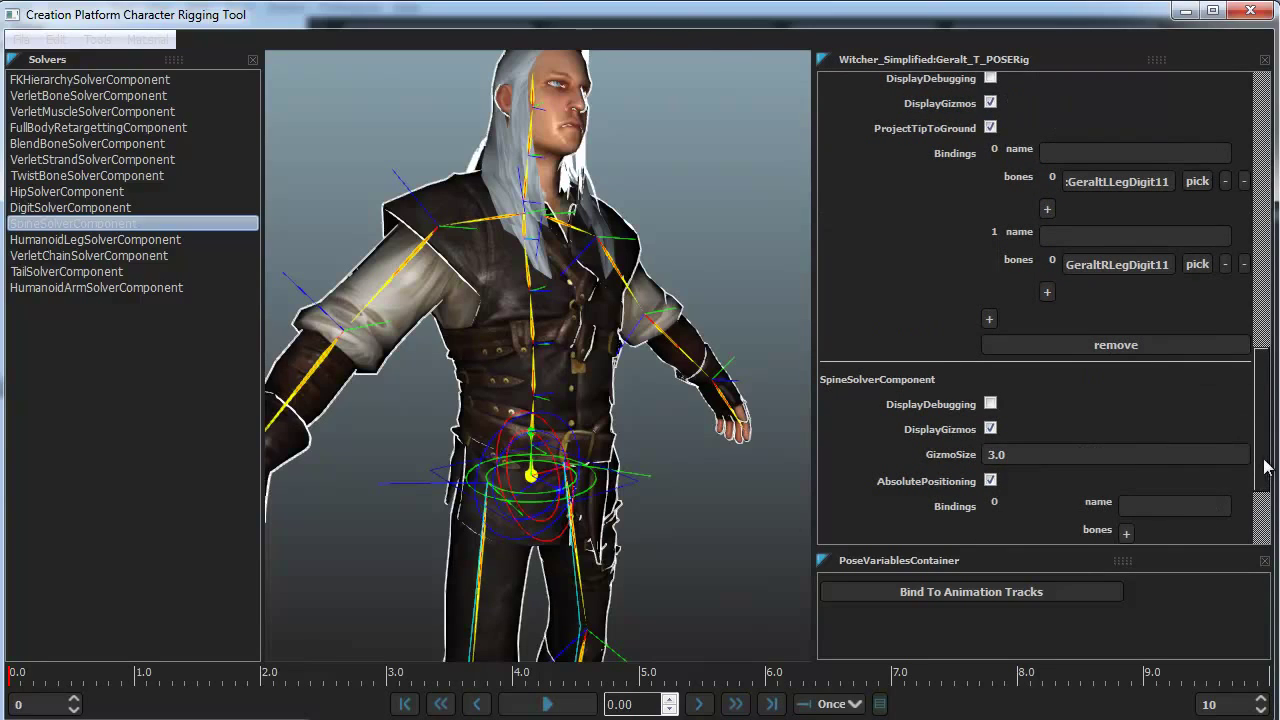
pyautogui.scroll(-4, 962, 397)
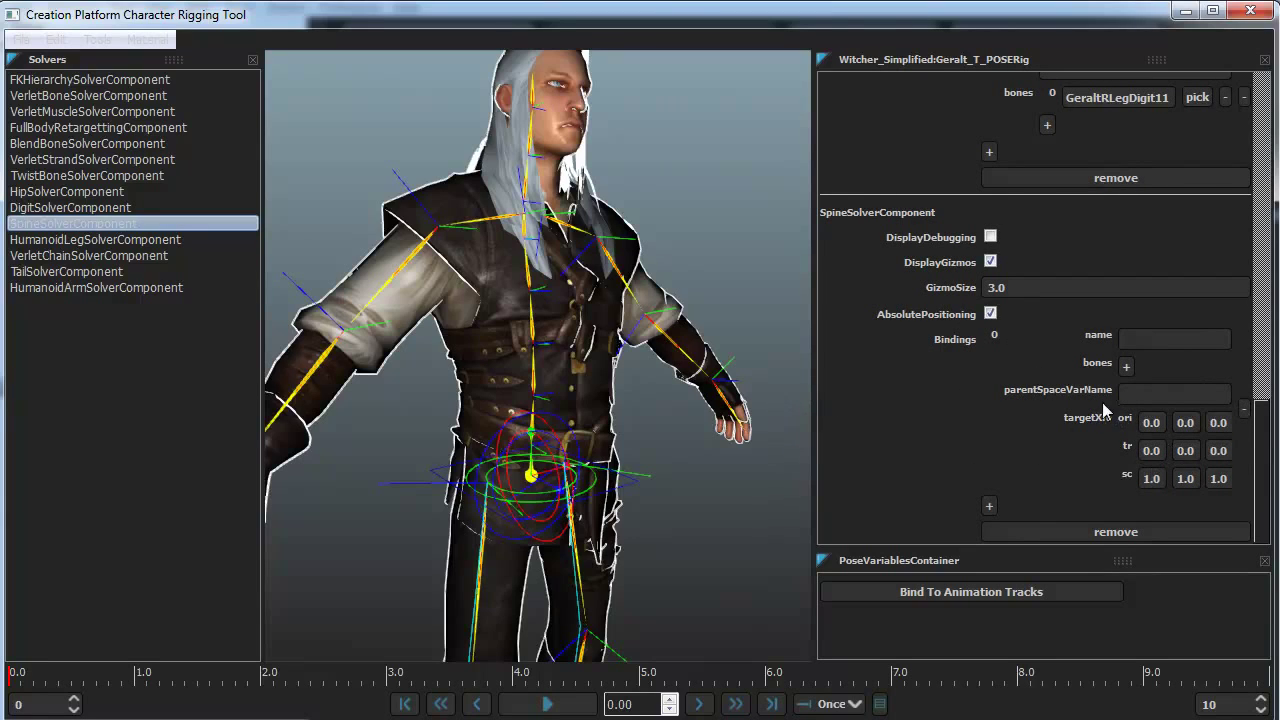
pyautogui.click(1126, 366)
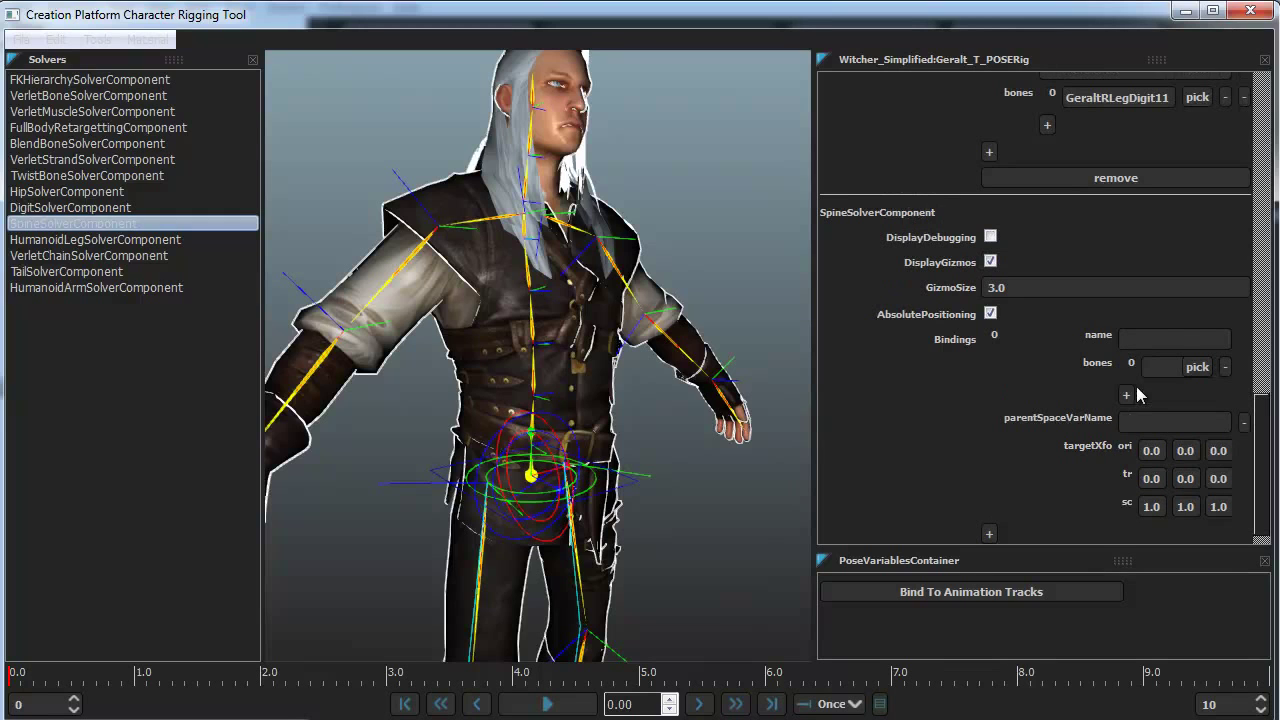
pyautogui.click(1127, 394)
pyautogui.click(1127, 422)
pyautogui.click(1127, 448)
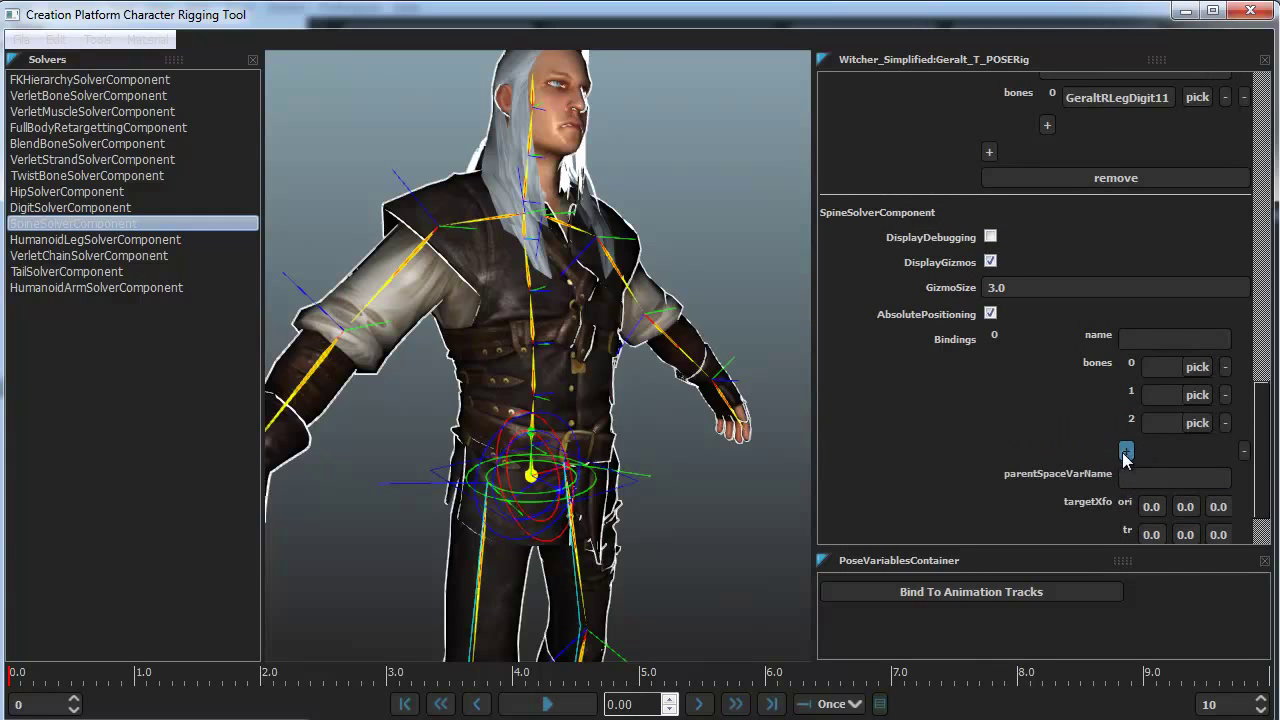
pyautogui.moveTo(812, 421); pyautogui.dragTo(765, 422)
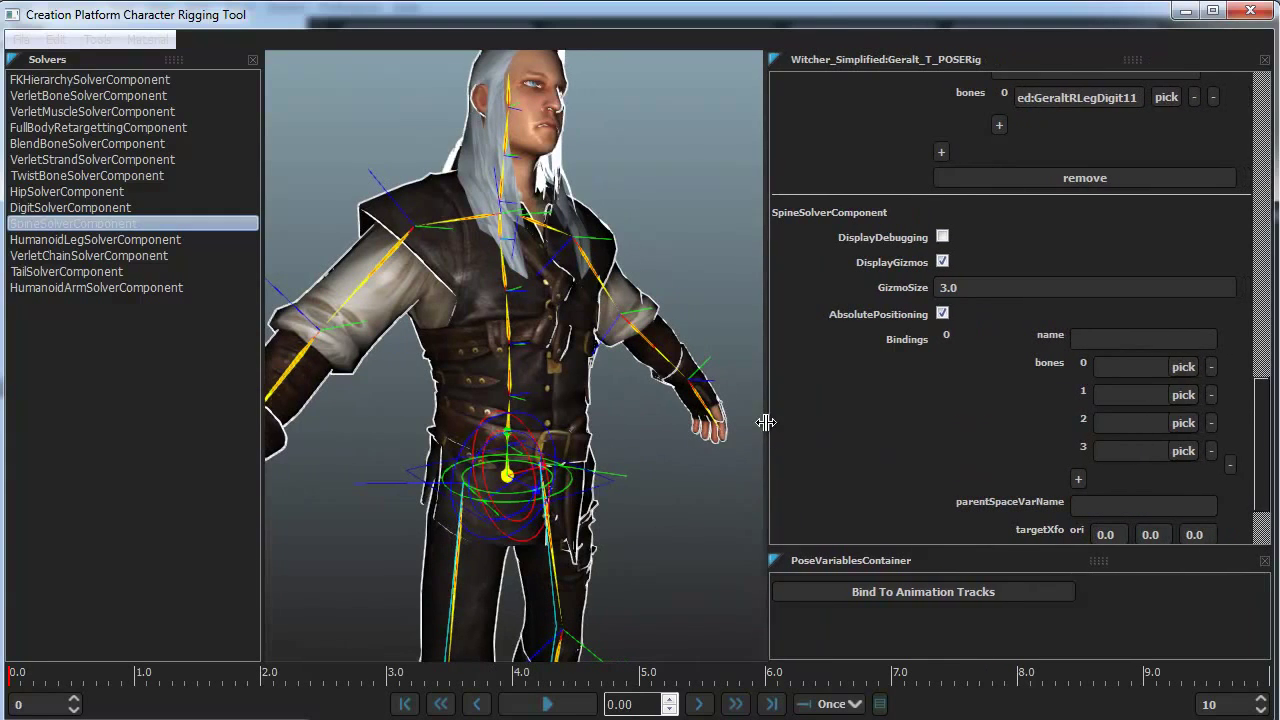
# Assign GeraltSpine1, GeraltSpine2 and GeraltSpine3 to the first three bone slots of the spine binding
pyautogui.click(1183, 366)
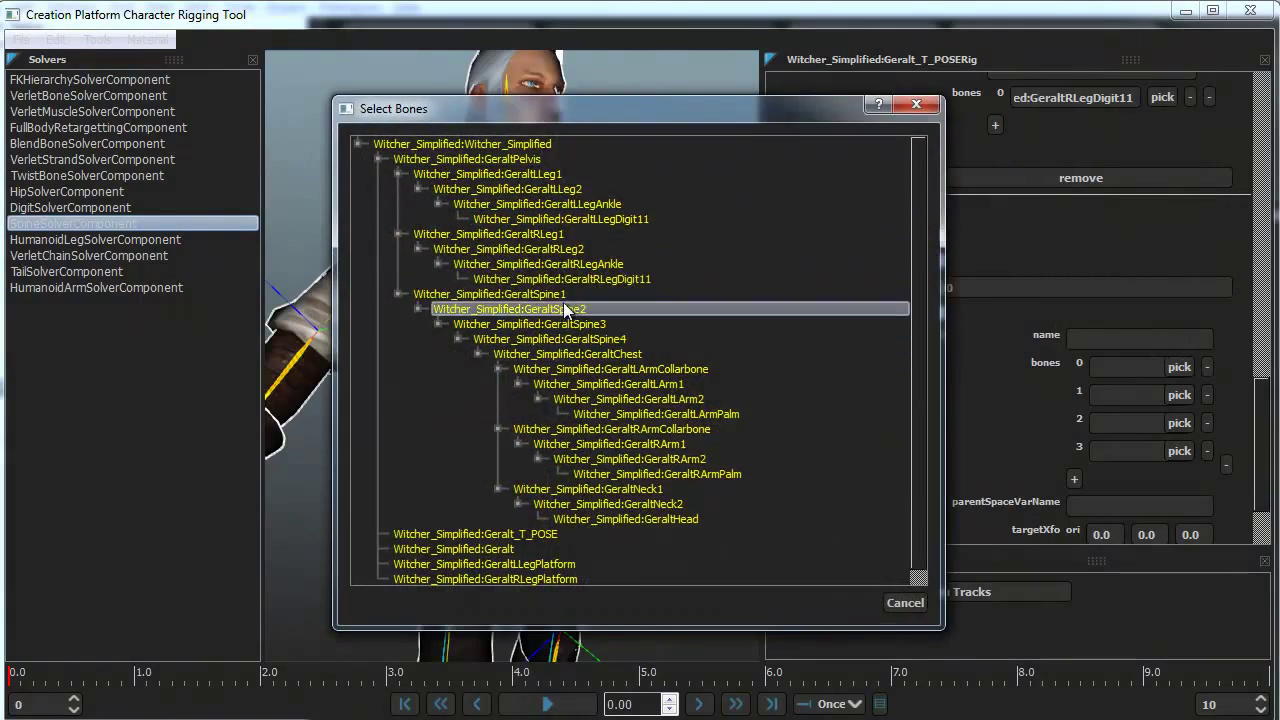
pyautogui.click(490, 294)
pyautogui.click(1174, 395)
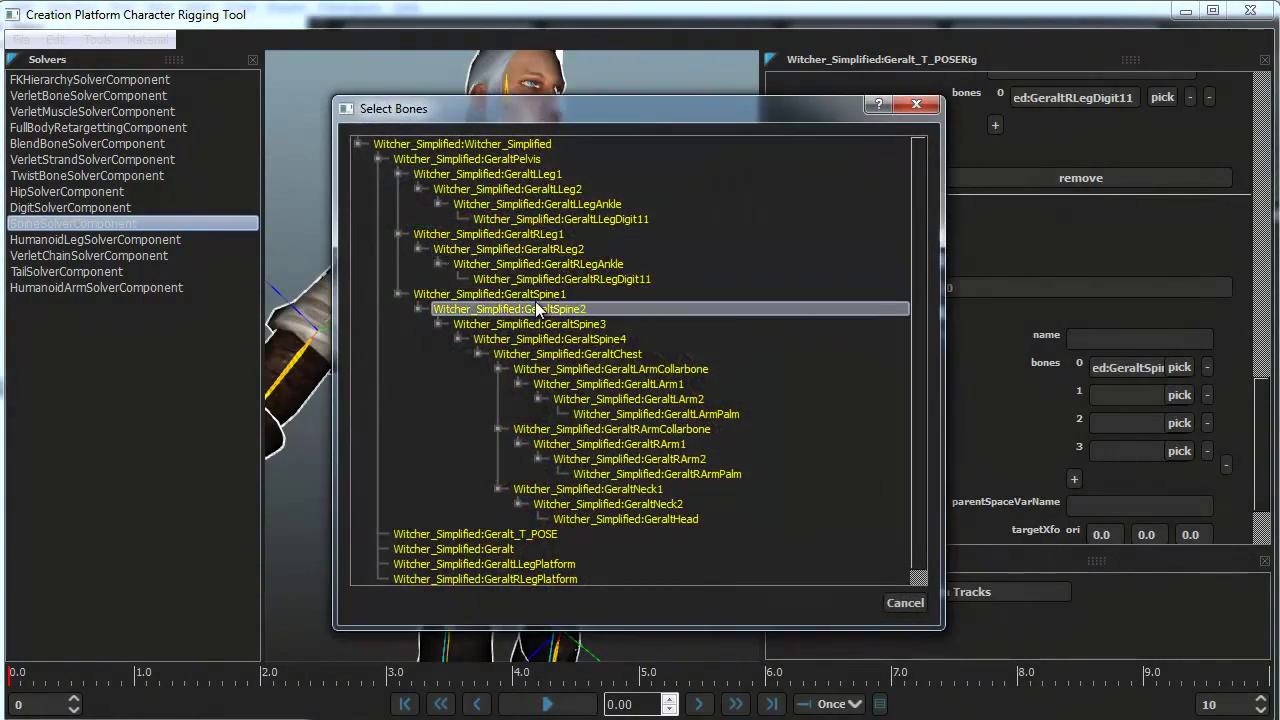
pyautogui.click(510, 309)
pyautogui.click(1176, 422)
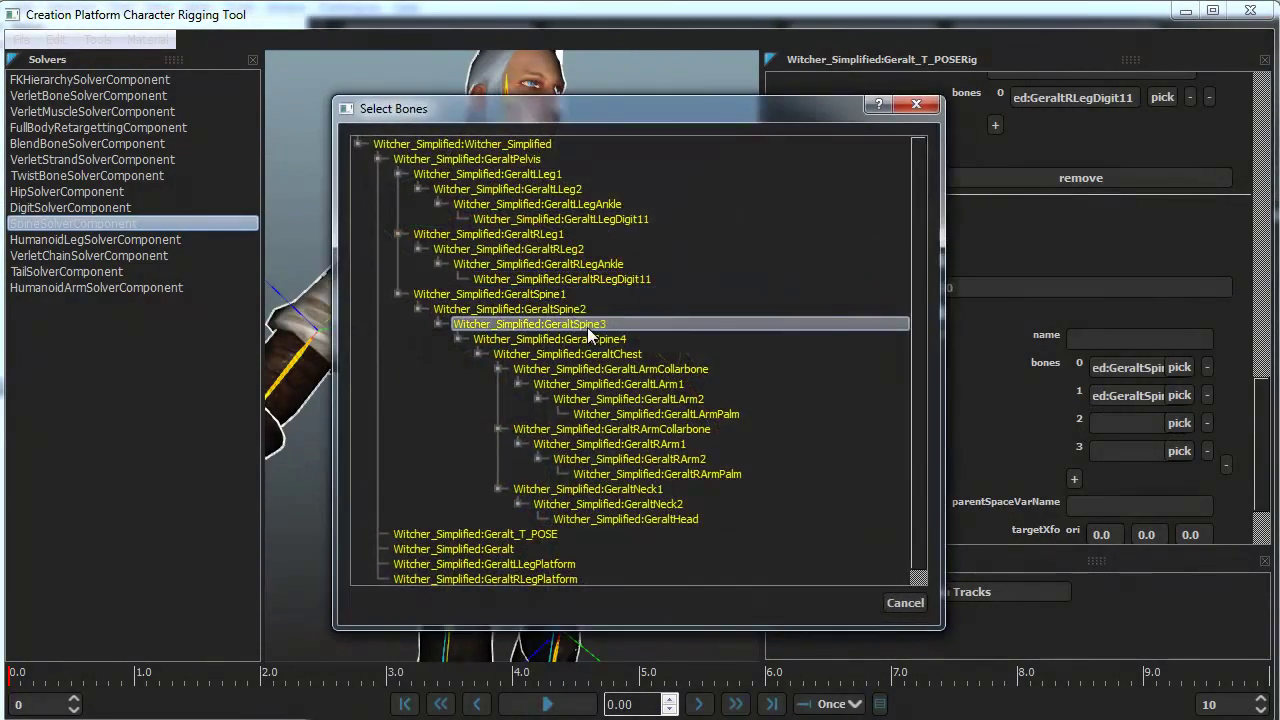
pyautogui.click(587, 325)
# Add a fifth bone slot to the spine binding and assign GeraltSpine4 and GeraltChest to the last two slots
pyautogui.click(1073, 482)
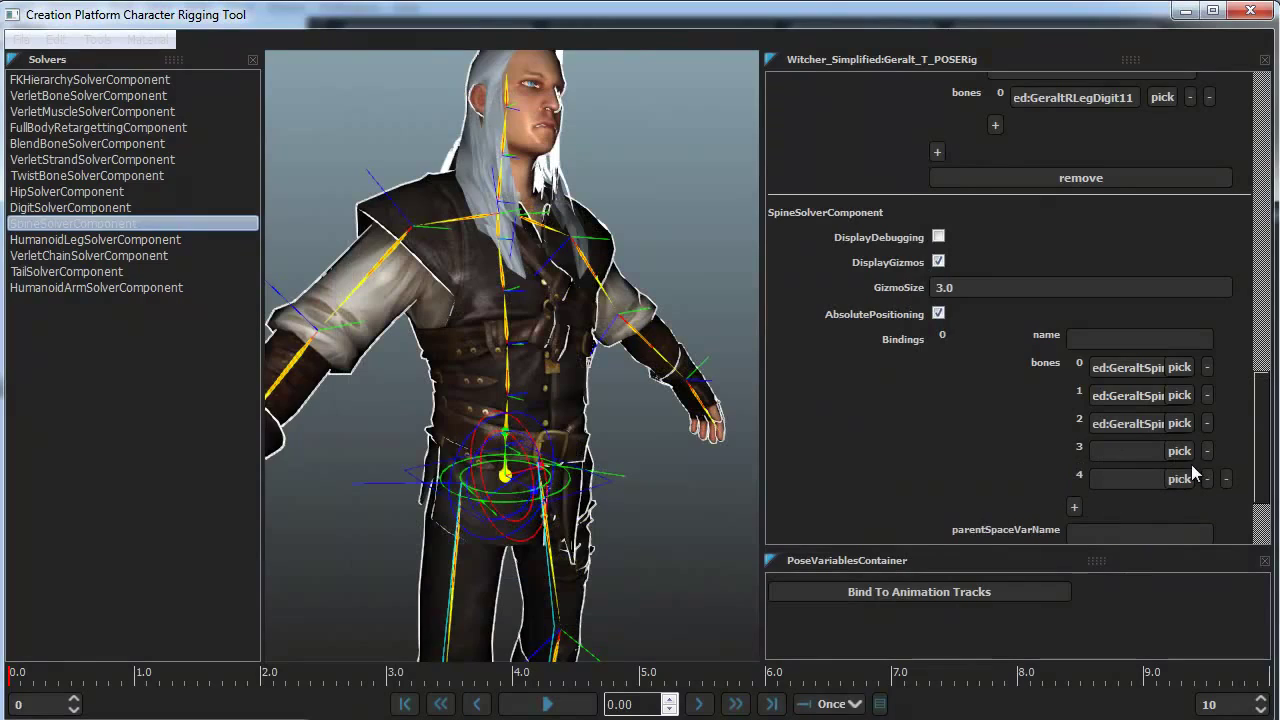
pyautogui.click(1181, 452)
pyautogui.click(614, 340)
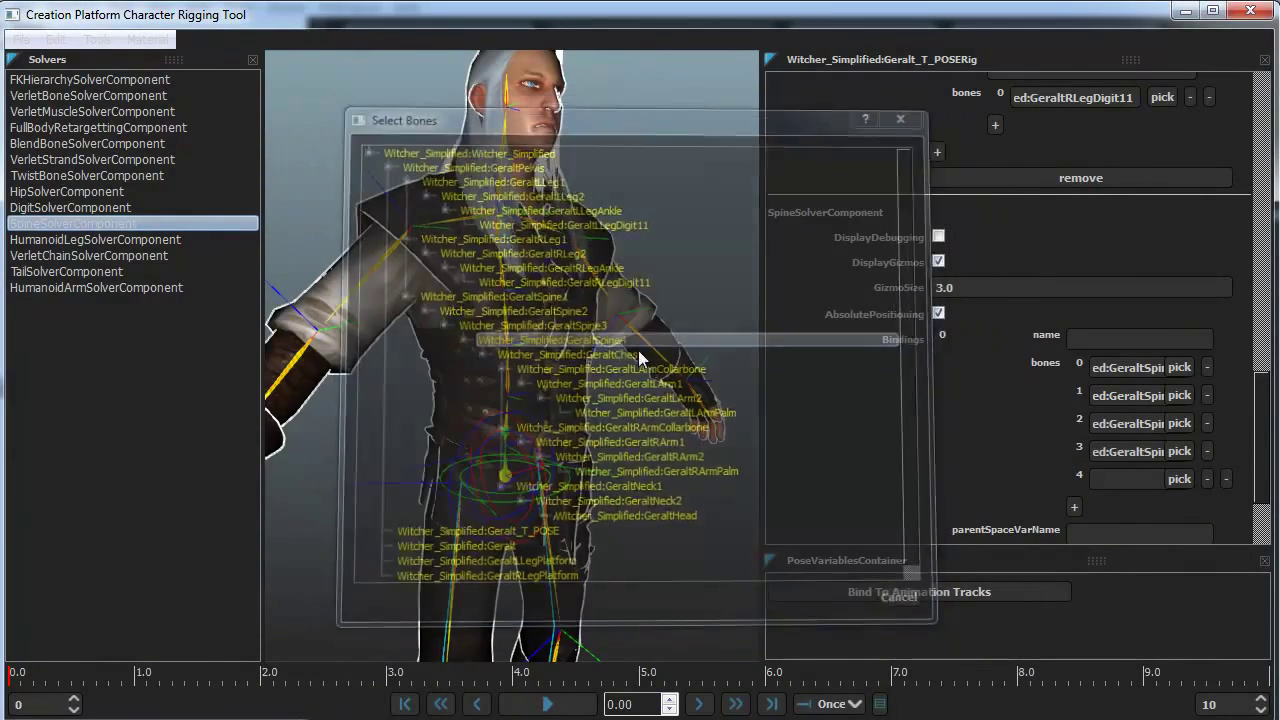
pyautogui.click(1178, 479)
pyautogui.click(626, 356)
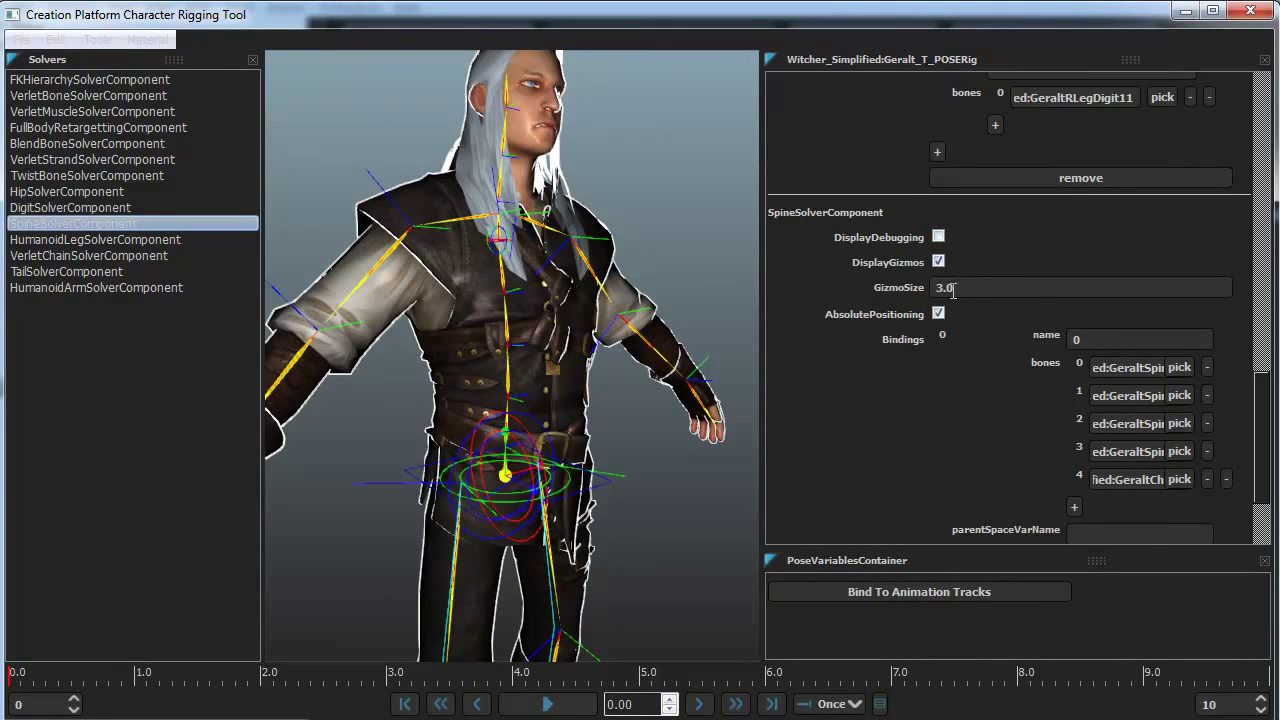
# Set the GizmoSize of the SpineSolverComponent to 13.0
pyautogui.write('1')
pyautogui.press('Return')
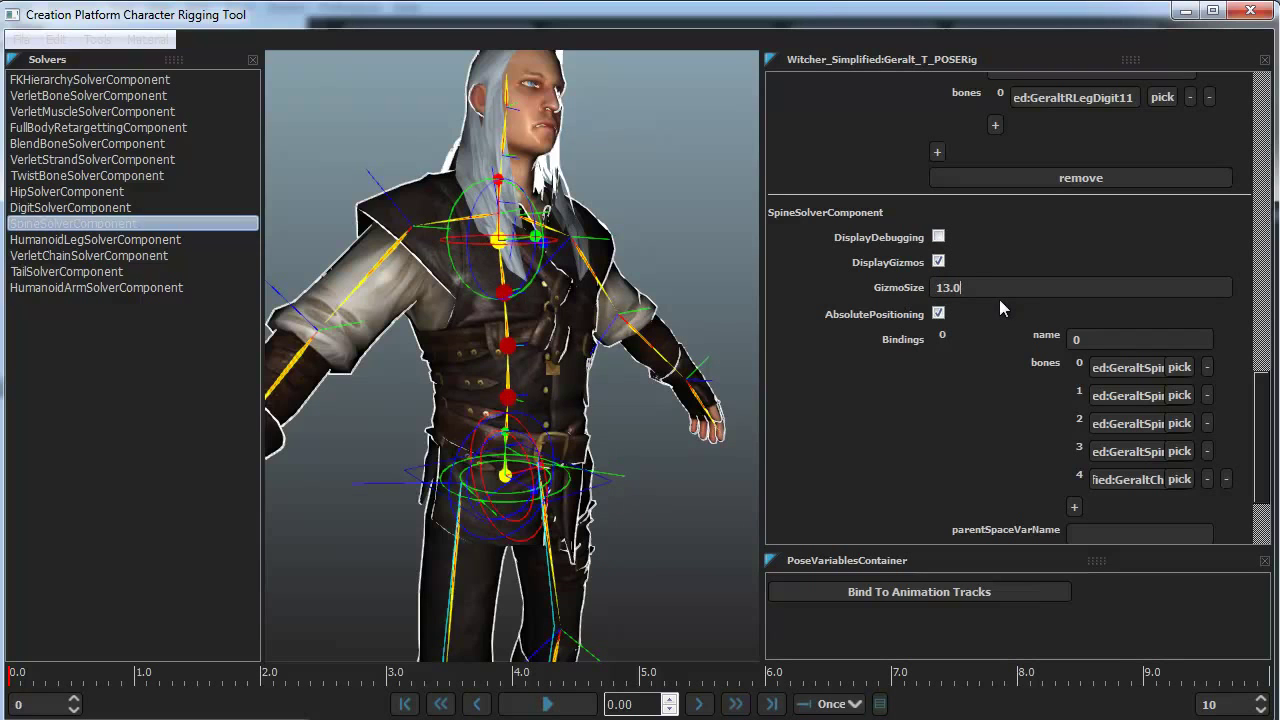
# Try bending the spine in several directions with the chest gizmo, viewing the character from different angles and undoing each move
pyautogui.moveTo(507, 260); pyautogui.dragTo(563, 236)
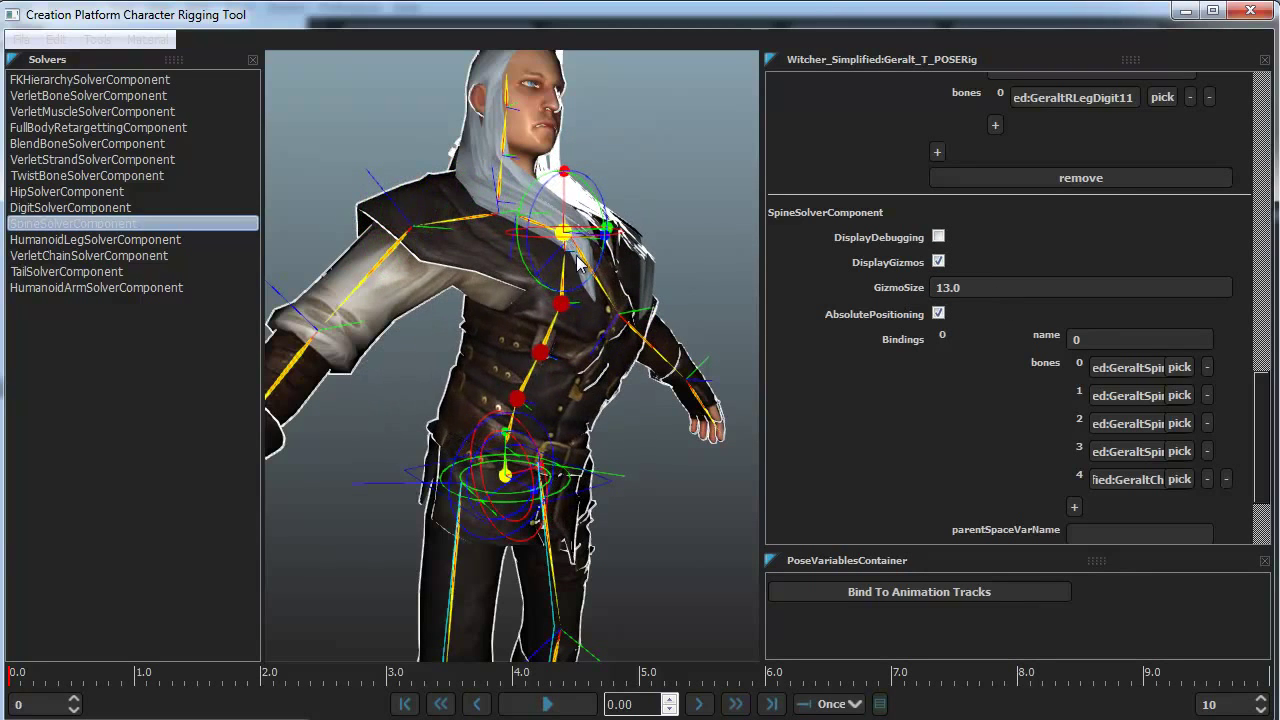
pyautogui.hotkey('ctrl', 'z')
pyautogui.moveTo(598, 400); pyautogui.dragTo(573, 405, button='middle')
pyautogui.keyDown('alt'); pyautogui.moveTo(573, 405); pyautogui.dragTo(513, 411); pyautogui.keyUp('alt')
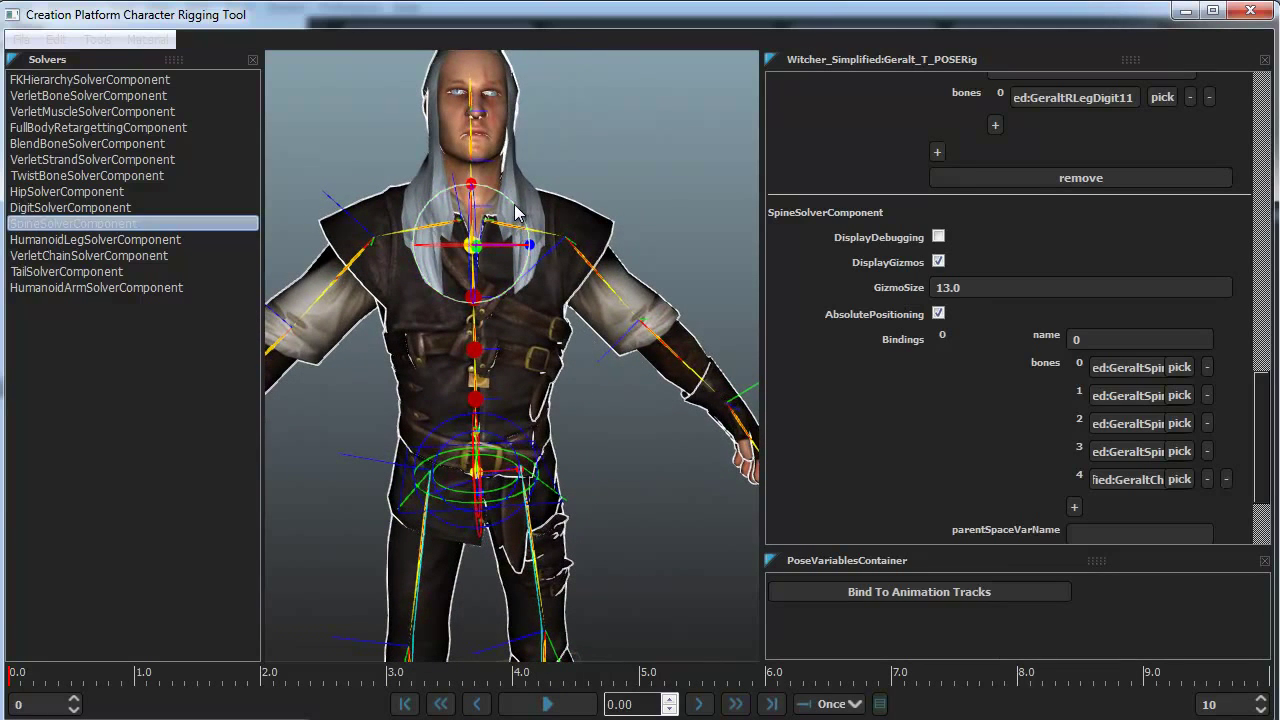
pyautogui.moveTo(522, 214); pyautogui.dragTo(639, 123)
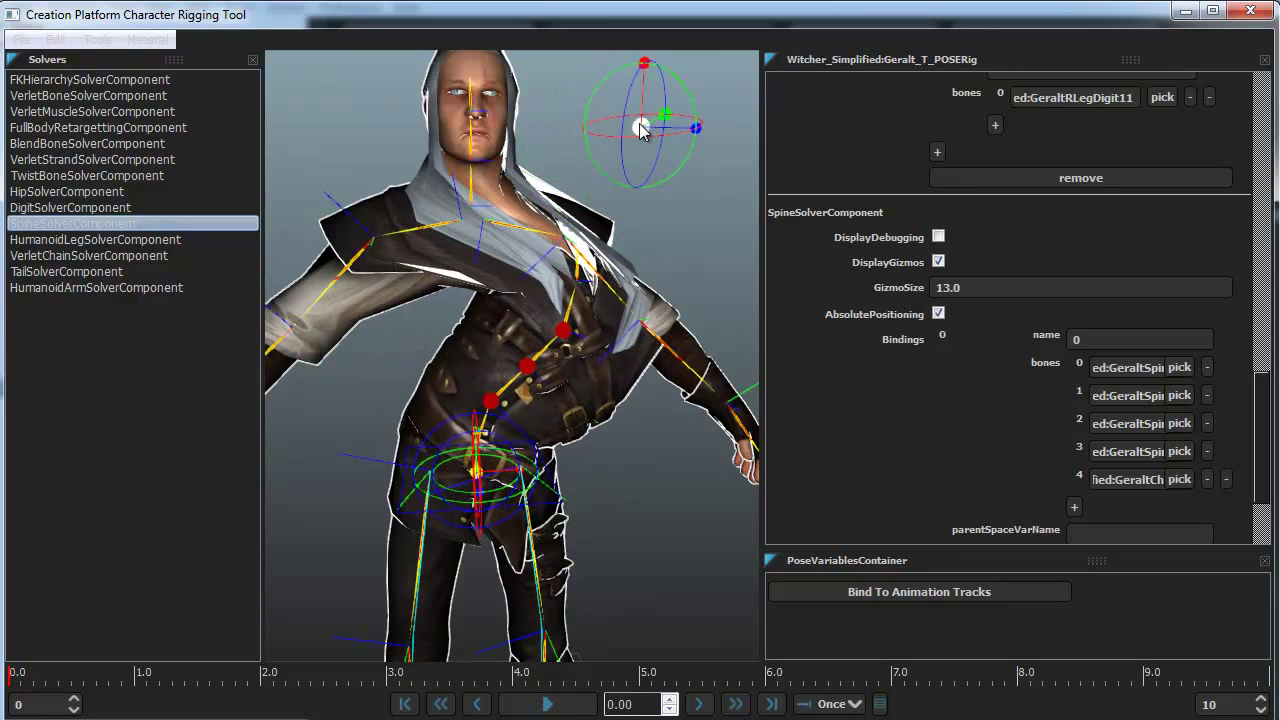
pyautogui.hotkey('ctrl', 'z')
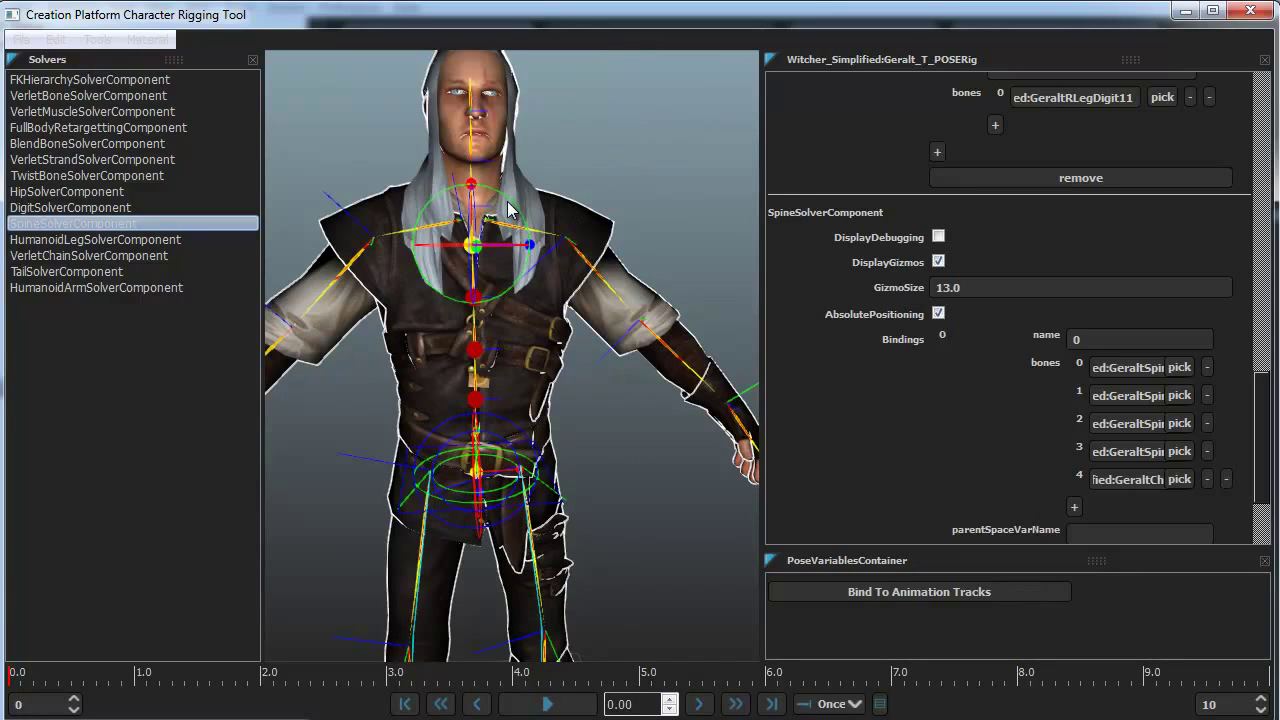
pyautogui.moveTo(507, 215); pyautogui.dragTo(513, 283)
pyautogui.hotkey('ctrl', 'z')
pyautogui.moveTo(573, 412); pyautogui.dragTo(429, 348, button='middle')
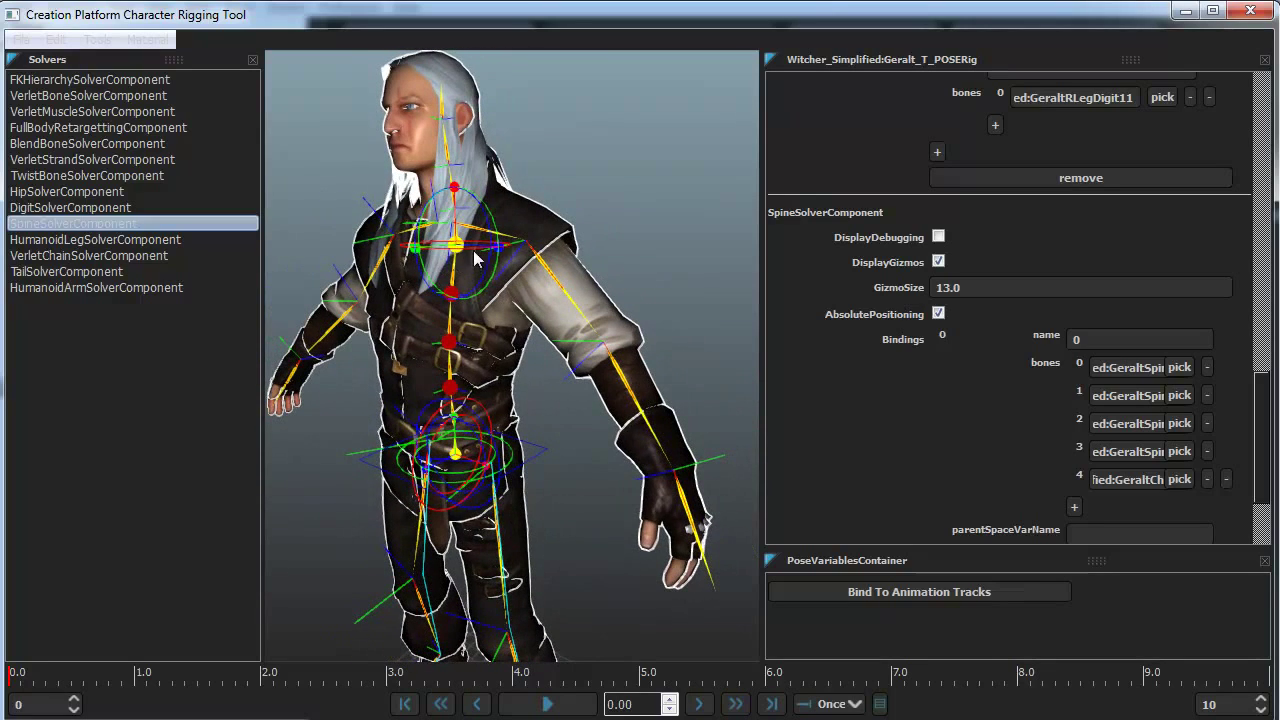
pyautogui.moveTo(454, 246); pyautogui.dragTo(506, 222)
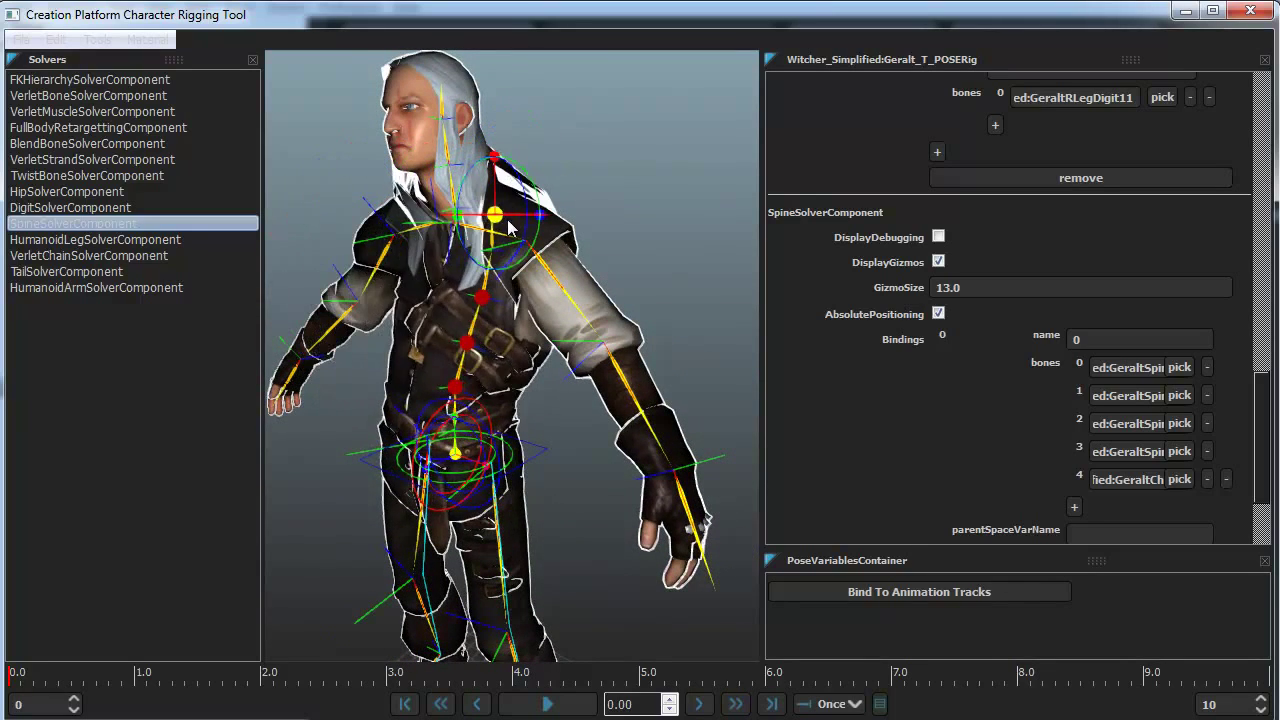
pyautogui.hotkey('ctrl', 'z')
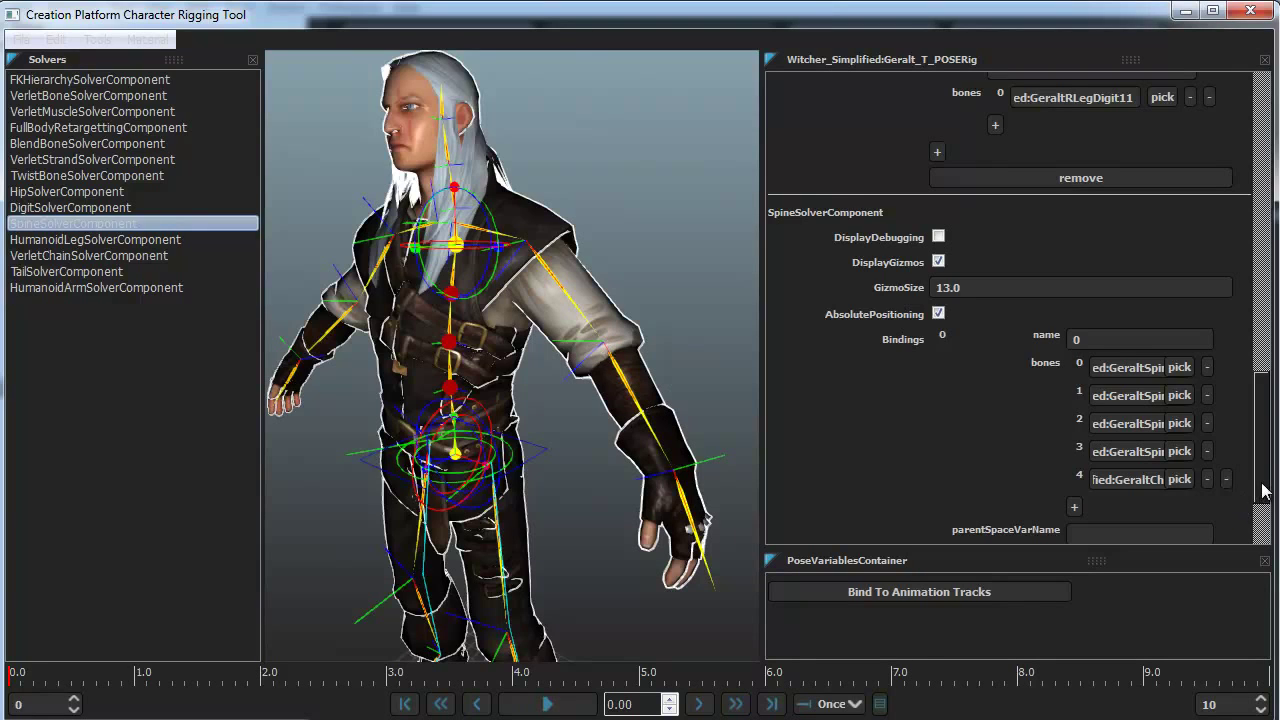
# Set the parentSpaceVarName of the spine binding to hipRoot
pyautogui.moveTo(1264, 495); pyautogui.dragTo(1258, 537)
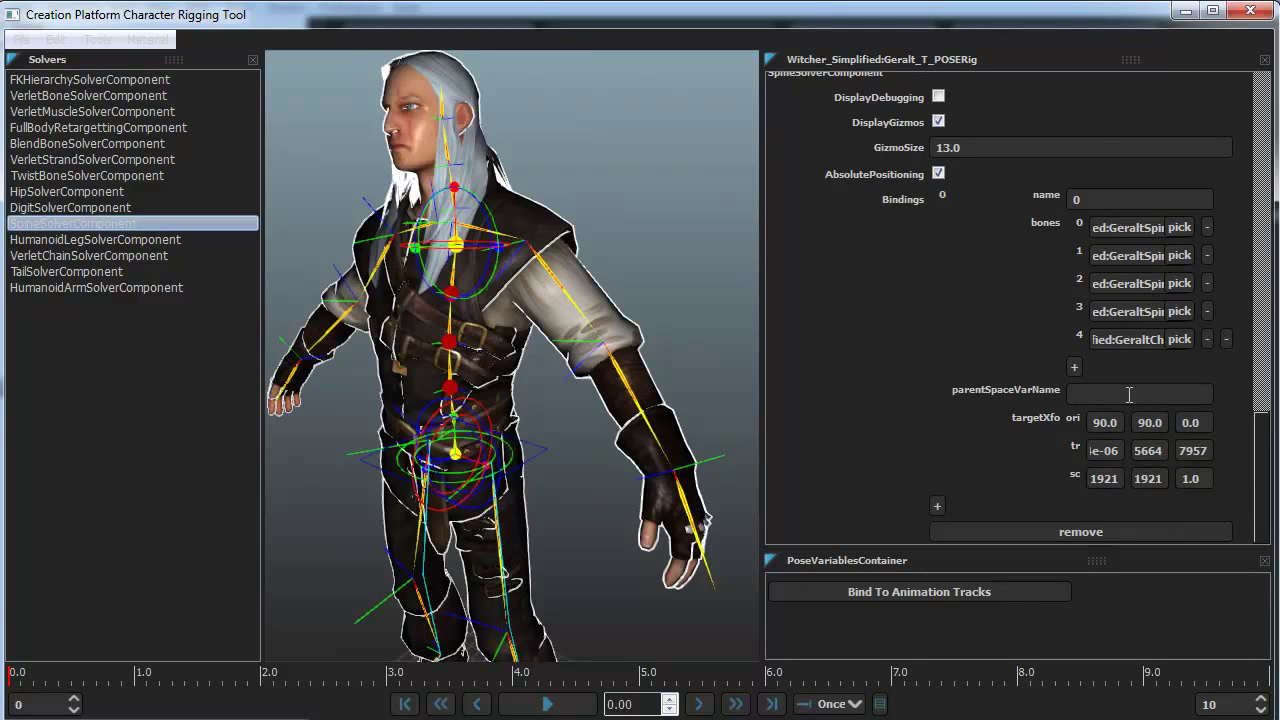
pyautogui.moveTo(456, 454); pyautogui.dragTo(450, 488)
pyautogui.click(1128, 399)
pyautogui.write('hipRoot')
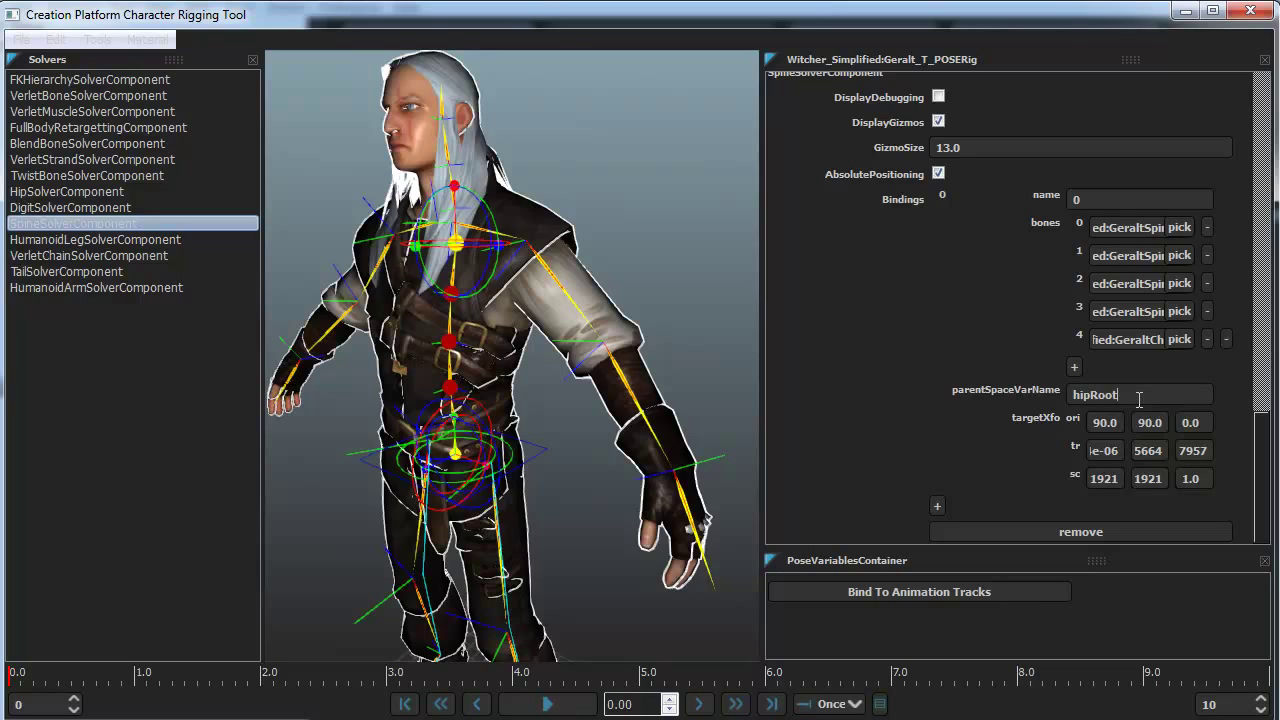
# Try moving and rotating the hips with the hip gizmo to test how the spine responds, viewing the character from another angle
pyautogui.moveTo(455, 452)
pyautogui.mouseDown()
pyautogui.moveTo(409, 455)
pyautogui.moveTo(445, 456)
pyautogui.mouseUp()
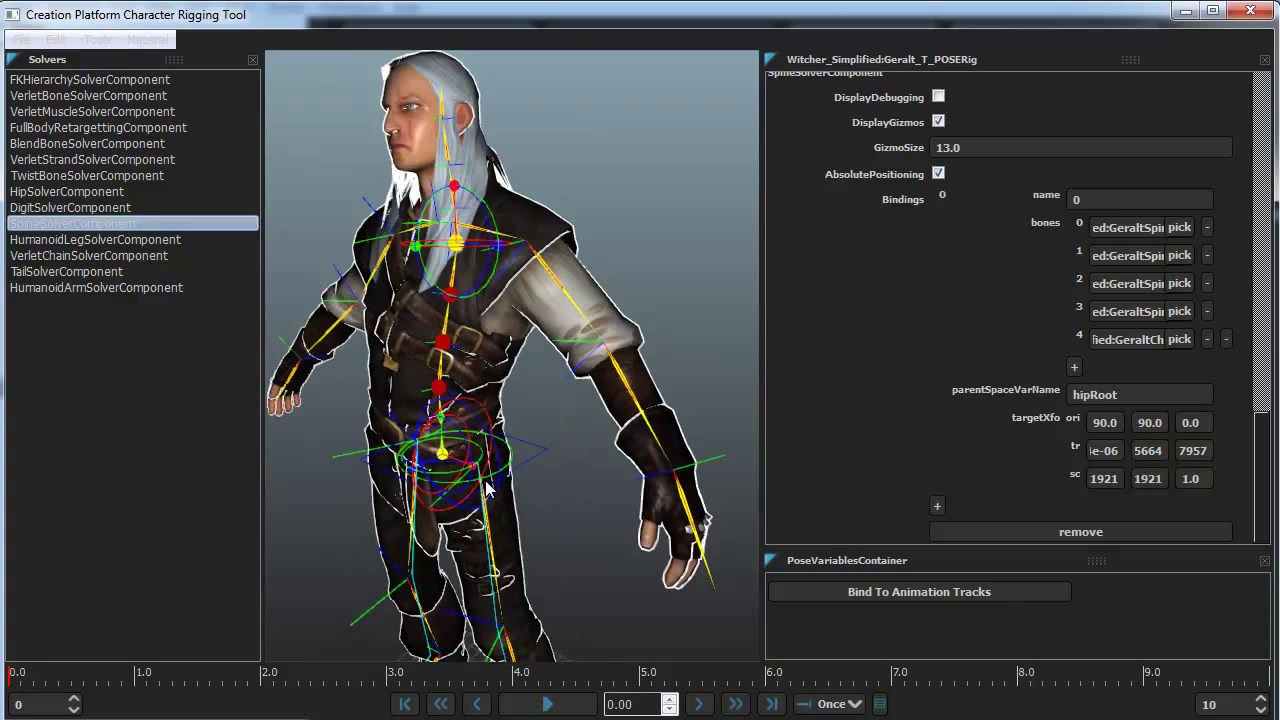
pyautogui.keyDown('alt'); pyautogui.moveTo(497, 512); pyautogui.dragTo(570, 479); pyautogui.keyUp('alt')
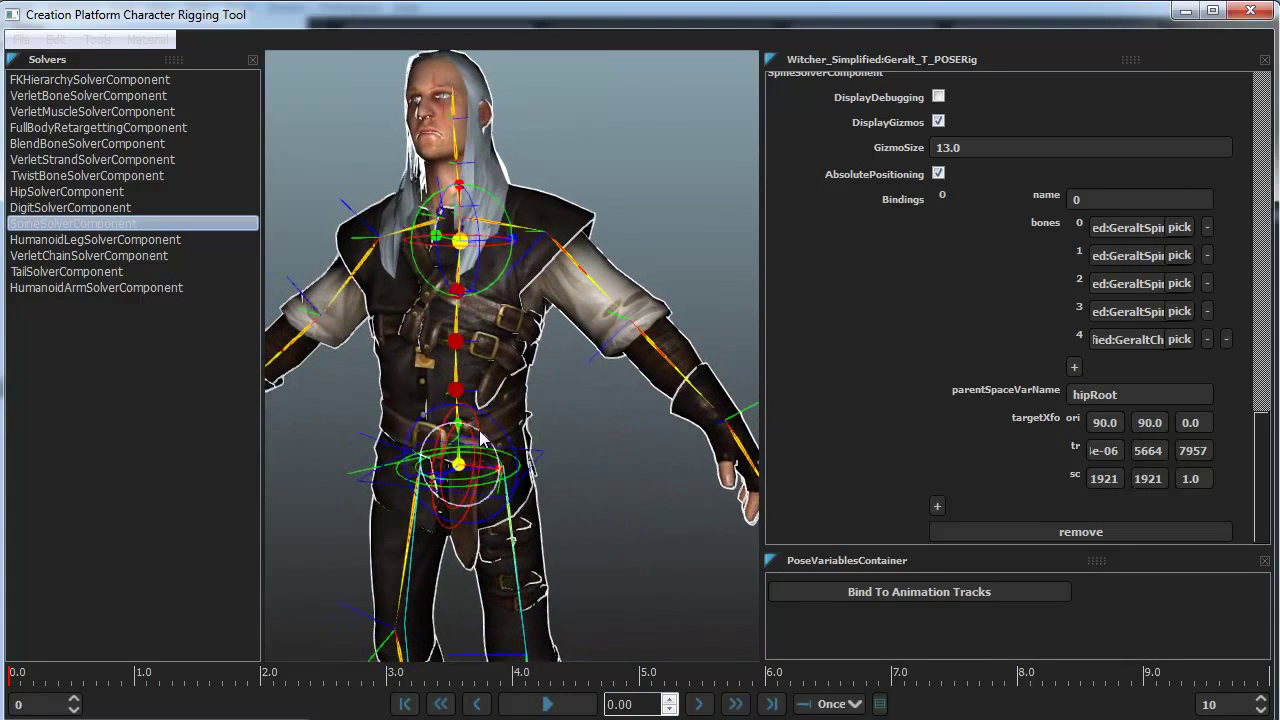
pyautogui.moveTo(486, 440); pyautogui.dragTo(470, 360)
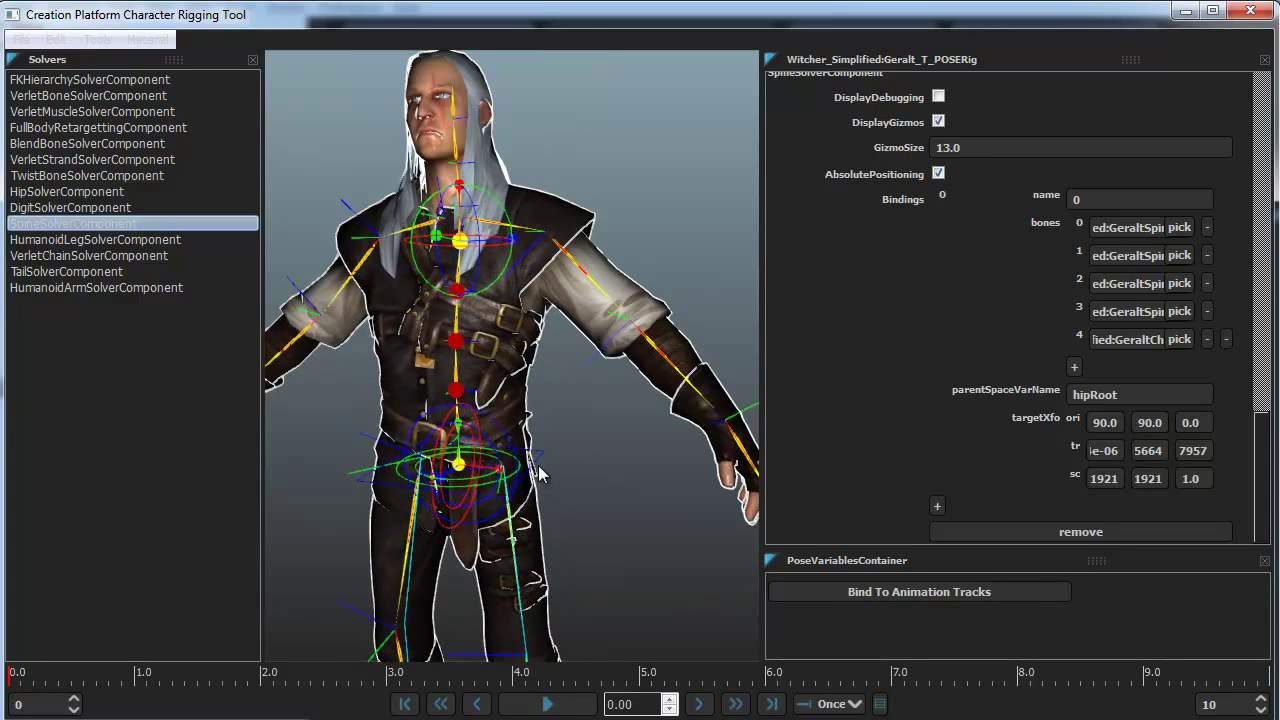
pyautogui.moveTo(537, 452); pyautogui.dragTo(503, 462)
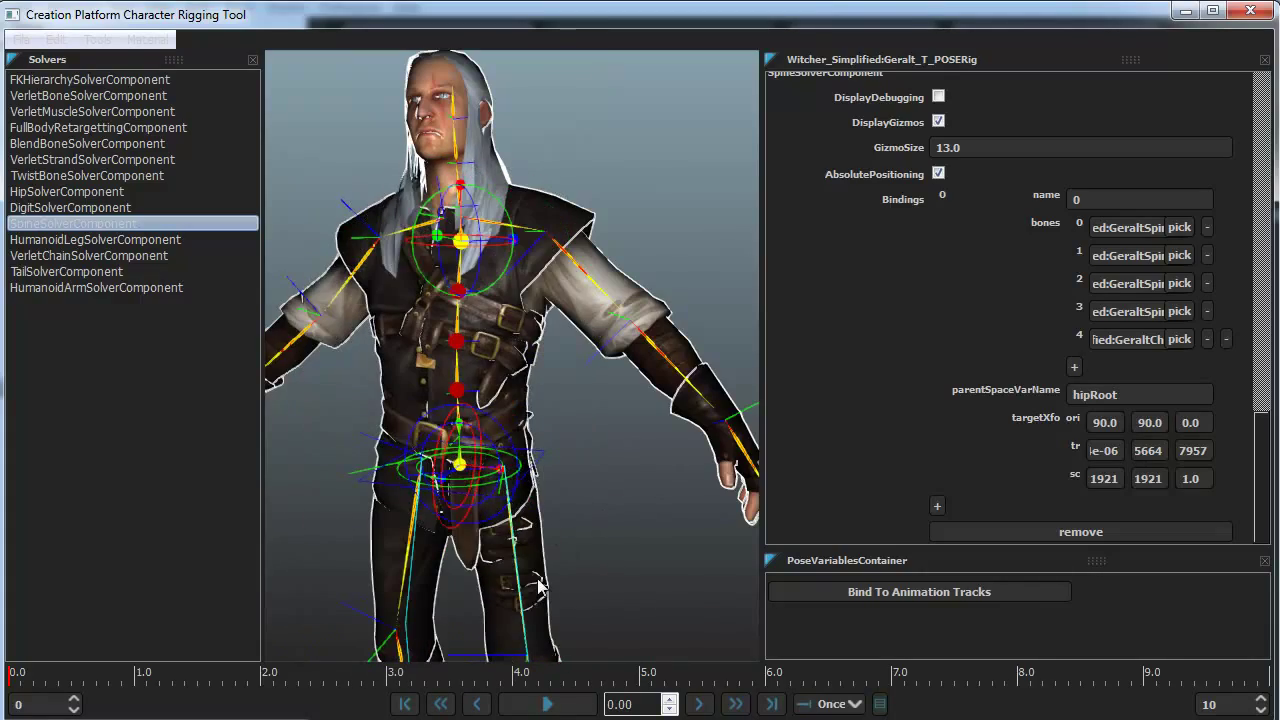
# Add a HumanoidArmSolverComponent to the Geralt rig
pyautogui.keyDown('alt'); pyautogui.moveTo(614, 555); pyautogui.dragTo(589, 567); pyautogui.keyUp('alt')
pyautogui.scroll(-3, 659, 562)
pyautogui.moveTo(589, 558); pyautogui.dragTo(682, 517, button='middle')
pyautogui.scroll(2, 687, 516)
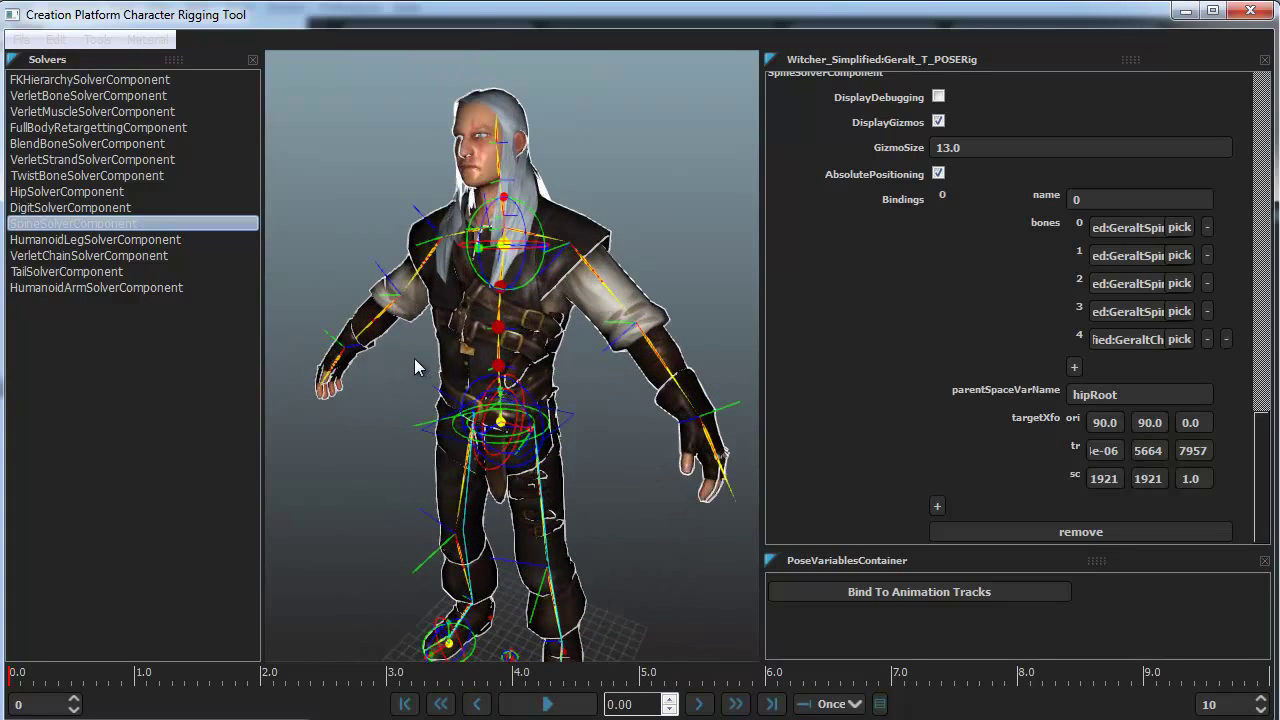
pyautogui.click(74, 286)
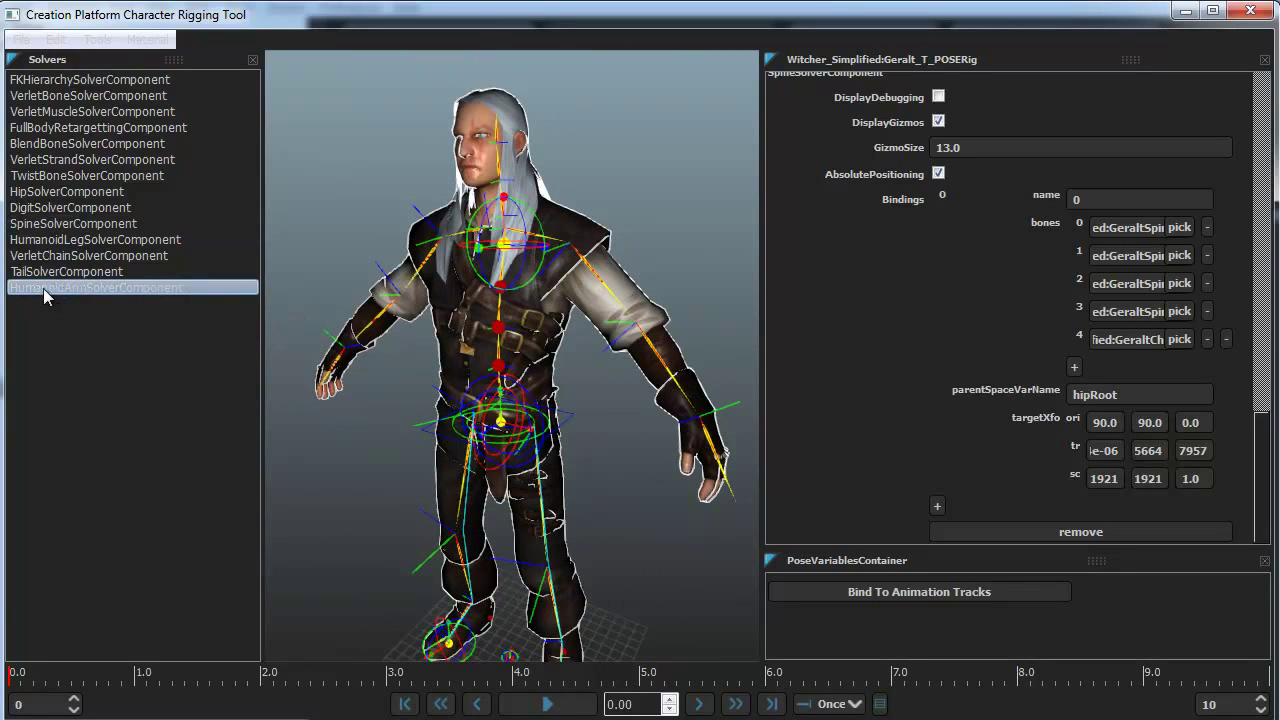
pyautogui.moveTo(43, 288); pyautogui.dragTo(527, 362)
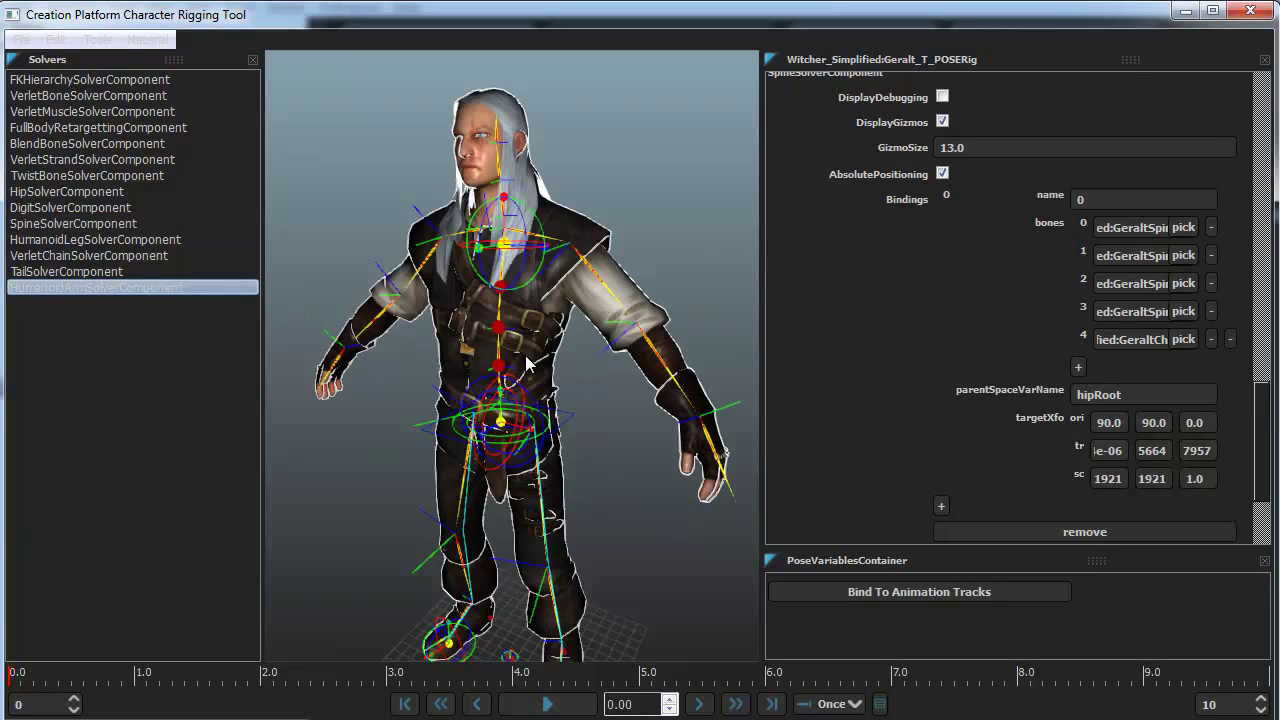
# Create two bindings in the HumanoidArmSolverComponent, each with two bone slots
pyautogui.moveTo(1266, 420); pyautogui.dragTo(1270, 532)
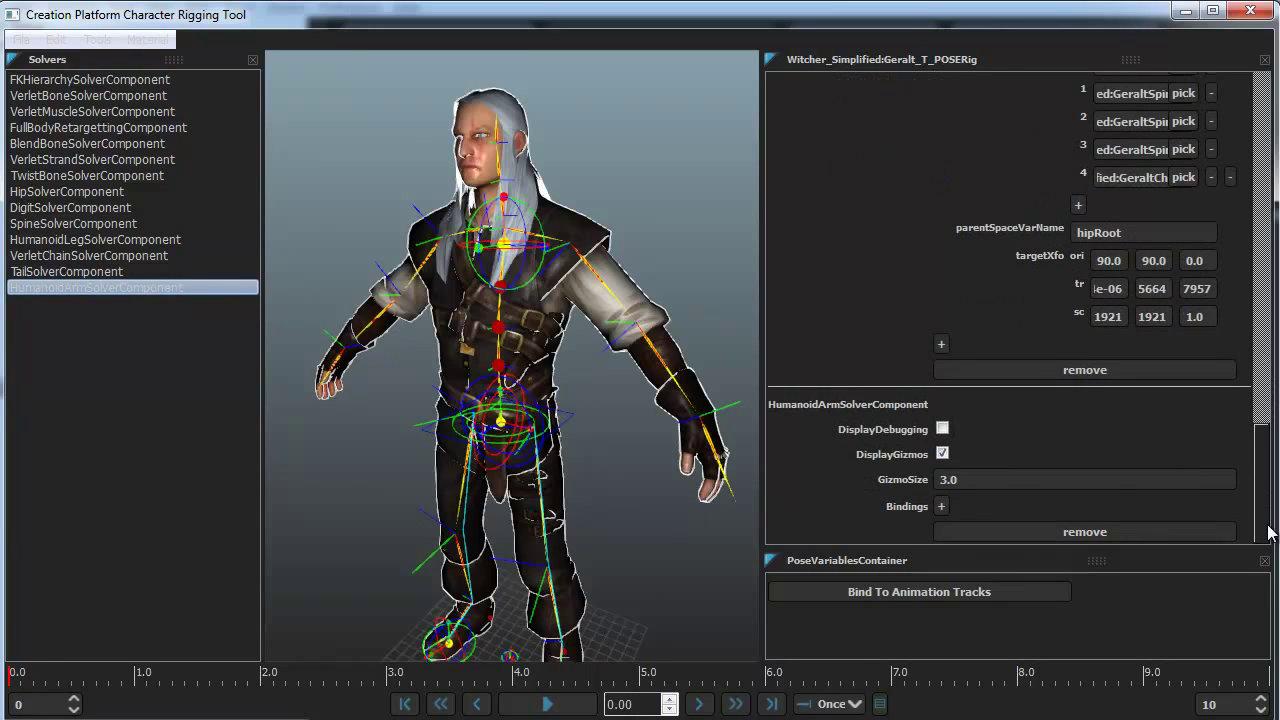
pyautogui.click(941, 506)
pyautogui.moveTo(1271, 479); pyautogui.dragTo(1262, 535)
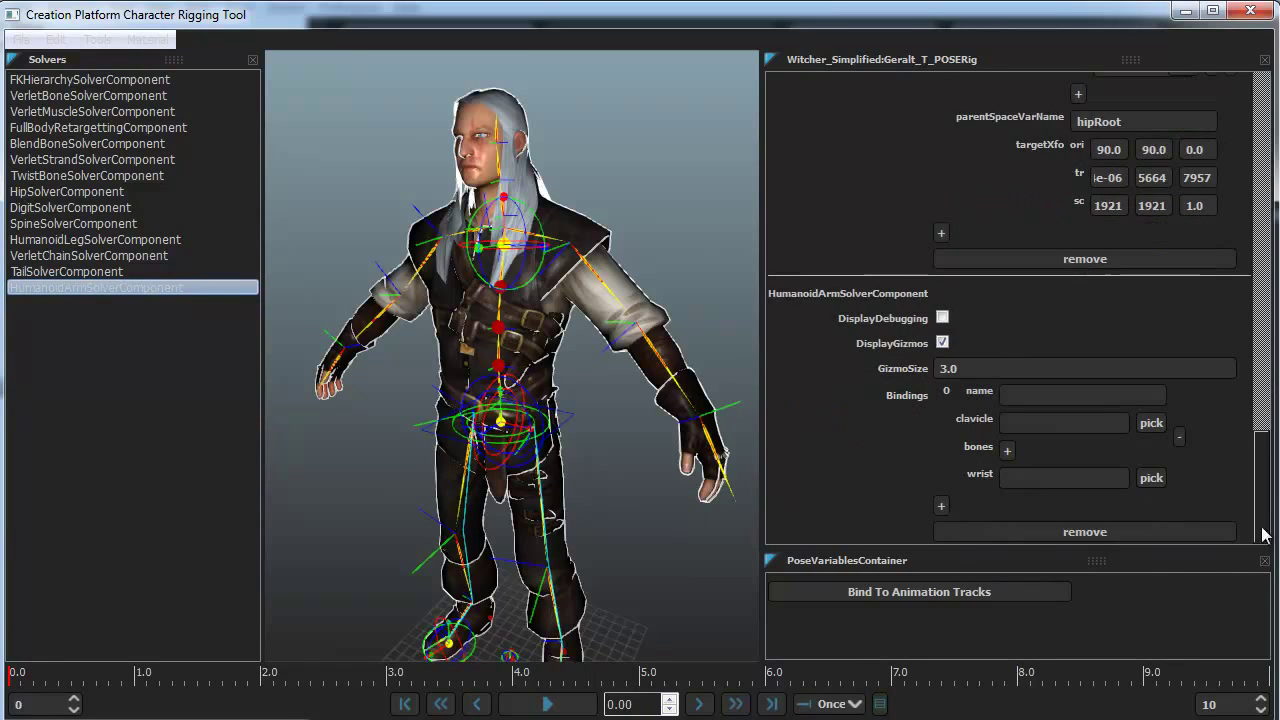
pyautogui.click(941, 506)
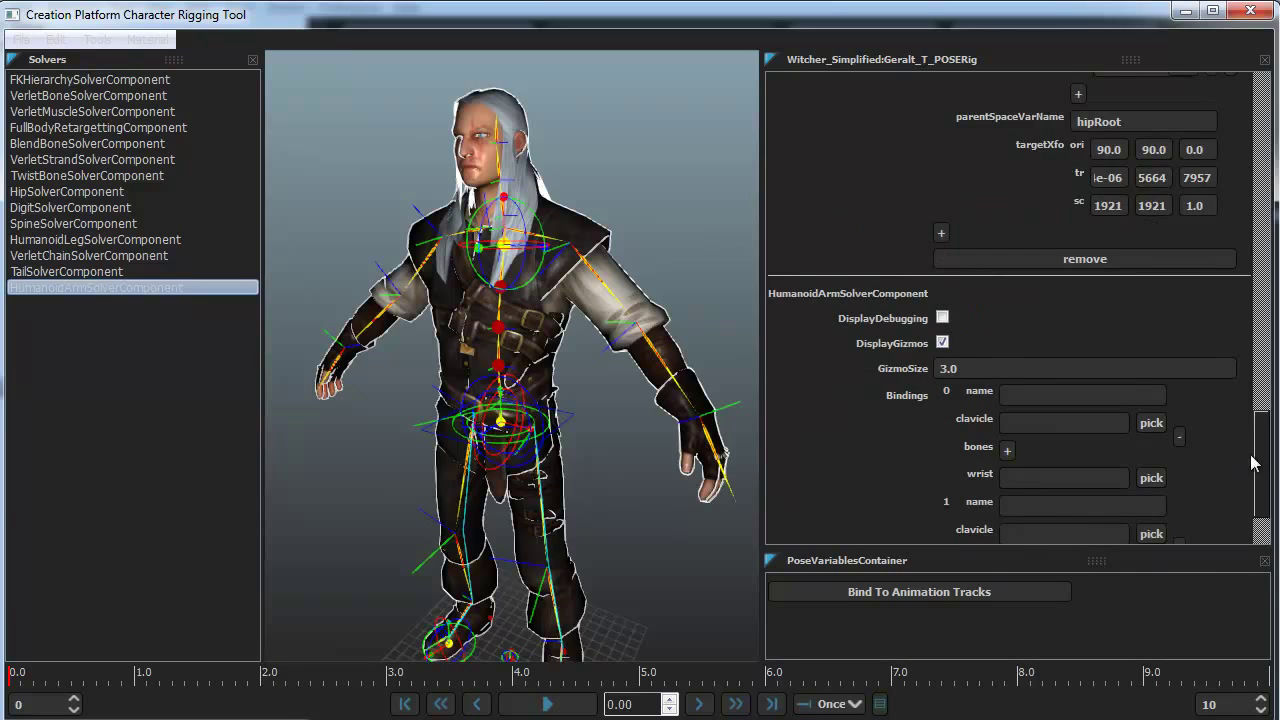
pyautogui.scroll(-3, 1239, 526)
pyautogui.click(1008, 340)
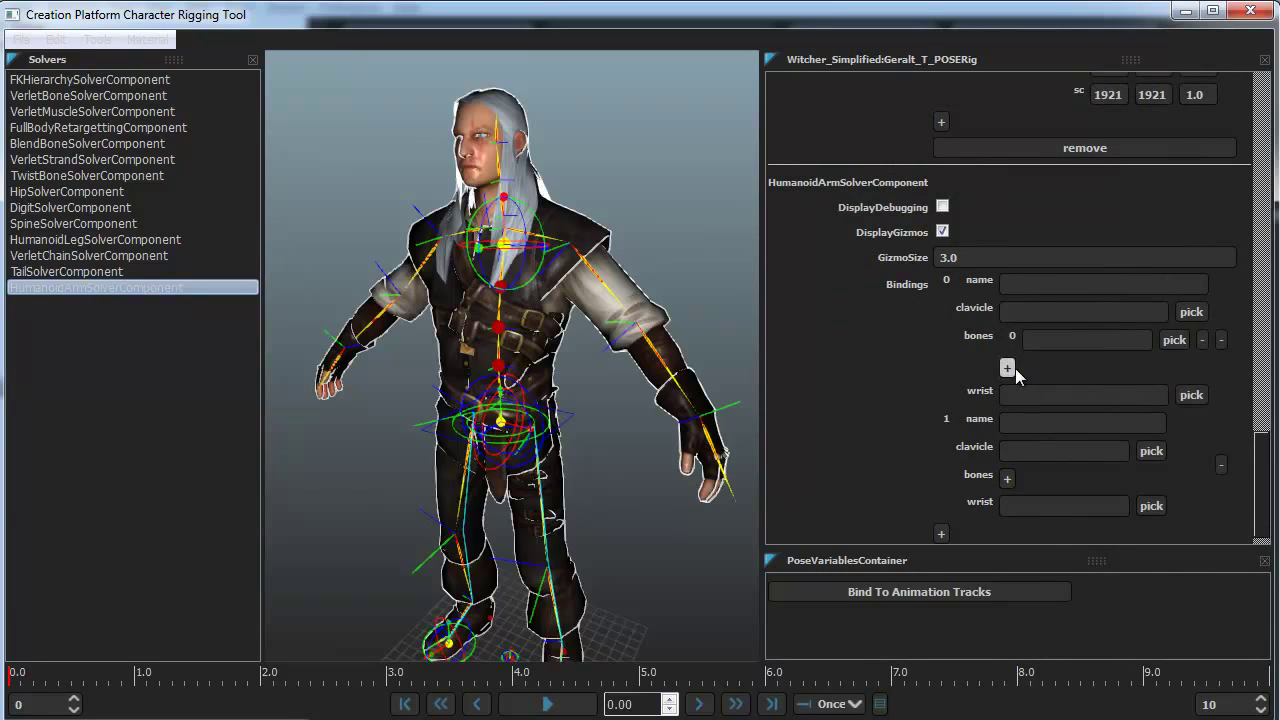
pyautogui.click(1008, 368)
pyautogui.click(1007, 506)
pyautogui.click(1007, 534)
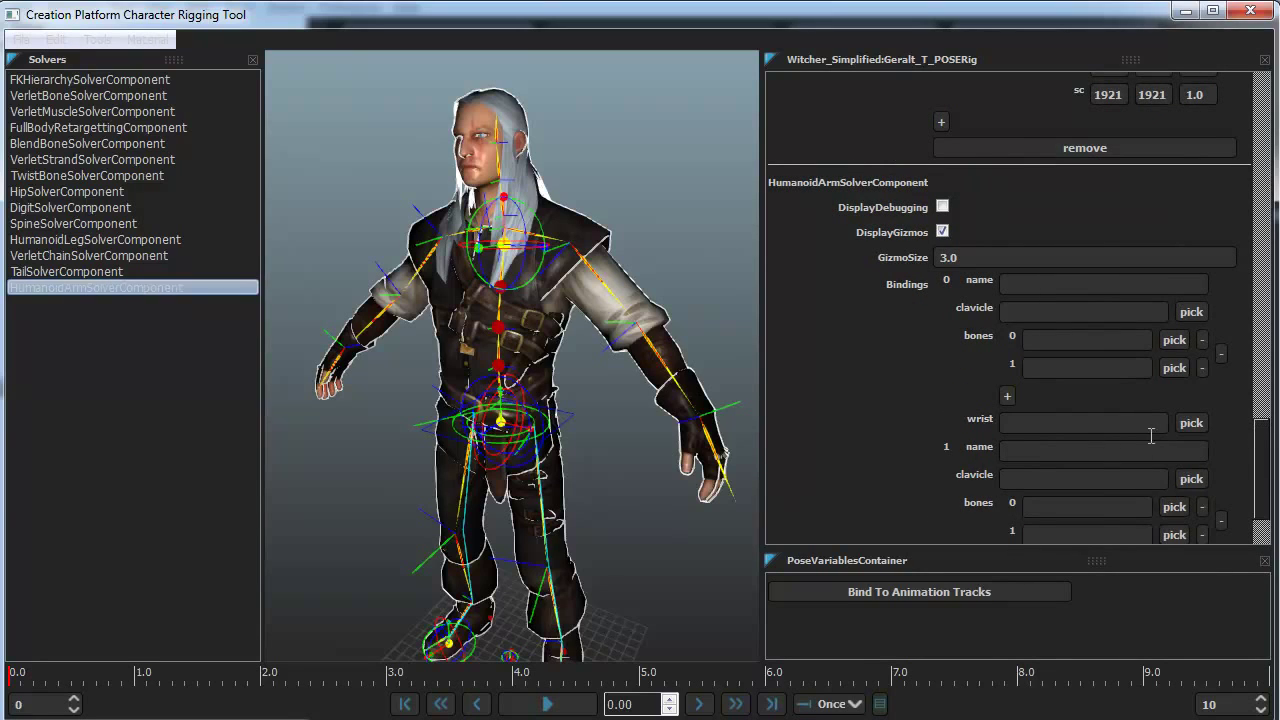
# Assign GeraltLArmCollarbone as clavicle, GeraltLArm1 and GeraltLArm2 as bones, and GeraltLArmPalm as wrist of the first arm binding
pyautogui.click(1200, 316)
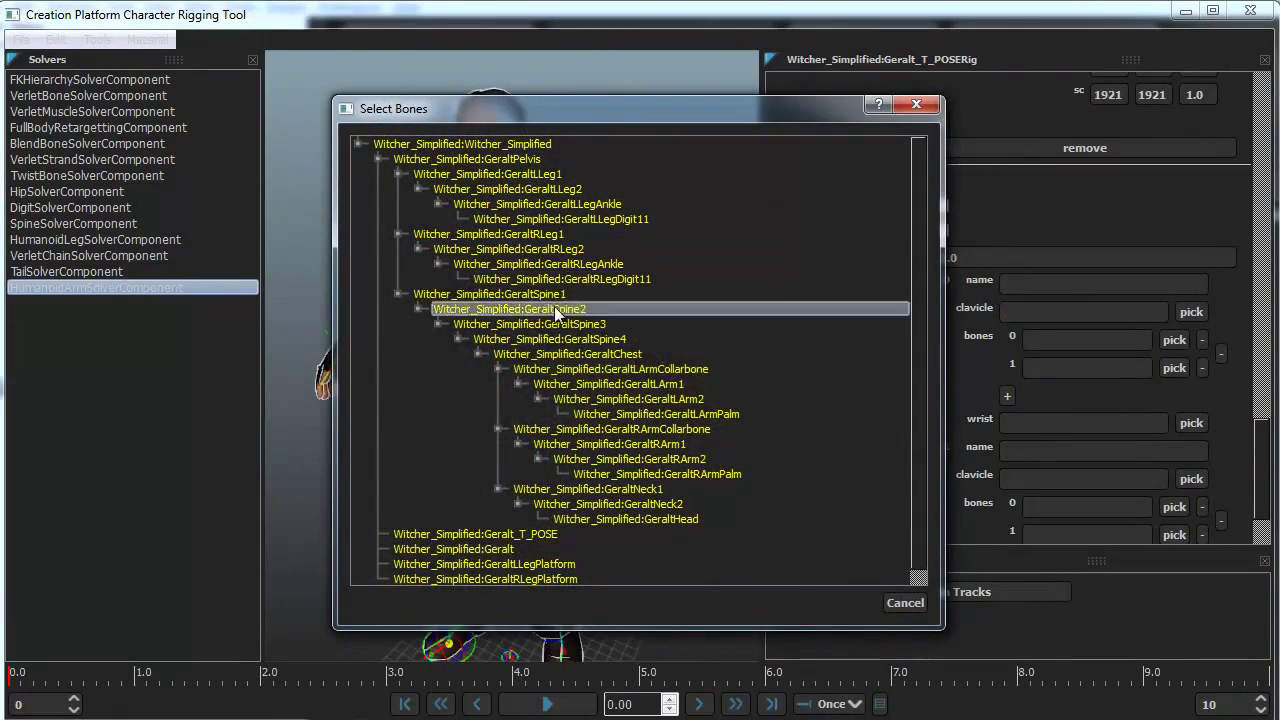
pyautogui.click(646, 366)
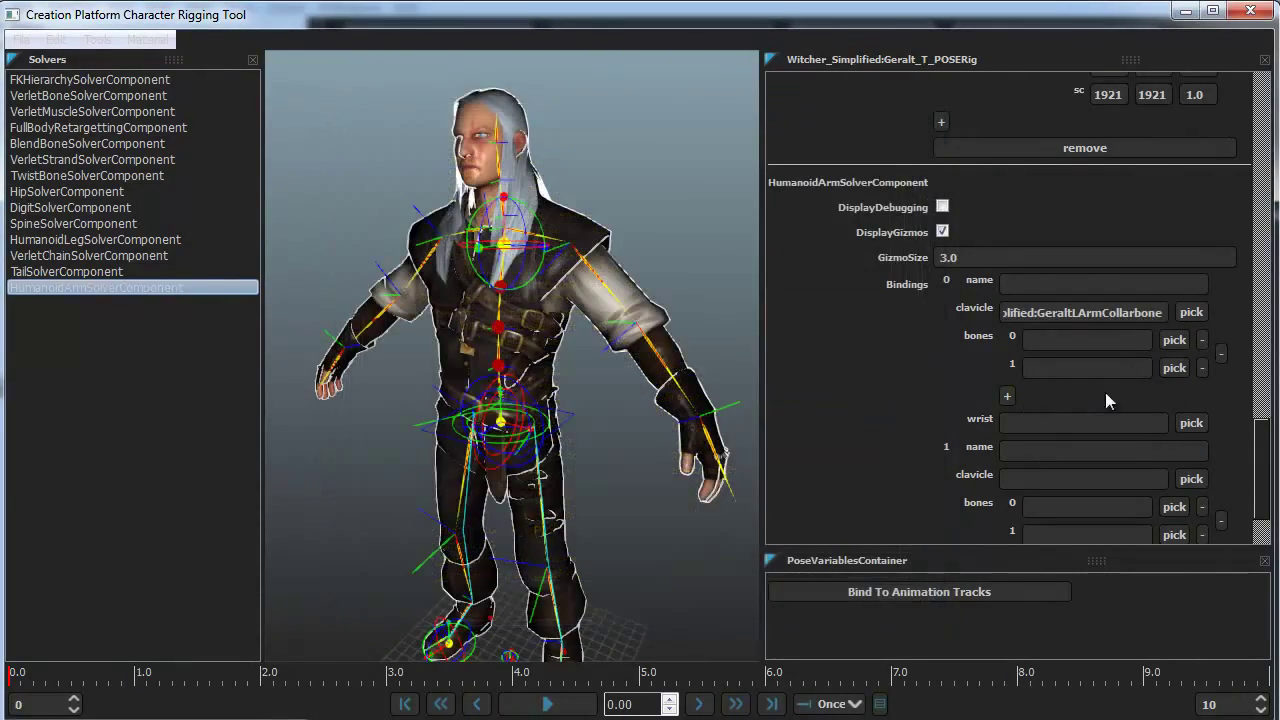
pyautogui.click(1175, 340)
pyautogui.click(709, 379)
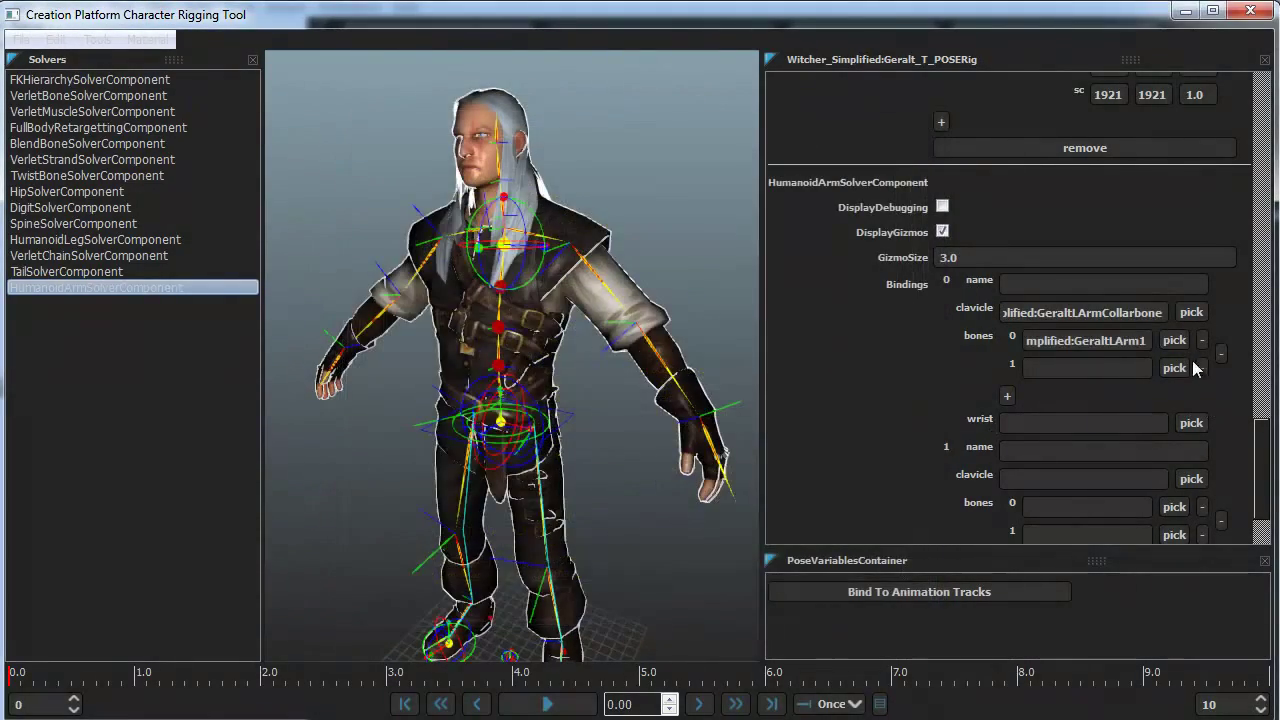
pyautogui.click(1174, 368)
pyautogui.click(717, 397)
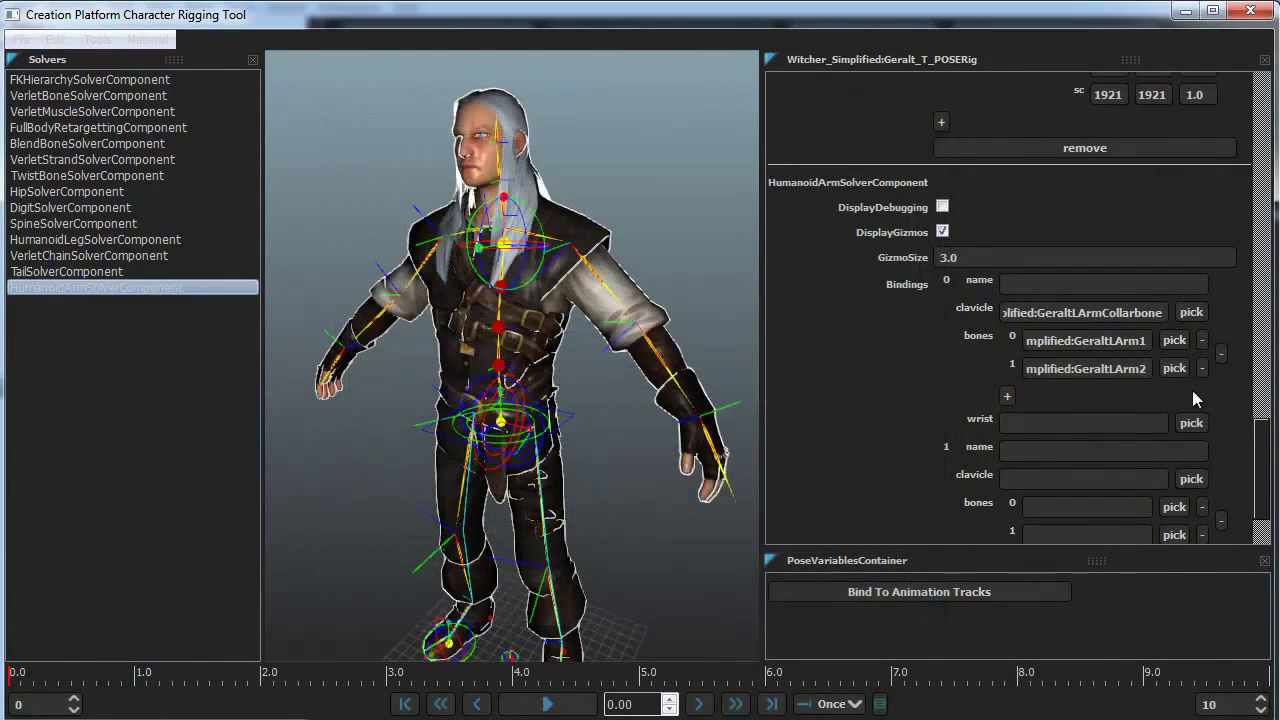
pyautogui.click(1191, 423)
pyautogui.click(716, 415)
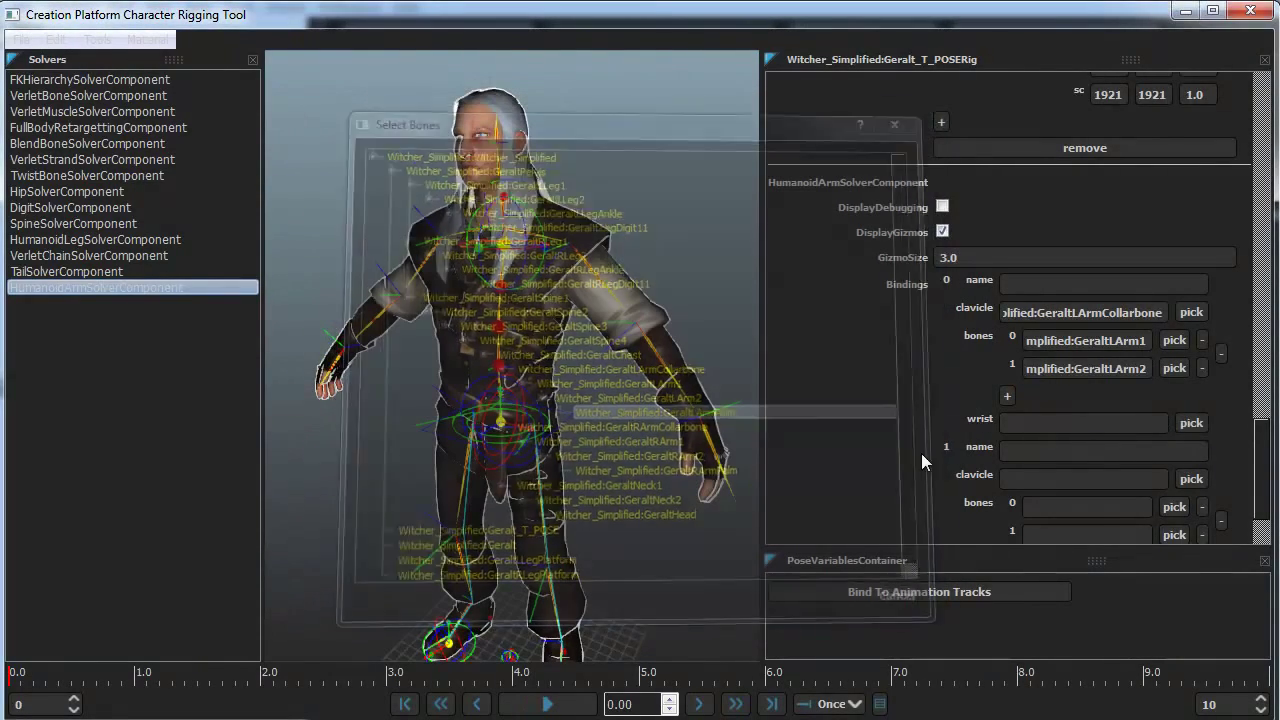
# Assign GeraltRArmCollarbone as clavicle, GeraltRArm1 and GeraltRArm2 as bones, and GeraltRArmPalm as wrist of the second arm binding
pyautogui.scroll(-3, 1256, 515)
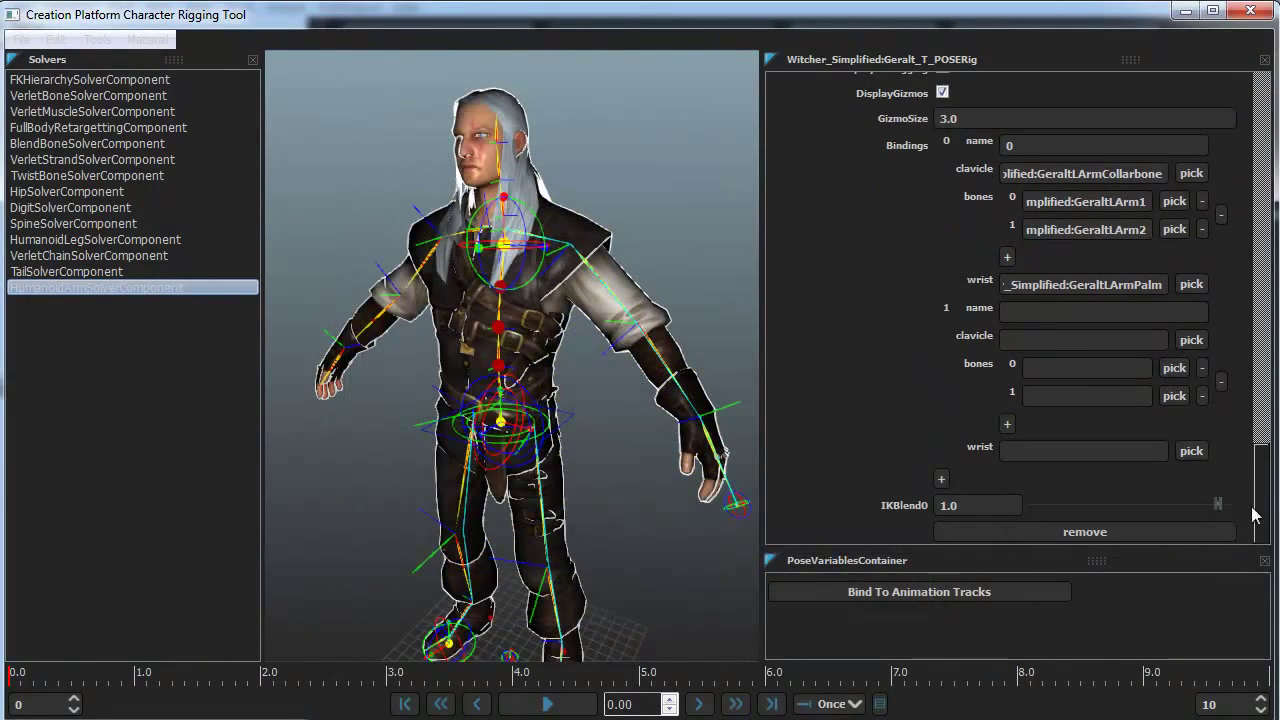
pyautogui.click(1191, 339)
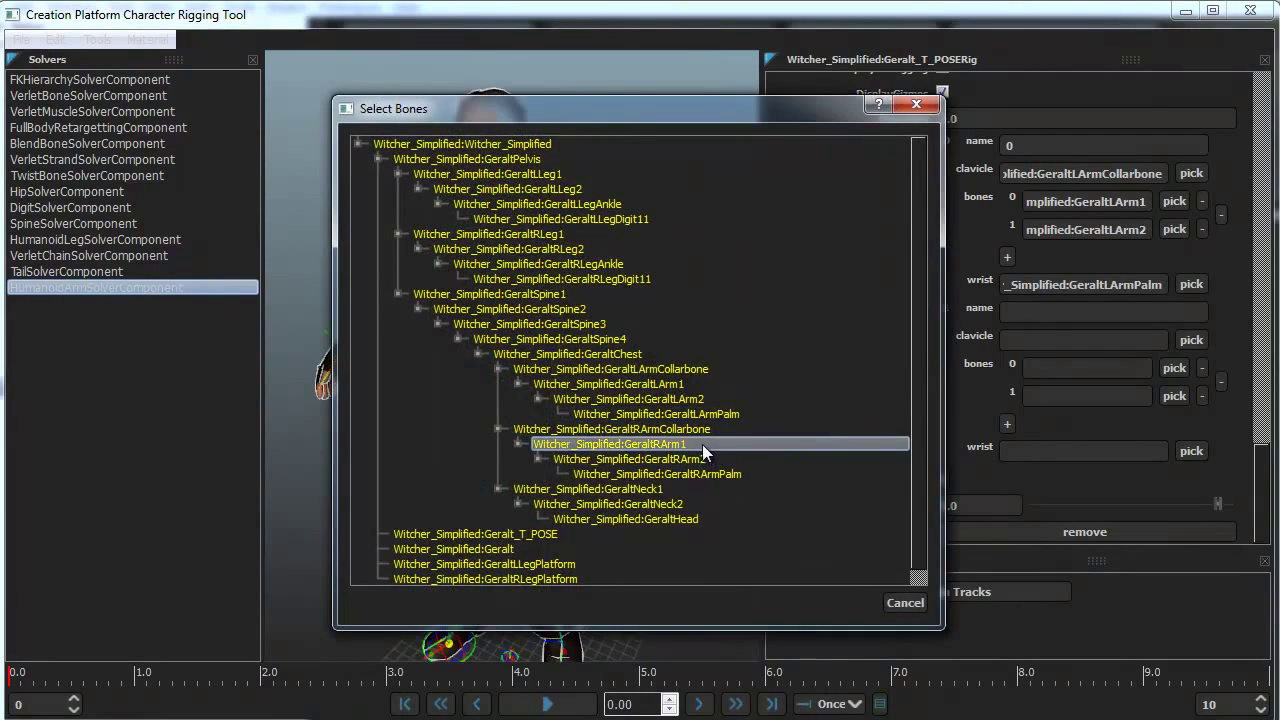
pyautogui.click(704, 430)
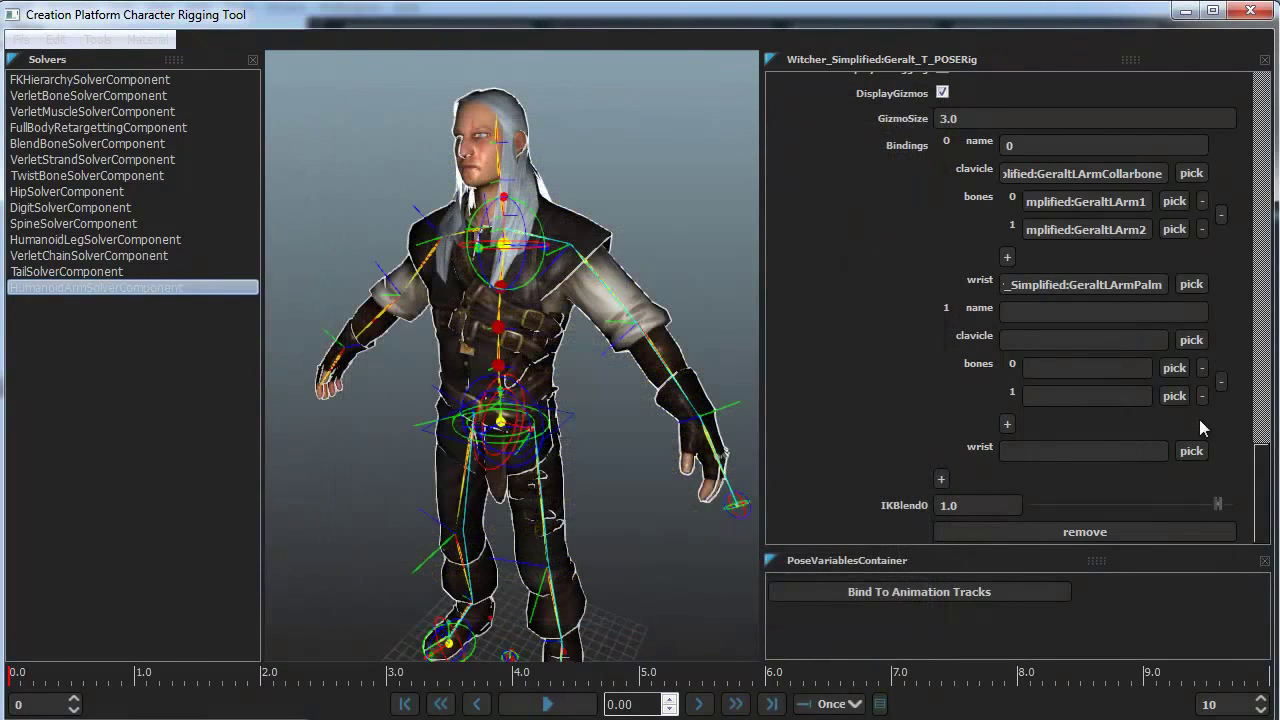
pyautogui.click(1174, 368)
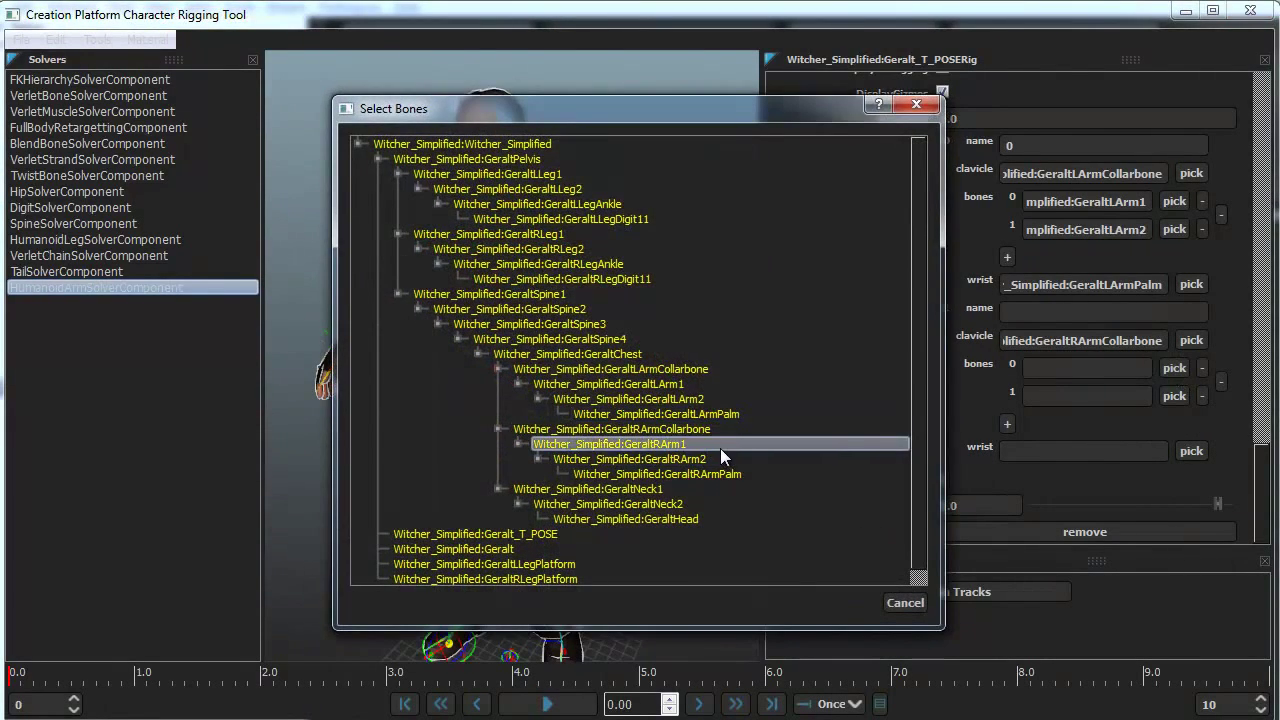
pyautogui.click(720, 448)
pyautogui.click(1174, 396)
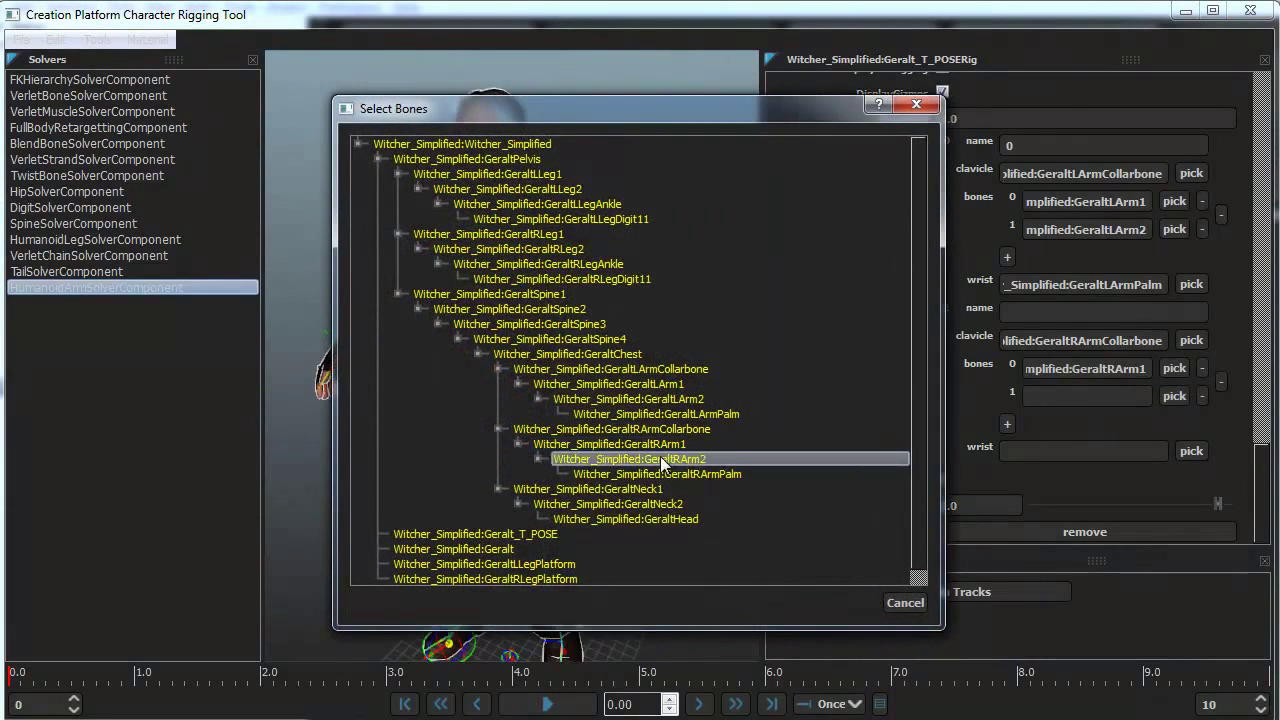
pyautogui.click(659, 460)
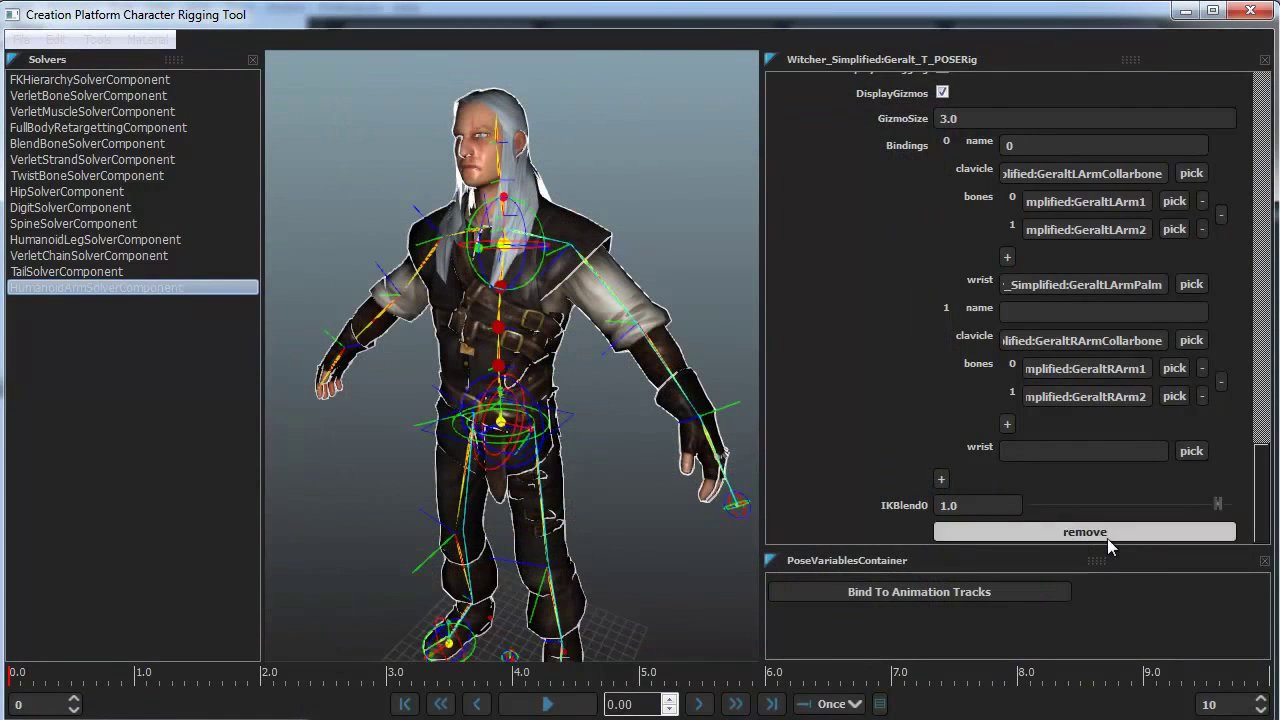
pyautogui.click(1195, 456)
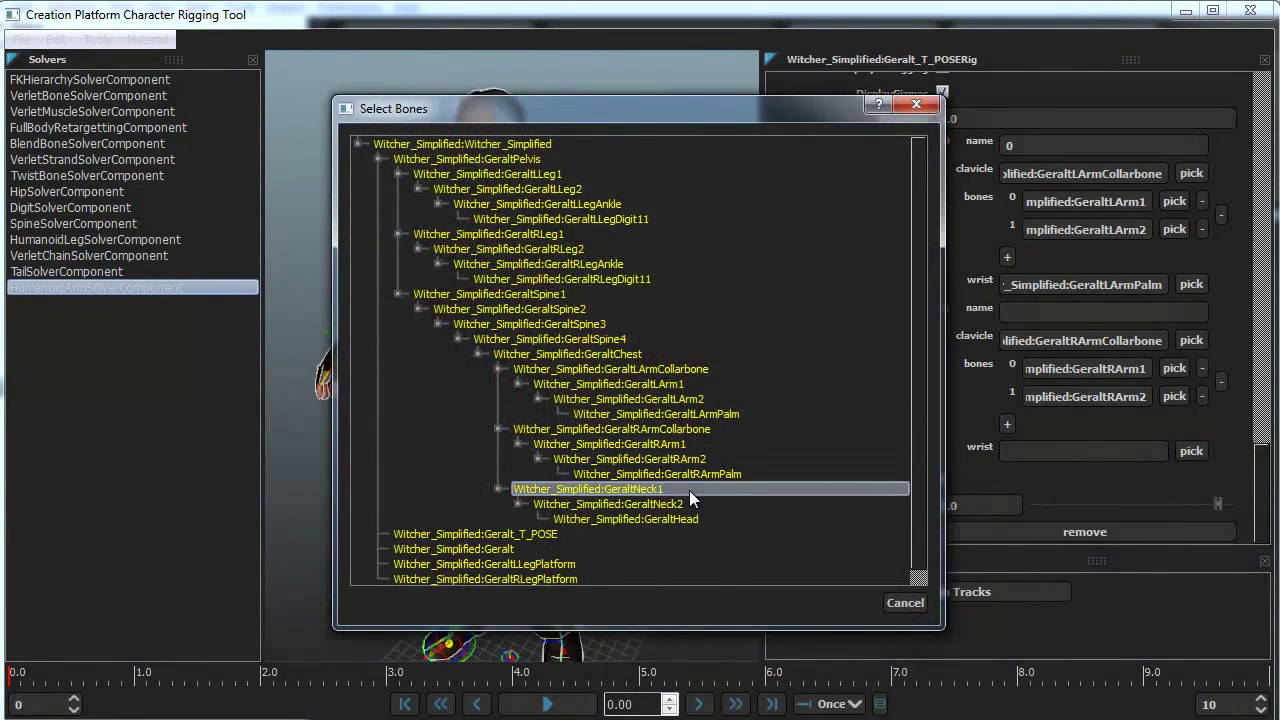
pyautogui.click(689, 476)
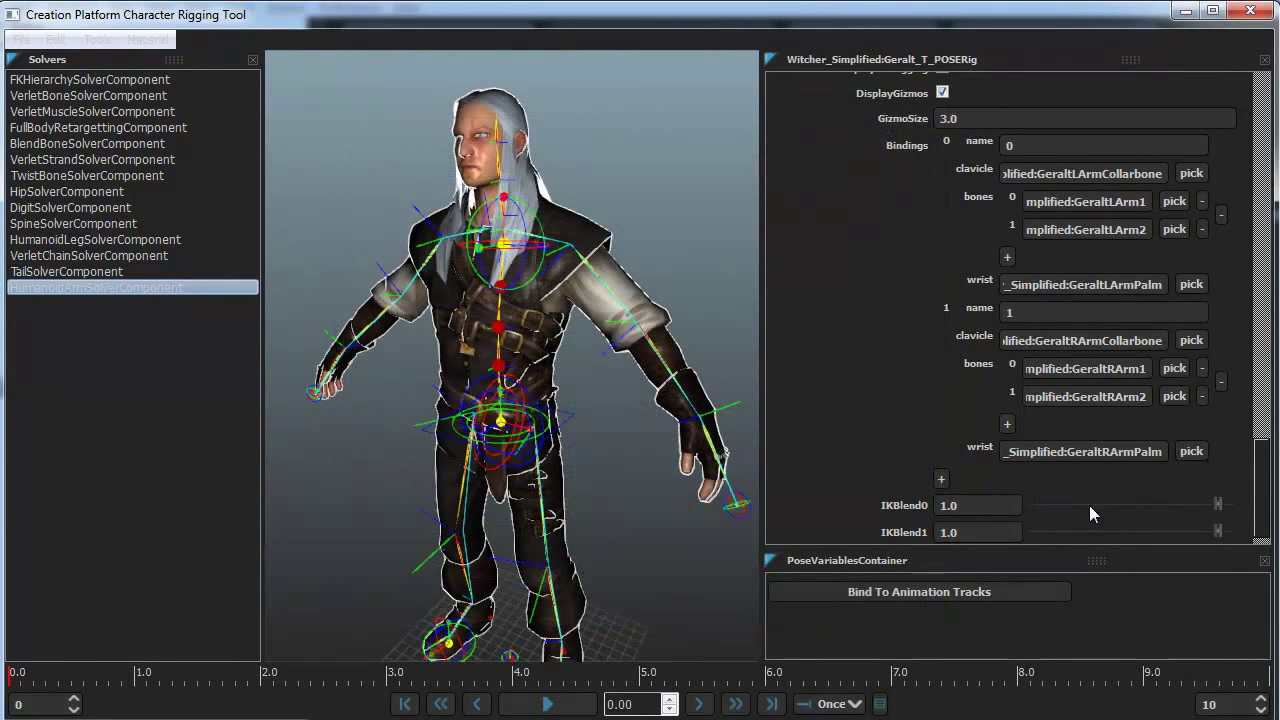
# Set the GizmoSize of the HumanoidArmSolverComponent to 13.0
pyautogui.scroll(-1, 1258, 490)
pyautogui.scroll(8, 1260, 505)
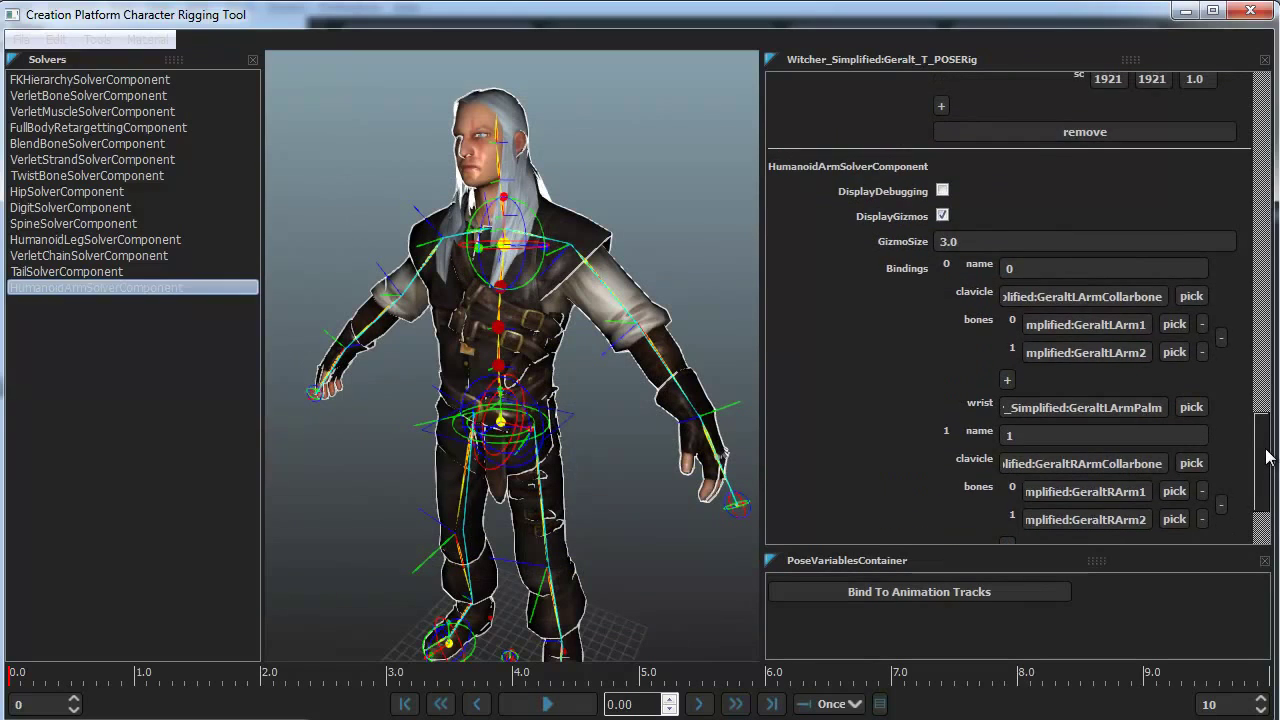
pyautogui.scroll(-8, 1260, 534)
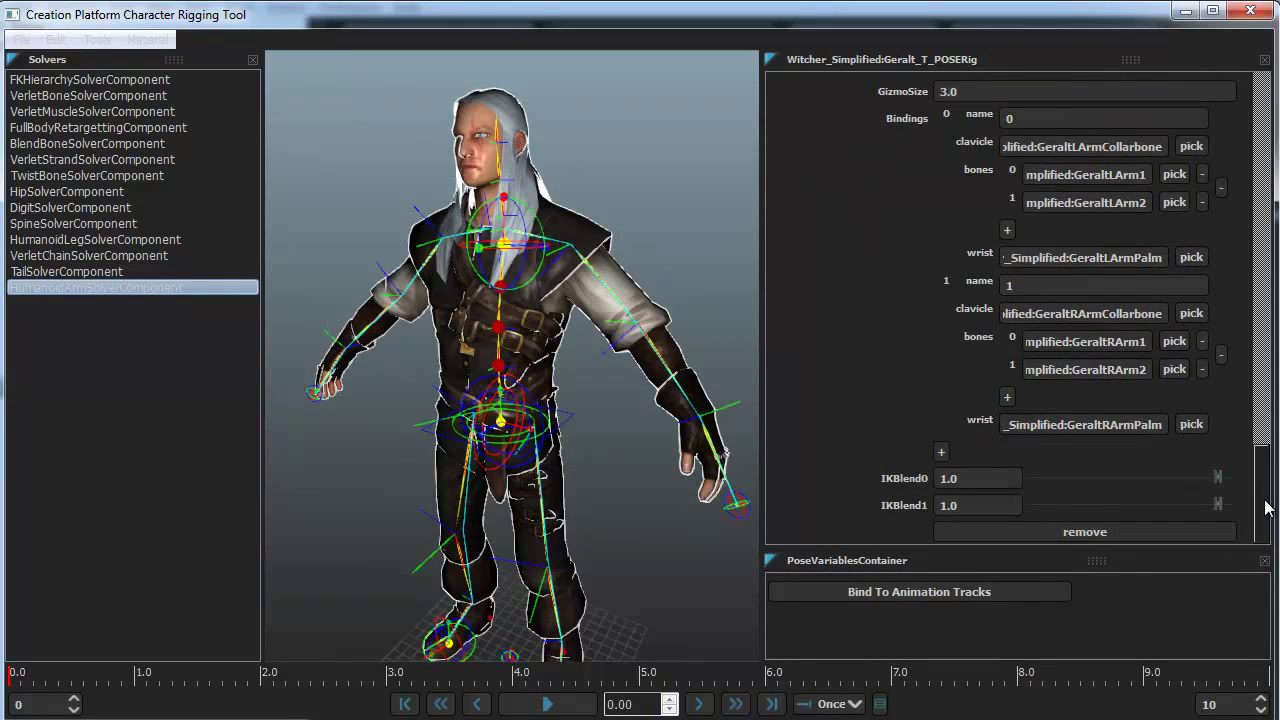
pyautogui.scroll(1, 1260, 508)
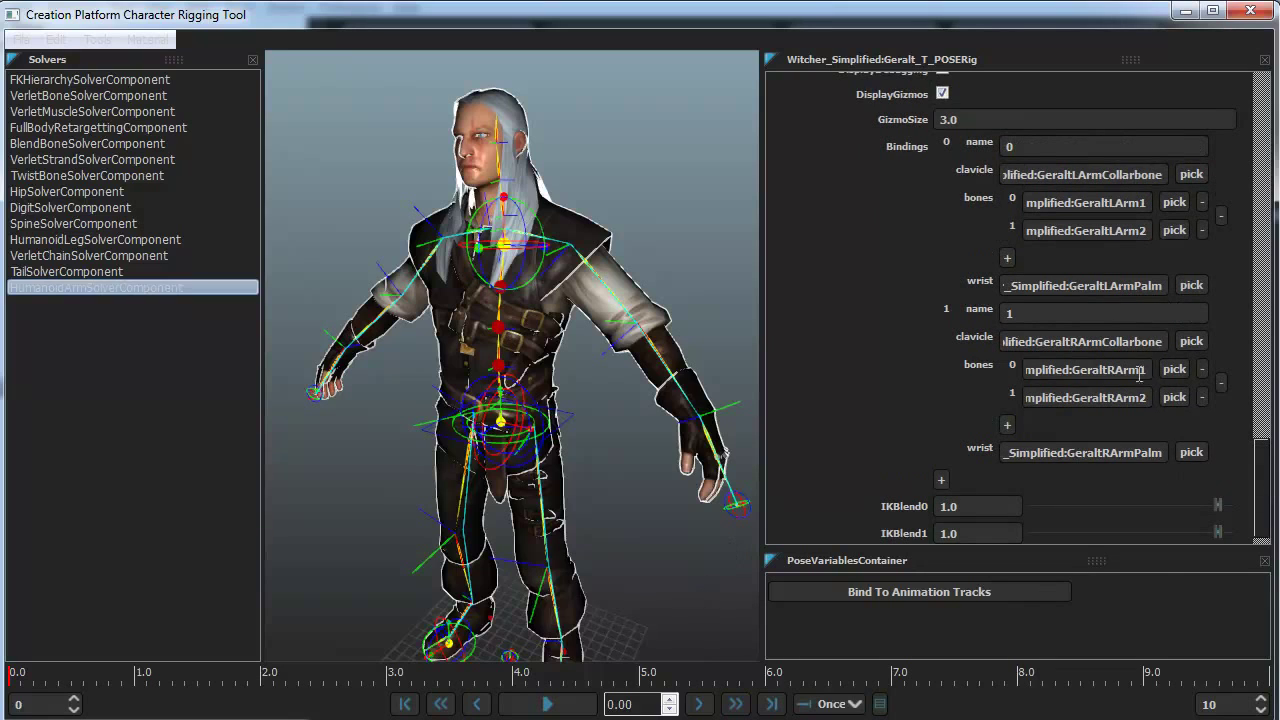
pyautogui.scroll(4, 1257, 490)
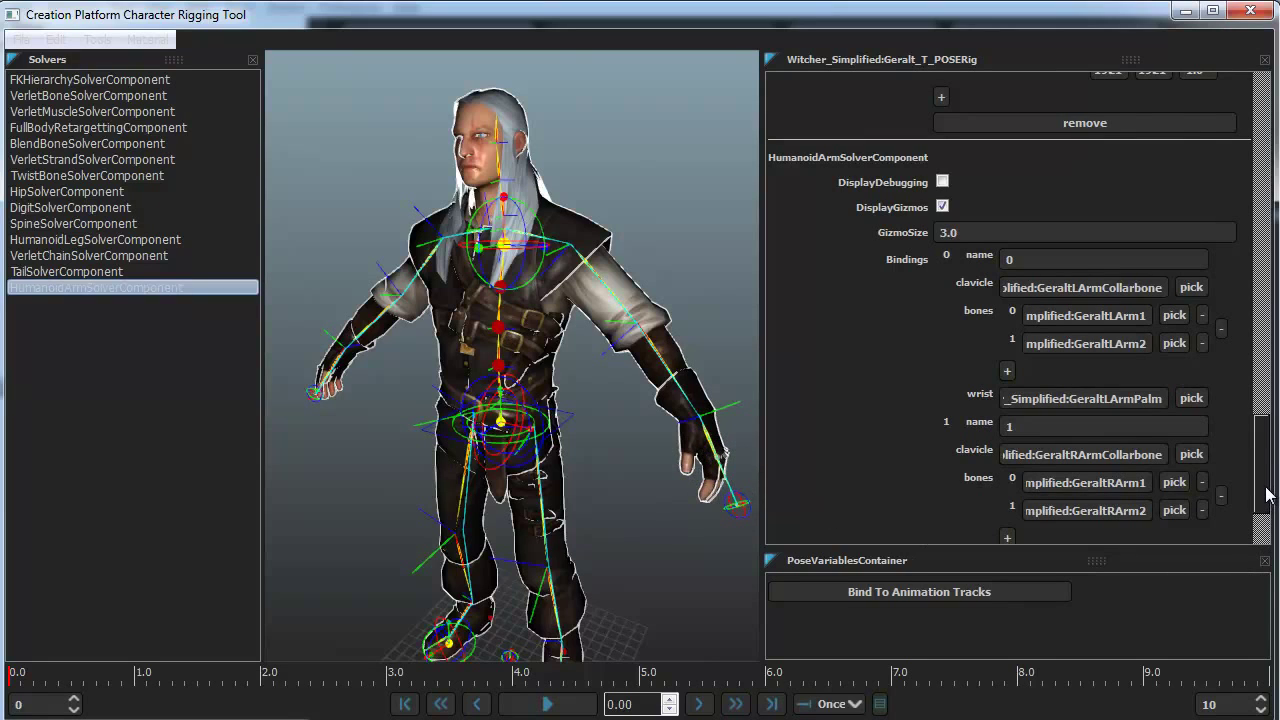
pyautogui.moveTo(1268, 487); pyautogui.dragTo(1265, 462)
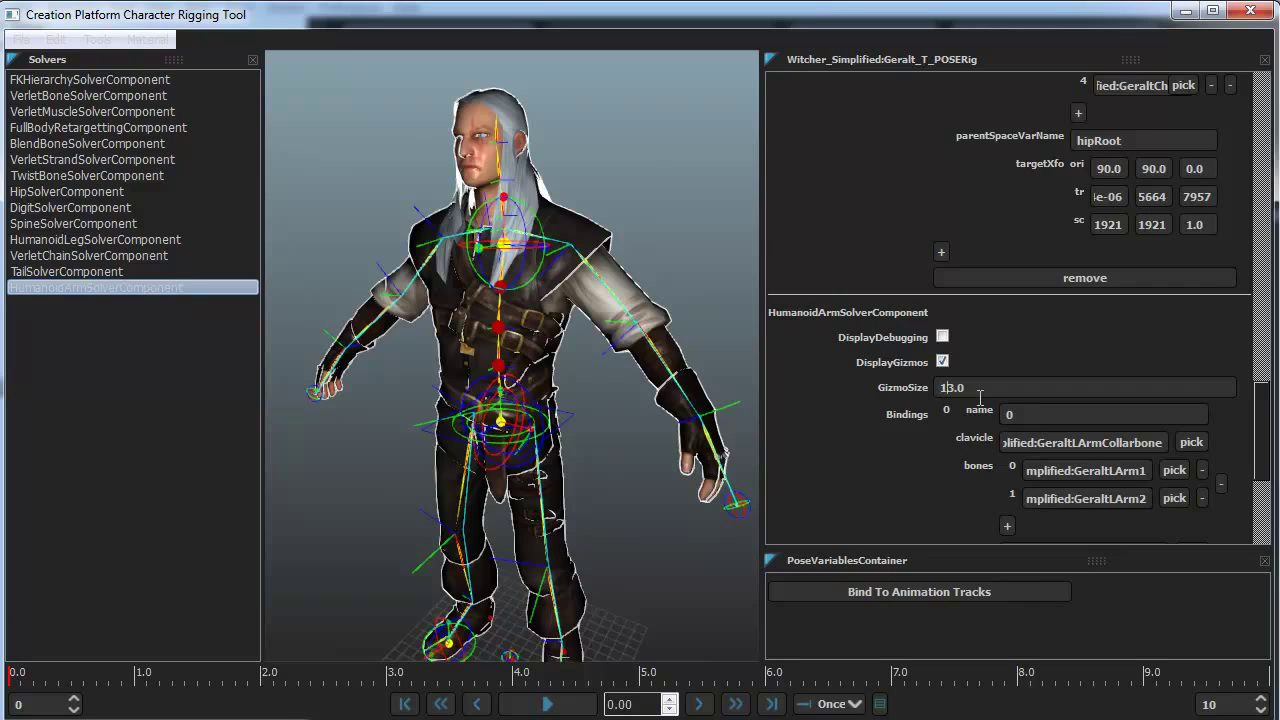
pyautogui.press('Return')
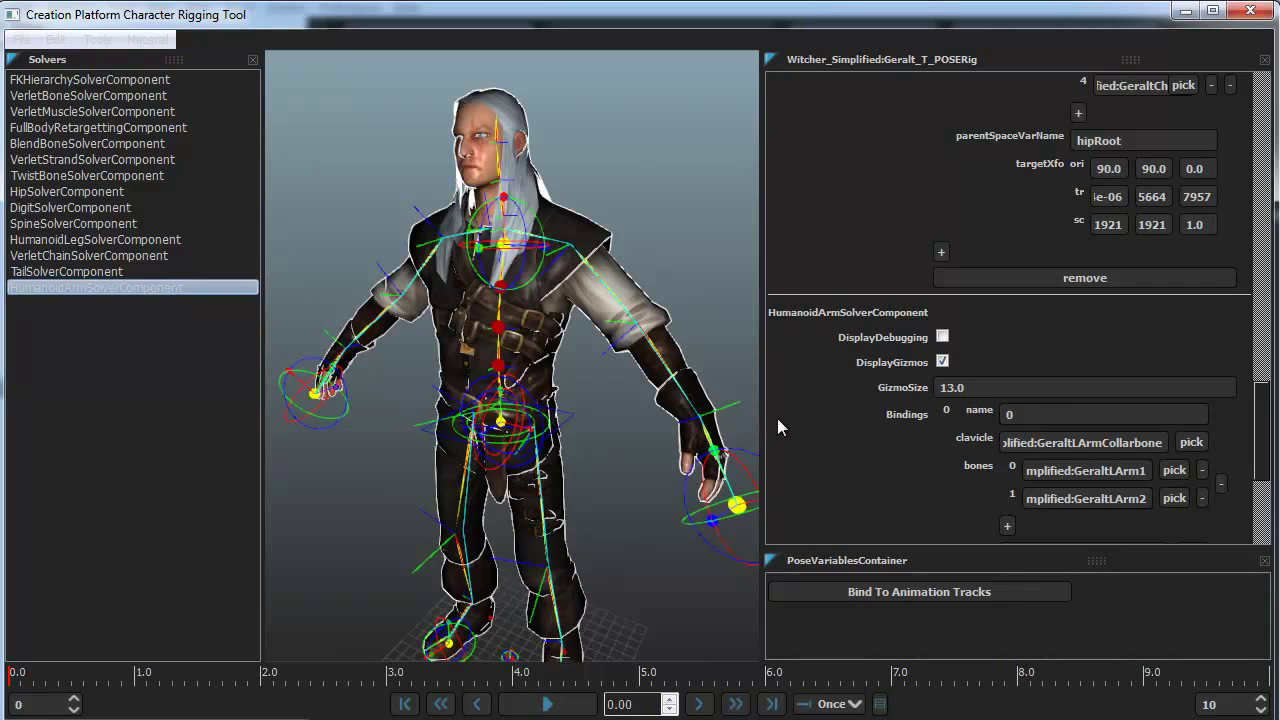
# Try posing the left arm with its hand gizmo and bring it back to the starting pose
pyautogui.moveTo(737, 506); pyautogui.dragTo(612, 472)
pyautogui.moveTo(611, 504)
pyautogui.mouseDown()
pyautogui.moveTo(613, 556)
pyautogui.moveTo(600, 530)
pyautogui.moveTo(595, 540)
pyautogui.moveTo(344, 491)
pyautogui.moveTo(432, 466)
pyautogui.moveTo(381, 482)
pyautogui.moveTo(424, 477)
pyautogui.moveTo(413, 493)
pyautogui.moveTo(601, 523)
pyautogui.mouseUp()
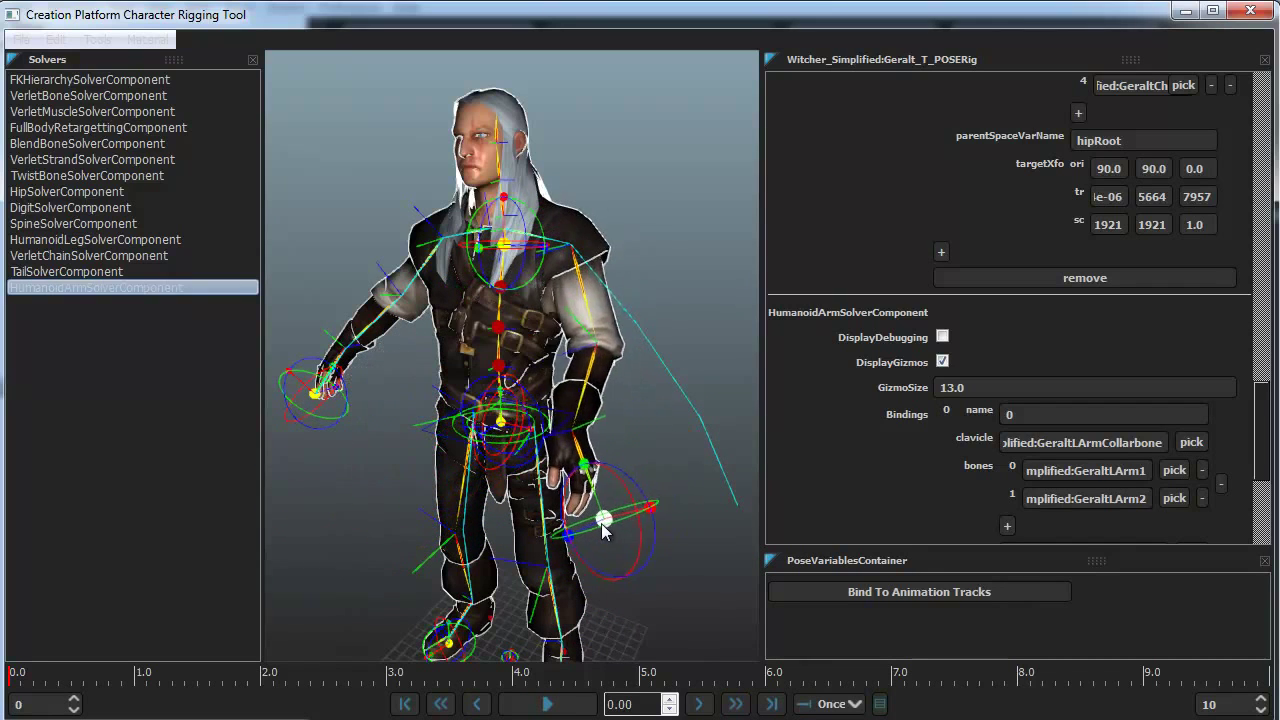
pyautogui.moveTo(693, 553); pyautogui.dragTo(831, 540)
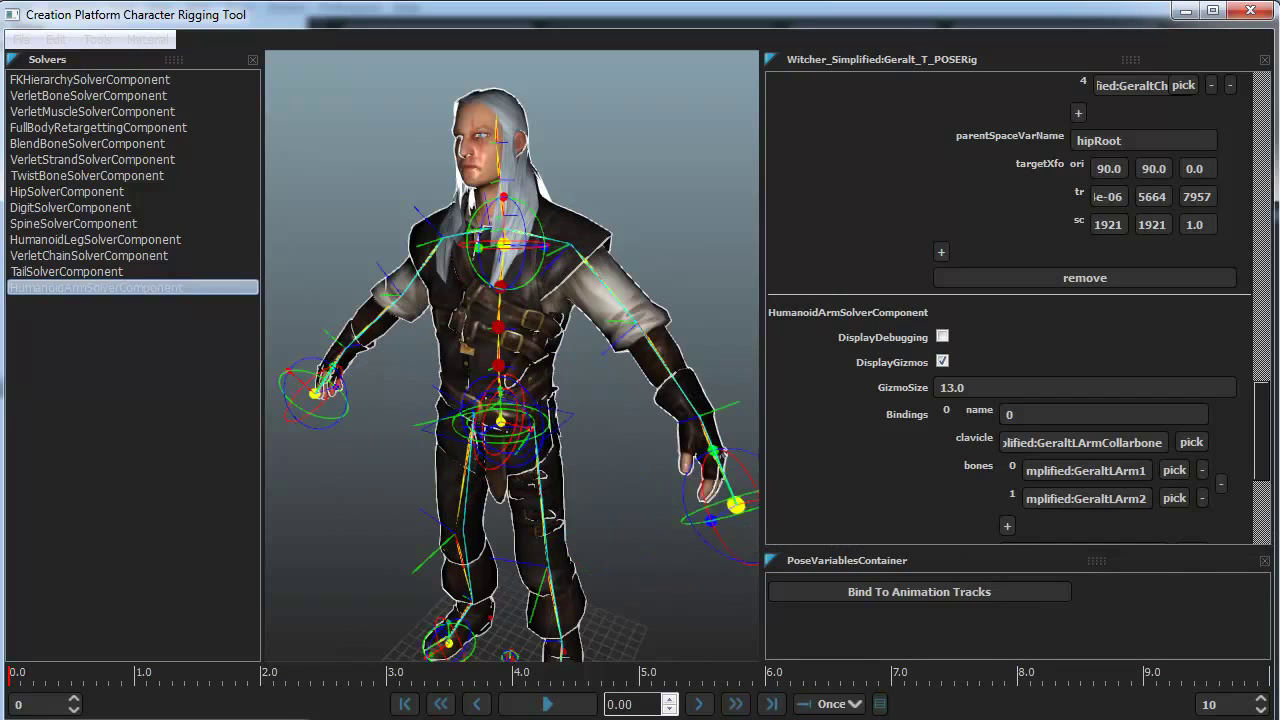
# Try posing the left arm by its bones with IKBlend0 of the HumanoidArmSolverComponent set to 0.0, and undo both changes
pyautogui.moveTo(1258, 458); pyautogui.dragTo(1228, 575)
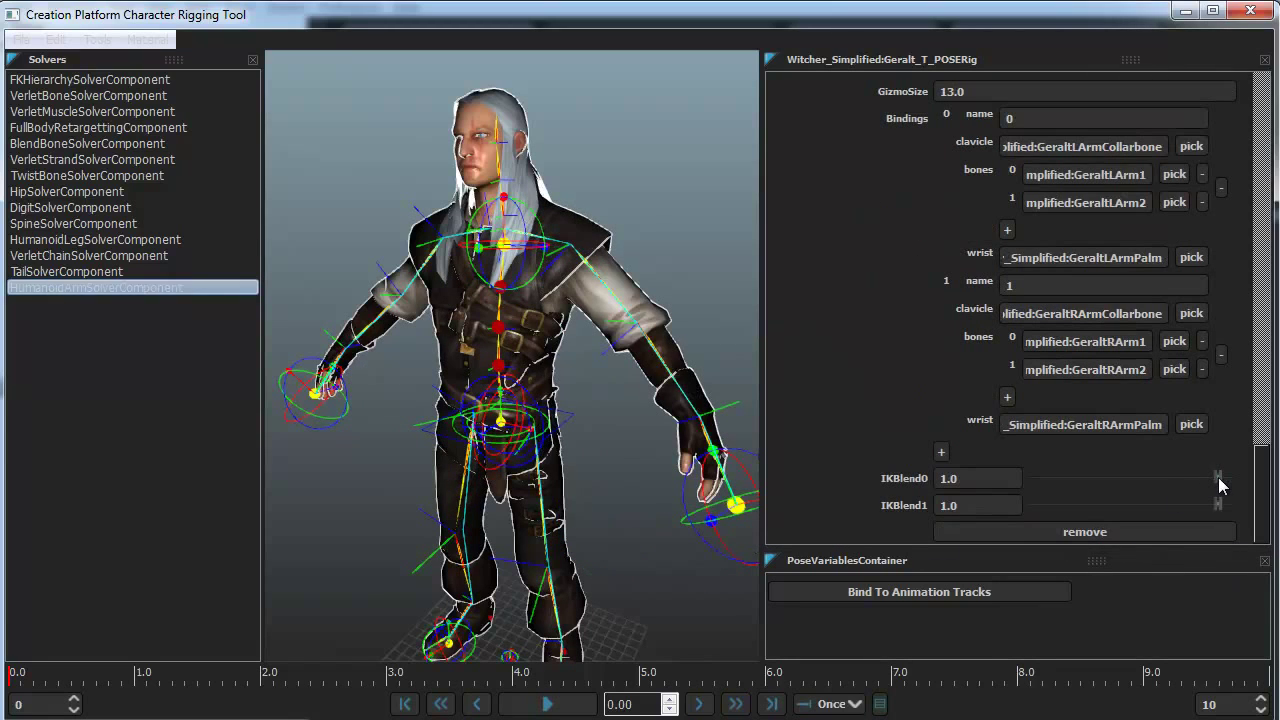
pyautogui.moveTo(1217, 478); pyautogui.dragTo(983, 497)
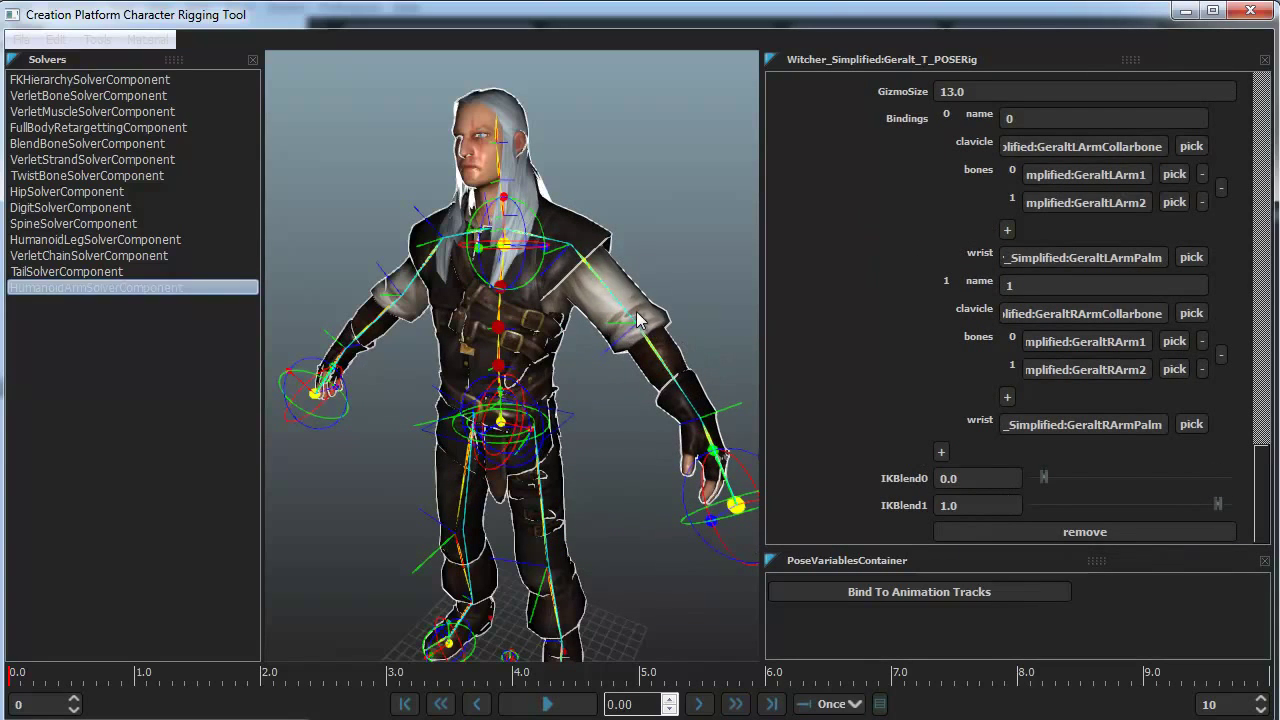
pyautogui.moveTo(613, 316); pyautogui.dragTo(574, 389)
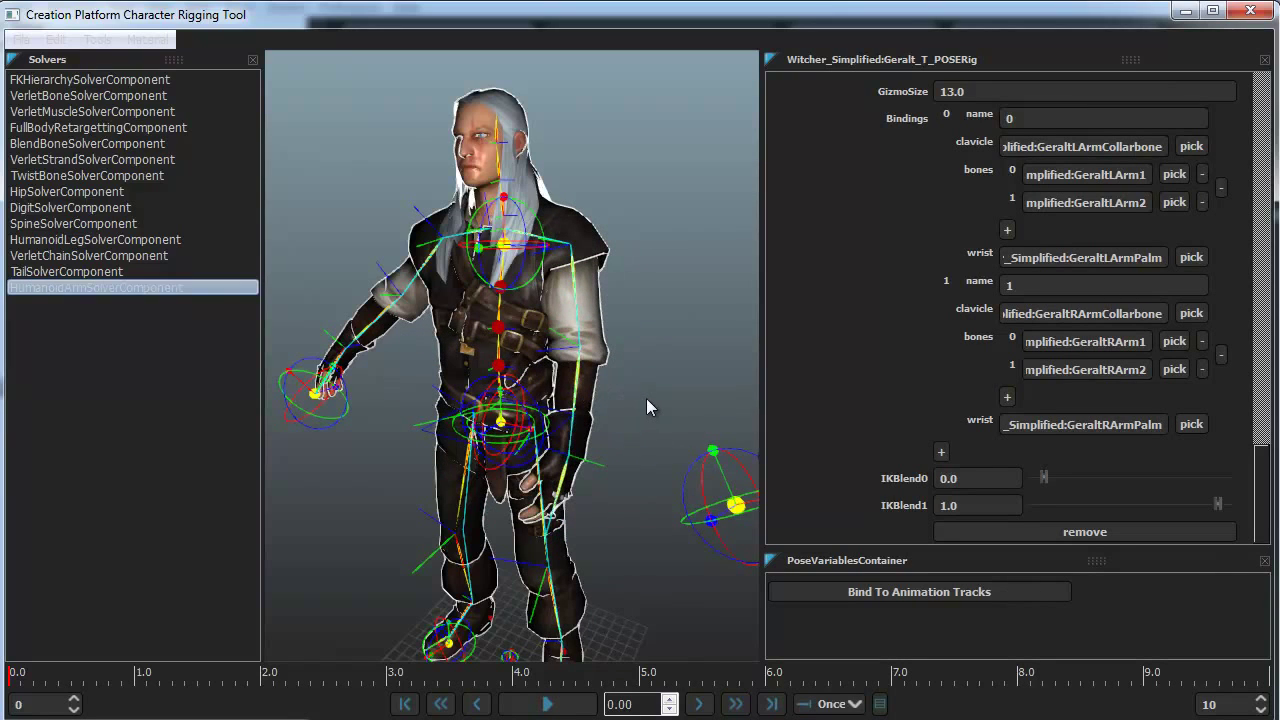
pyautogui.hotkey('ctrl', 'z')
pyautogui.hotkey('ctrl', 'z')
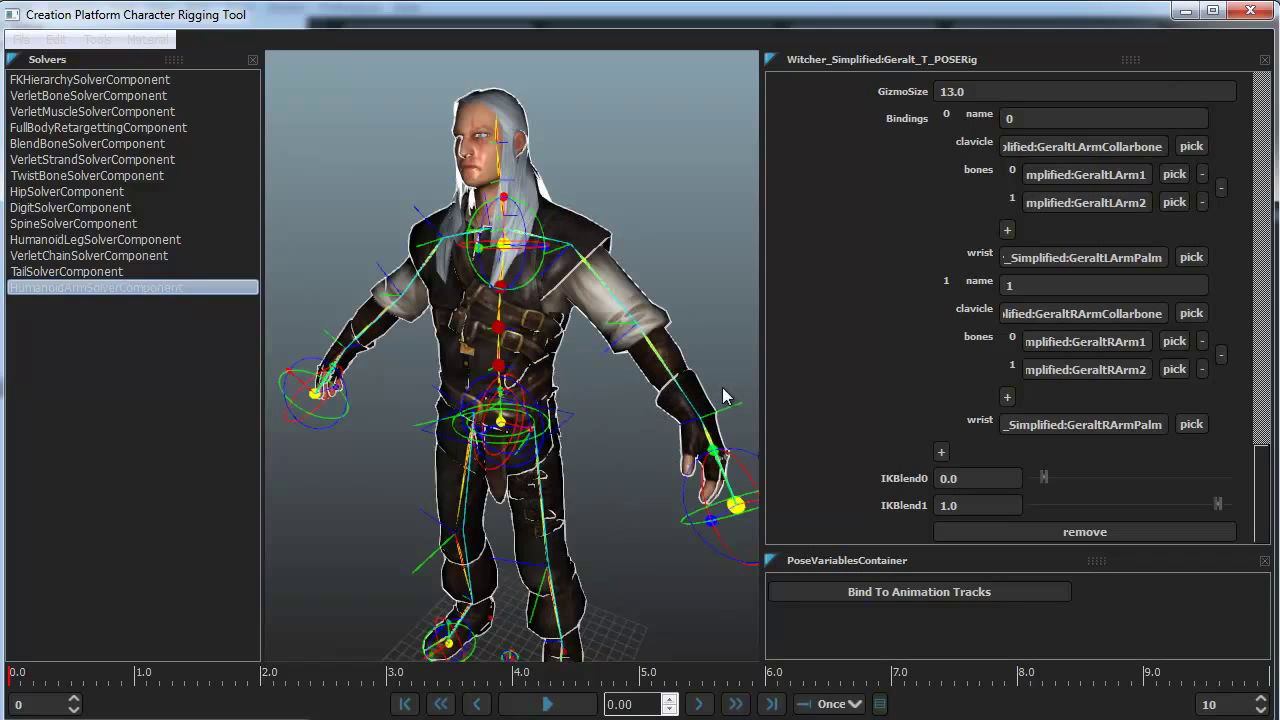
pyautogui.hotkey('ctrl', 'z')
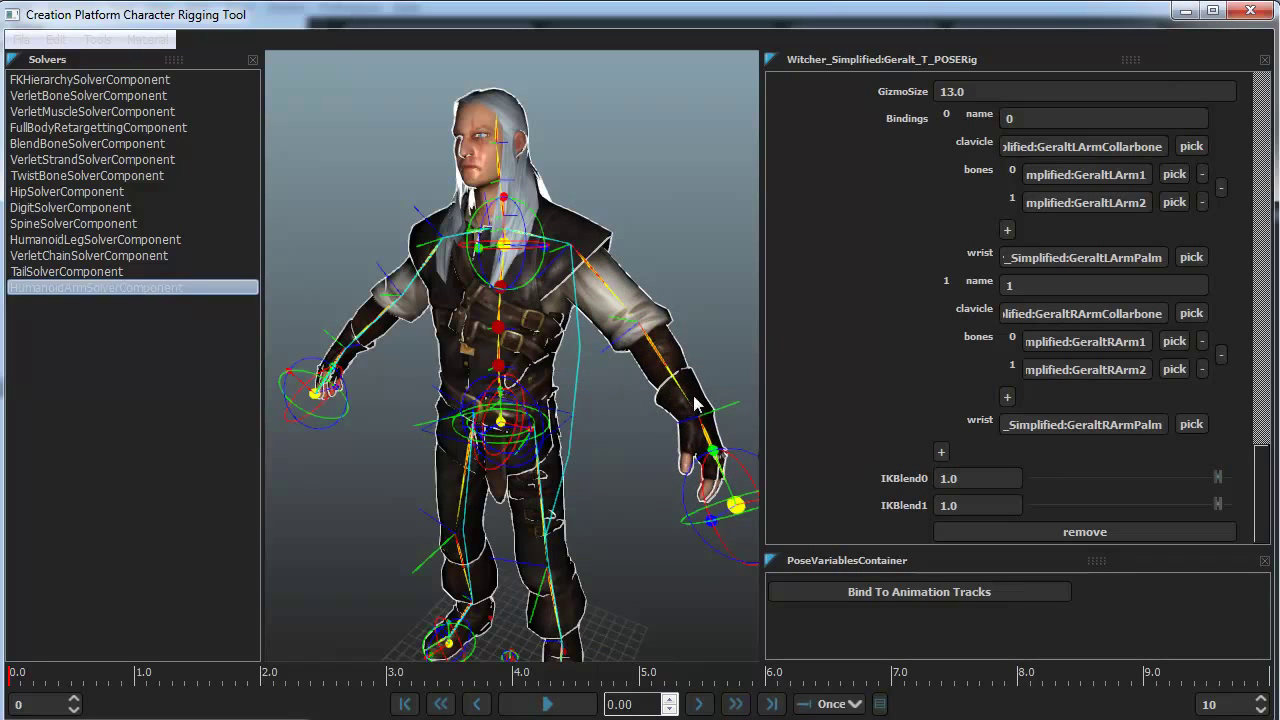
# Try moving the left hand gizmo with the character deselected, and undo the move
pyautogui.click(620, 497)
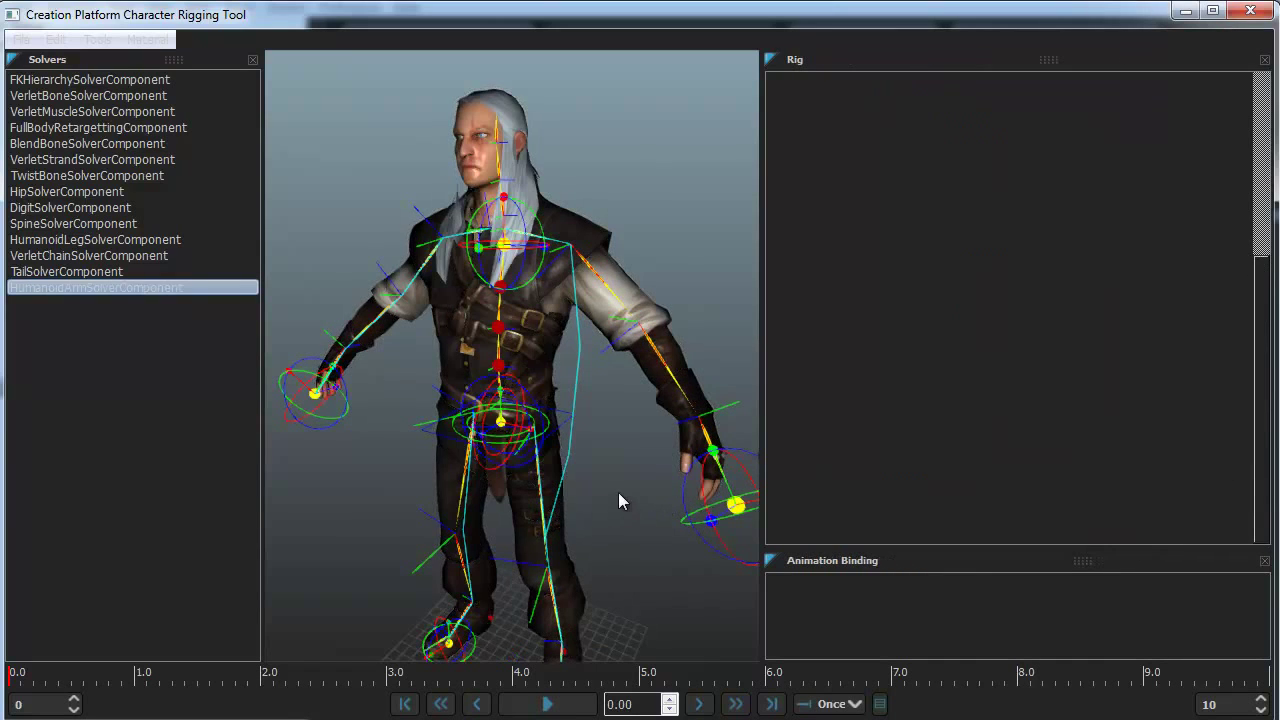
pyautogui.moveTo(614, 488)
pyautogui.keyDown('alt'); pyautogui.mouseDown()
pyautogui.moveTo(585, 494)
pyautogui.moveTo(628, 478)
pyautogui.mouseUp(); pyautogui.keyUp('alt')
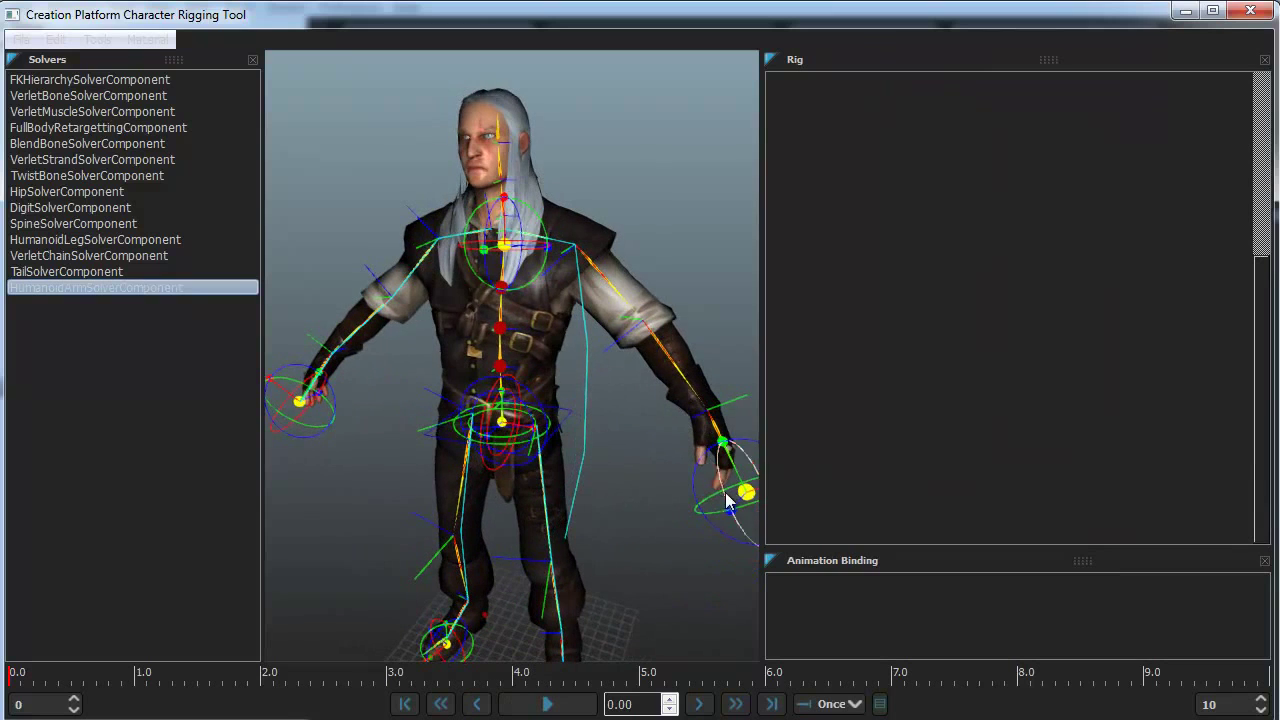
pyautogui.moveTo(747, 498); pyautogui.dragTo(681, 488)
pyautogui.hotkey('ctrl', 'z')
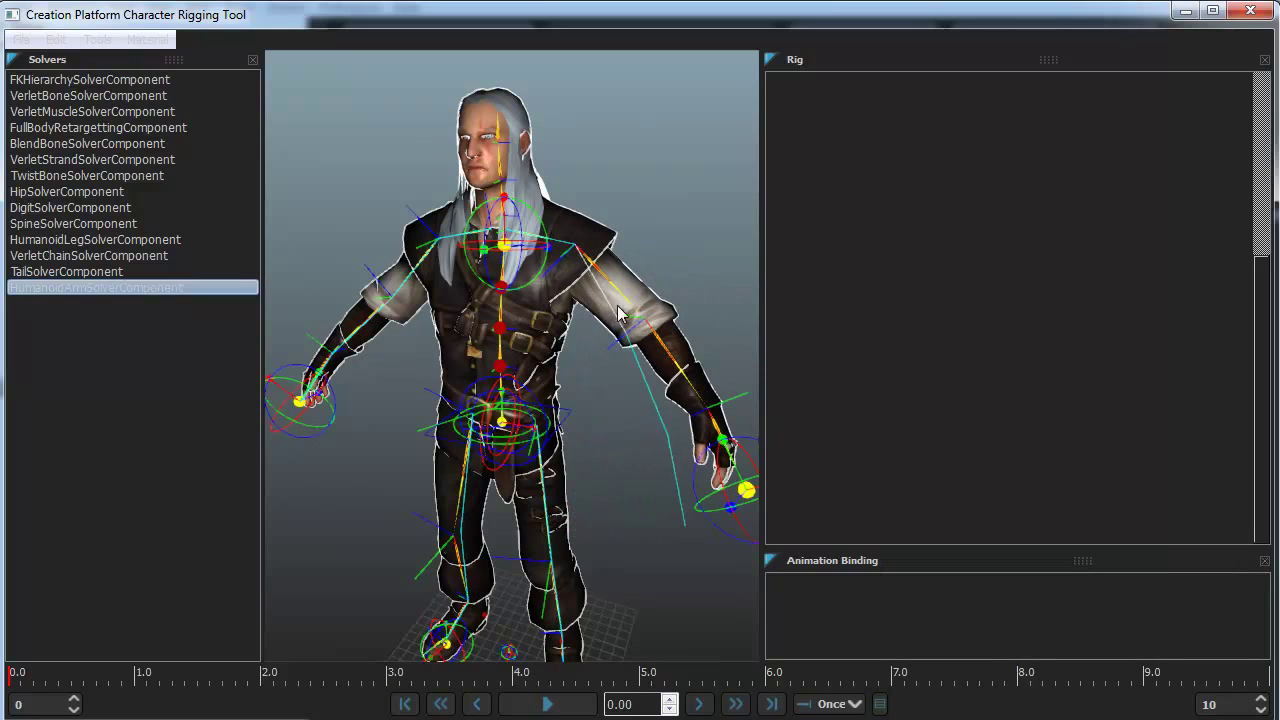
pyautogui.click(593, 401)
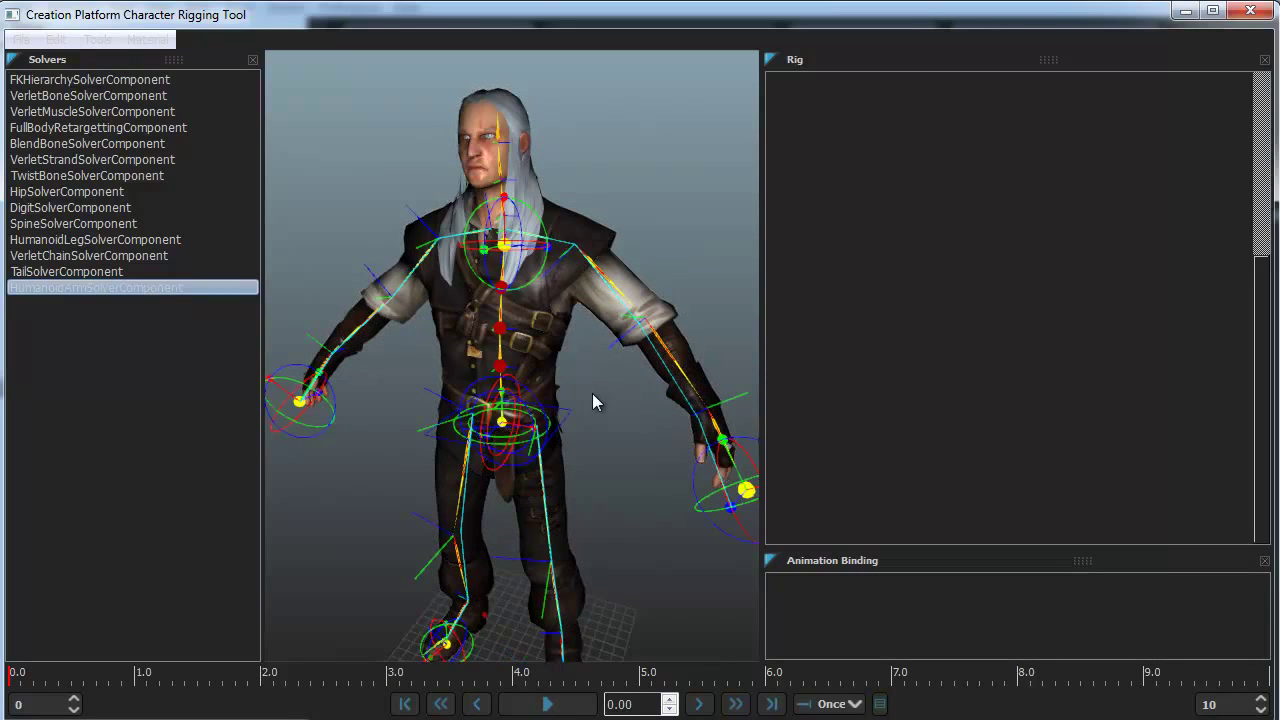
# Add a second SpineSolverComponent to the Geralt rig and bring up its settings
pyautogui.click(563, 349)
pyautogui.moveTo(1260, 177); pyautogui.dragTo(1258, 543)
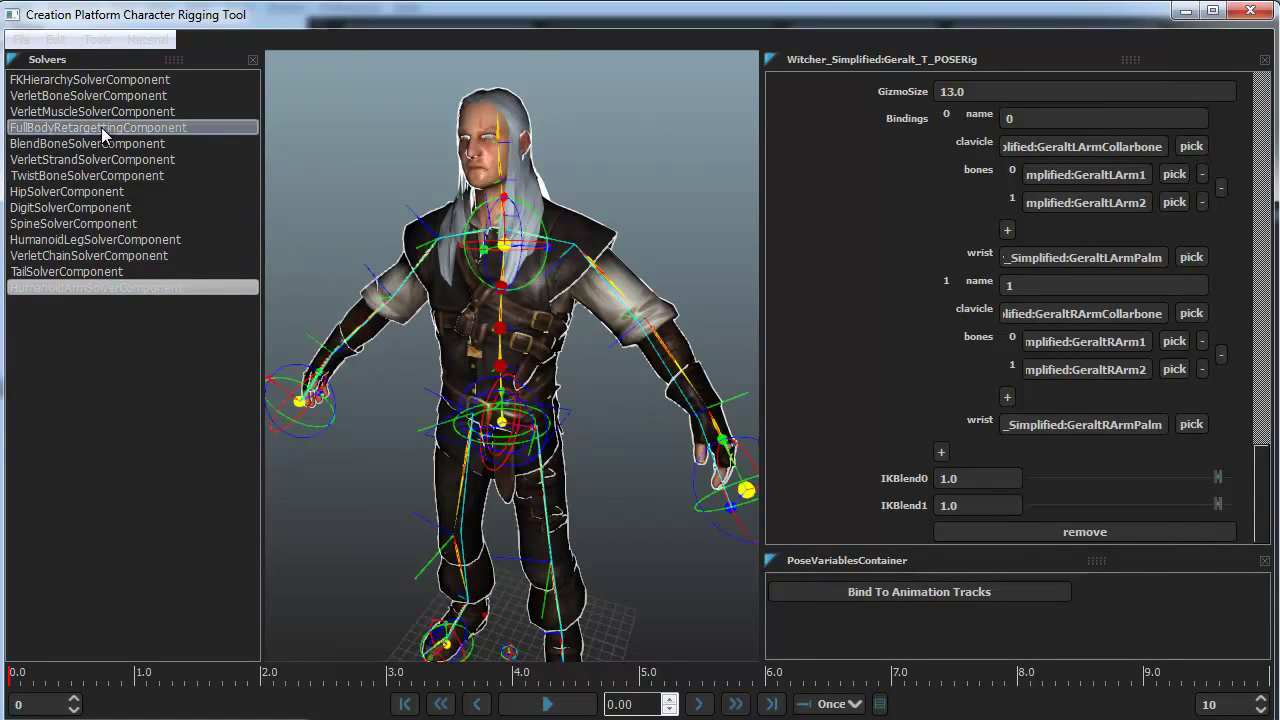
pyautogui.click(75, 224)
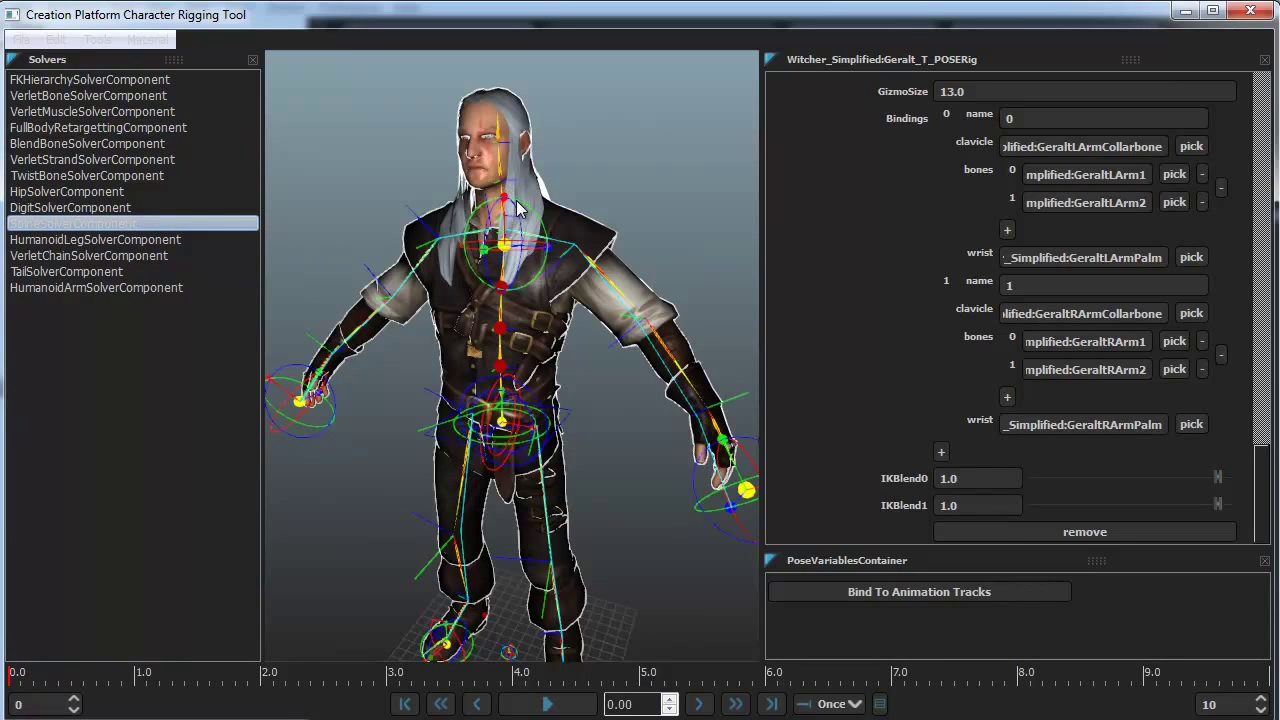
pyautogui.moveTo(110, 222); pyautogui.dragTo(530, 338)
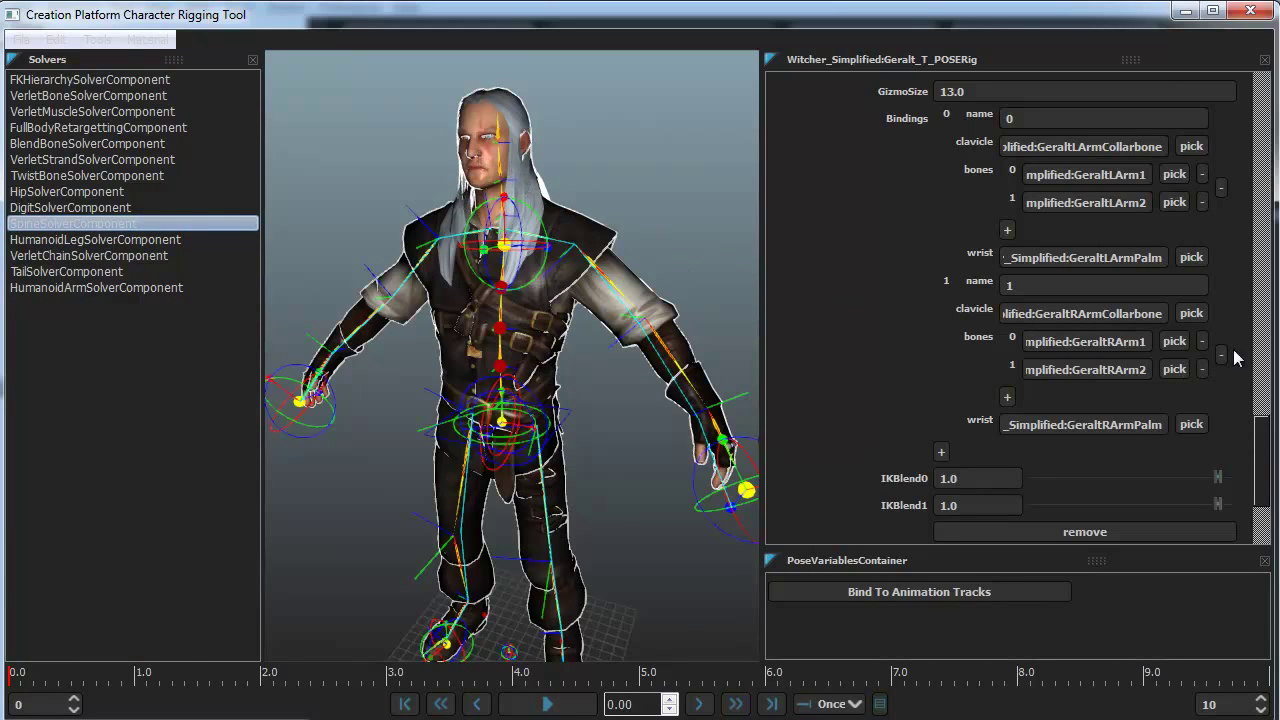
pyautogui.moveTo(1266, 423); pyautogui.dragTo(1270, 485)
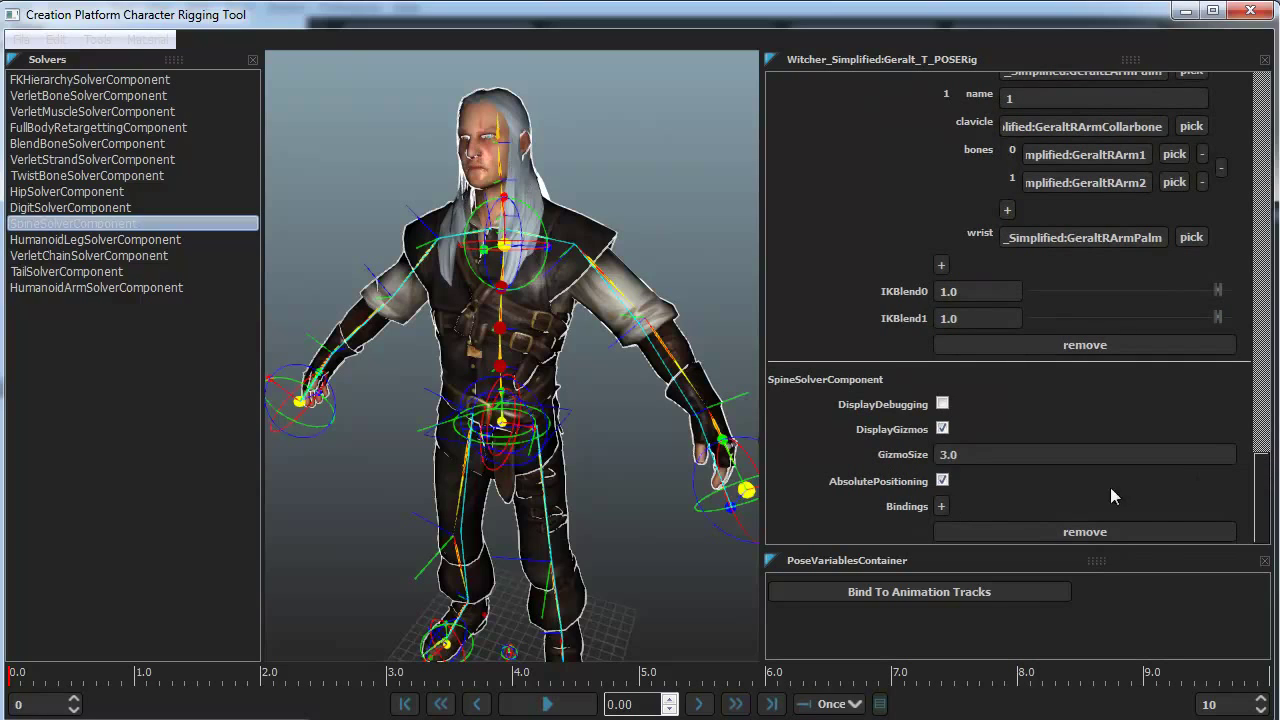
# Add a binding with three empty bone slots to the new SpineSolverComponent
pyautogui.click(941, 506)
pyautogui.click(1262, 520)
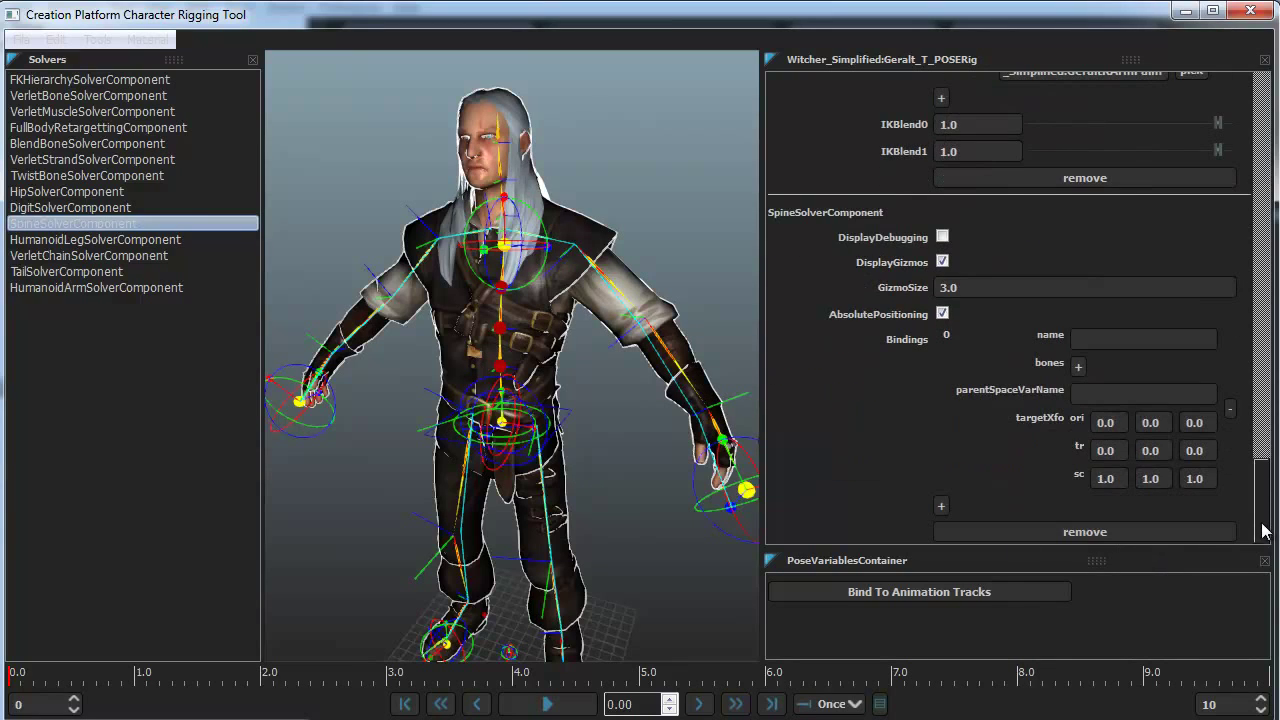
pyautogui.click(1078, 366)
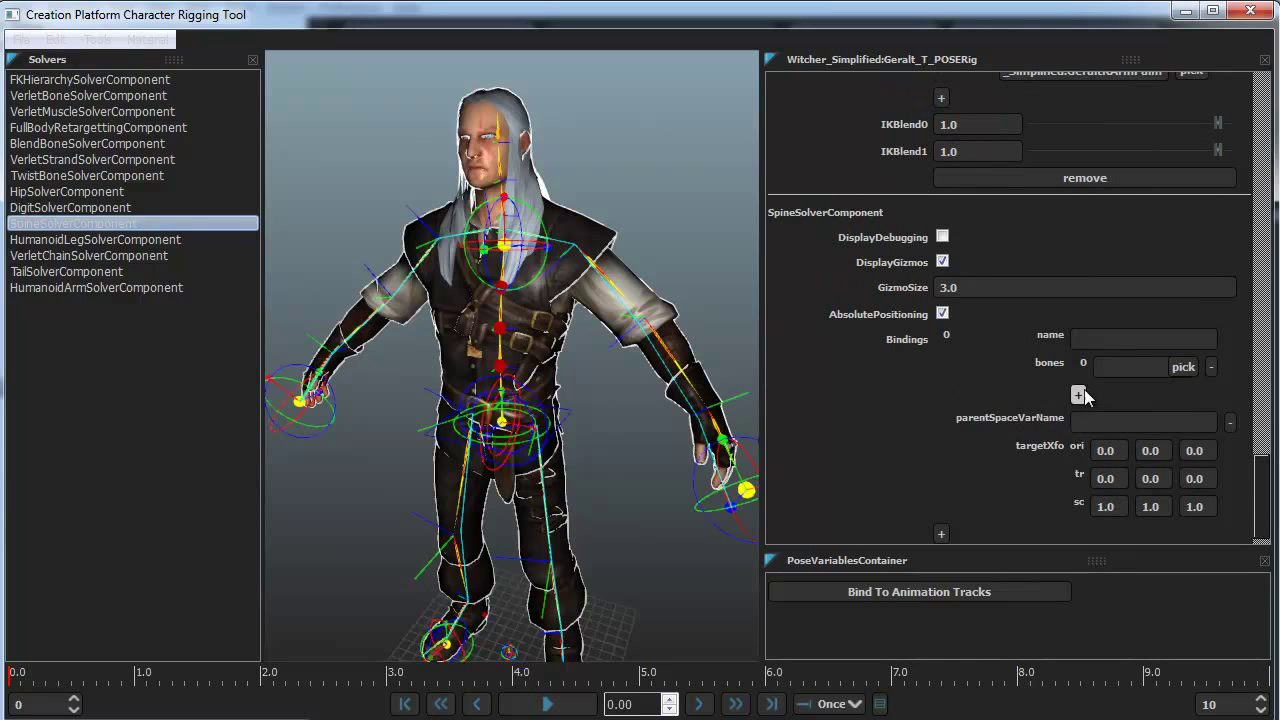
pyautogui.click(1079, 395)
pyautogui.click(1078, 424)
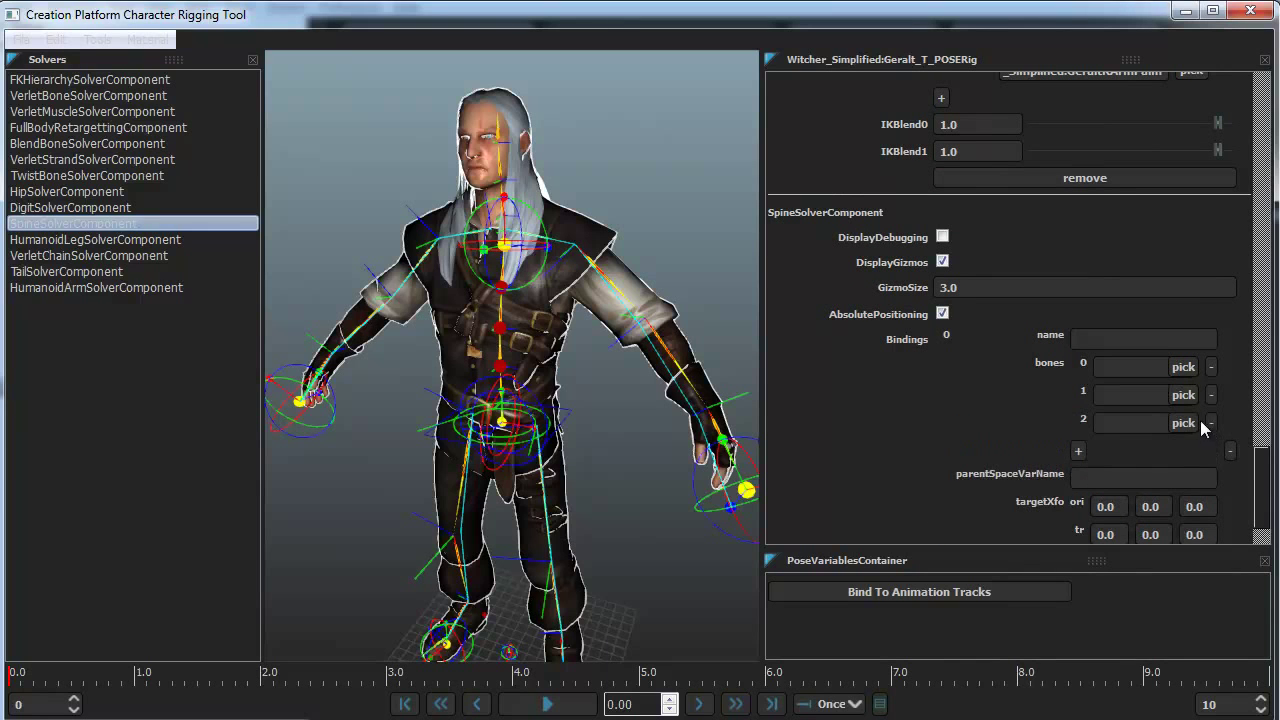
# Assign GeraltNeck1, GeraltNeck2 and GeraltHead as bones 0, 1 and 2 of the new spine binding
pyautogui.click(1183, 366)
pyautogui.click(563, 519)
pyautogui.click(604, 494)
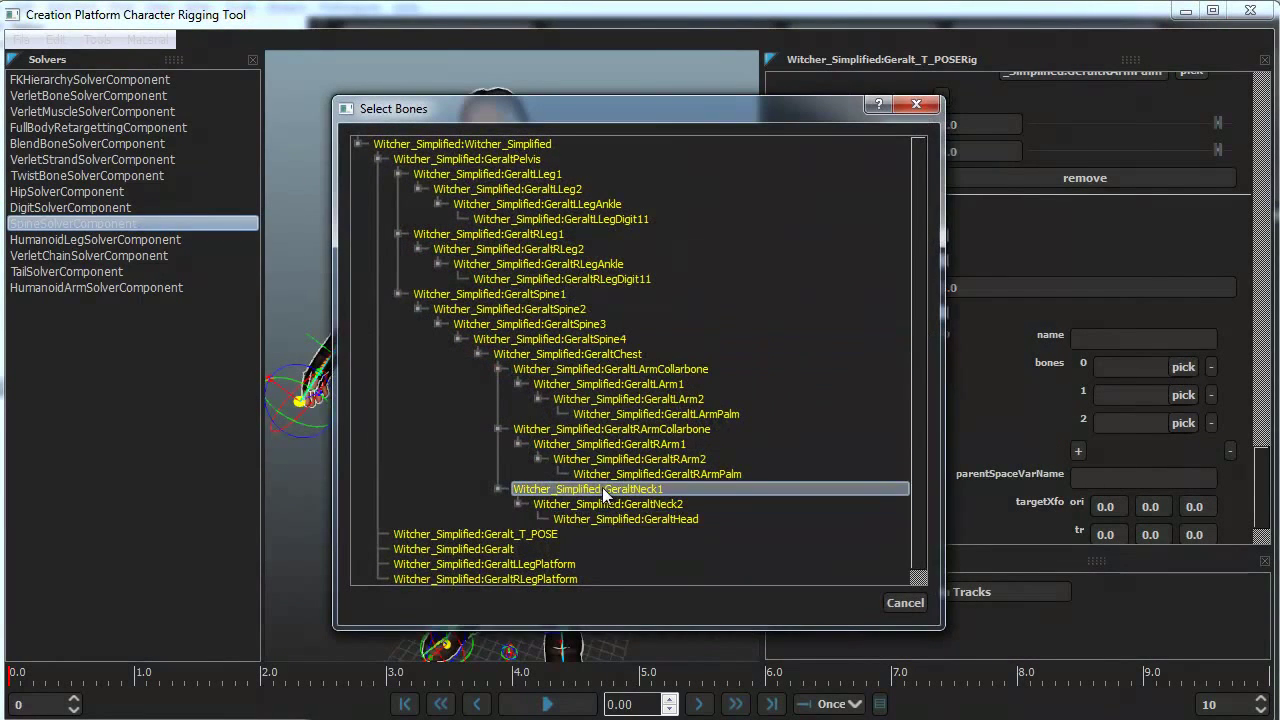
pyautogui.doubleClick(604, 490)
pyautogui.click(1184, 395)
pyautogui.click(653, 504)
pyautogui.doubleClick(653, 504)
pyautogui.click(1183, 423)
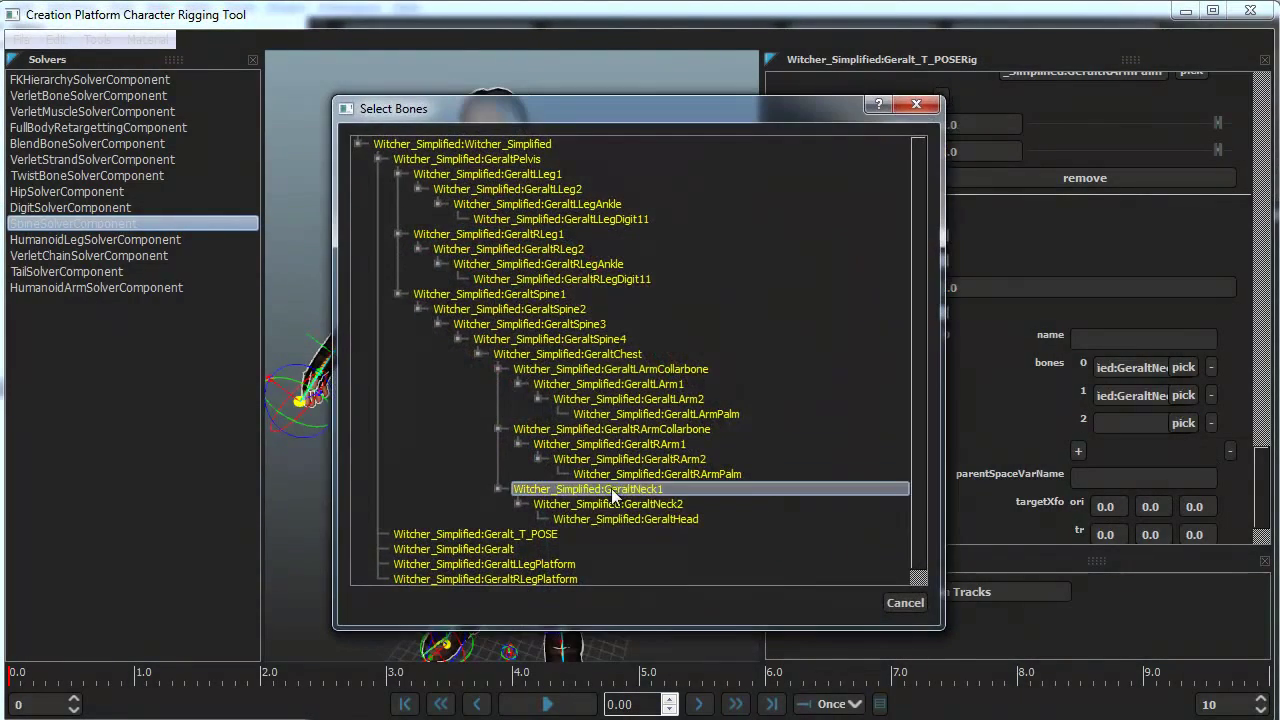
pyautogui.click(685, 488)
pyautogui.click(672, 519)
pyautogui.doubleClick(672, 519)
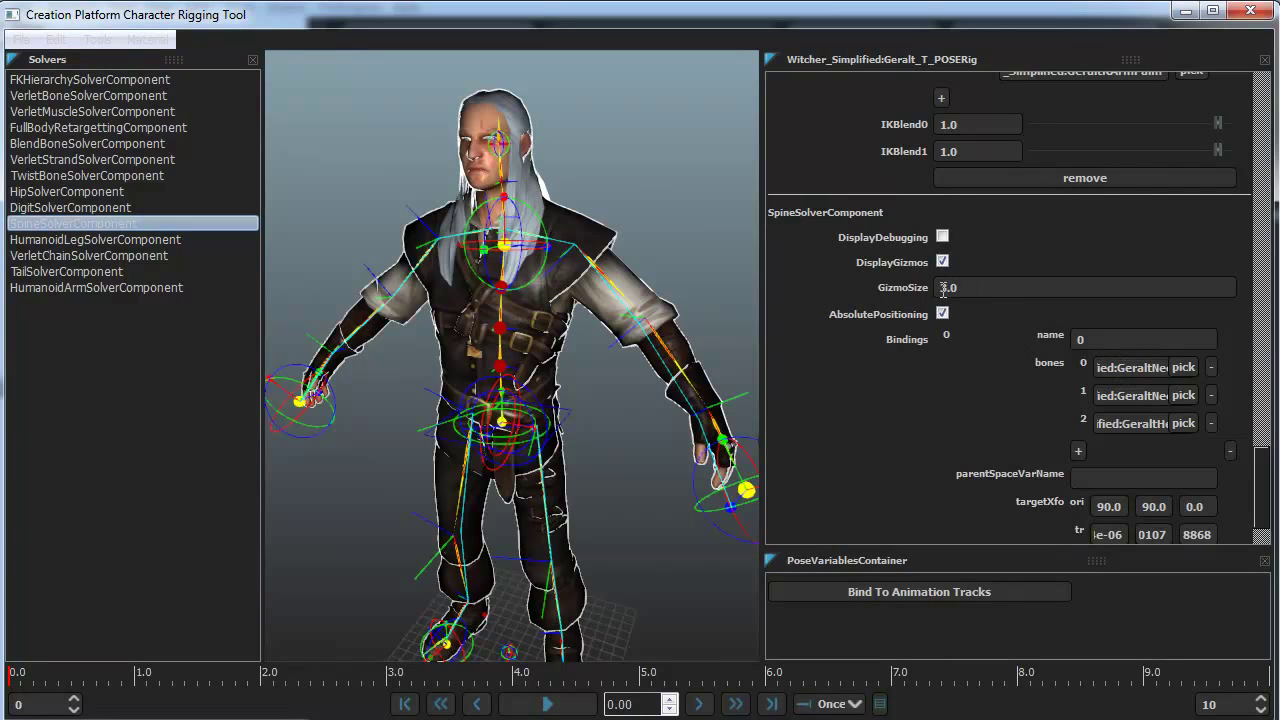
# Set the GizmoSize of the neck's SpineSolverComponent to 13.0 and deselect the character
pyautogui.write('1')
pyautogui.press('Return')
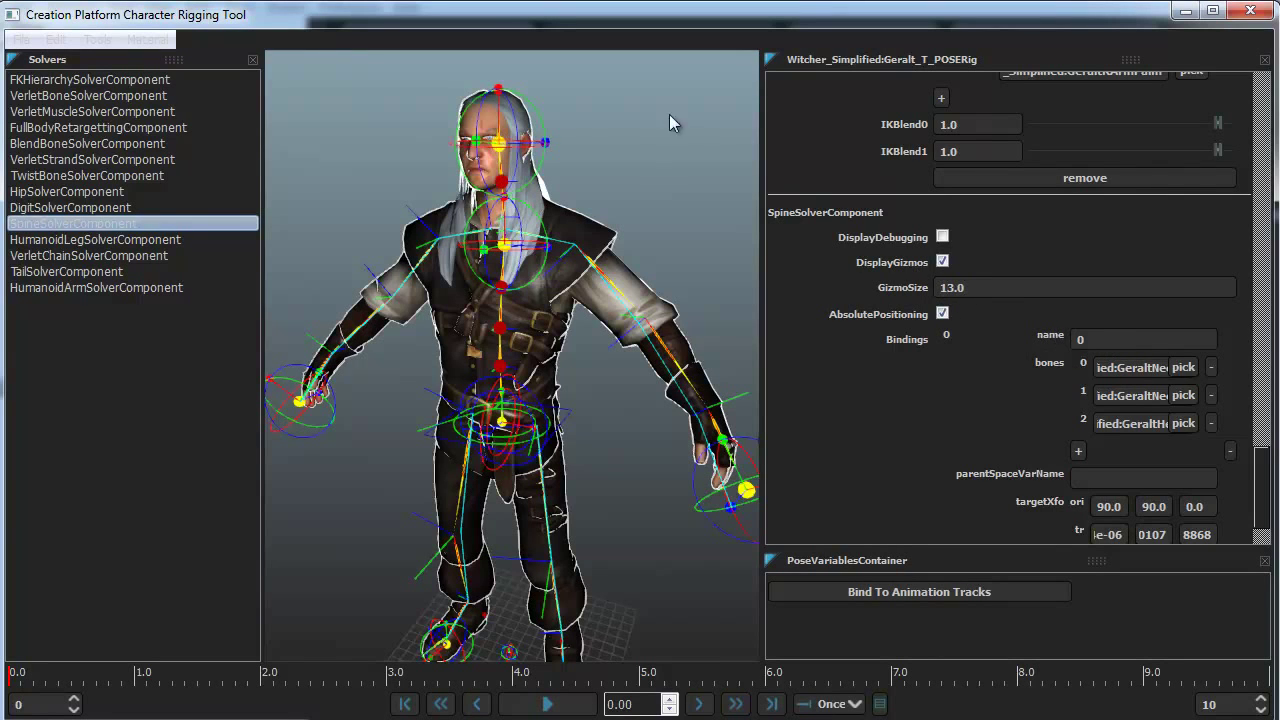
pyautogui.click(640, 185)
# Try rotating the head with its gizmo from different viewing angles and bring it back to the starting pose
pyautogui.keyDown('alt'); pyautogui.moveTo(580, 211); pyautogui.dragTo(560, 232); pyautogui.keyUp('alt')
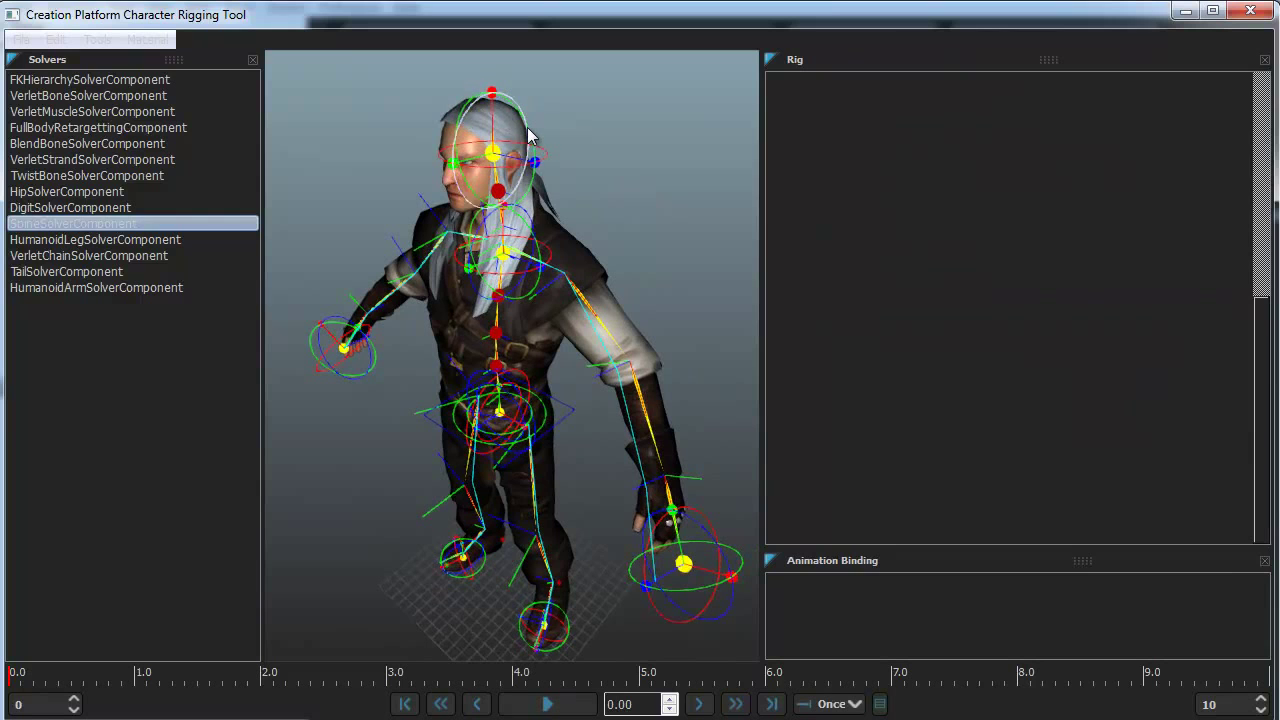
pyautogui.moveTo(528, 130); pyautogui.dragTo(595, 199)
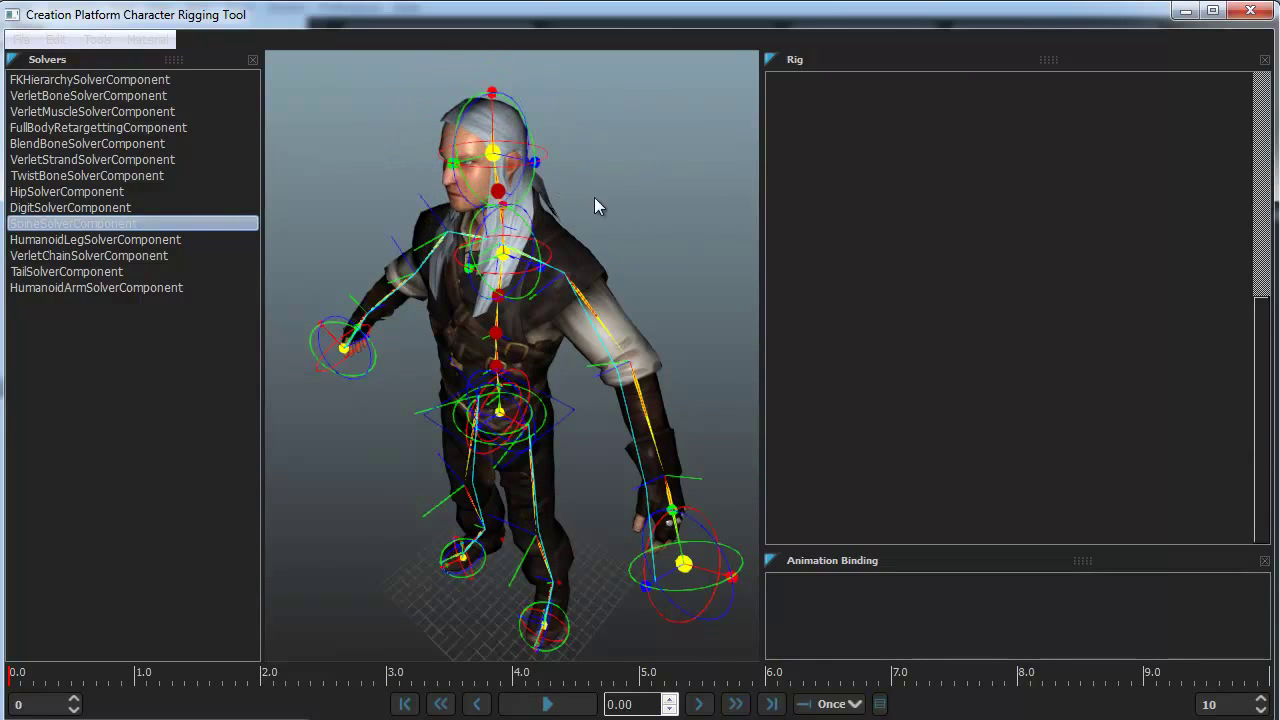
pyautogui.moveTo(634, 253); pyautogui.dragTo(712, 211, button='middle')
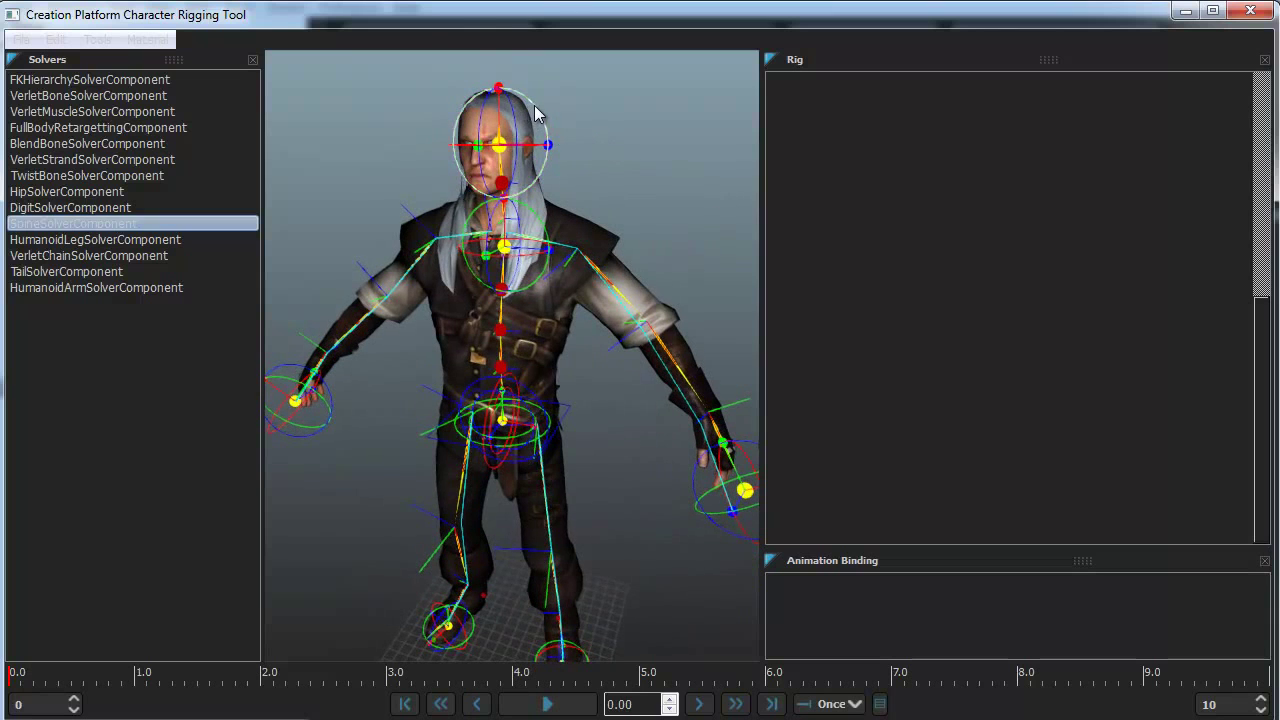
pyautogui.moveTo(536, 109); pyautogui.dragTo(590, 141)
pyautogui.moveTo(657, 217); pyautogui.dragTo(665, 235, button='middle')
pyautogui.keyDown('alt'); pyautogui.moveTo(665, 234); pyautogui.dragTo(654, 206); pyautogui.keyUp('alt')
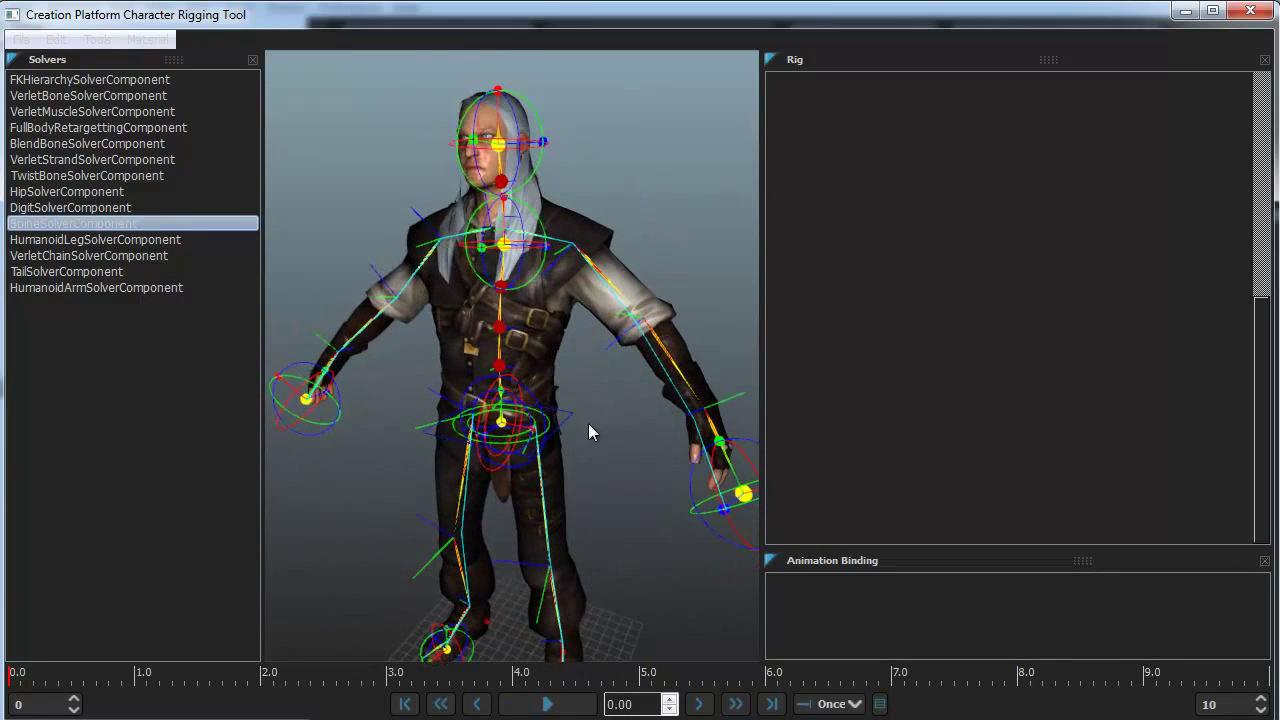
# Try moving the body with the hip gizmo in a full-figure view, and undo the move
pyautogui.keyDown('alt'); pyautogui.moveTo(591, 429); pyautogui.dragTo(609, 397); pyautogui.keyUp('alt')
pyautogui.keyDown('alt'); pyautogui.moveTo(593, 470); pyautogui.dragTo(607, 441); pyautogui.keyUp('alt')
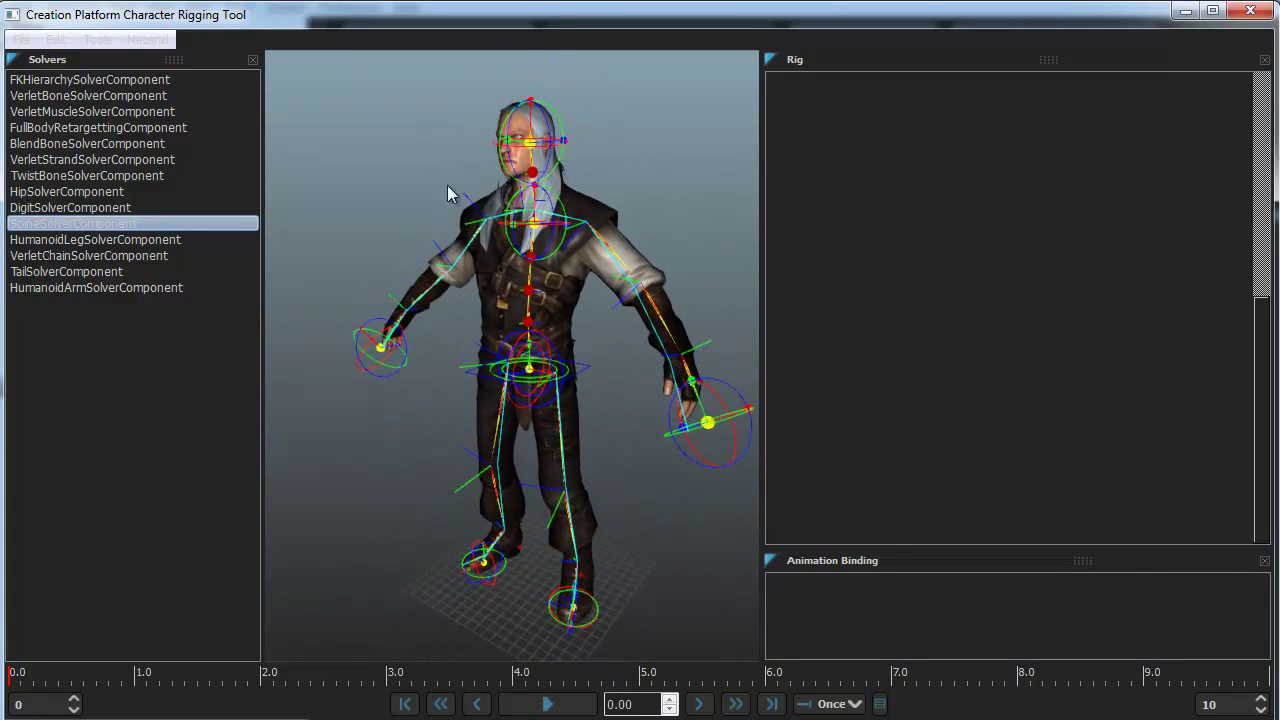
pyautogui.click(588, 371)
pyautogui.moveTo(587, 368); pyautogui.dragTo(609, 407)
pyautogui.hotkey('ctrl', 'z')
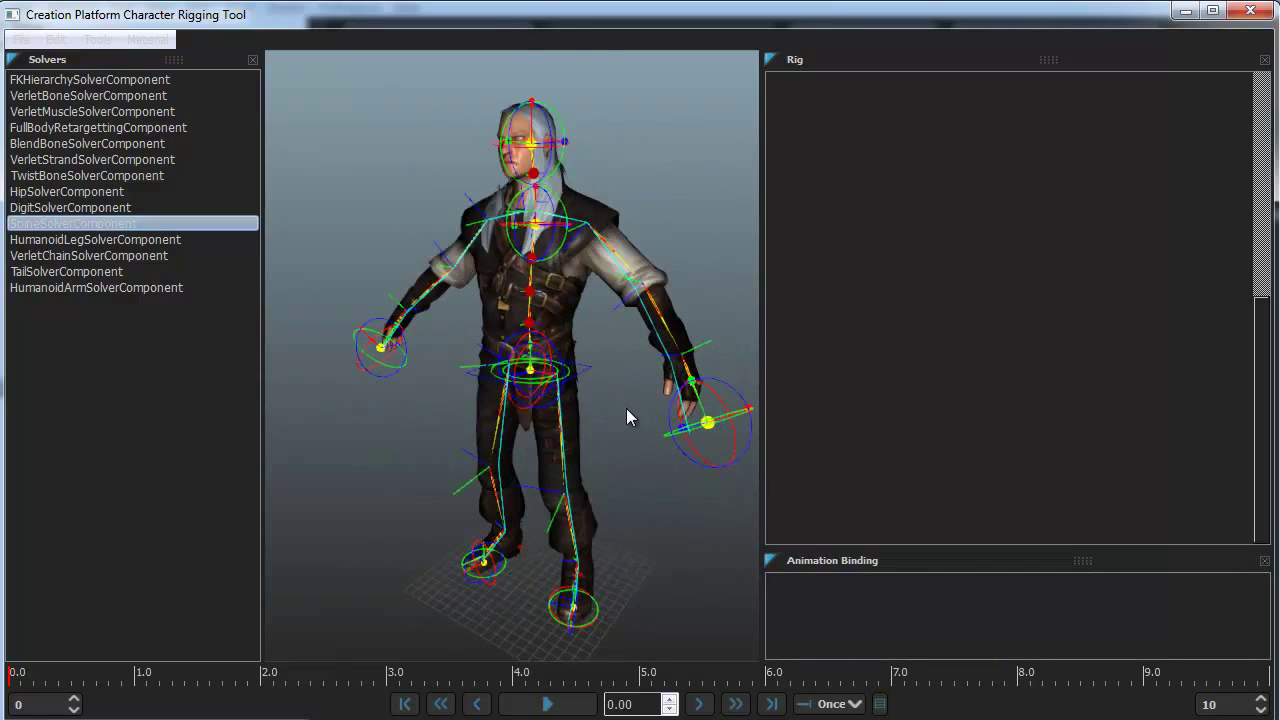
# Select the Geralt character and bring up the binding settings of the neck's SpineSolverComponent
pyautogui.click(569, 305)
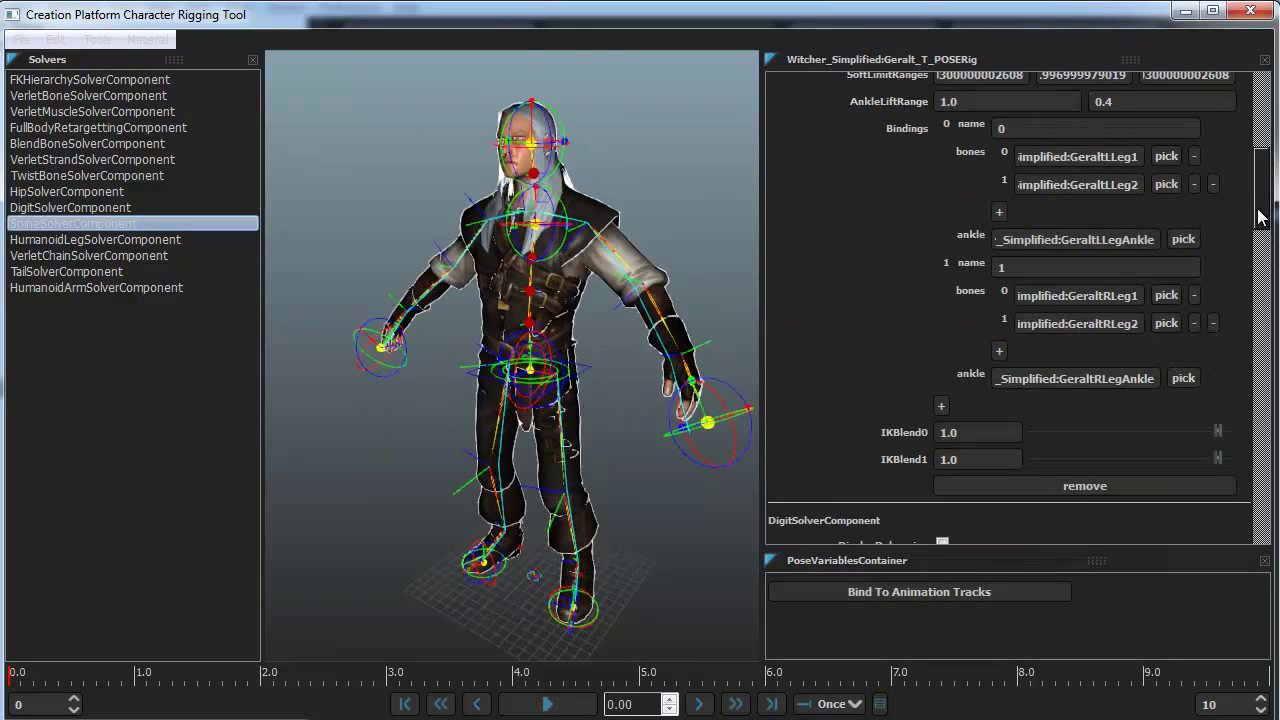
pyautogui.moveTo(1259, 212); pyautogui.dragTo(1258, 460)
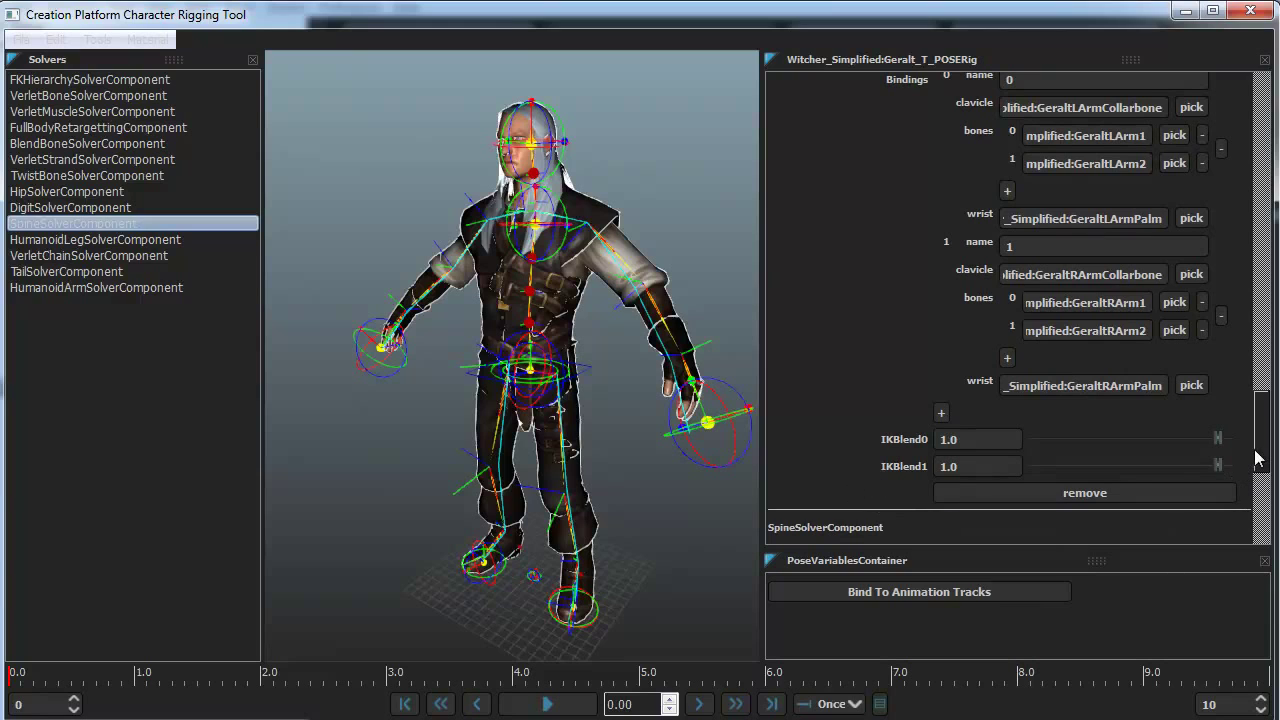
pyautogui.moveTo(1262, 443); pyautogui.dragTo(1268, 487)
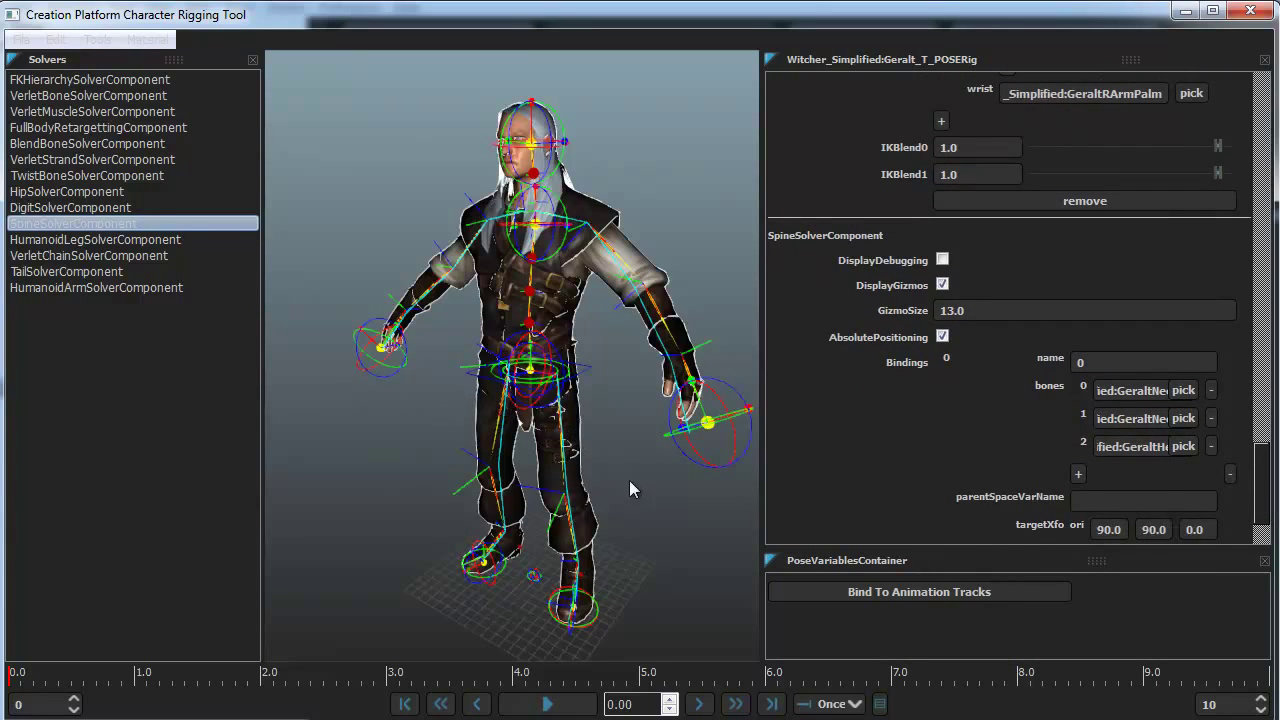